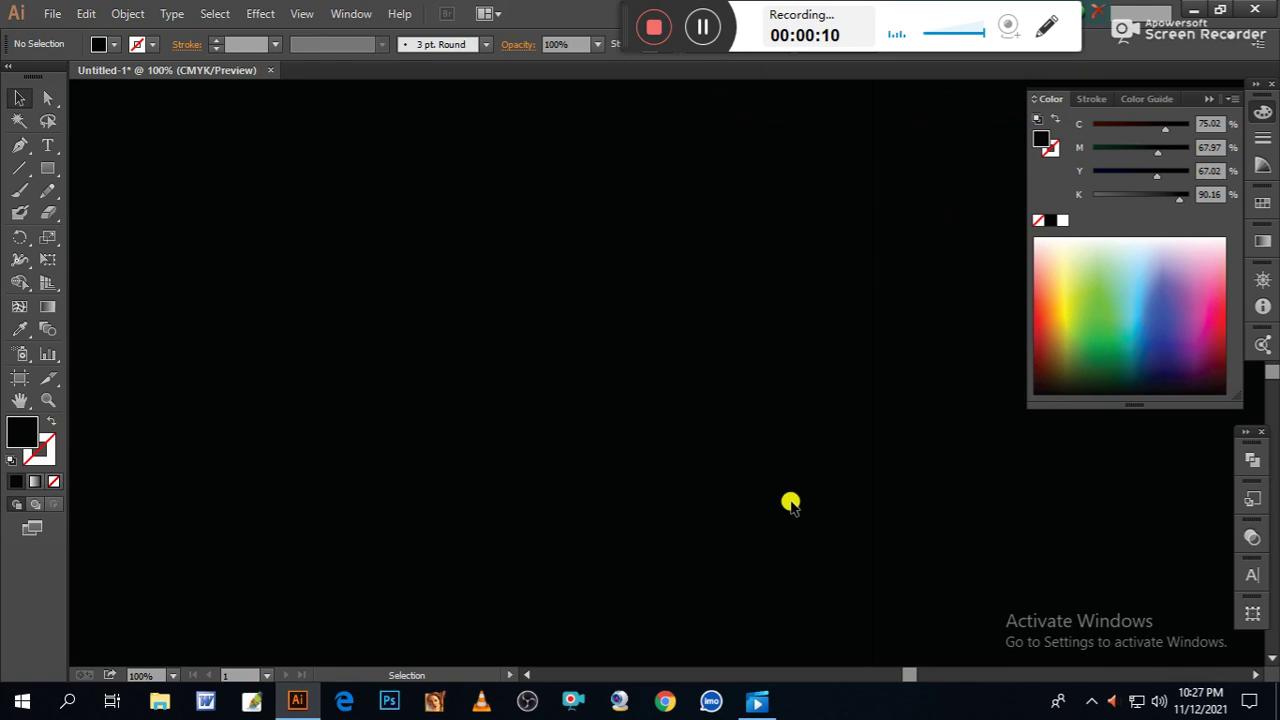
key(space)
drag(703, 395, 599, 545)
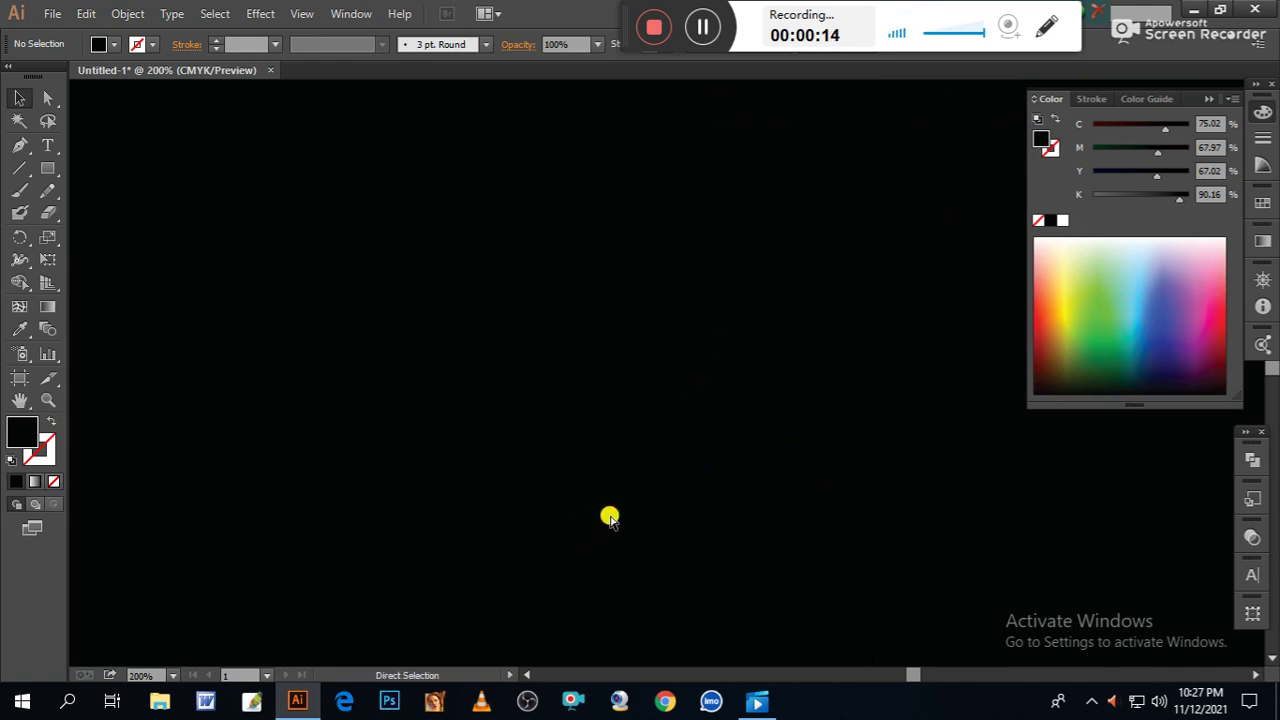
key(space)
drag(726, 390, 543, 535)
drag(780, 422, 734, 492)
drag(797, 382, 630, 465)
drag(948, 410, 701, 437)
drag(787, 412, 536, 437)
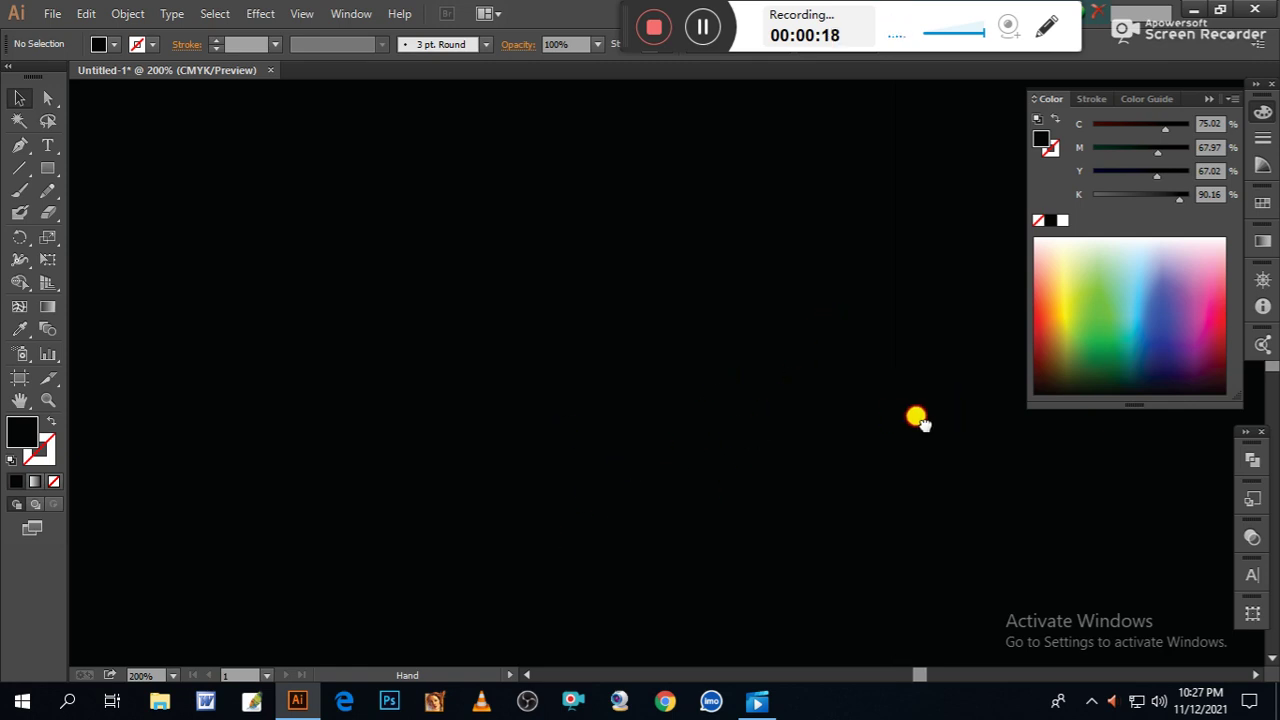
key(space)
drag(801, 345, 583, 483)
key(space)
drag(676, 409, 457, 624)
drag(751, 400, 830, 390)
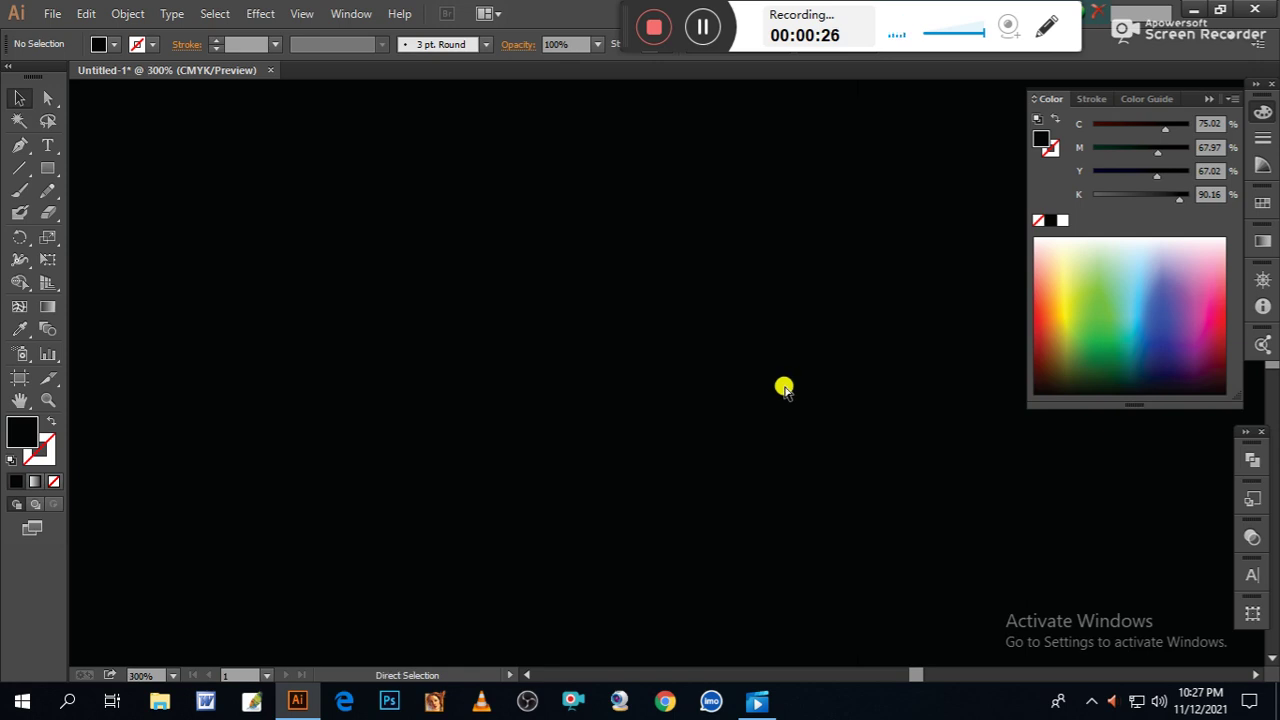
key(ctrl+minus)
key(ctrl+minus)
key(ctrl+minus)
key(ctrl+minus)
key(ctrl+minus)
key(ctrl+minus)
key(ctrl+minus)
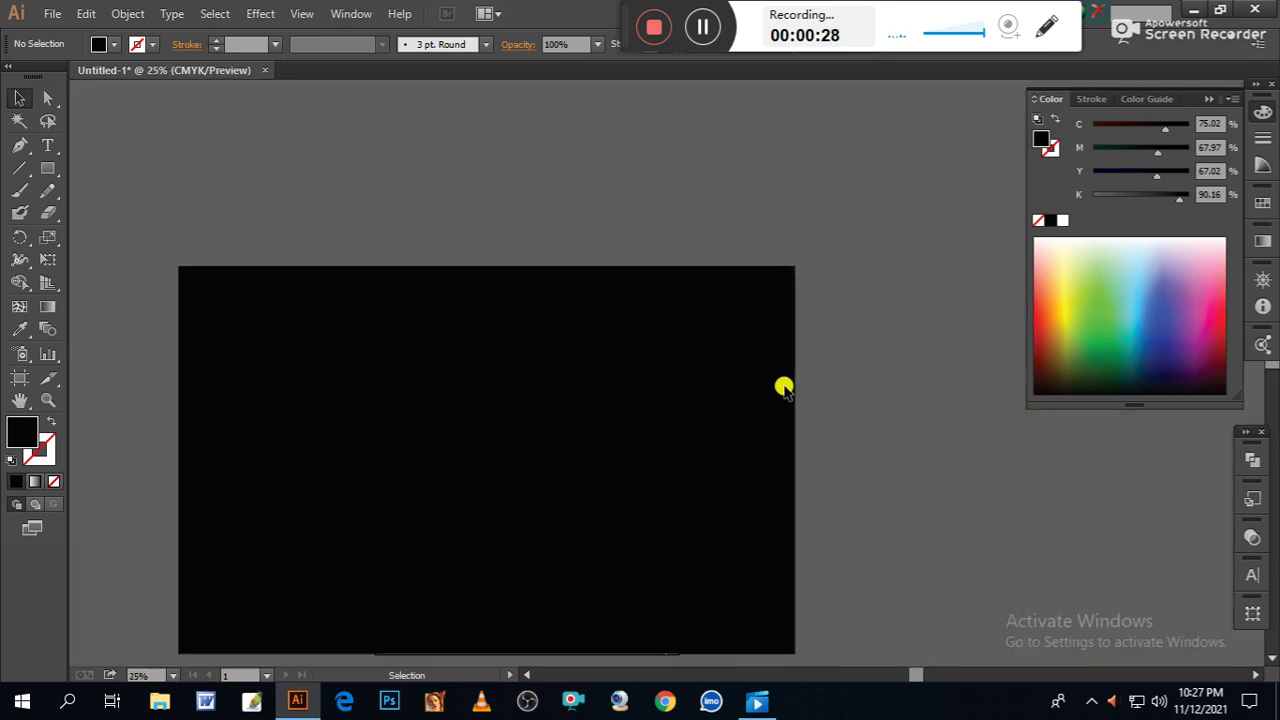
key(space)
drag(846, 416, 1021, 288)
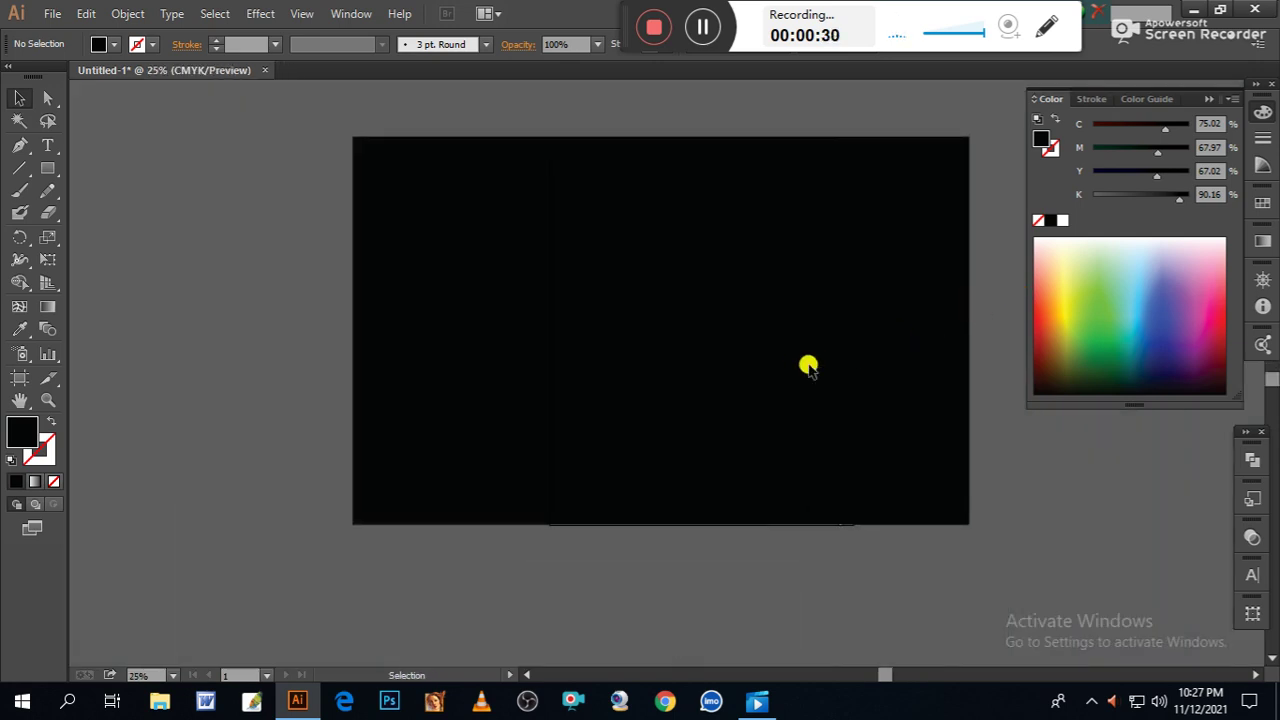
key(ctrl+plus)
key(ctrl+plus)
key(ctrl+plus)
key(ctrl+plus)
key(space)
drag(751, 417, 684, 491)
drag(711, 420, 663, 517)
drag(673, 460, 676, 514)
mouse_move(701, 426)
mouse_down()
mouse_move(701, 477)
mouse_move(703, 448)
mouse_up()
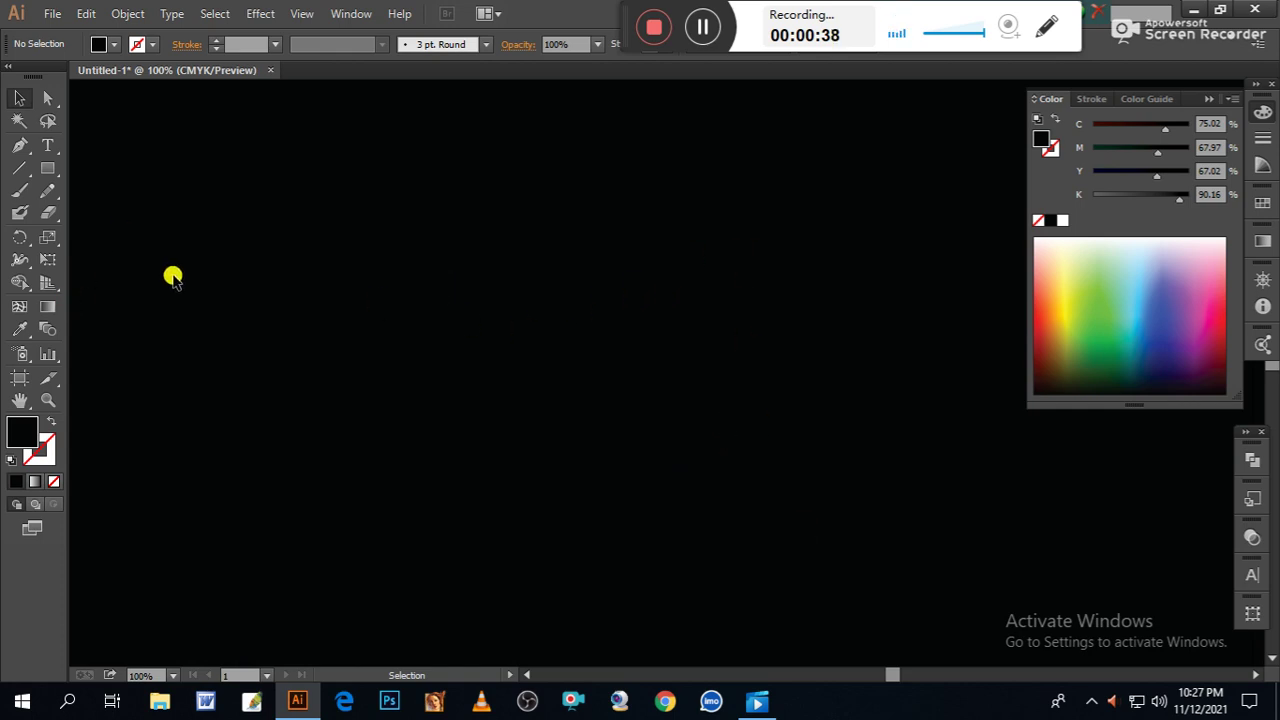
Draw a small rounded rectangle in the upper-left area of the black background.
click(49, 174)
click(97, 192)
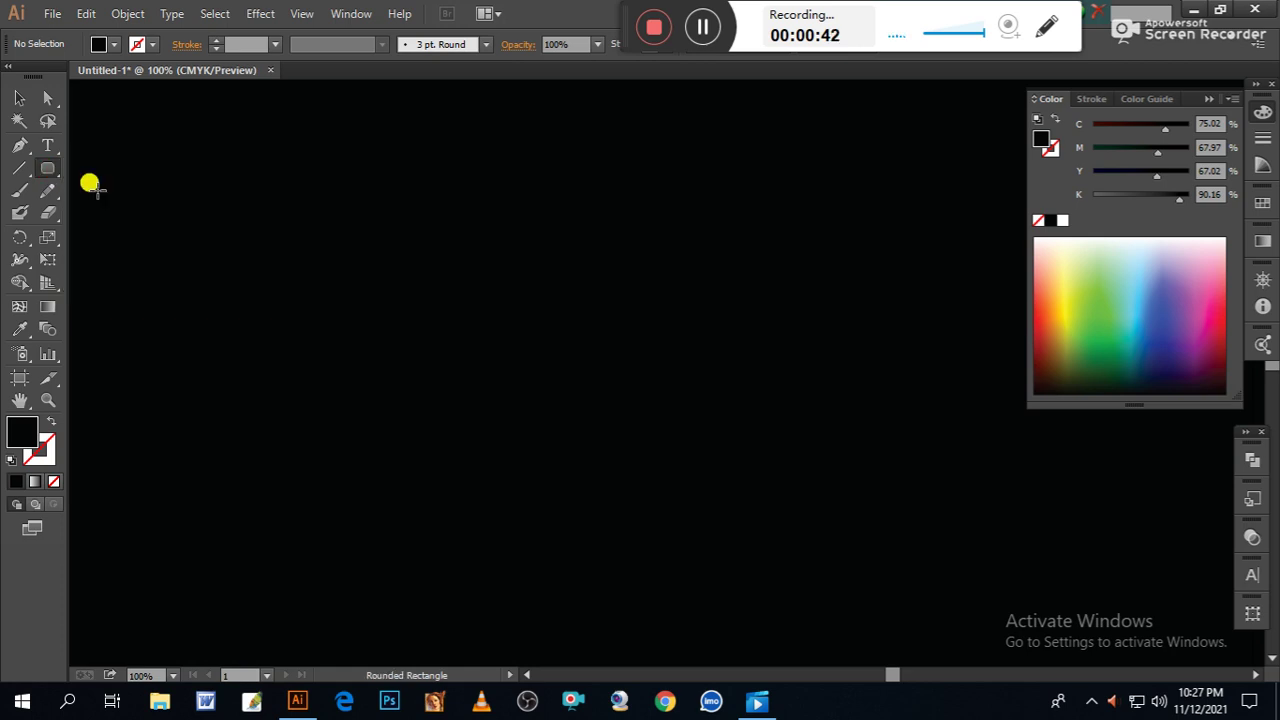
drag(274, 231, 288, 245)
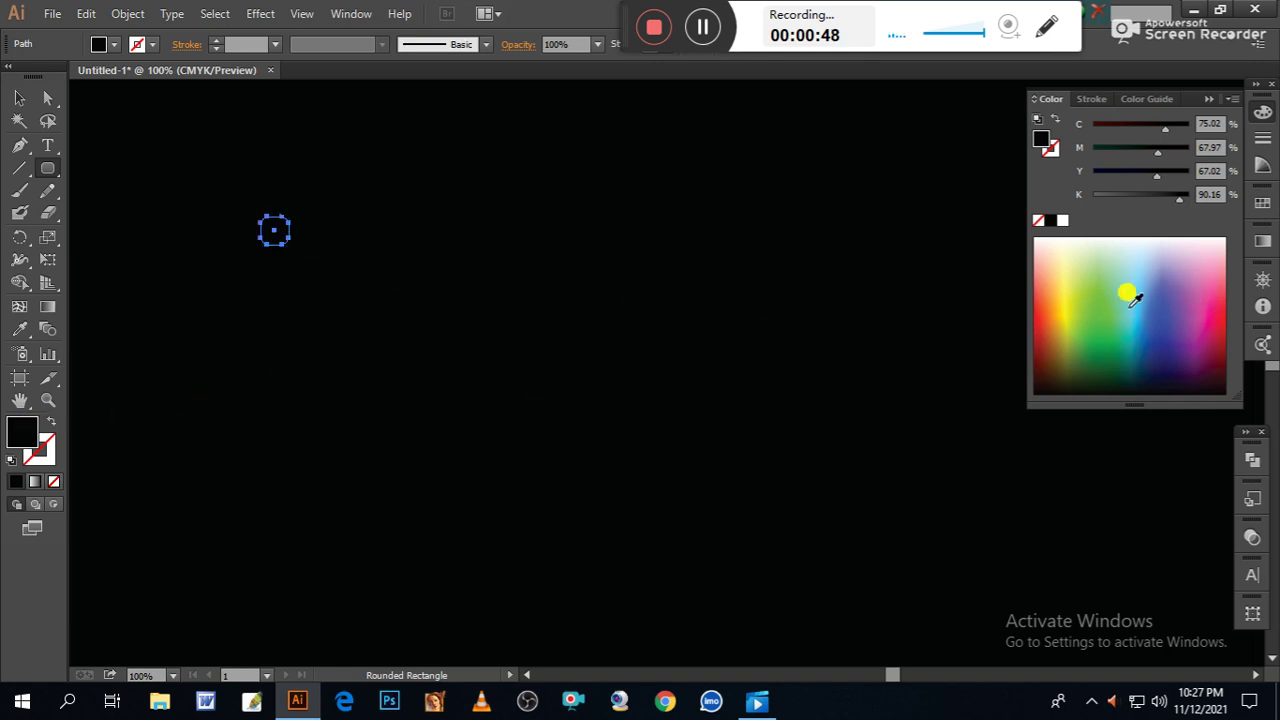
Fill the small rounded rectangle with the violet-to-orange linear gradient swatch.
click(1263, 243)
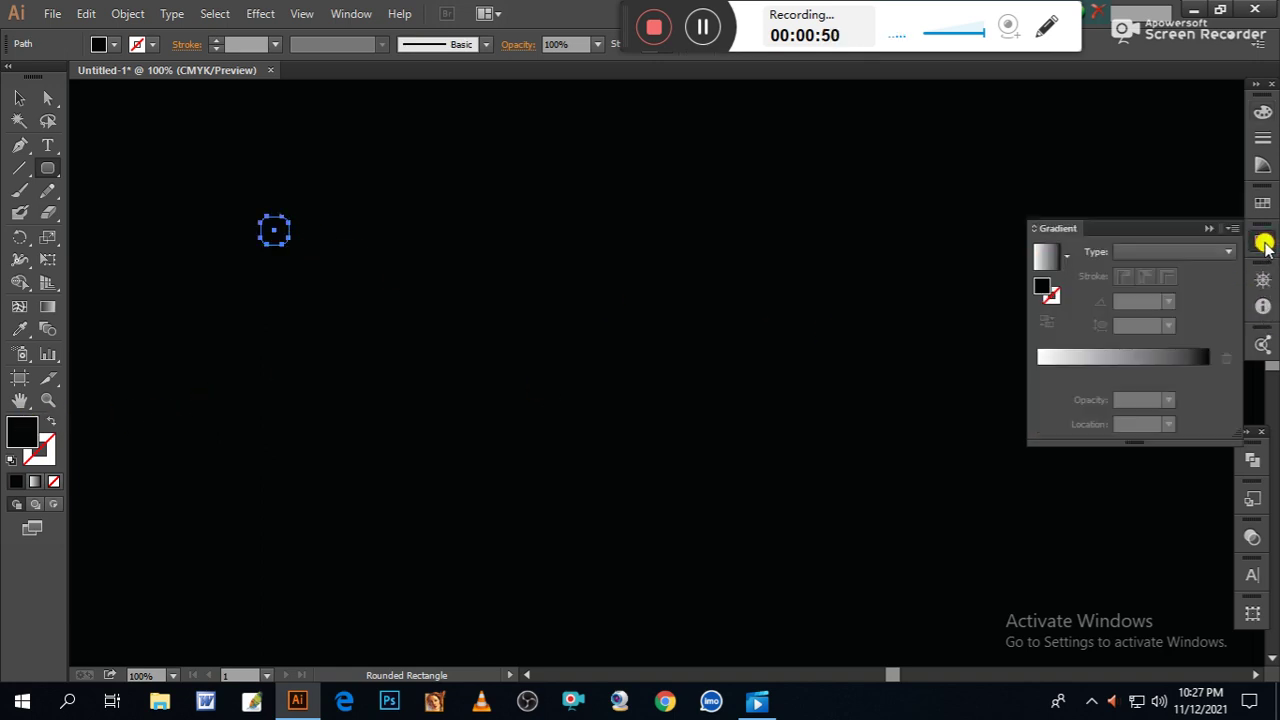
click(1078, 356)
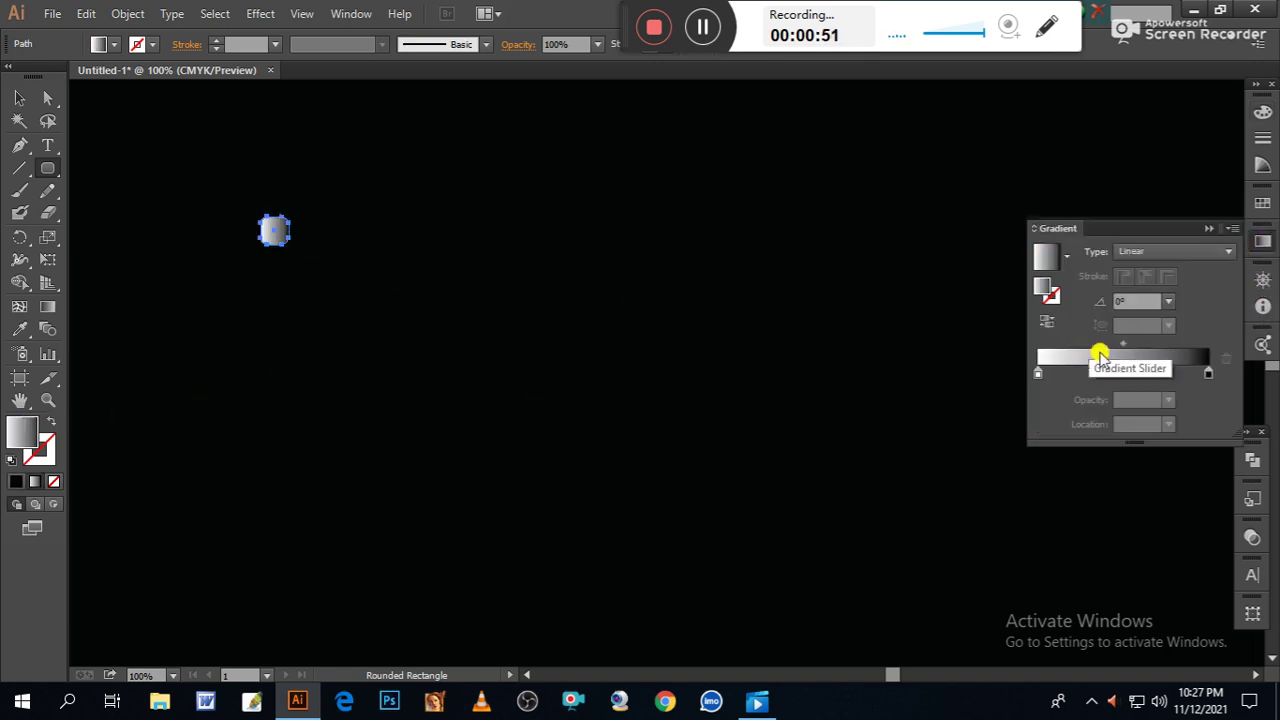
click(104, 44)
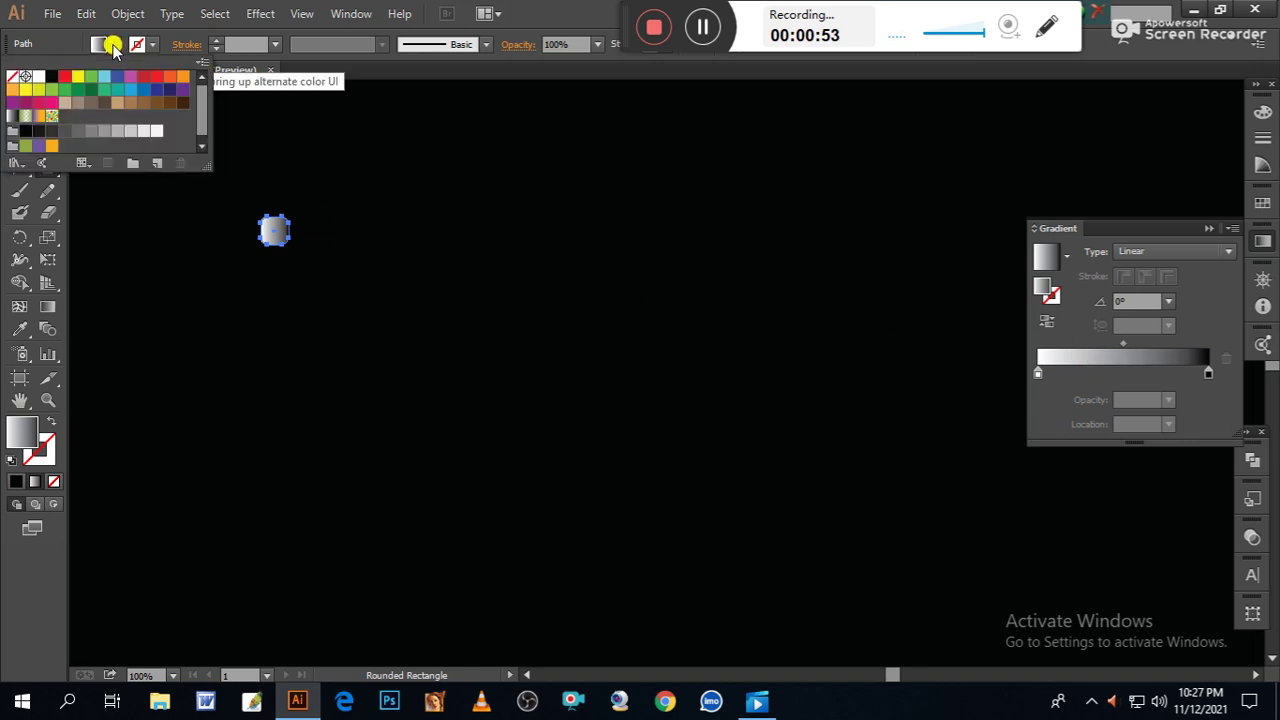
click(12, 90)
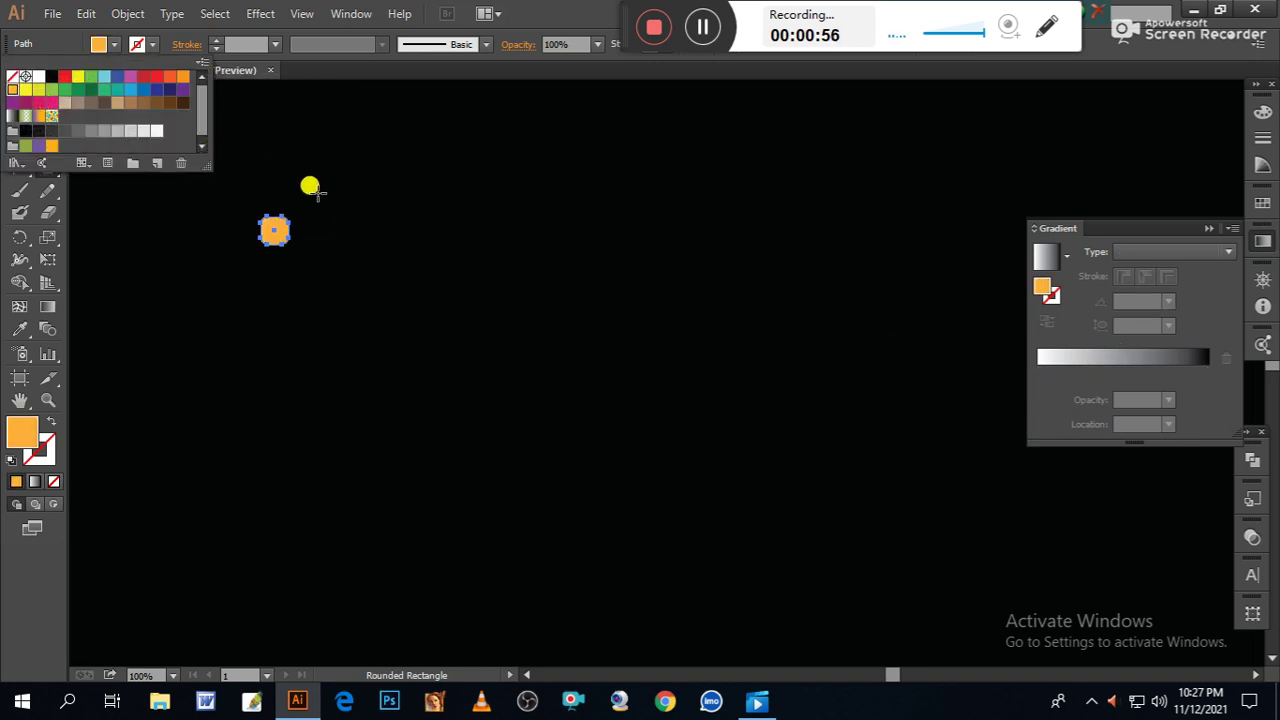
click(38, 119)
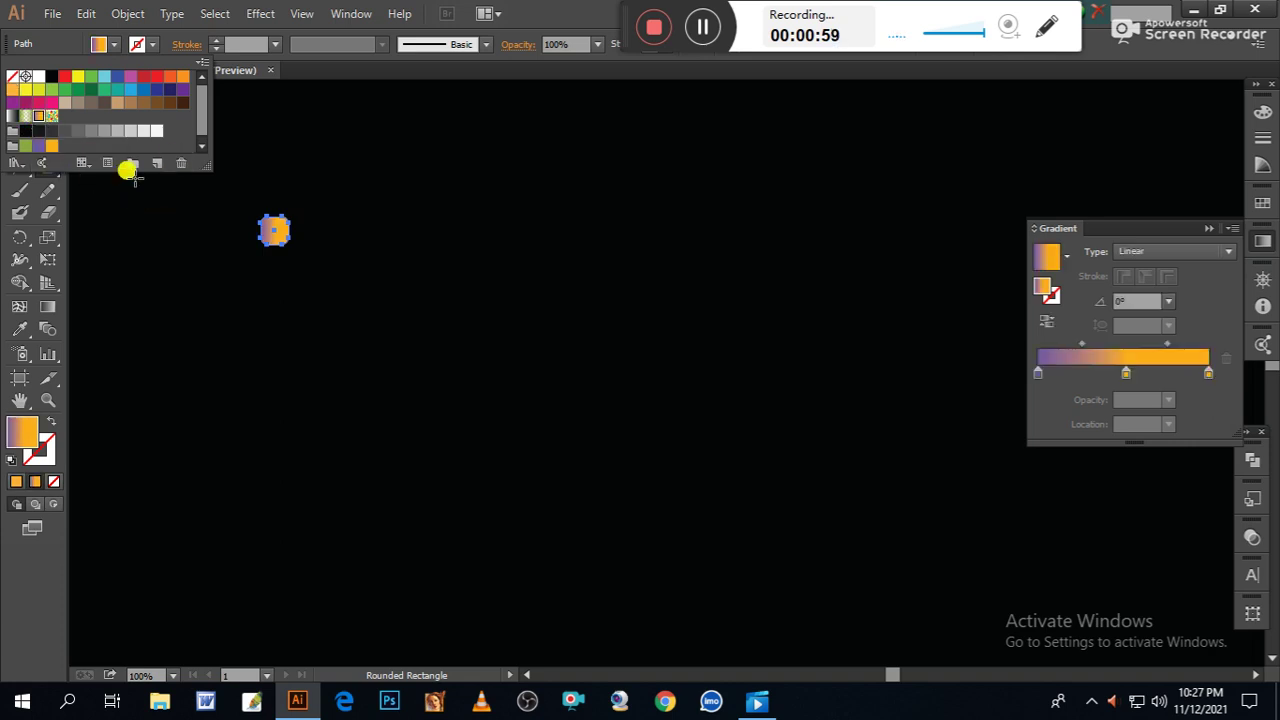
click(259, 277)
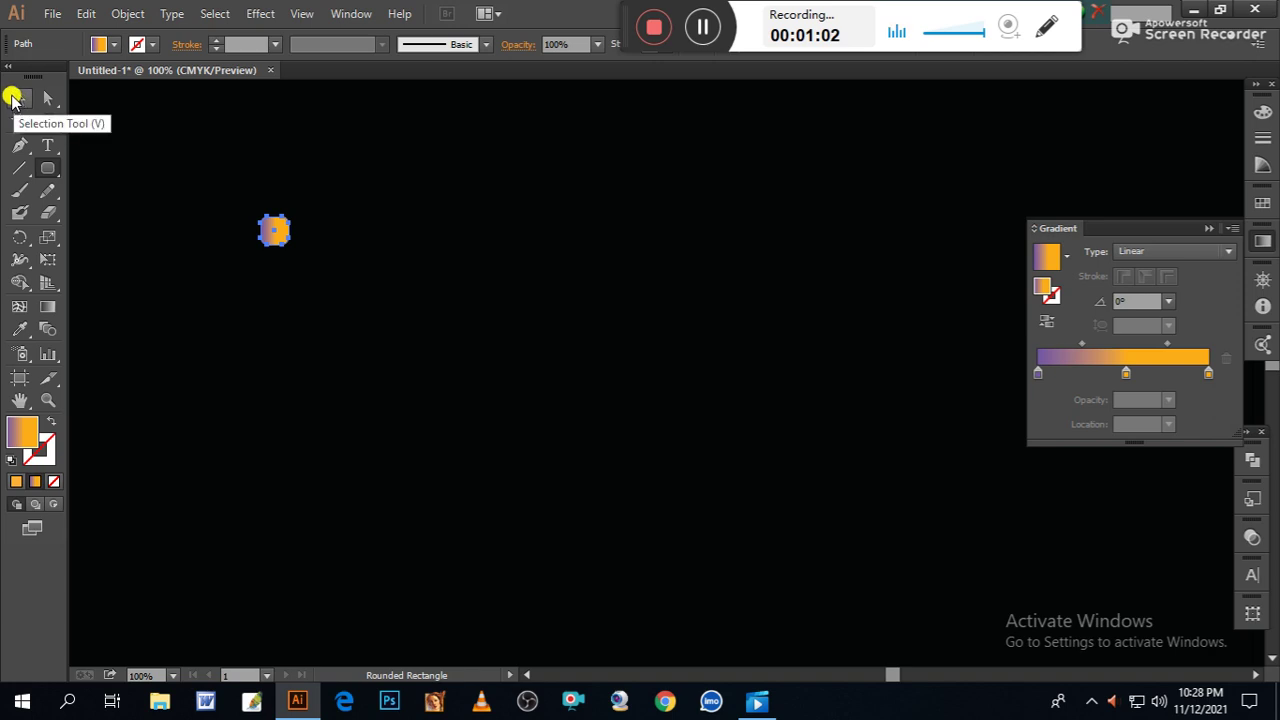
Draw a circle just left of the rounded rectangle, about the same height as it.
key(ctrl)
key(ctrl+plus)
key(ctrl+plus)
key(ctrl+plus)
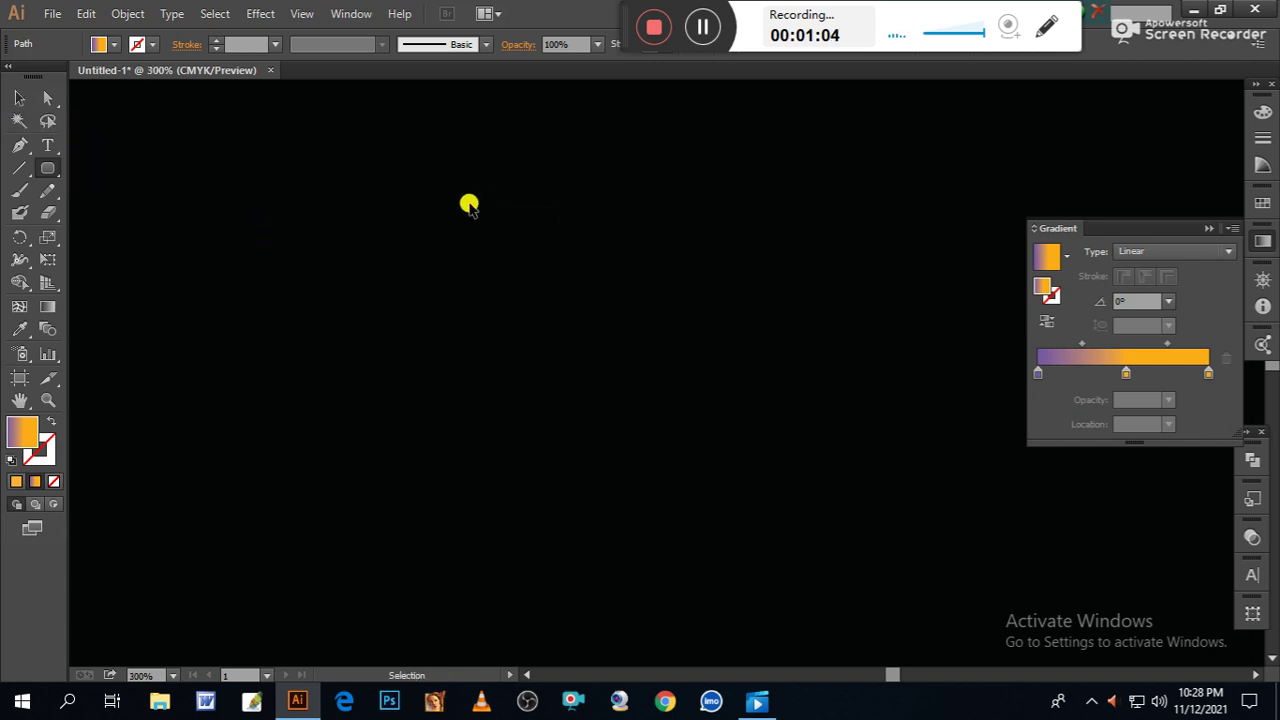
key(space)
drag(340, 295, 943, 424)
drag(545, 356, 820, 503)
drag(604, 386, 647, 436)
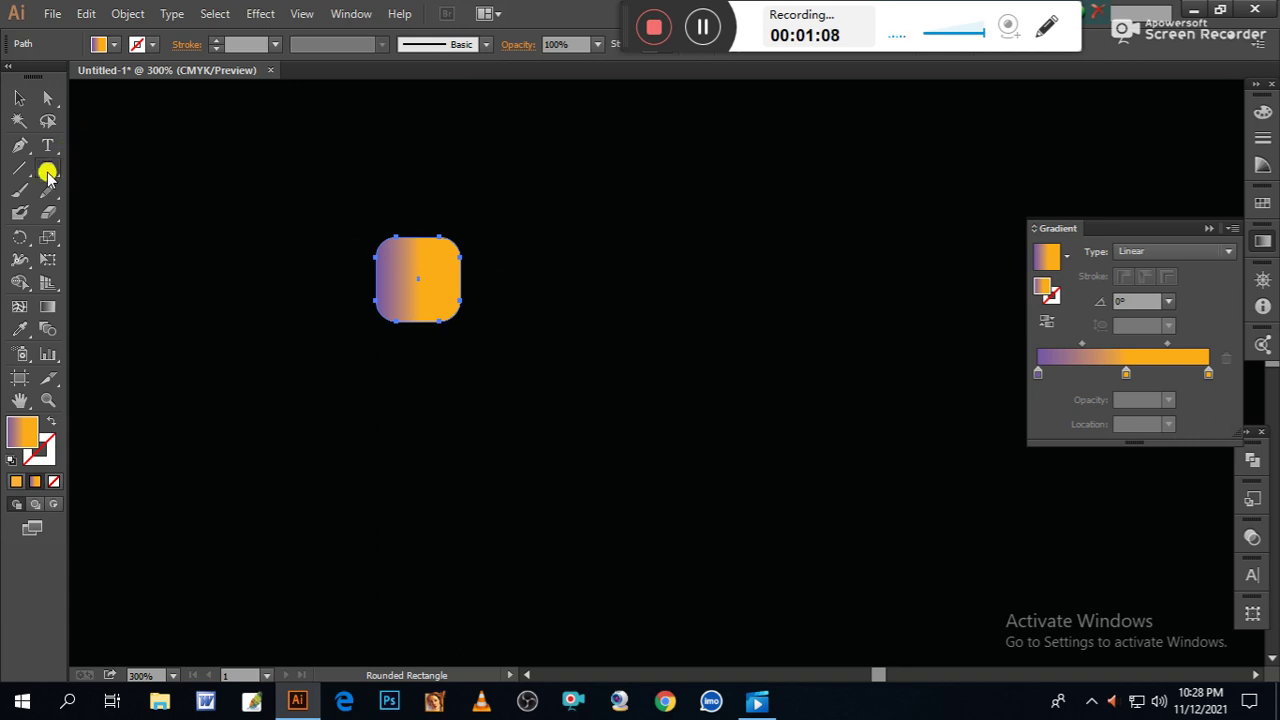
drag(47, 172, 100, 211)
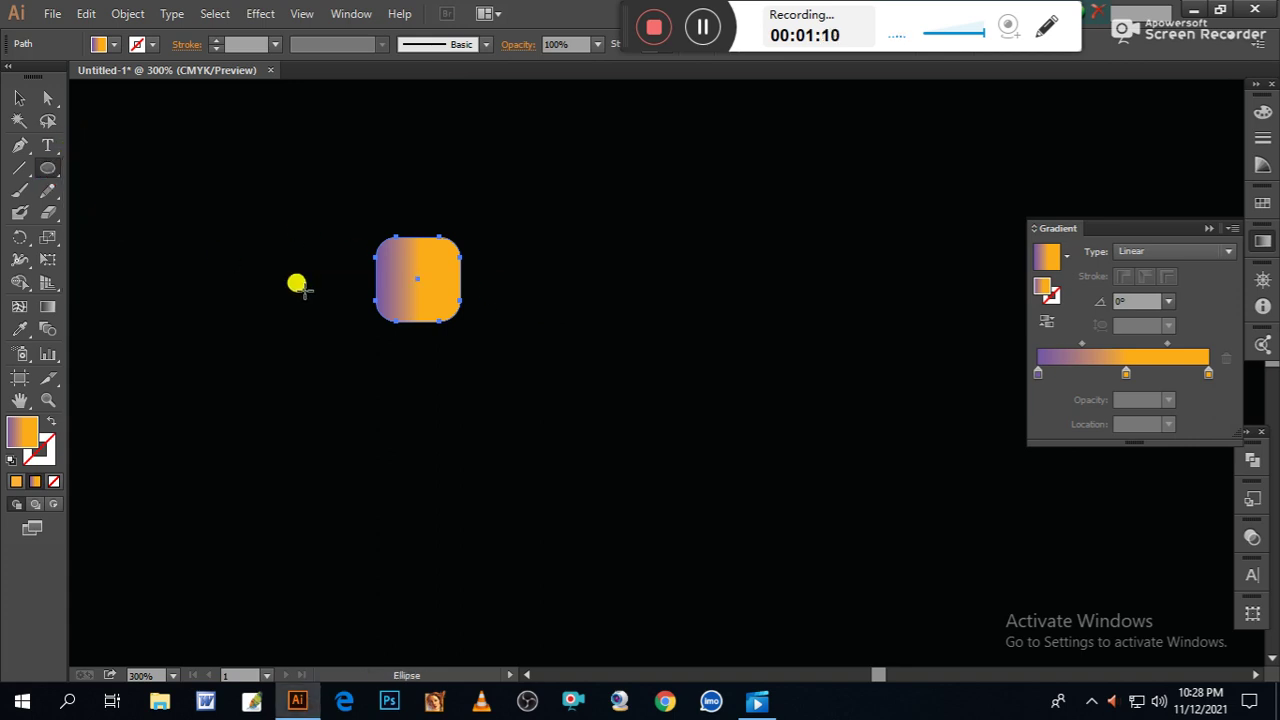
drag(303, 285, 331, 328)
click(19, 97)
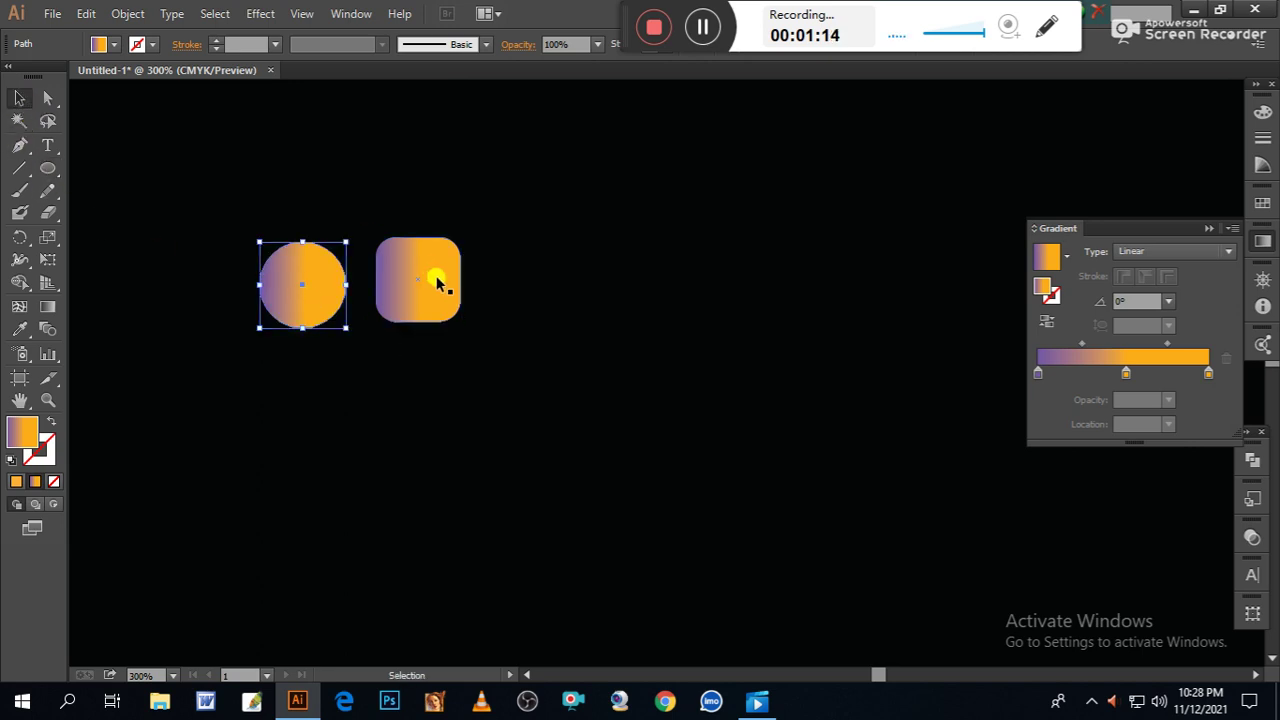
Delete the rounded rectangle and move the circle to its place.
click(432, 282)
key(Delete)
drag(294, 286, 411, 300)
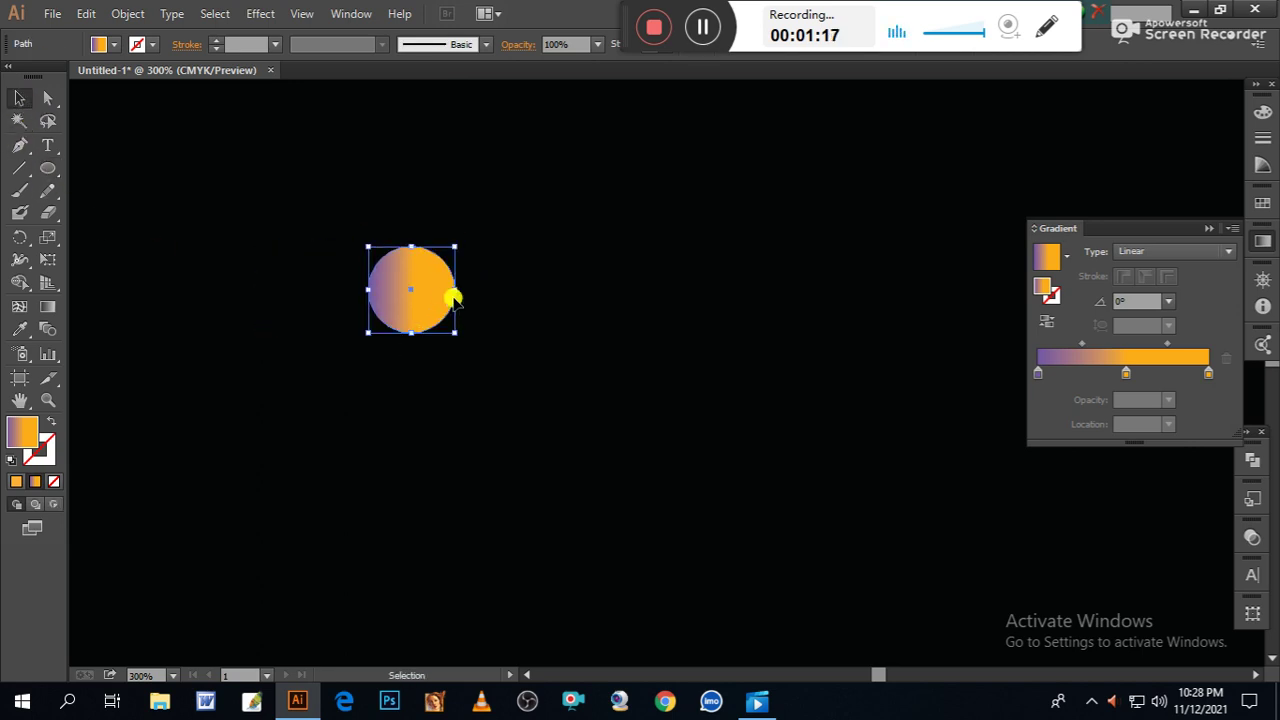
Try a solid yellow fill on the circle, and reapply the violet-to-orange gradient.
click(113, 44)
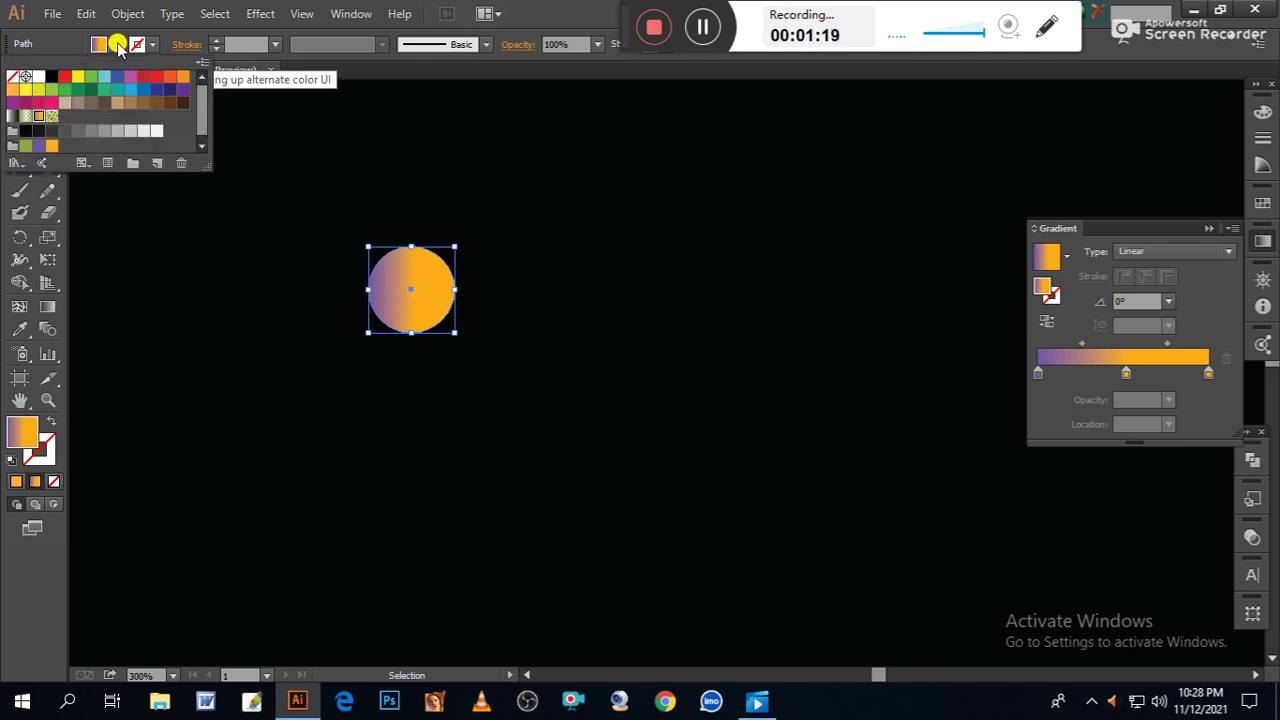
click(25, 90)
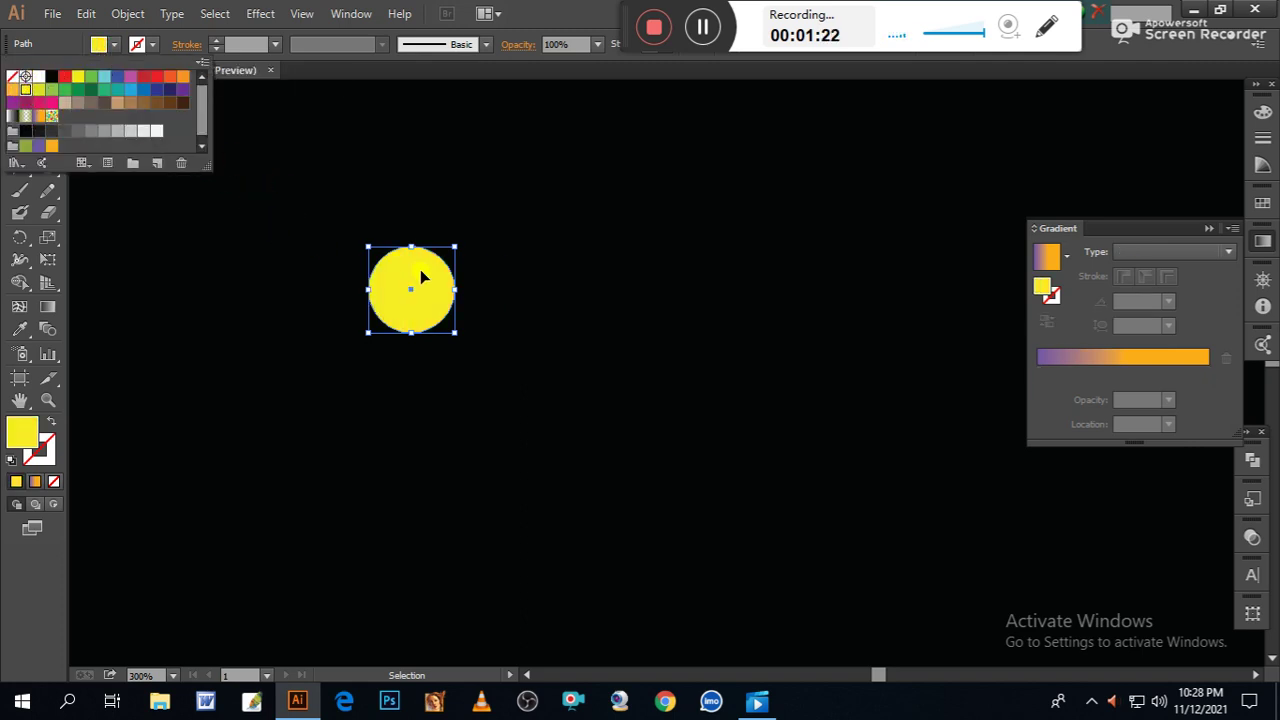
click(1076, 364)
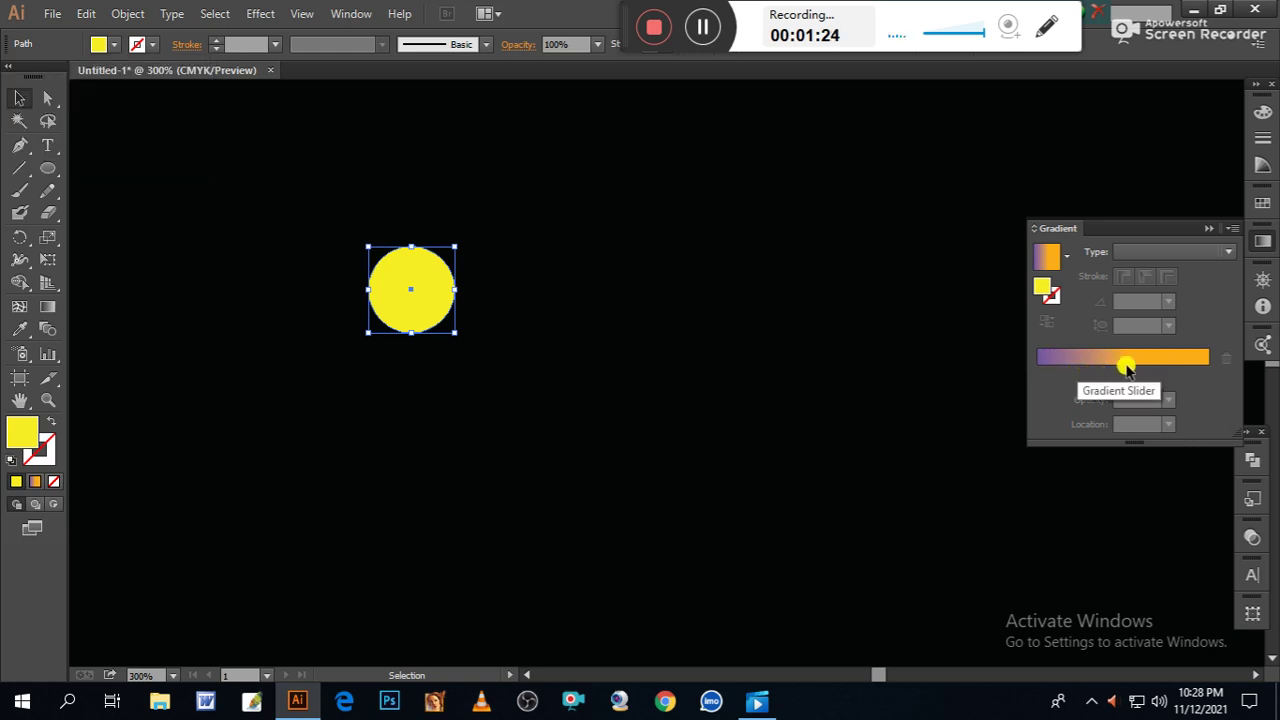
click(1124, 366)
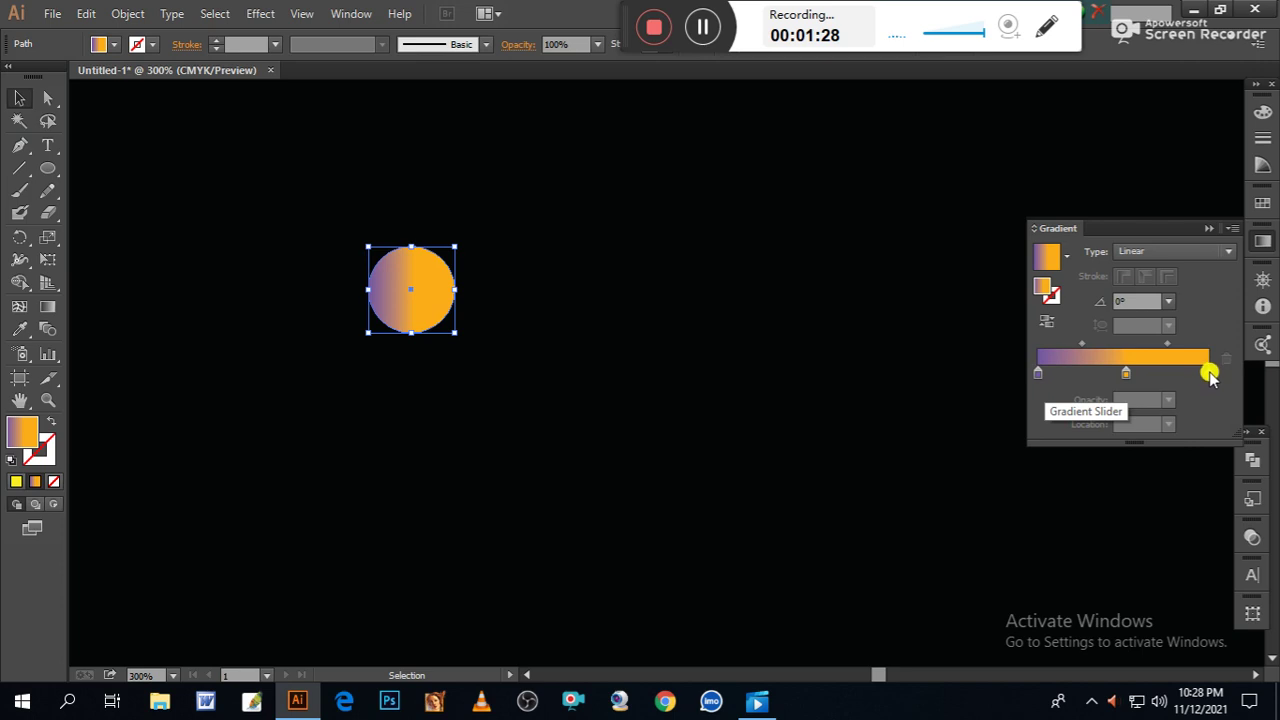
Try to recolour the gradient's orange end stop with the yellow-green swatch.
click(1209, 374)
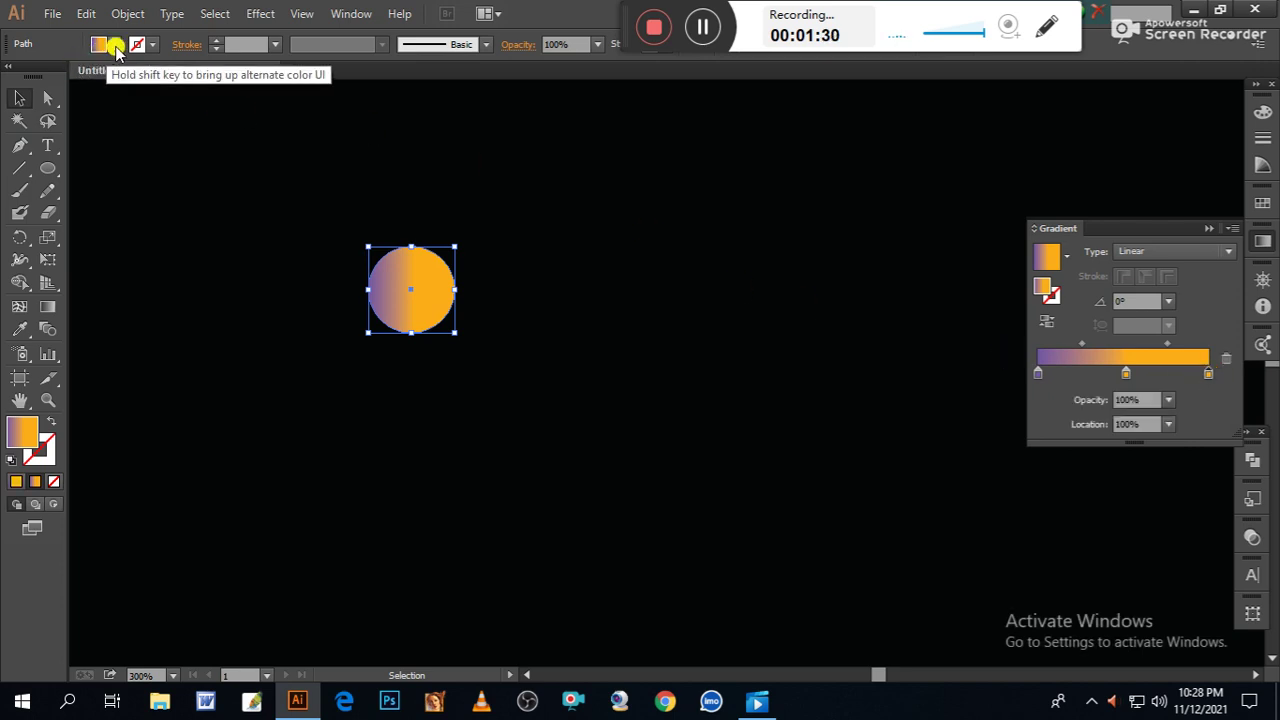
click(101, 44)
click(34, 94)
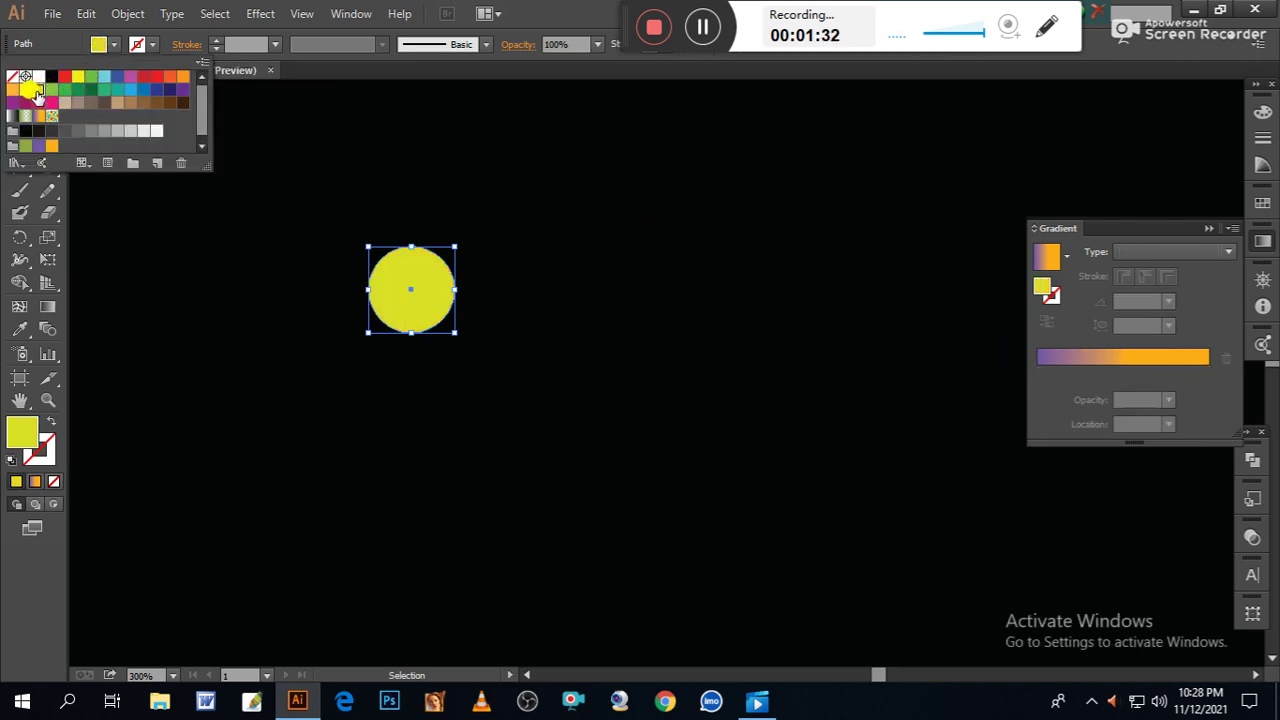
Move the circle slightly to the right and fill it with the violet-to-orange linear gradient.
click(1178, 377)
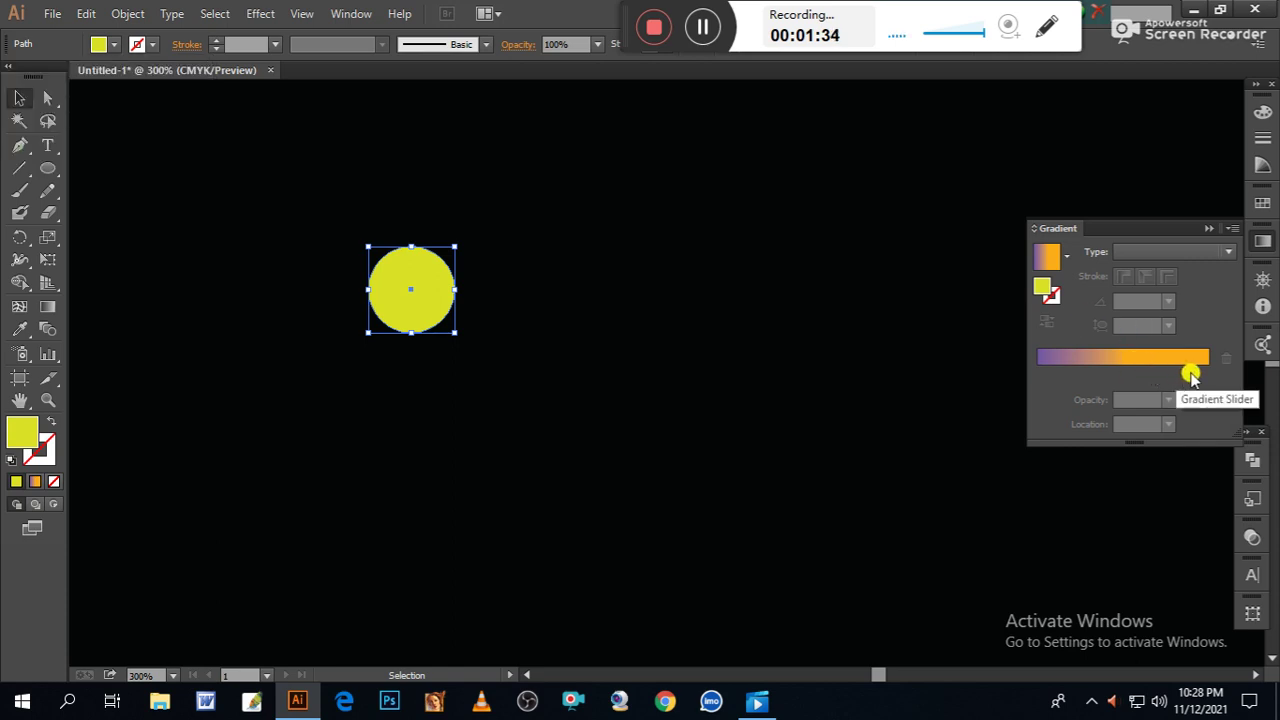
drag(421, 298, 449, 296)
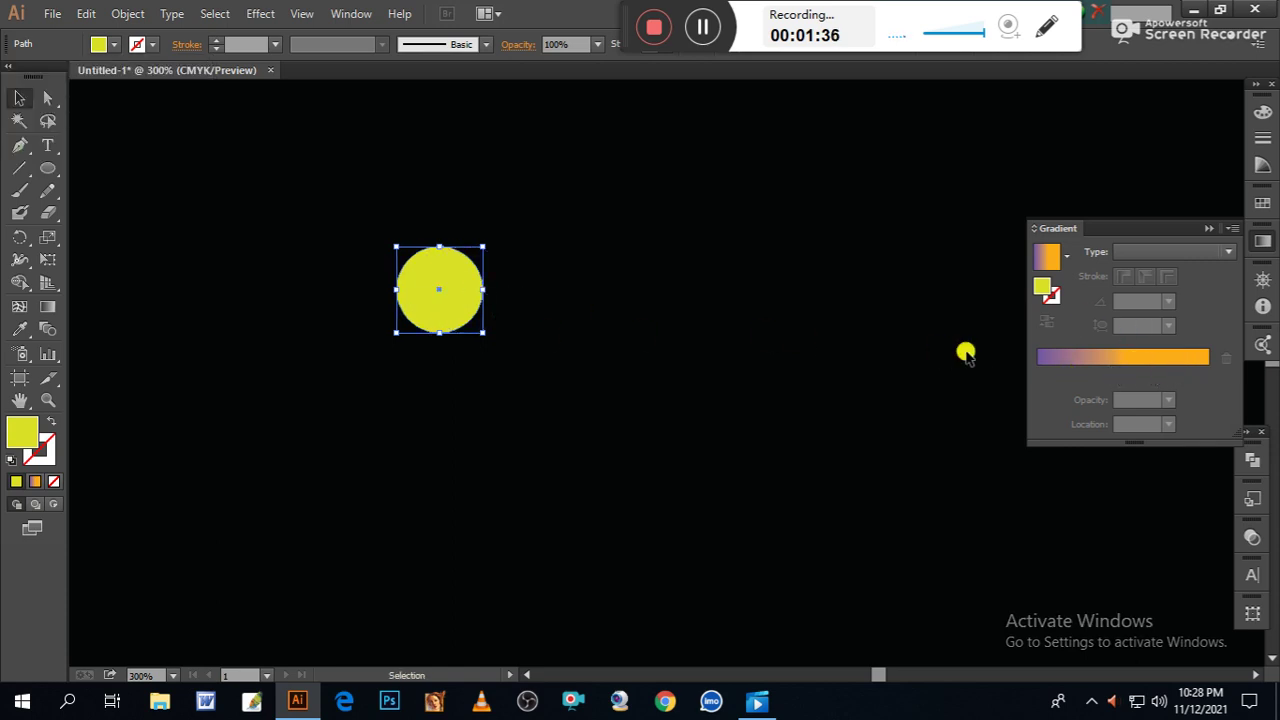
click(1105, 376)
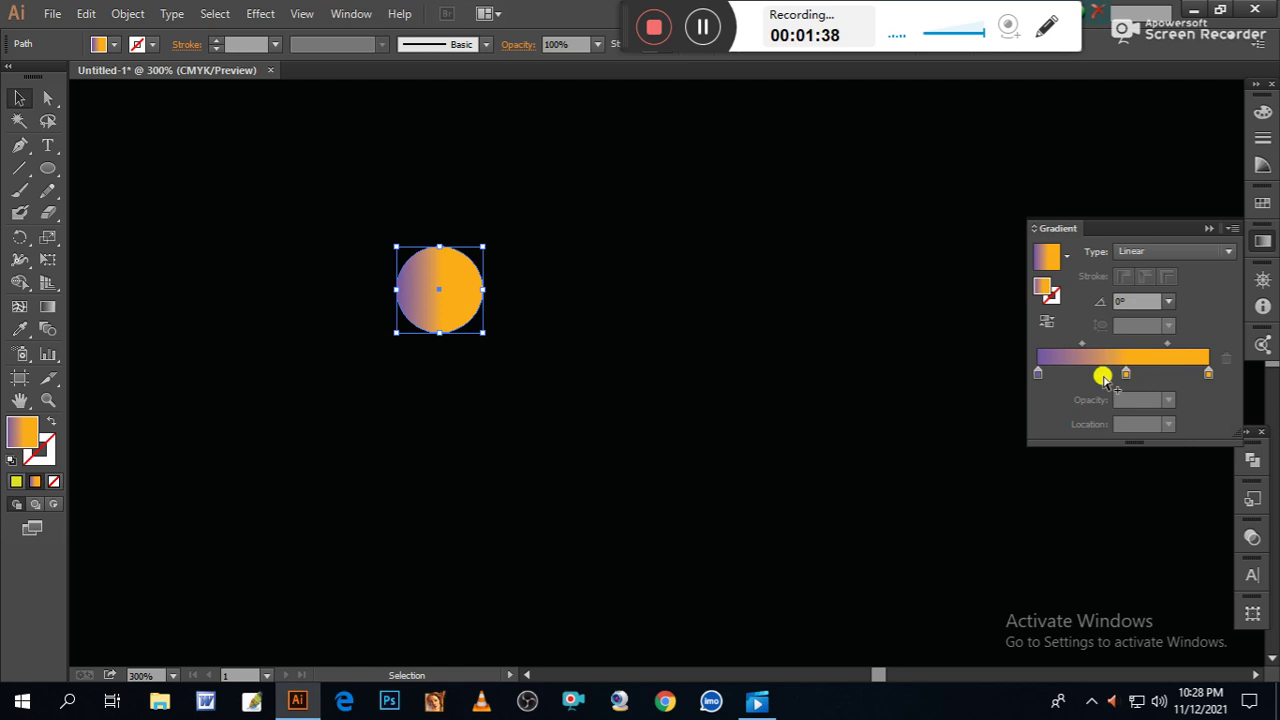
Recolour the gradient's violet start stop to blue, with C 65.1, M 27.06, Y 0 and K 0.
click(1039, 376)
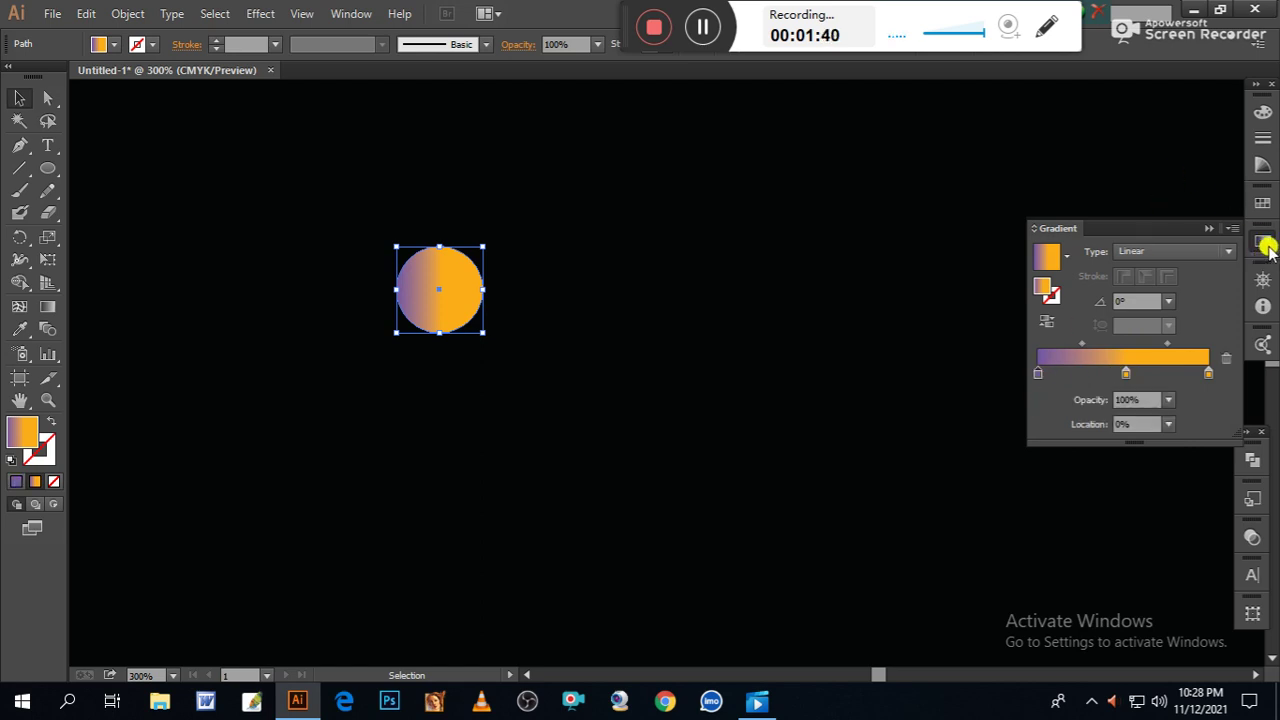
click(1263, 243)
click(1263, 243)
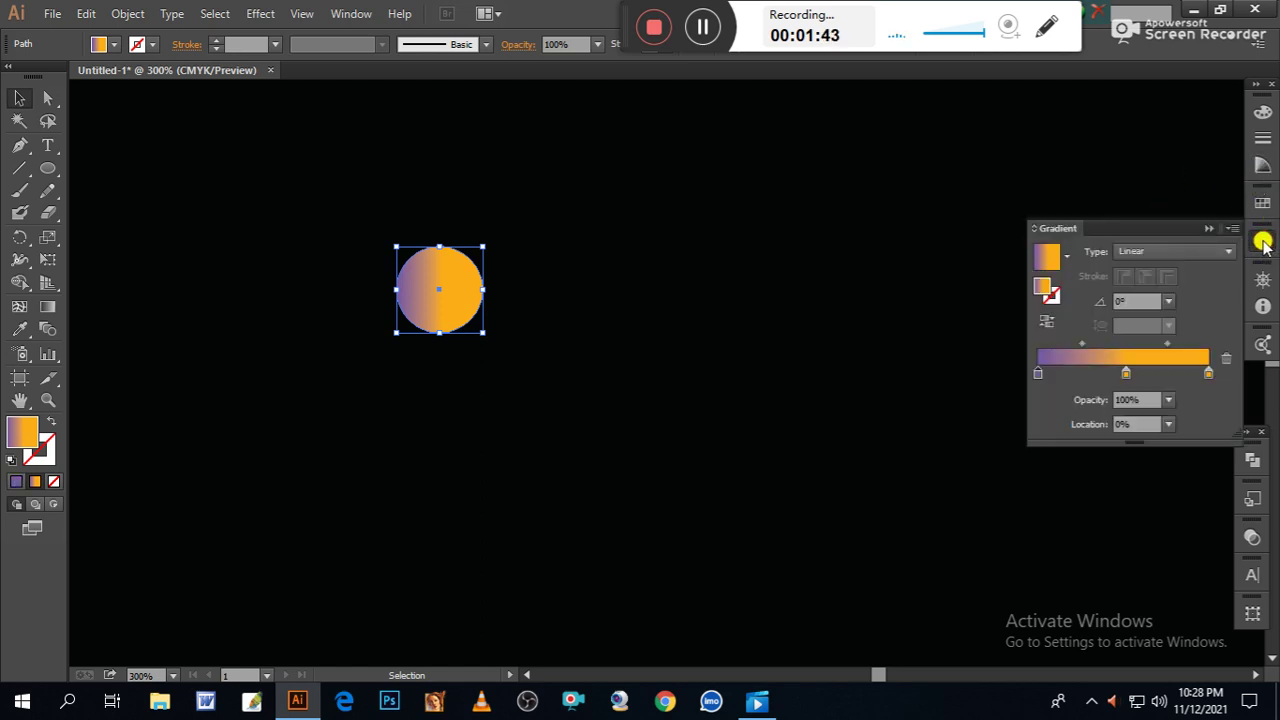
click(1264, 115)
click(1062, 307)
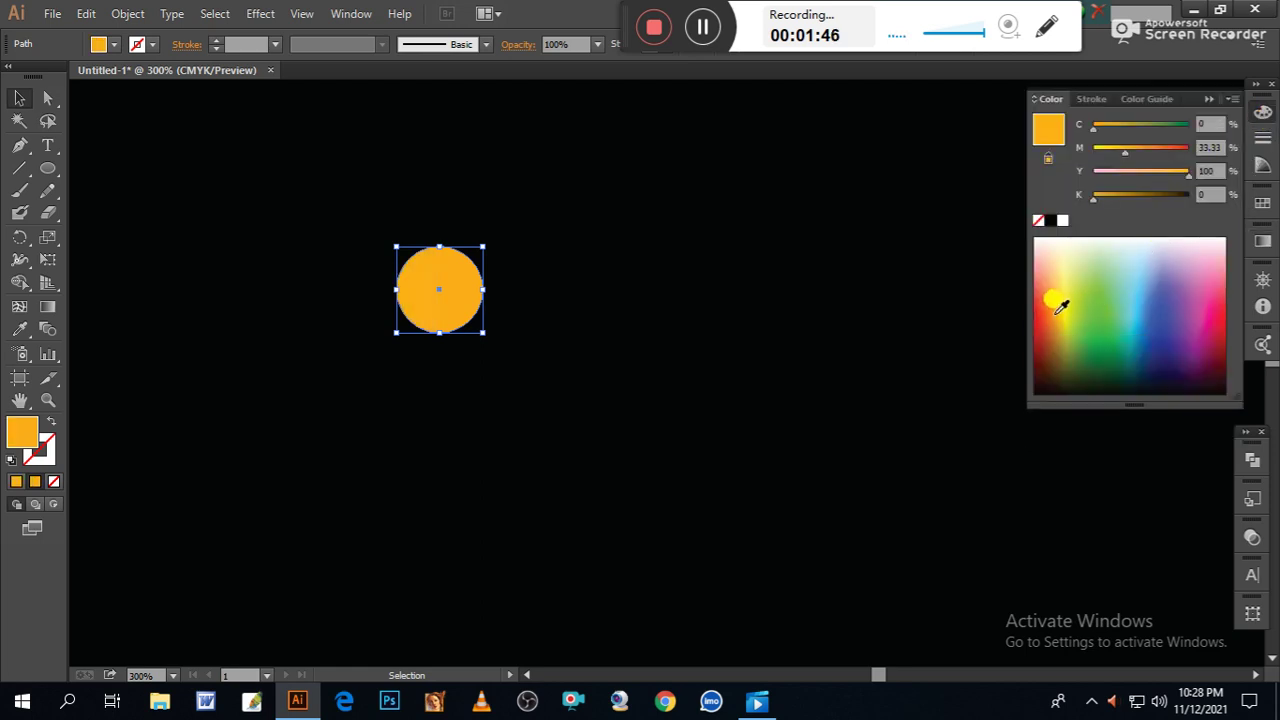
click(1141, 289)
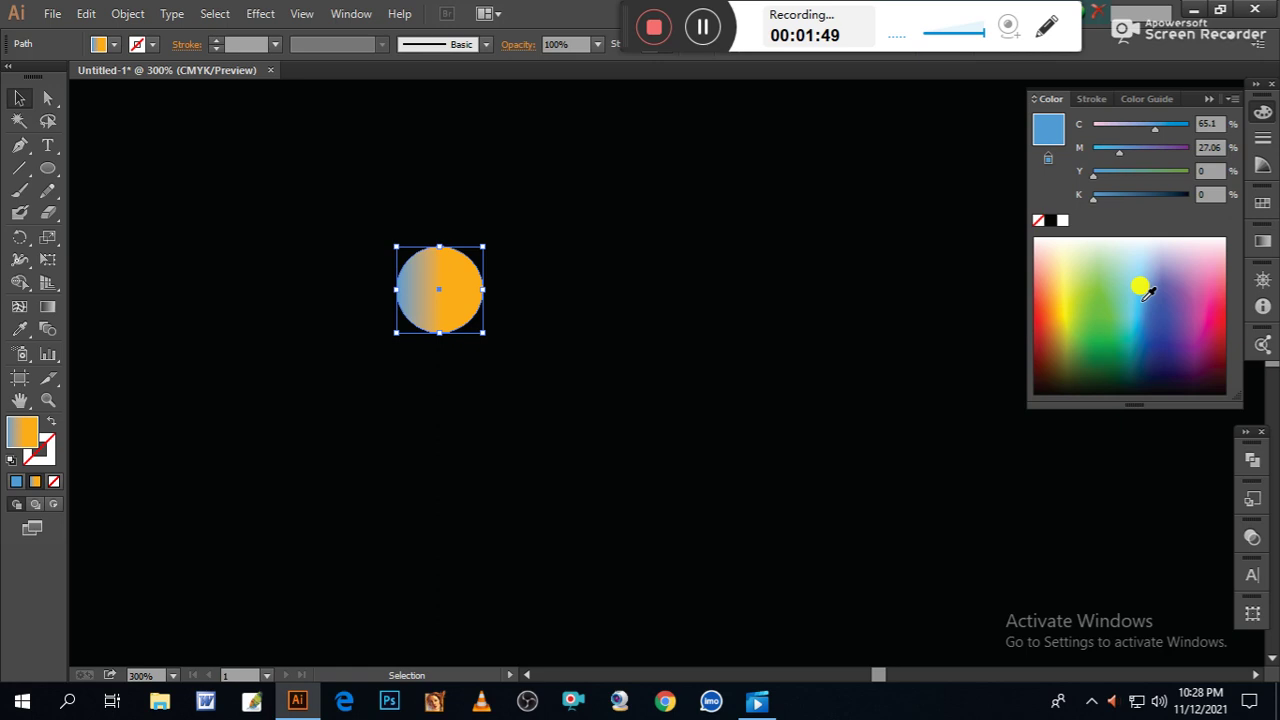
Remove the middle orange stop from the gradient and move the blue stop to about 24% location.
click(1260, 245)
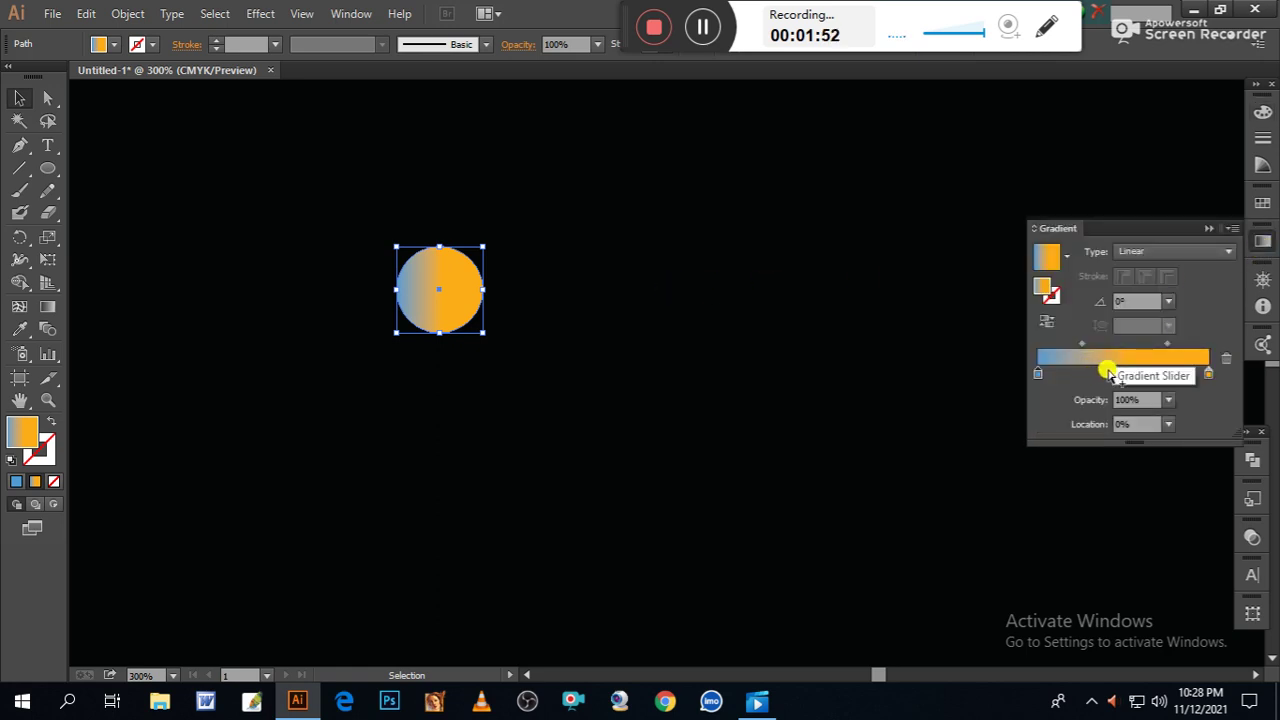
click(1038, 373)
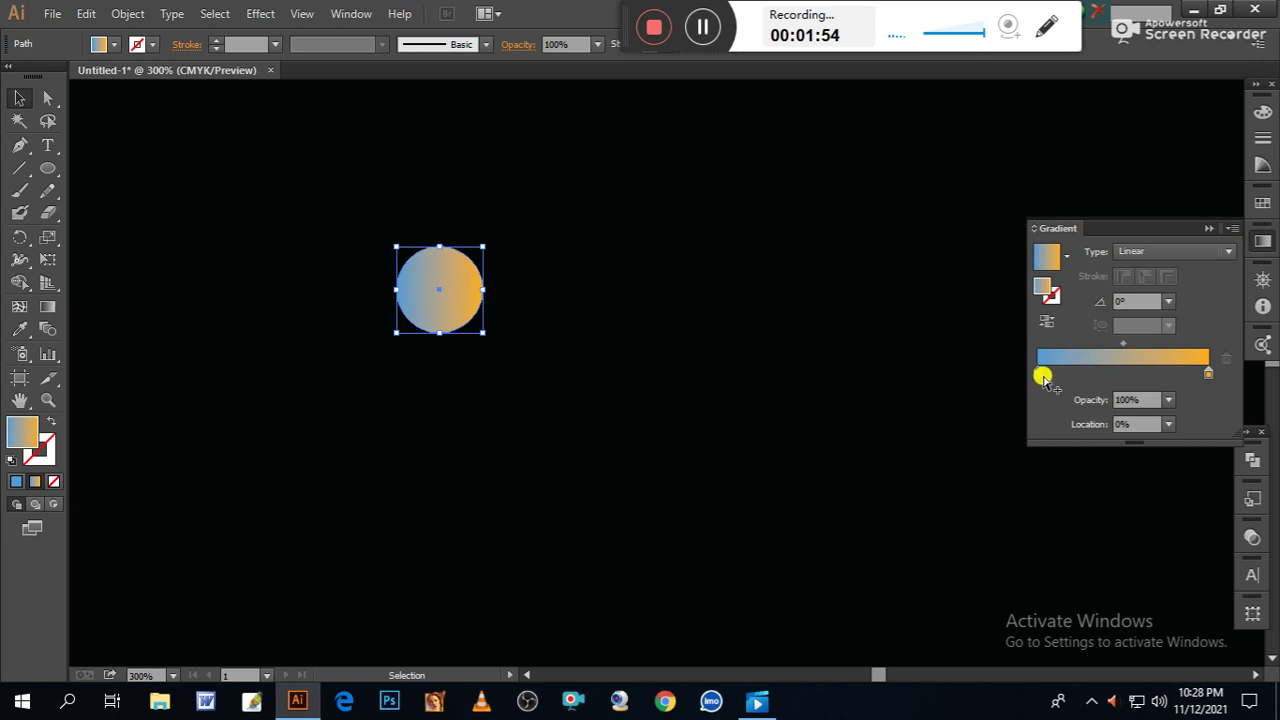
drag(1038, 373, 1078, 374)
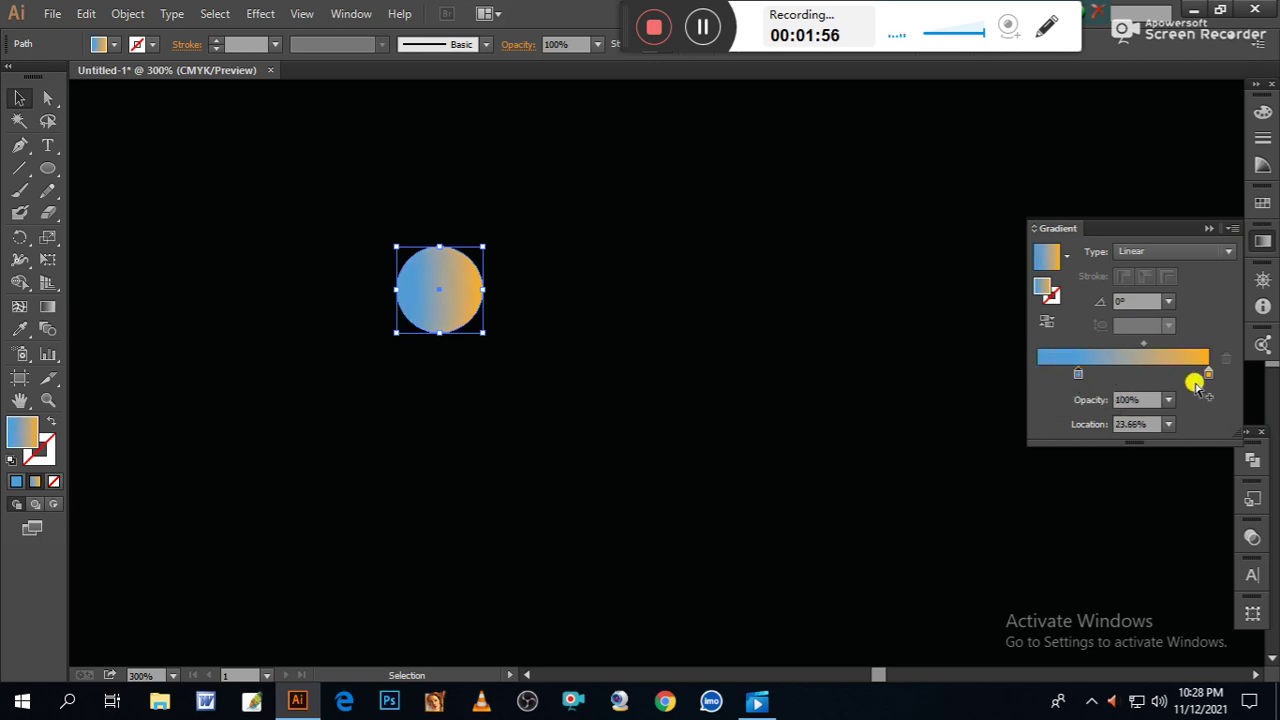
Reverse the gradient with orange near the start and blue at 100% location, and darken the blue stop to C 98.82, M 81.96.
drag(1207, 374, 1240, 368)
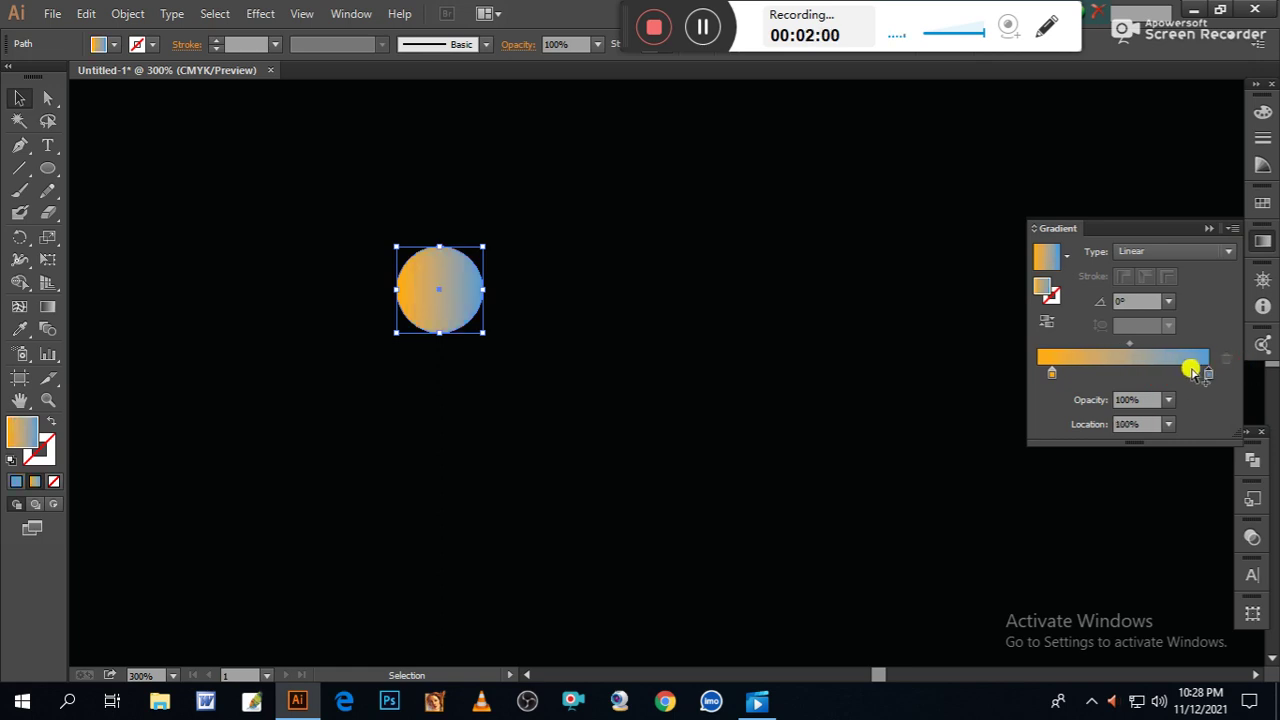
click(1209, 374)
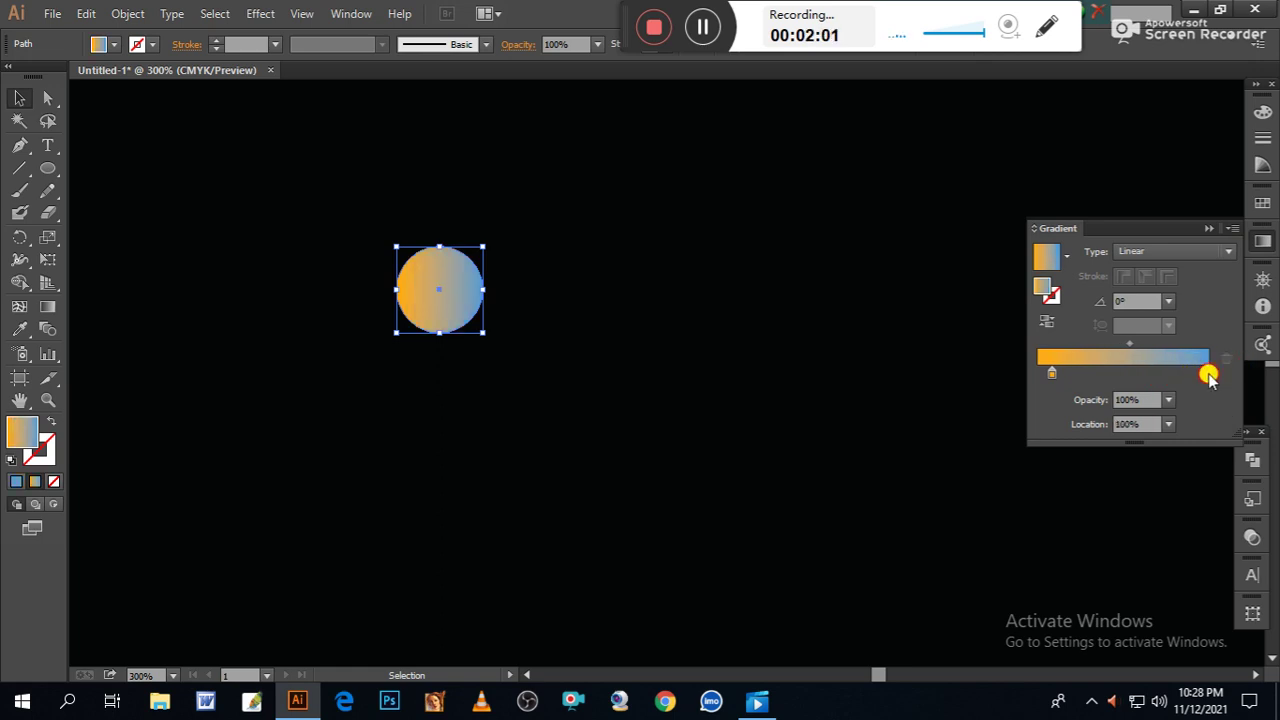
click(1263, 112)
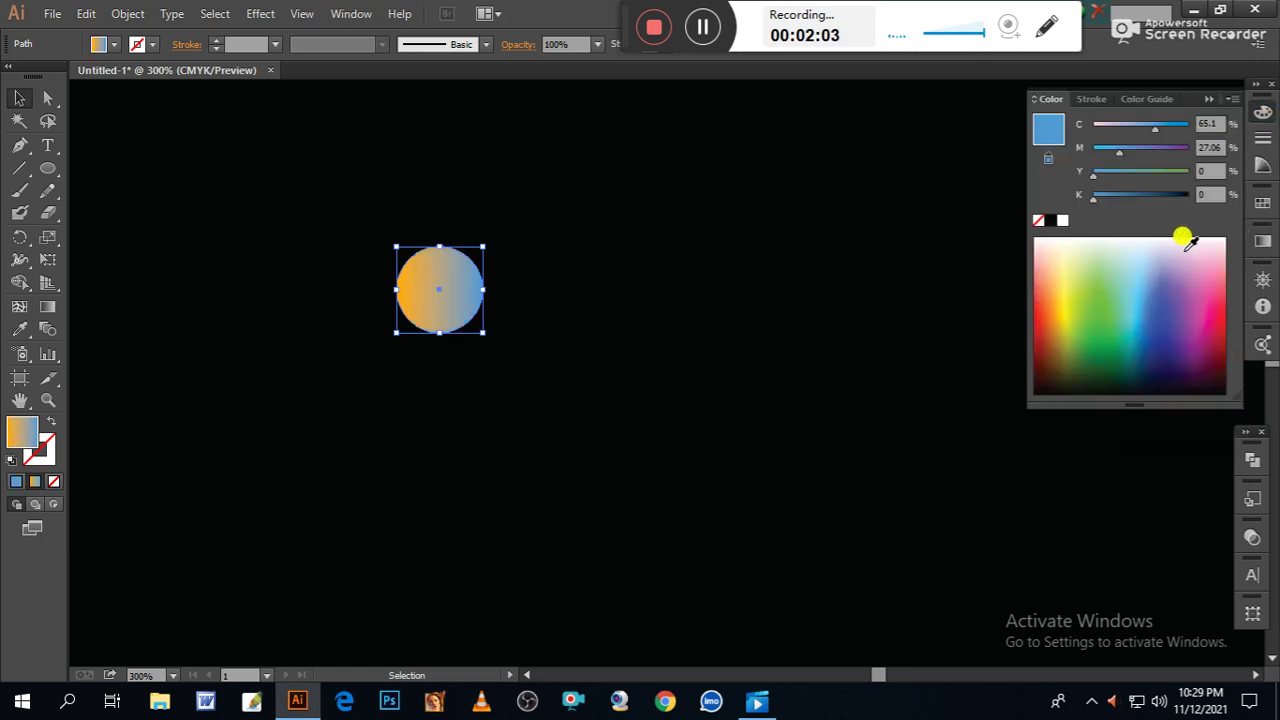
click(1150, 333)
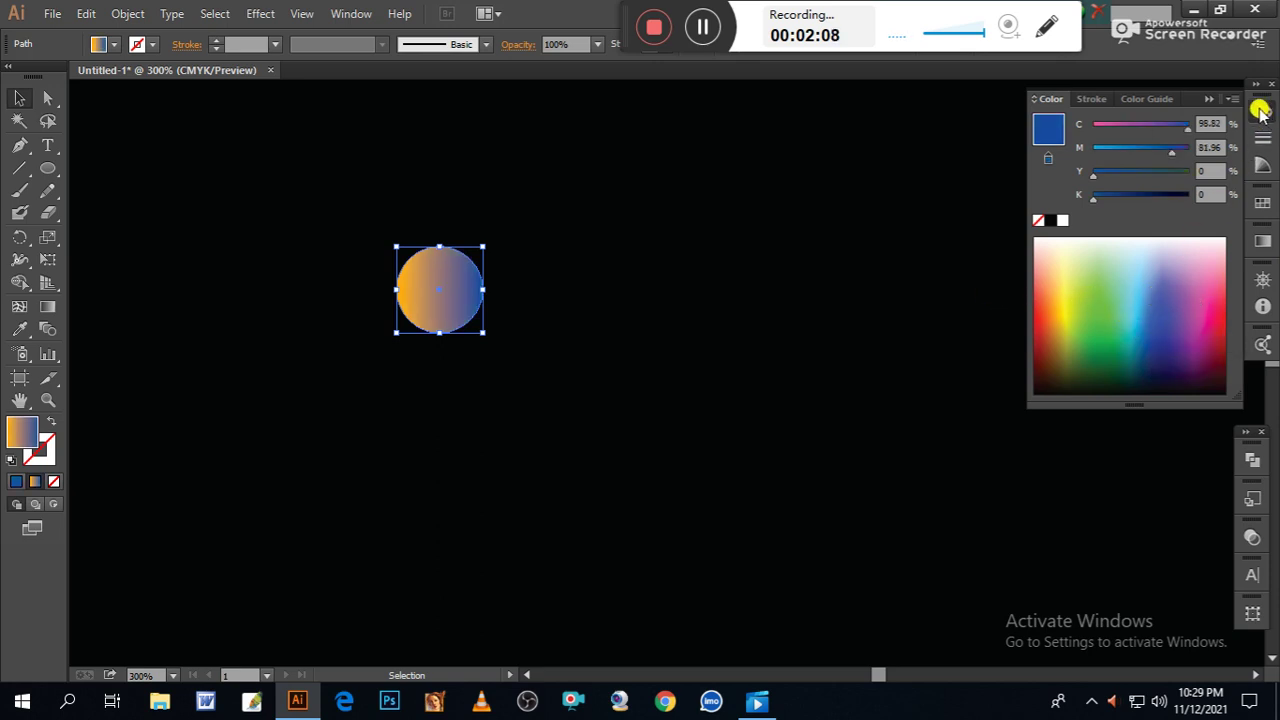
Switch the colour mode to RGB and recolour the blue stop to R 58, G 30, B 255 (3A1EFF).
click(1208, 99)
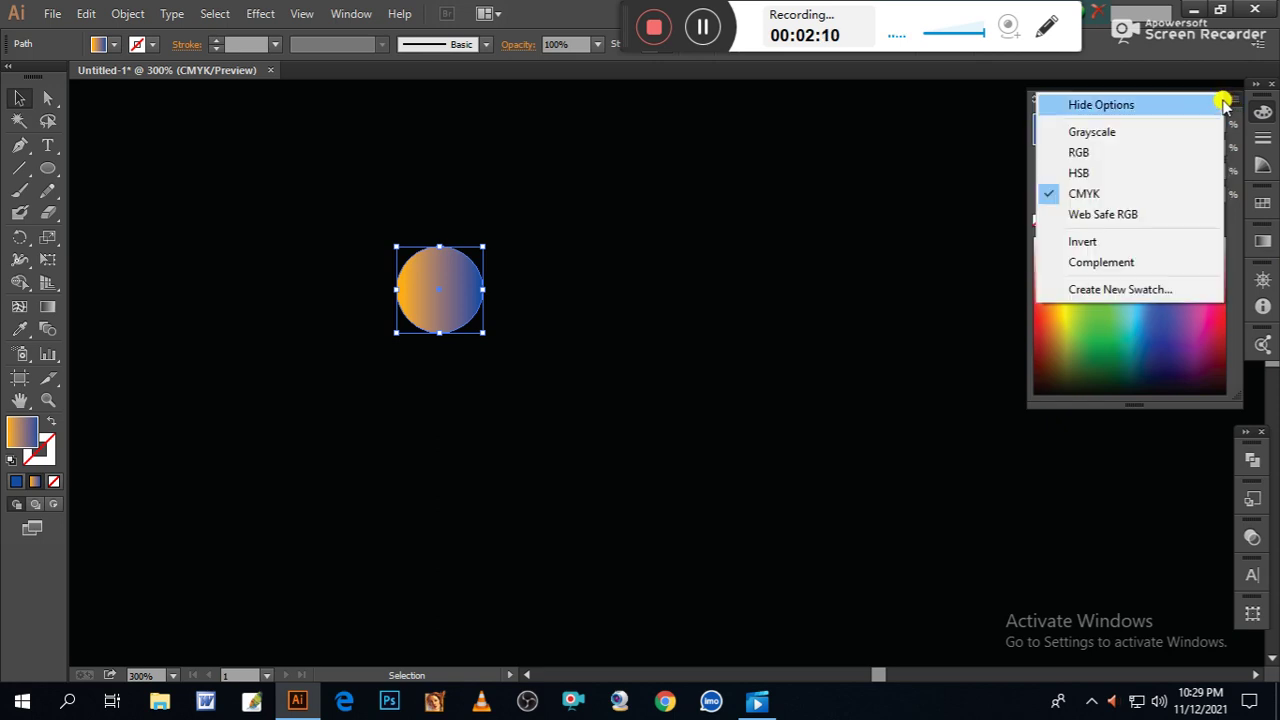
click(1088, 152)
mouse_move(1114, 164)
mouse_down()
mouse_move(1132, 162)
mouse_move(1109, 168)
mouse_up()
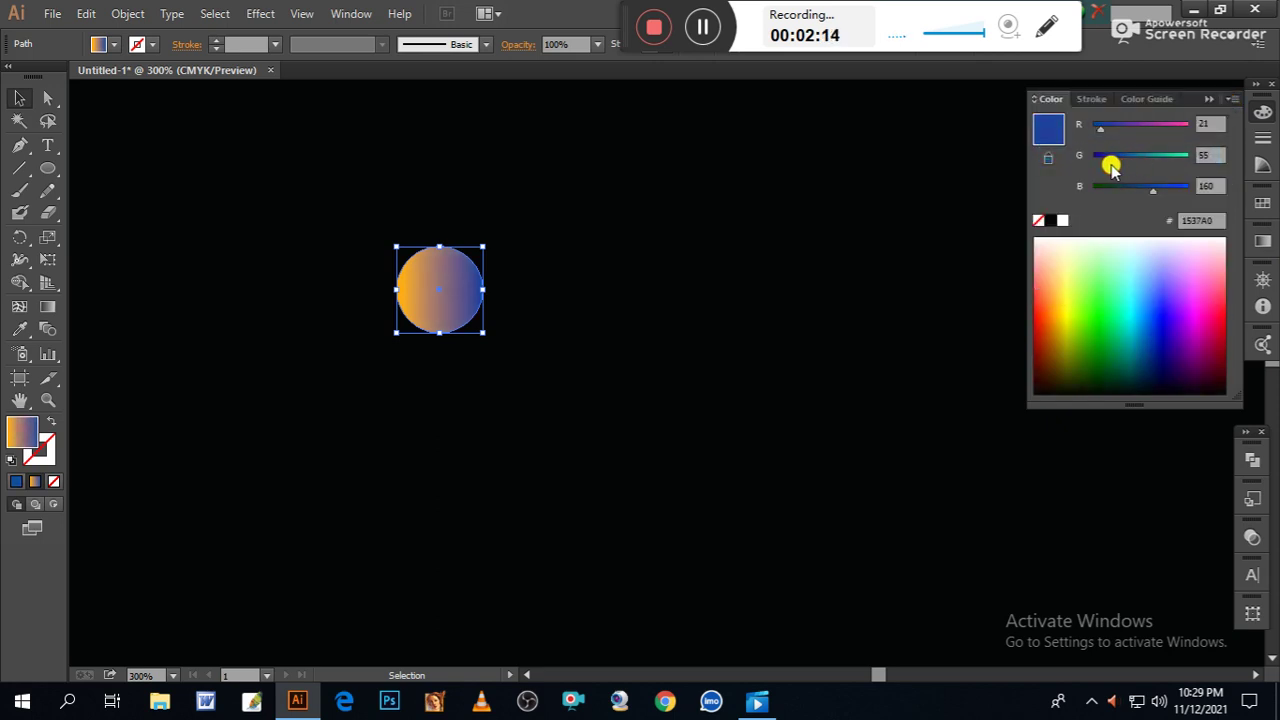
click(1155, 292)
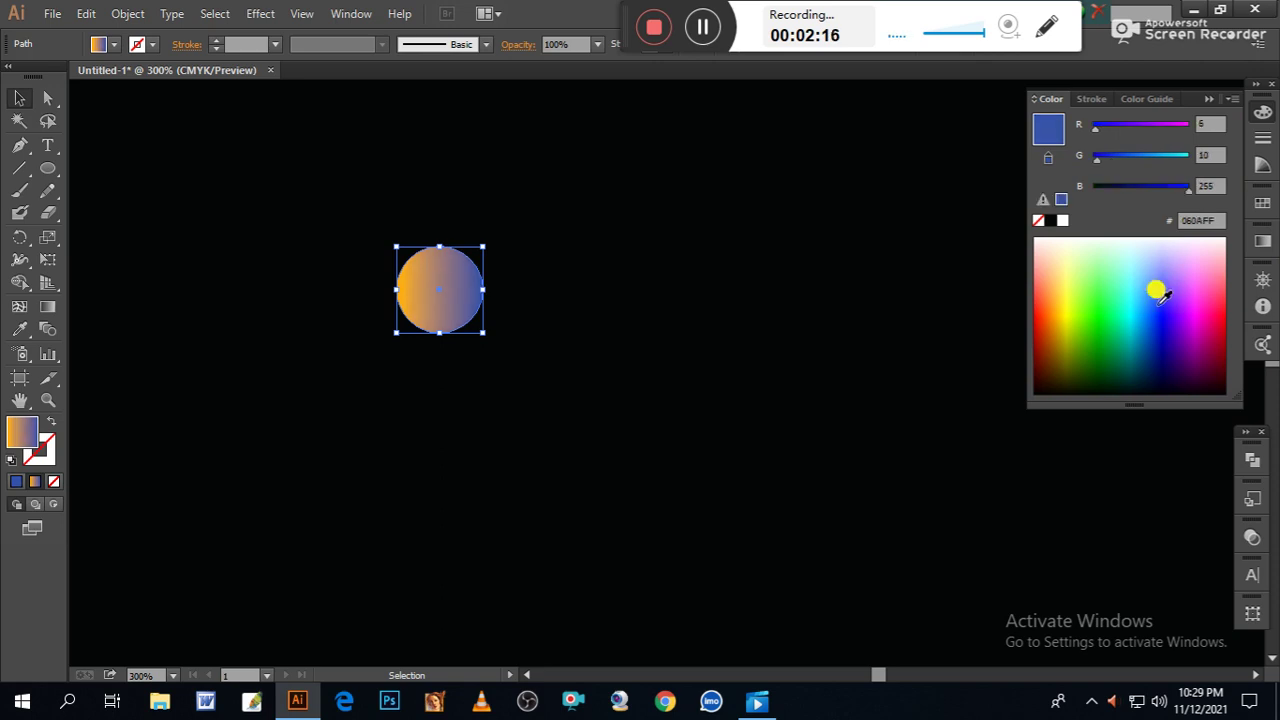
drag(1157, 290, 1162, 290)
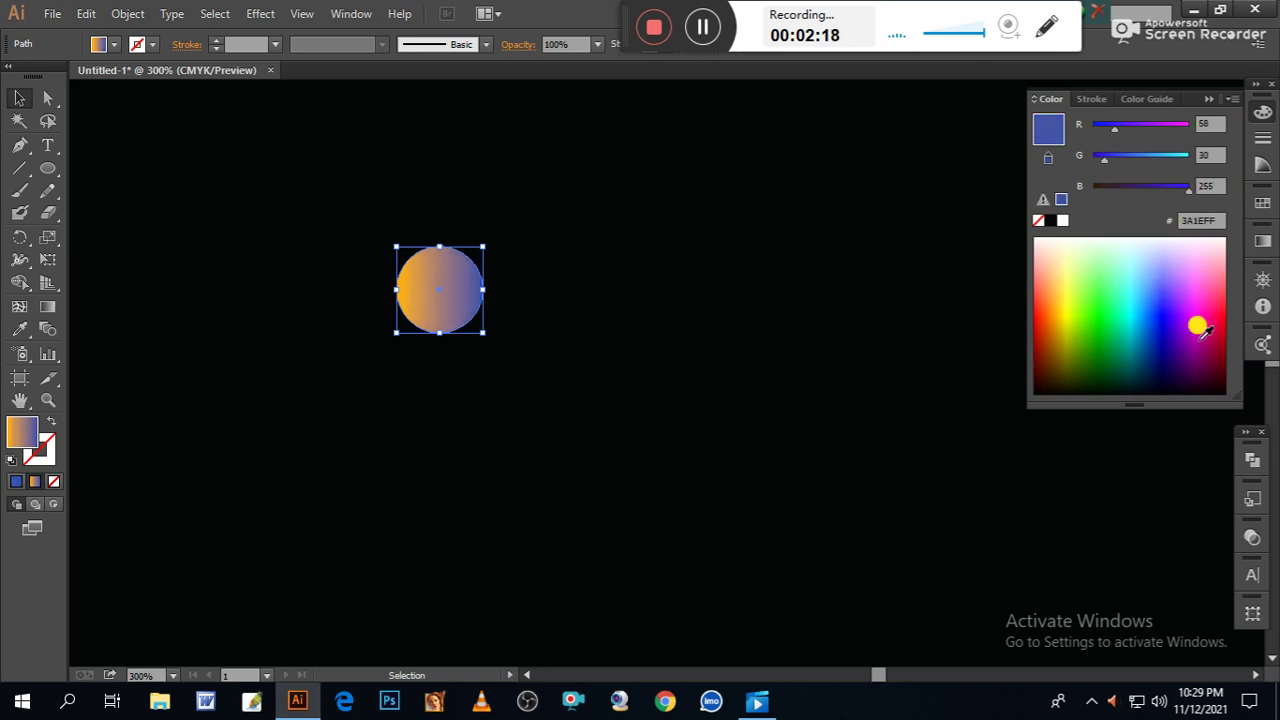
Redraw the linear gradient horizontally across the circle, from just outside its left edge to its right edge, with the Gradient tool.
click(46, 307)
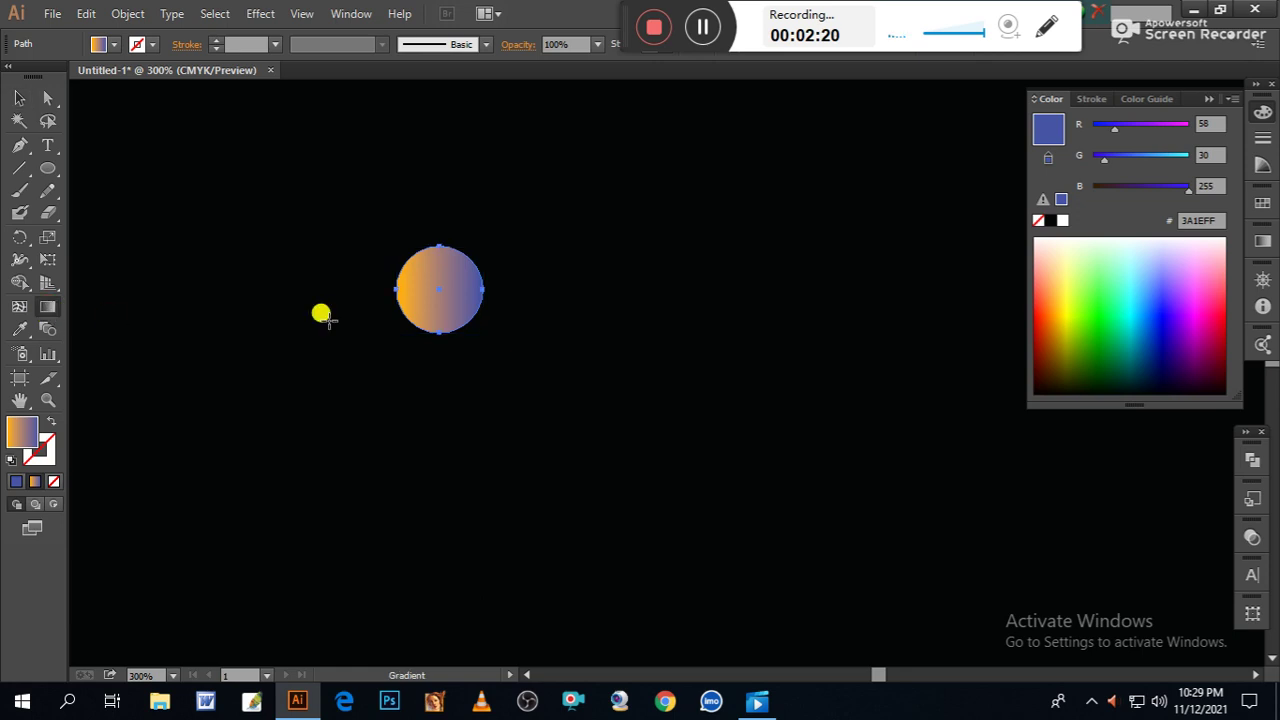
drag(387, 289, 480, 291)
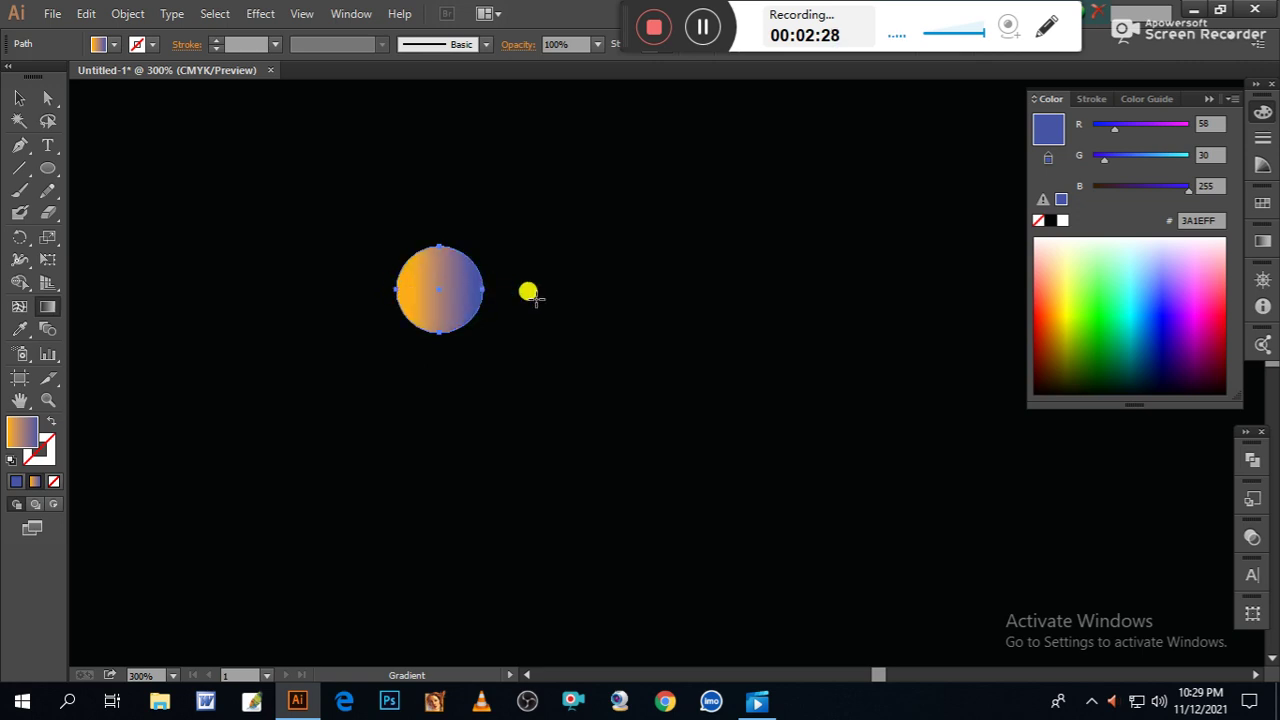
click(18, 97)
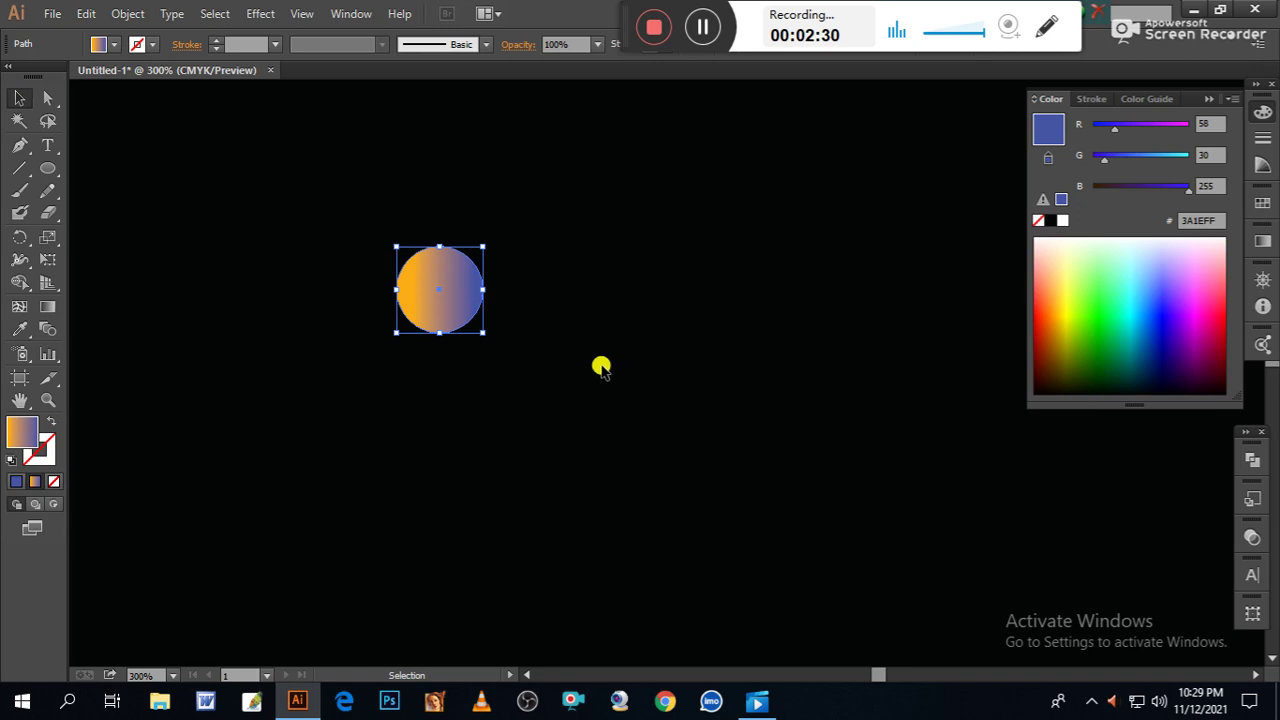
Shrink the circle to roughly three quarters of its size and place a horizontally aligned copy well to its right.
key(a)
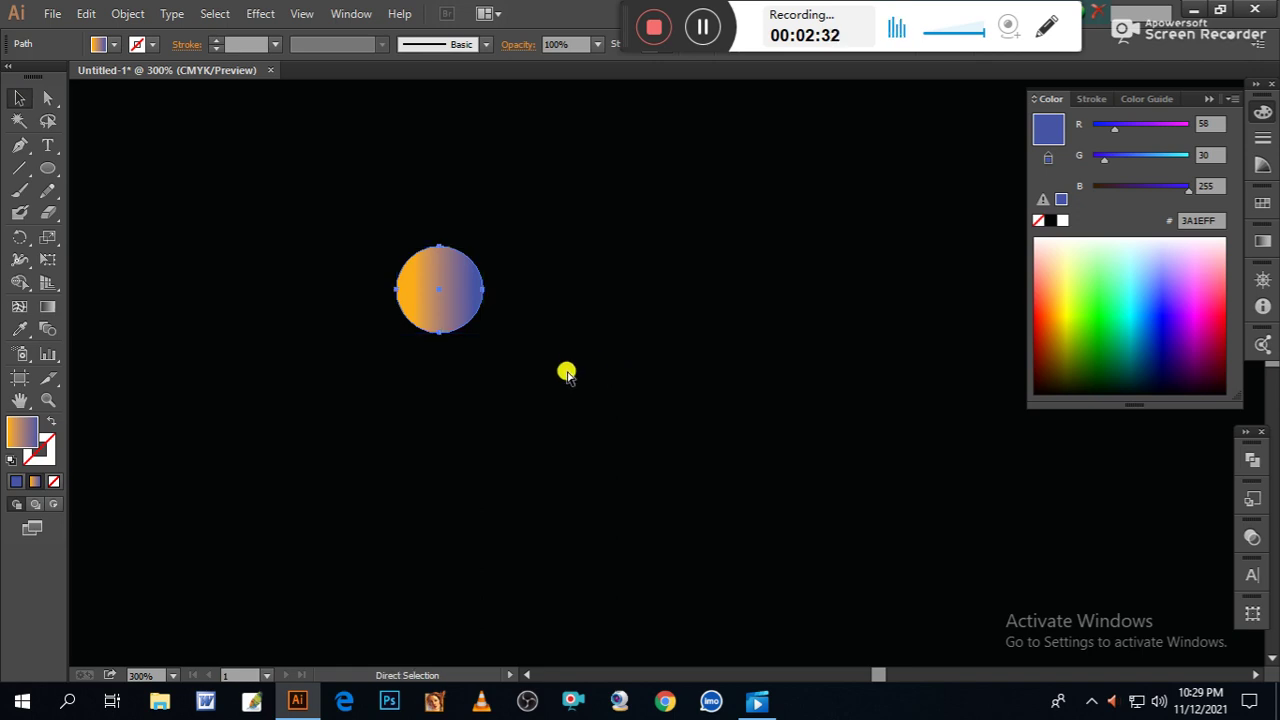
key(ctrl+minus)
key(ctrl+minus)
key(ctrl+minus)
key(space)
drag(768, 317, 522, 275)
key(v)
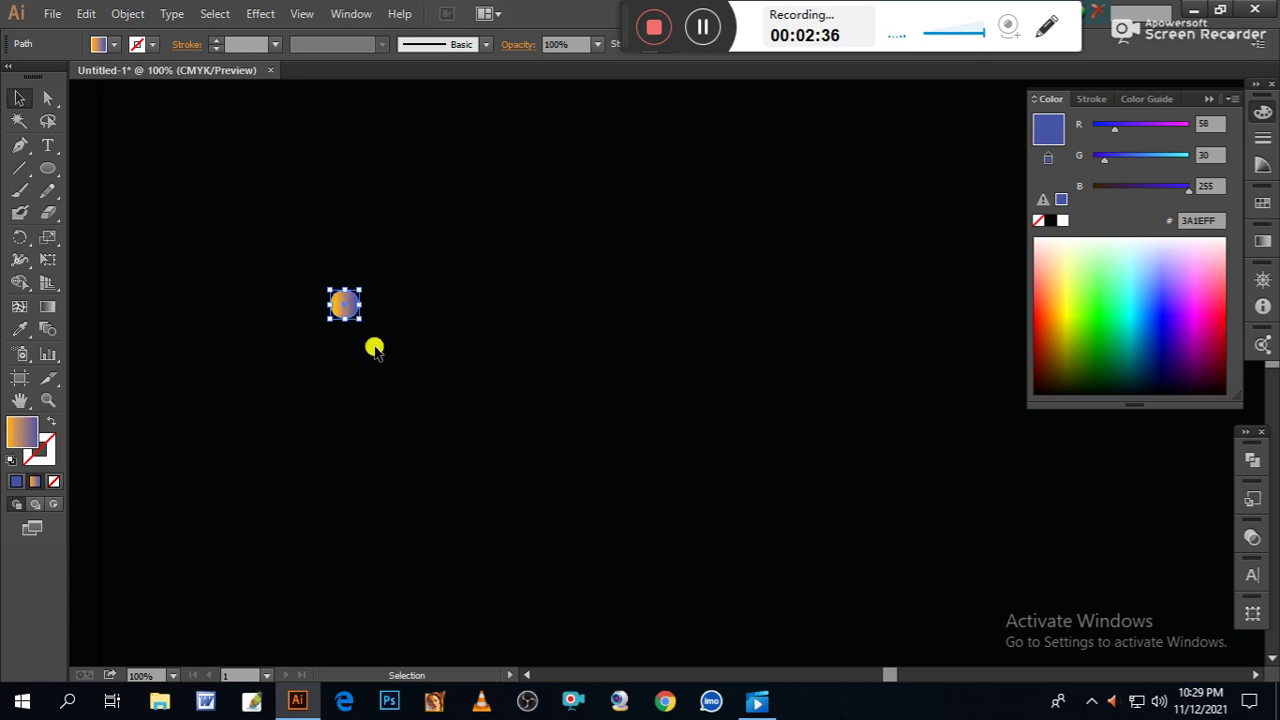
key(ctrl+plus)
key(ctrl+plus)
key(space)
drag(389, 324, 815, 418)
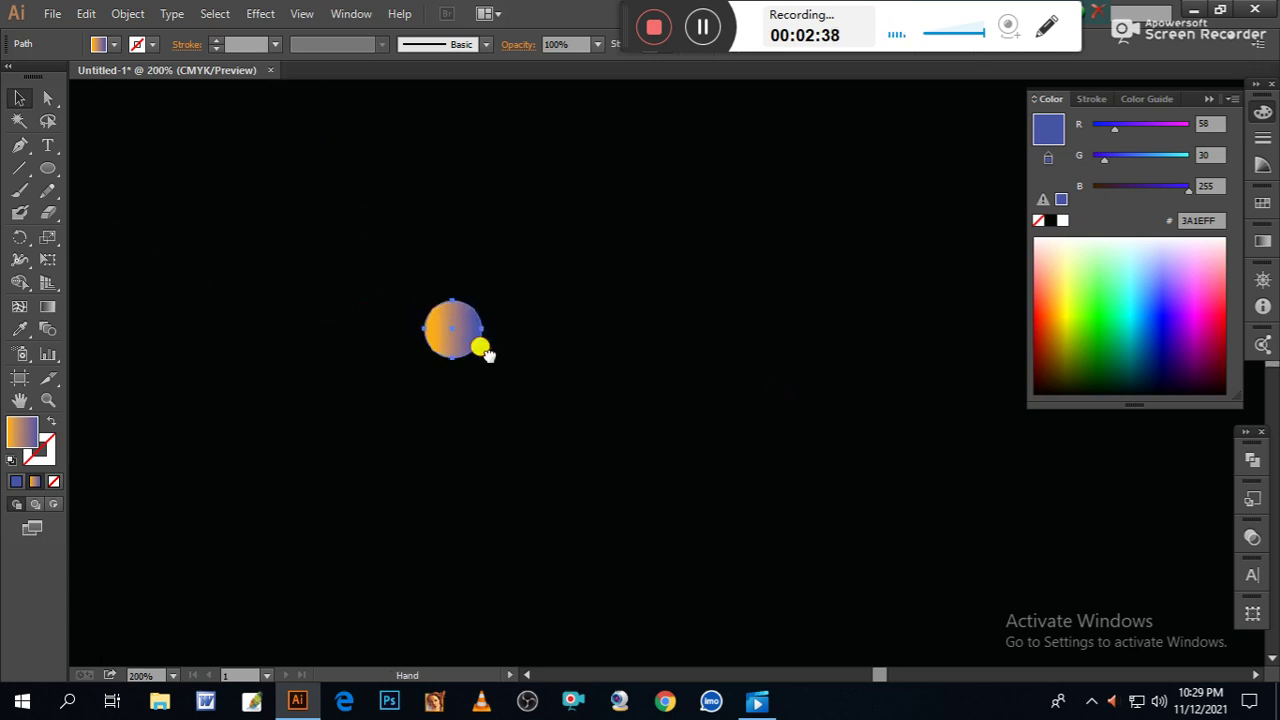
drag(482, 359, 811, 356)
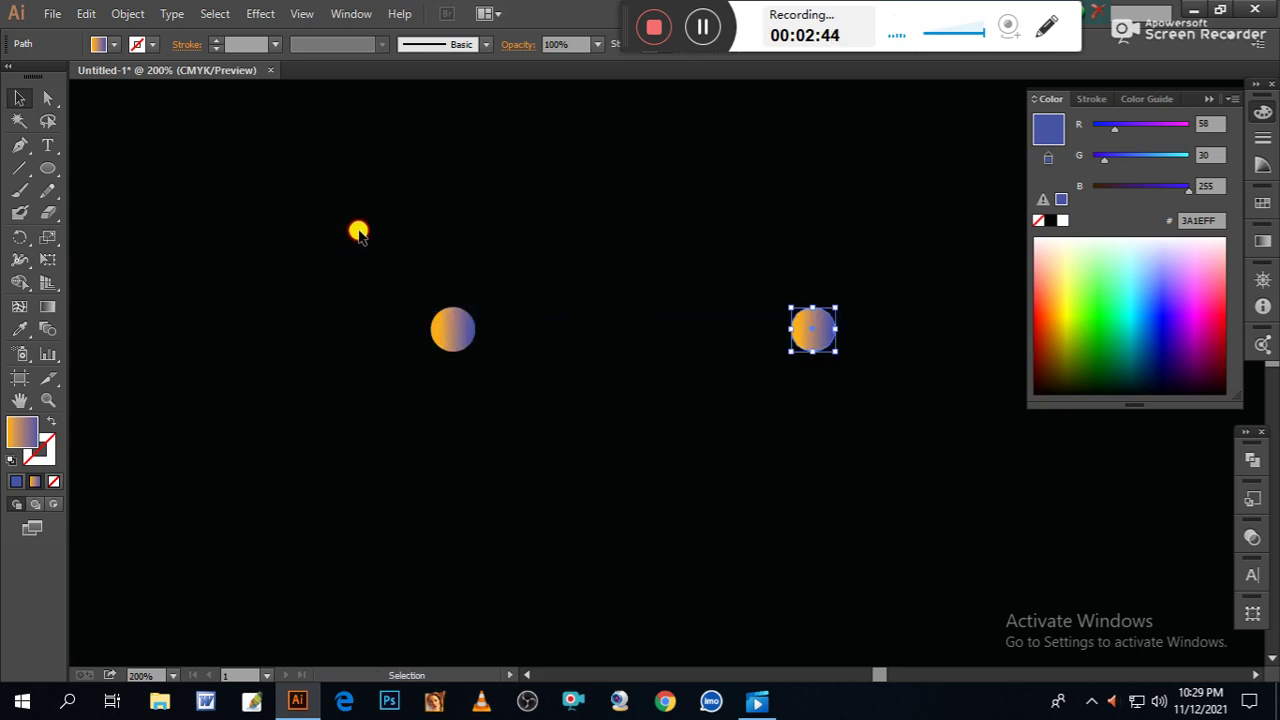
Select both circles and set the blend options to Specified Steps spacing with 500 steps.
drag(359, 233, 887, 437)
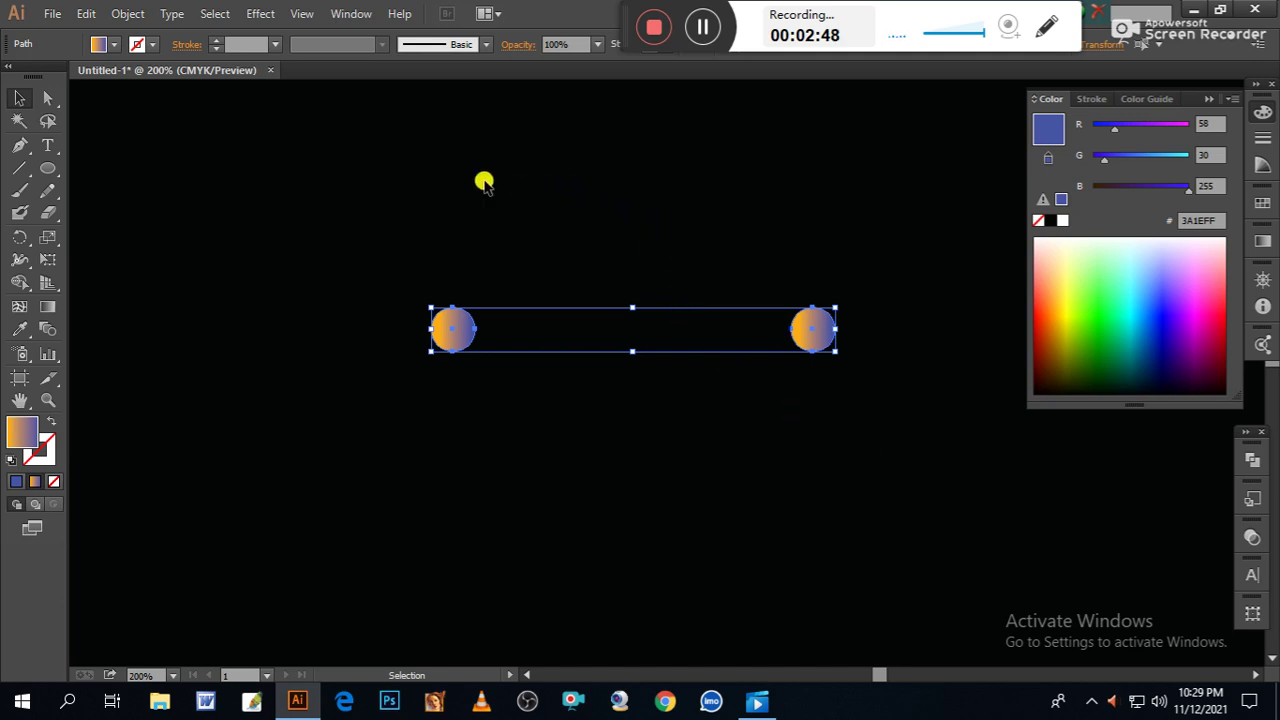
click(130, 14)
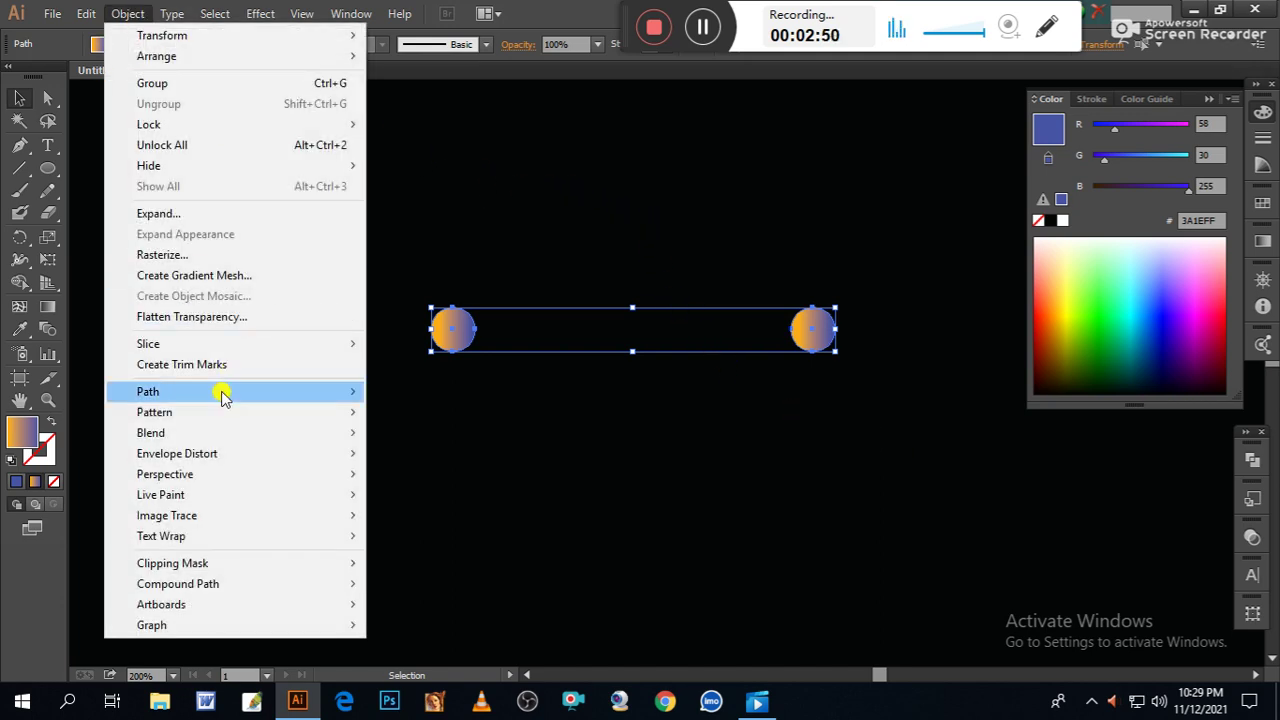
mouse_move(163, 433)
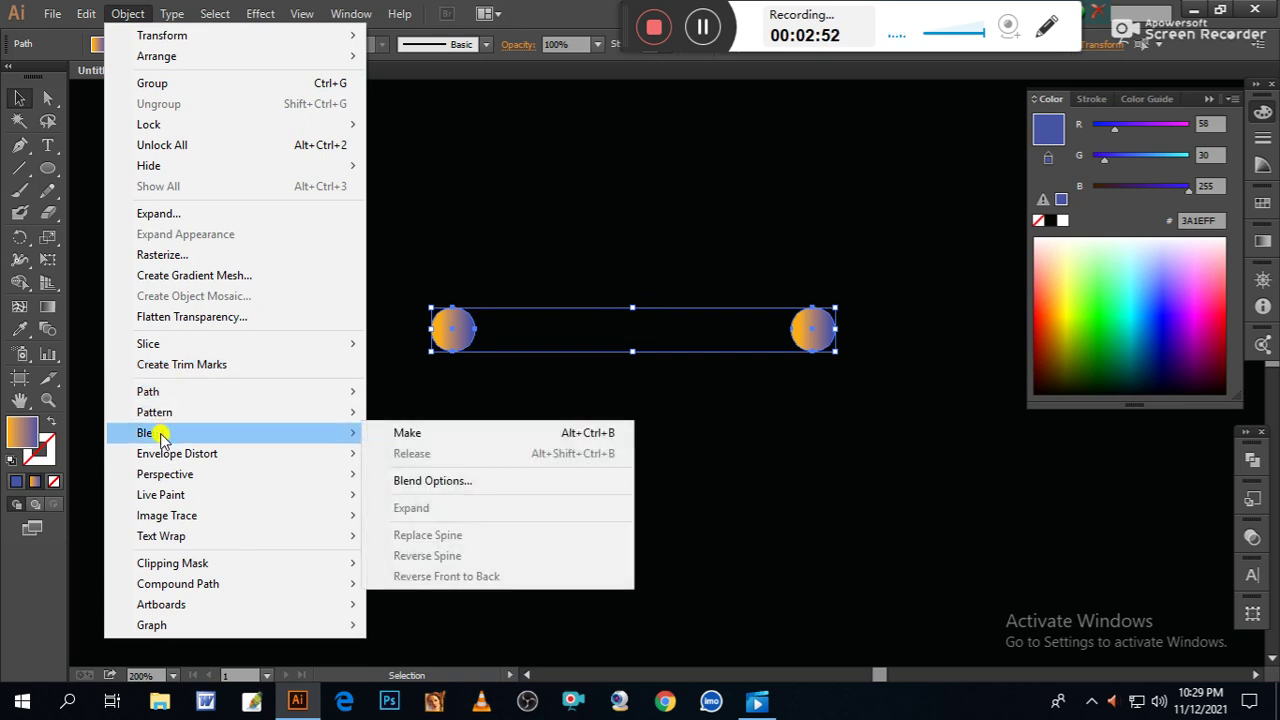
click(400, 480)
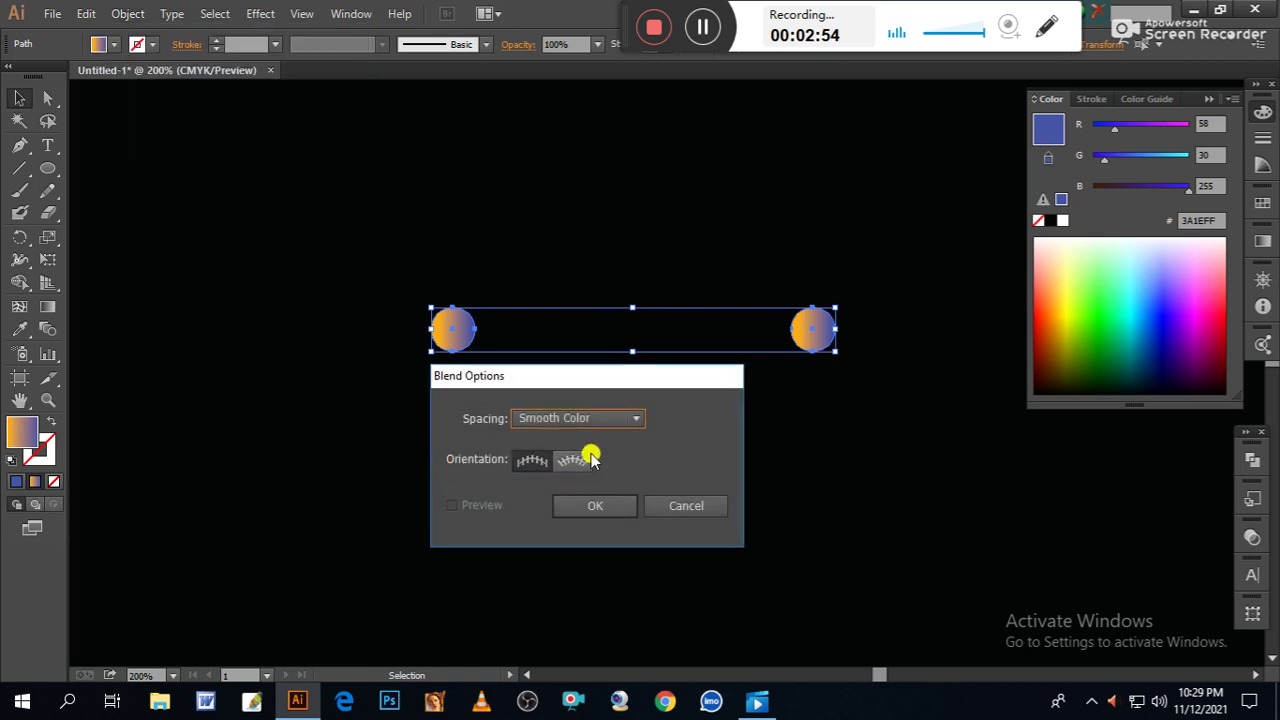
click(637, 419)
click(585, 459)
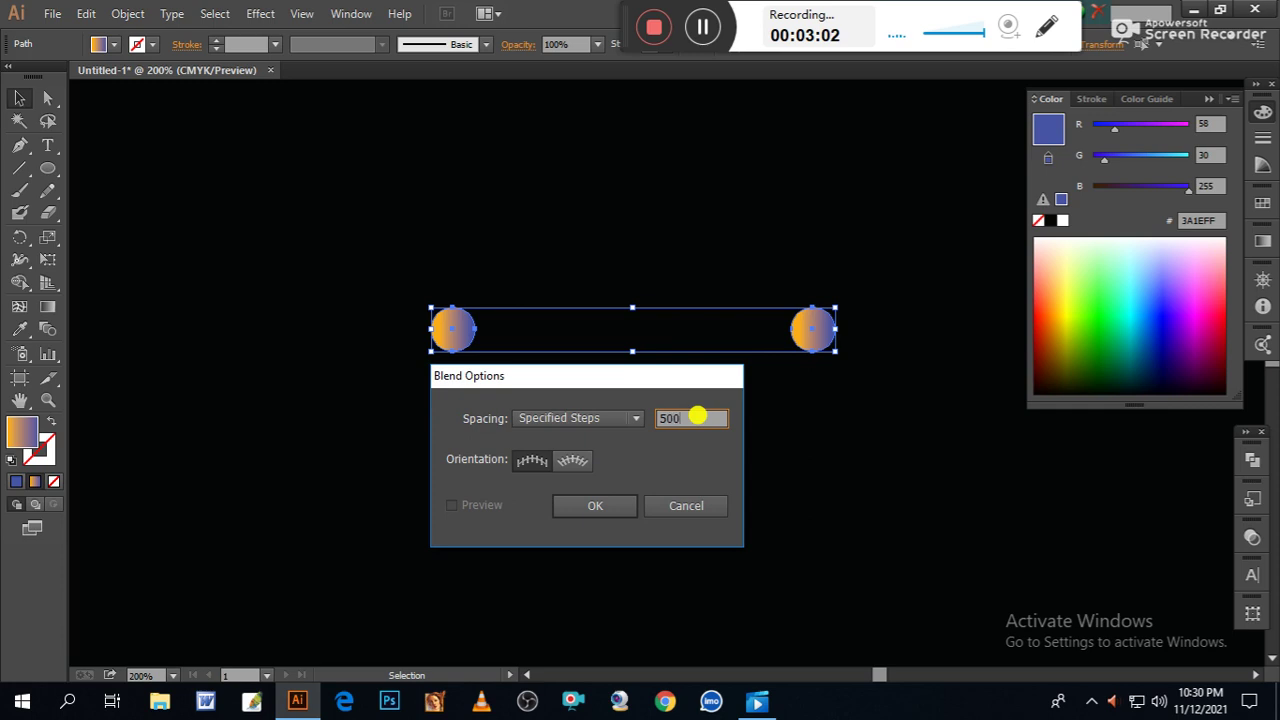
click(597, 509)
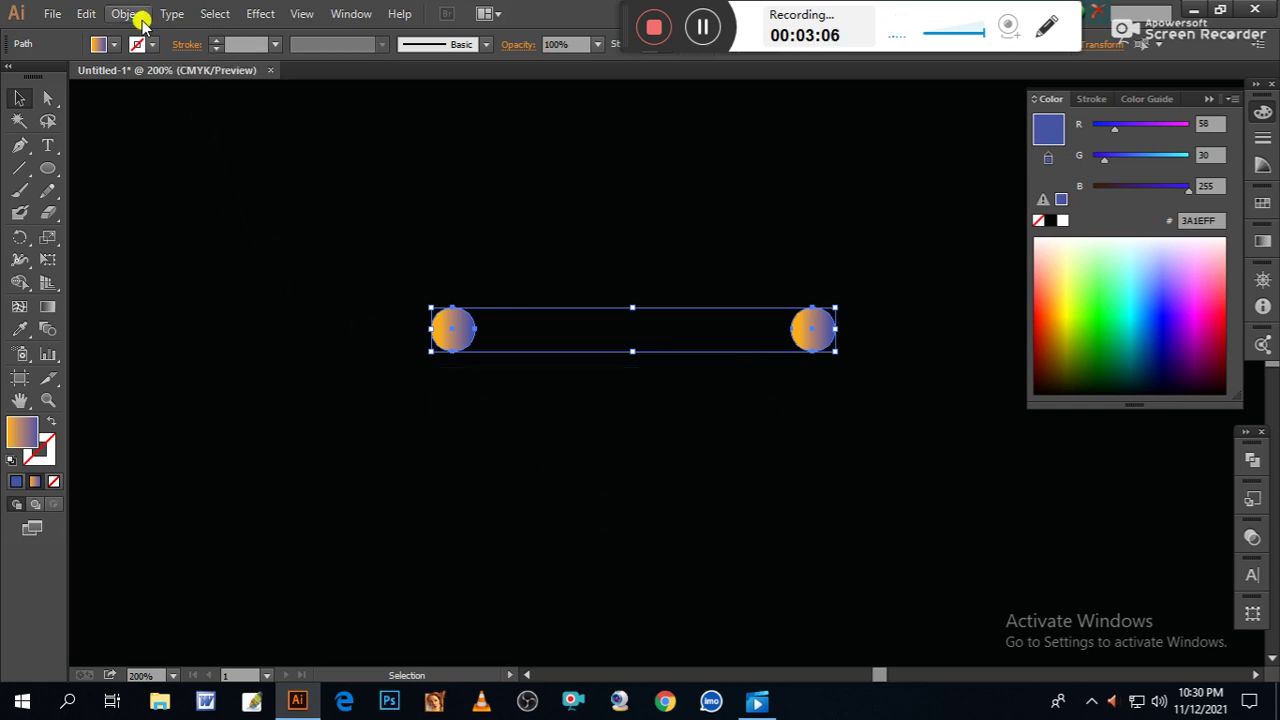
Make a blend between the two circles and move it up the artboard to about X 3.09 in, Y 4.06 in.
click(133, 15)
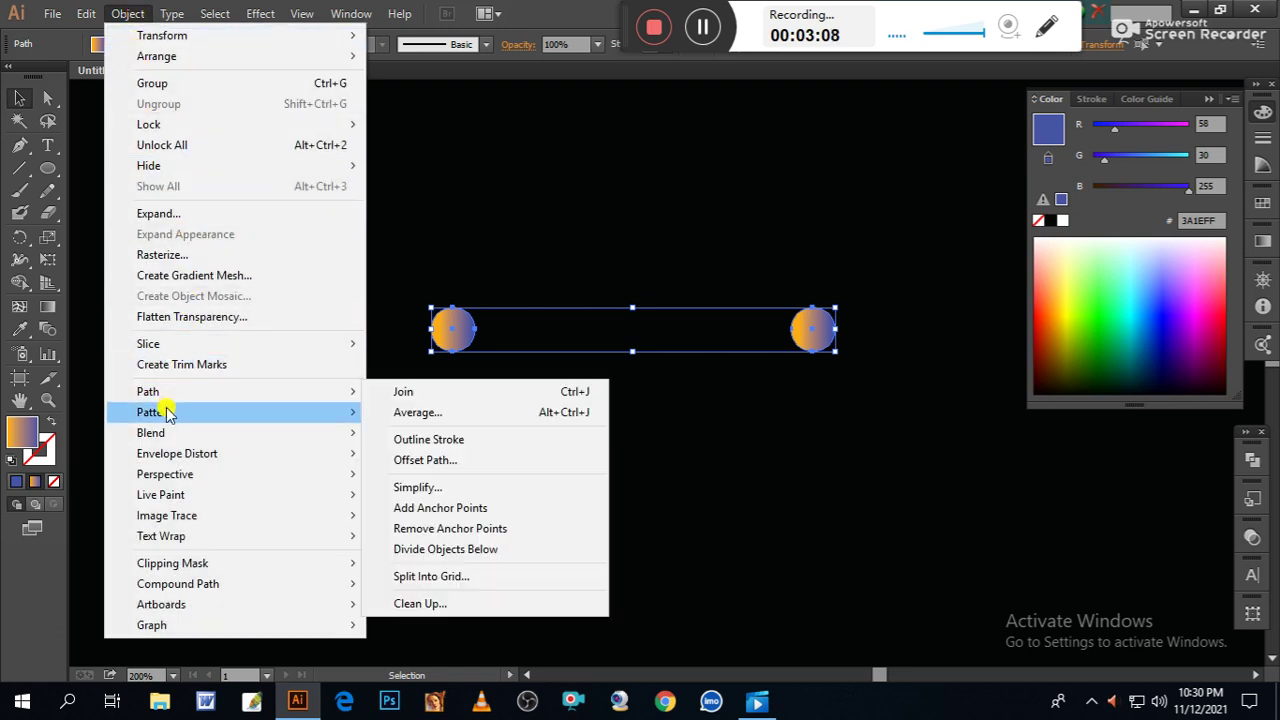
mouse_move(167, 437)
click(410, 431)
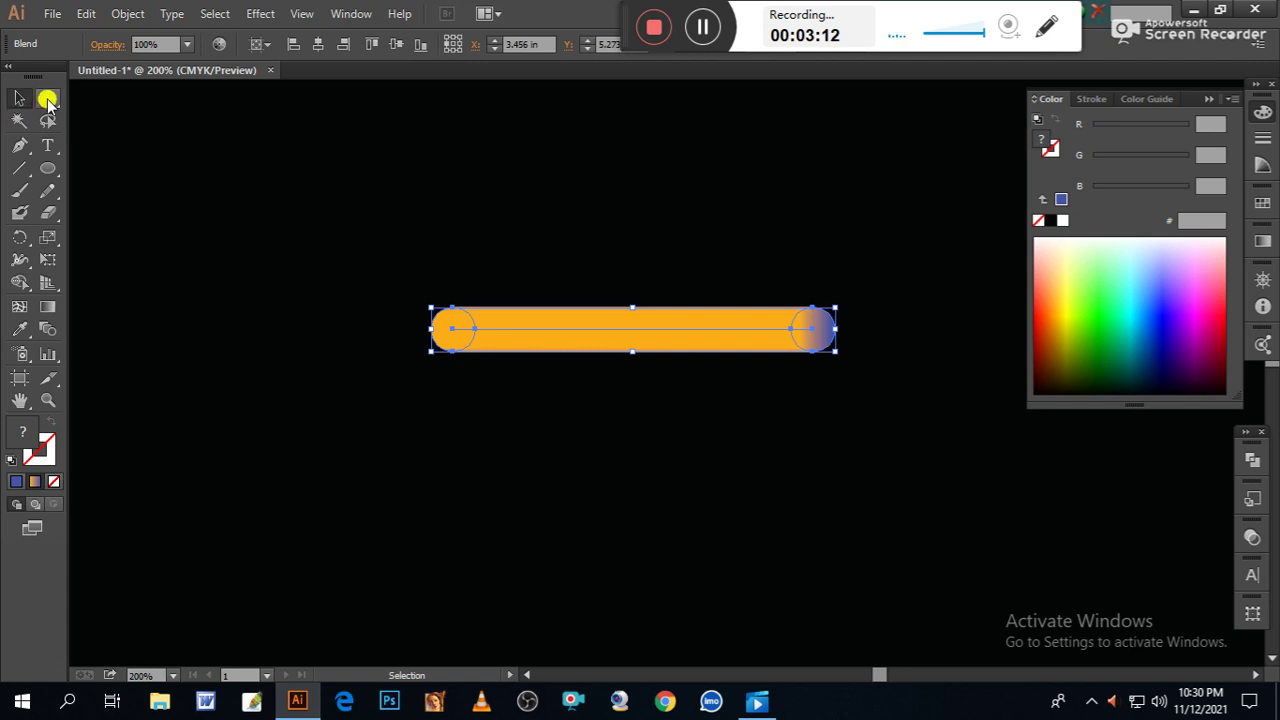
click(679, 417)
drag(646, 333, 597, 167)
key(ctrl+minus)
key(ctrl+minus)
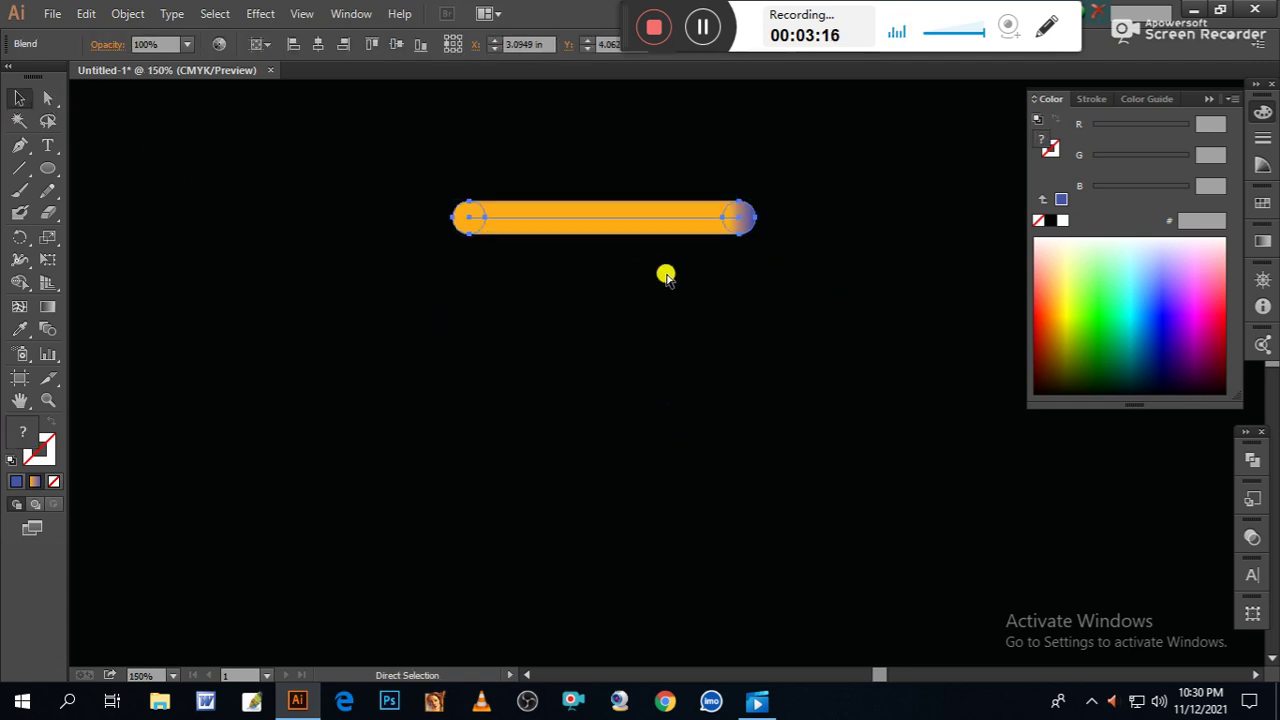
key(space)
drag(763, 465, 683, 361)
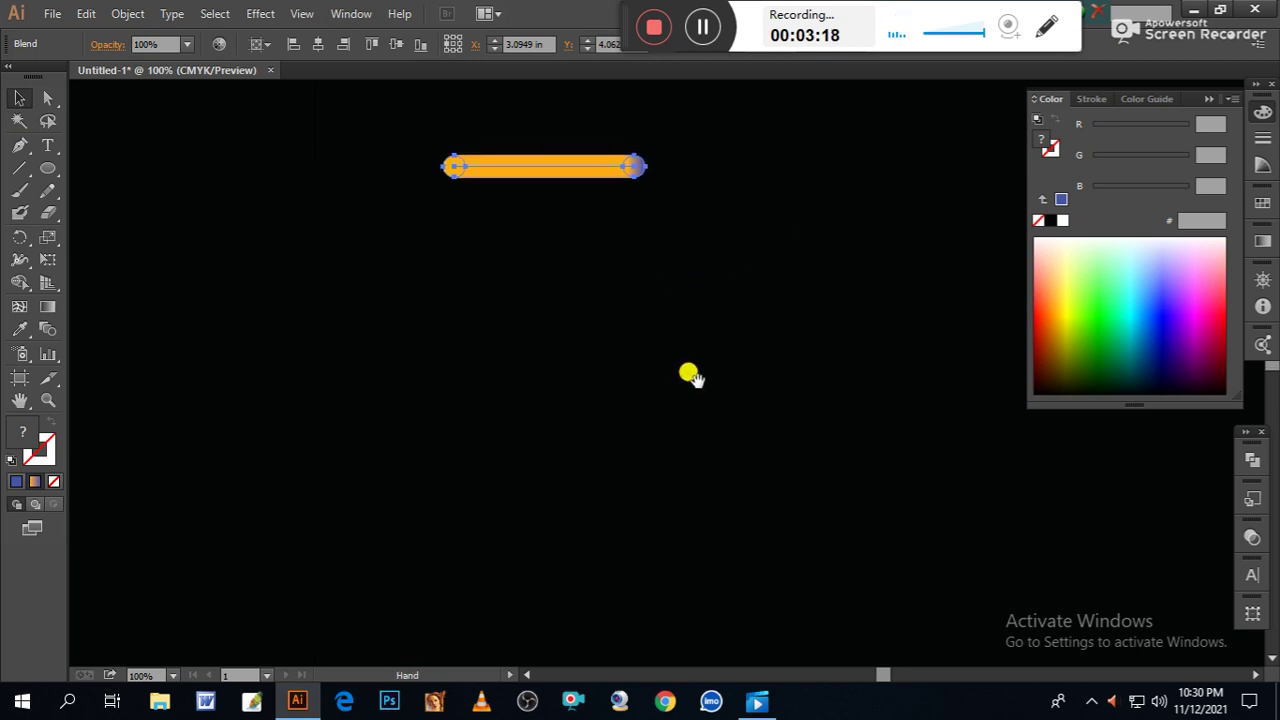
drag(677, 448, 684, 404)
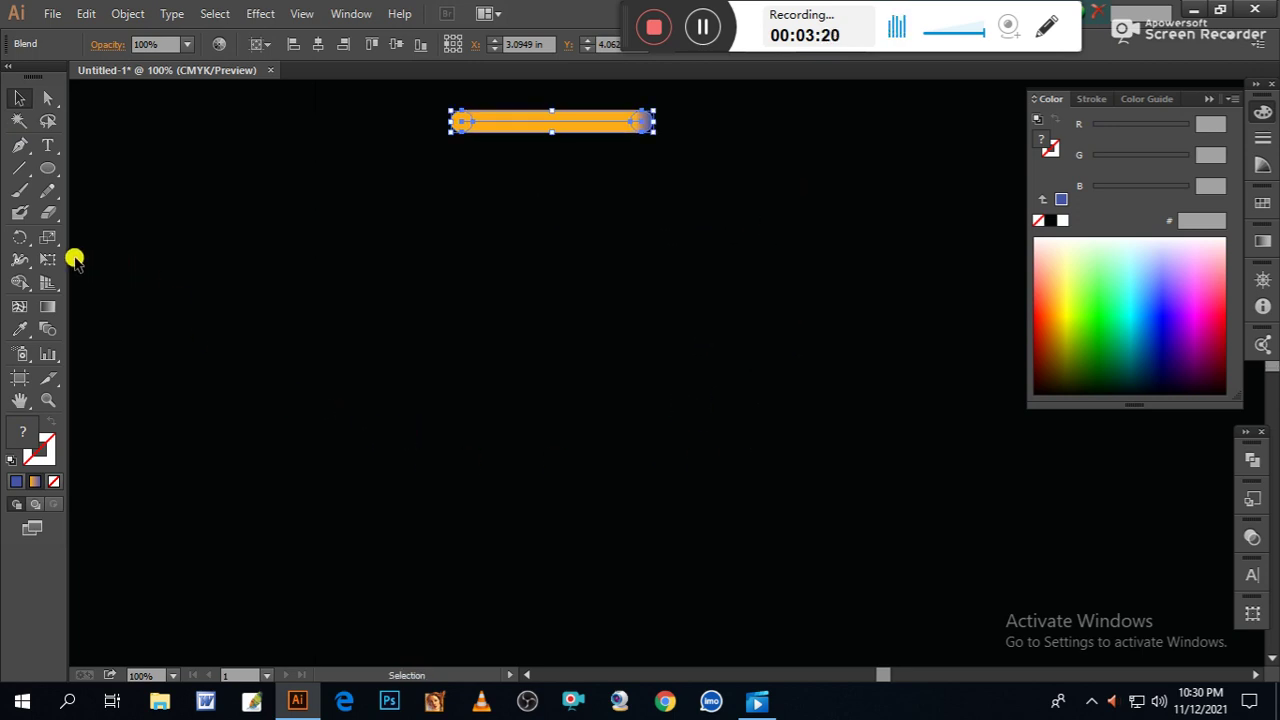
Activate the Paintbrush tool and set the stroke to light blue 24DBFF with the blend still selected.
click(20, 193)
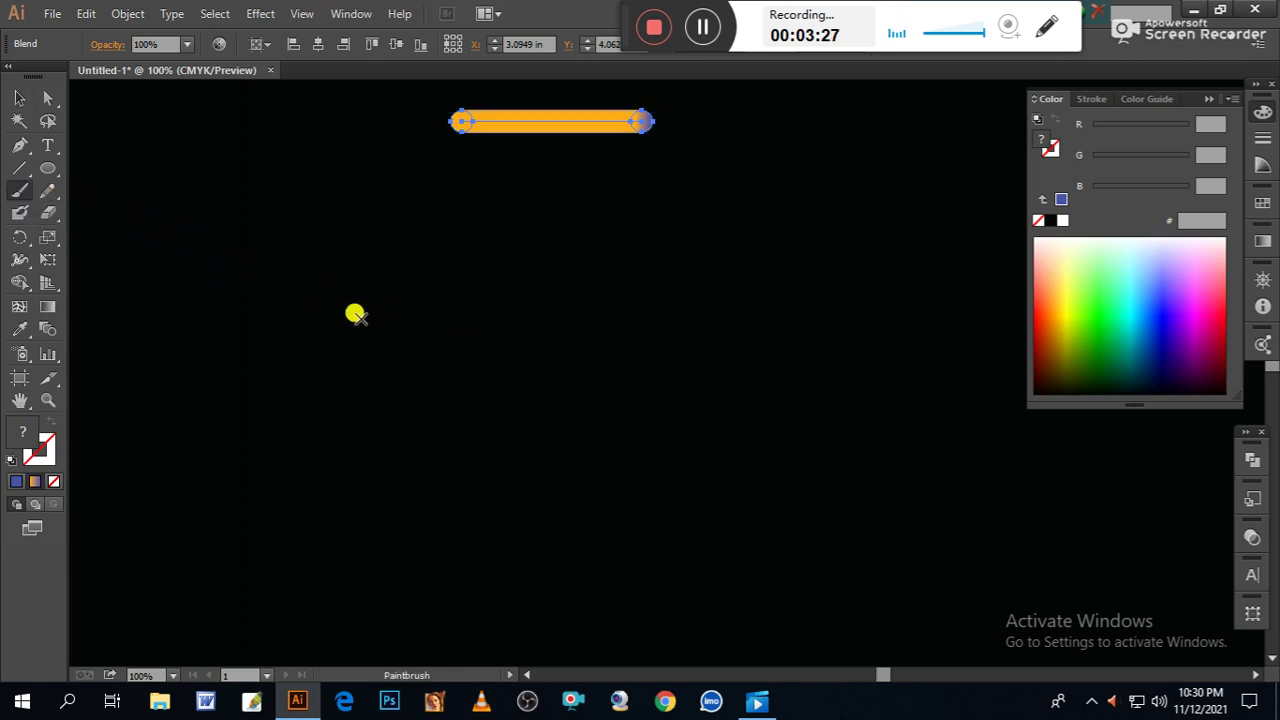
click(48, 447)
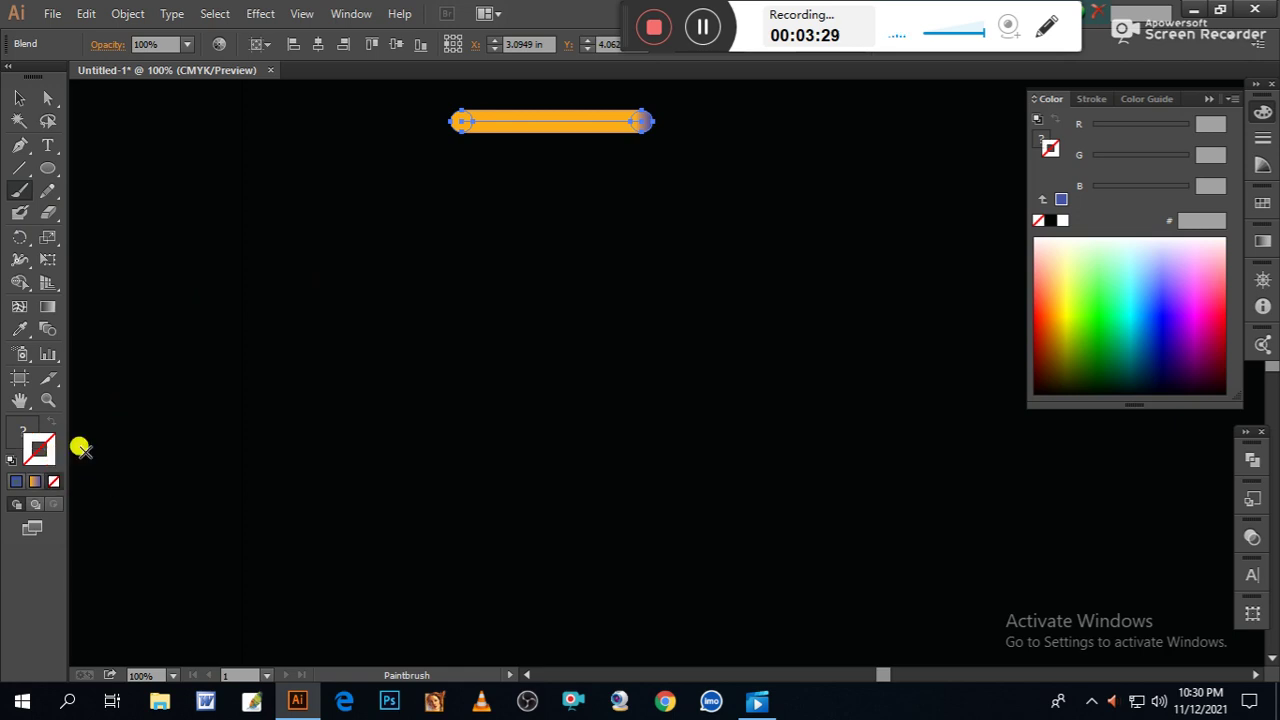
click(1134, 292)
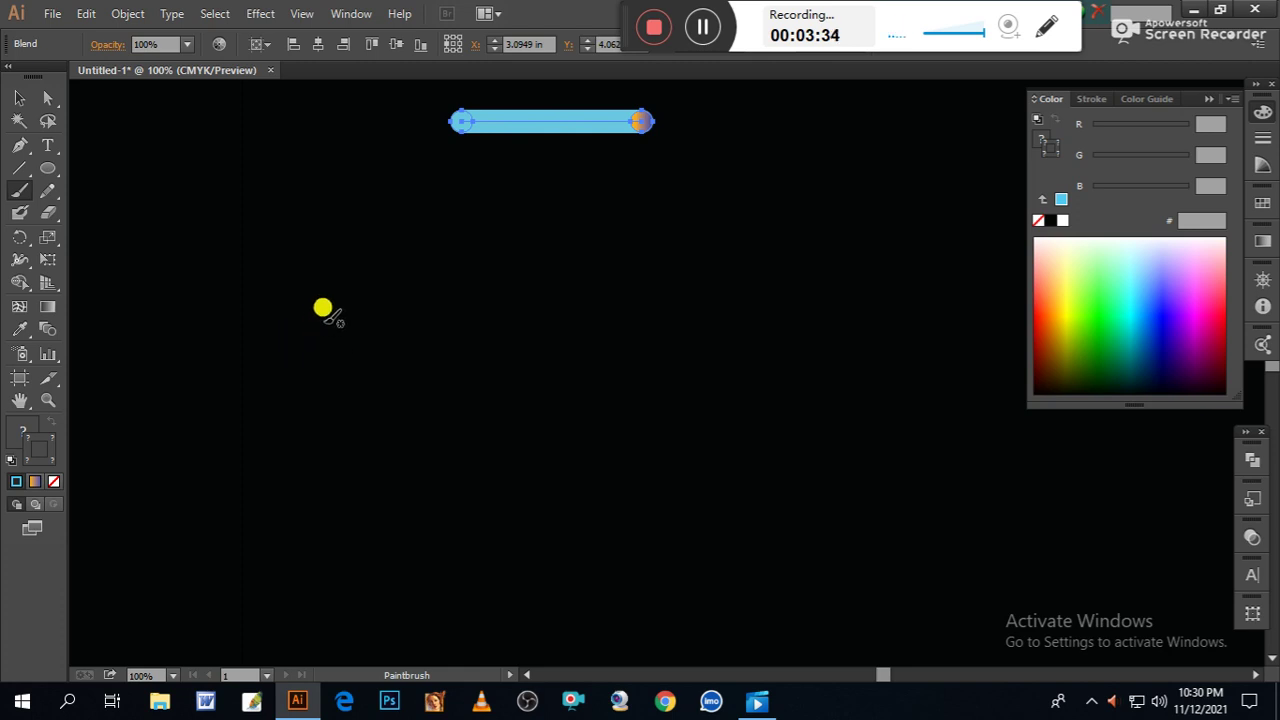
Paint a spiral stroke with a tail sweeping to the upper left below the blend, and remove its fill.
mouse_move(328, 314)
mouse_down()
mouse_move(320, 347)
mouse_move(300, 349)
mouse_move(296, 325)
mouse_move(310, 313)
mouse_move(362, 306)
mouse_move(389, 327)
mouse_move(395, 371)
mouse_move(366, 415)
mouse_move(312, 423)
mouse_move(261, 385)
mouse_move(211, 277)
mouse_up()
key(space)
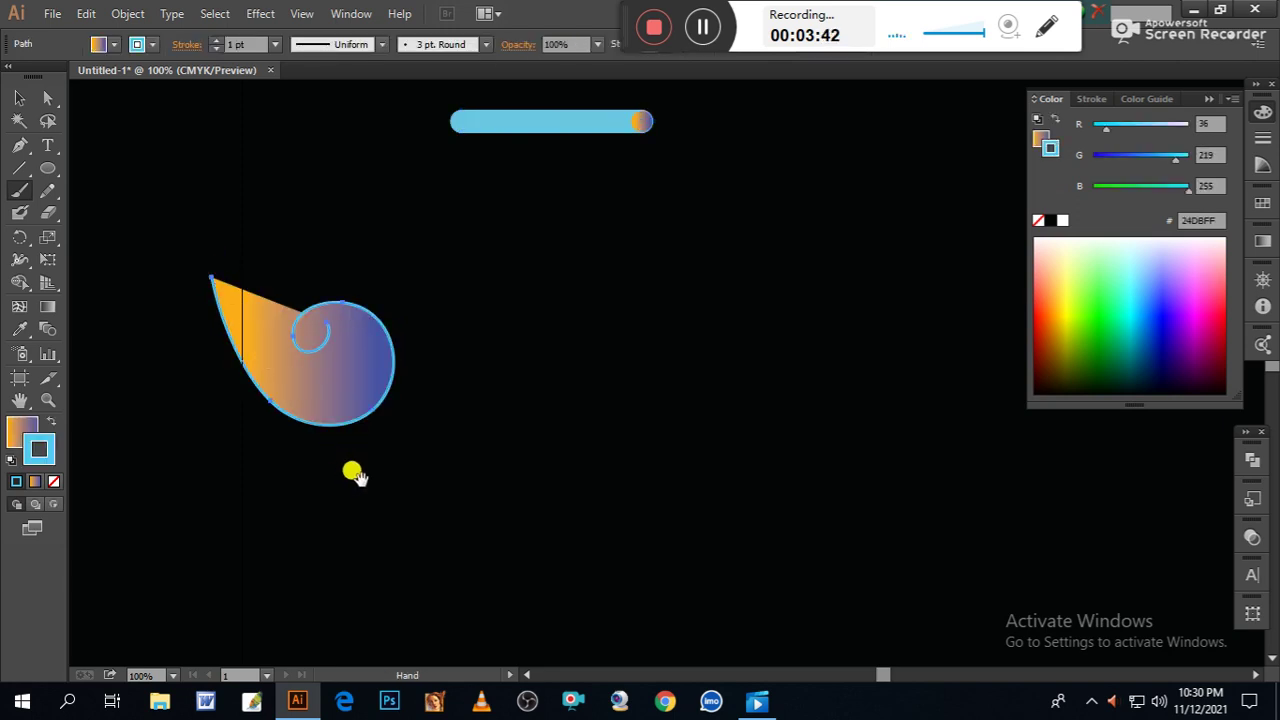
drag(352, 472, 446, 476)
click(24, 432)
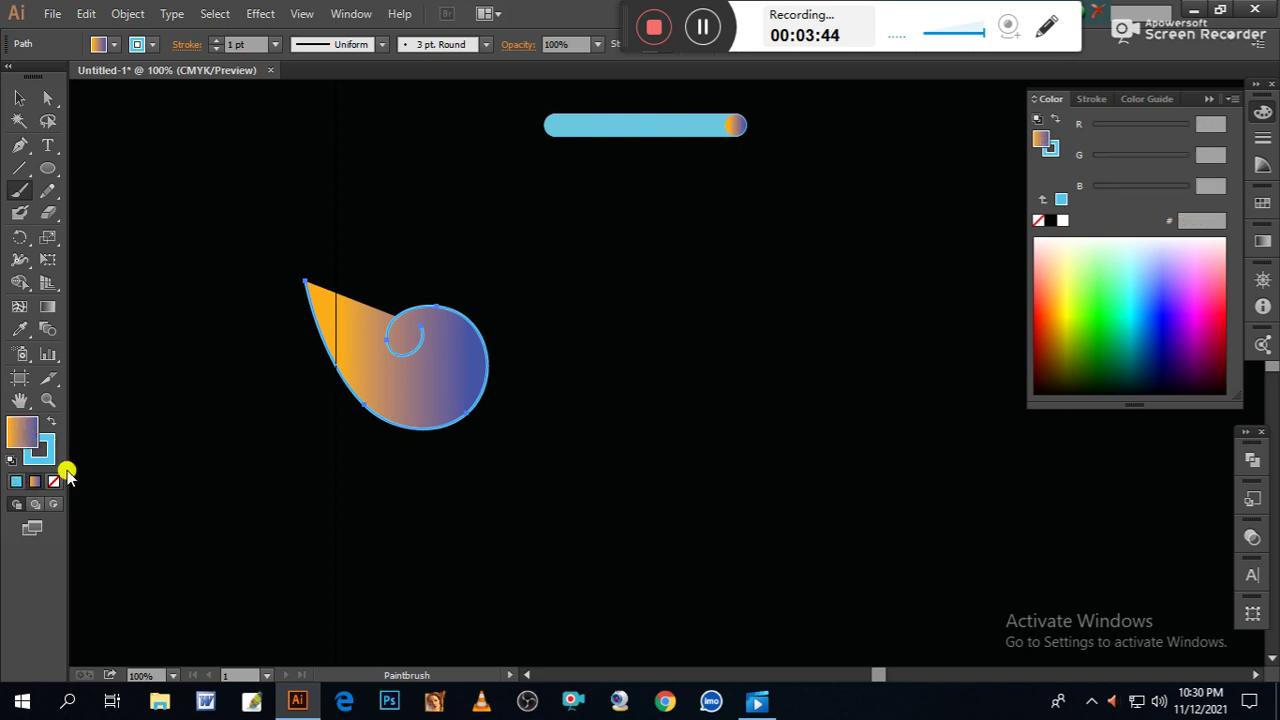
click(54, 482)
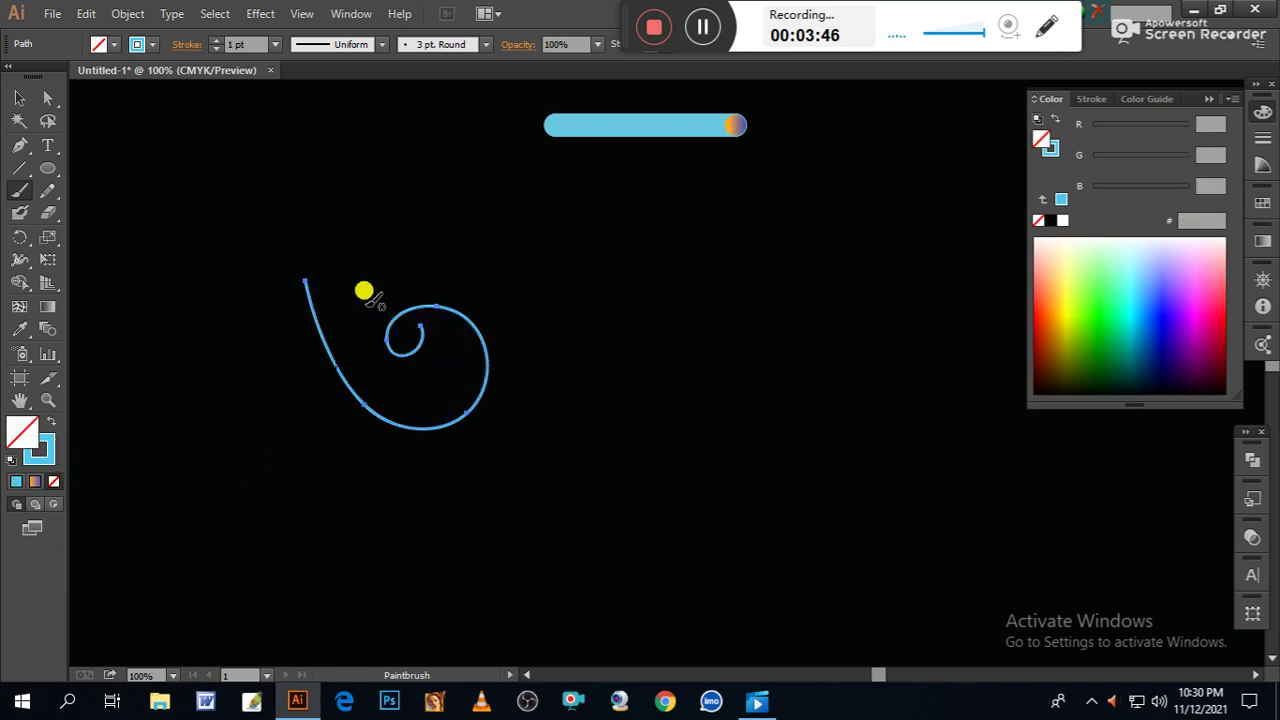
Paint a horizontal bar above the spiral, a vertical stem descending from the bar, and a short curve joining the spiral to the stem.
mouse_move(343, 286)
mouse_down()
mouse_move(589, 289)
mouse_move(512, 292)
mouse_move(511, 453)
mouse_up()
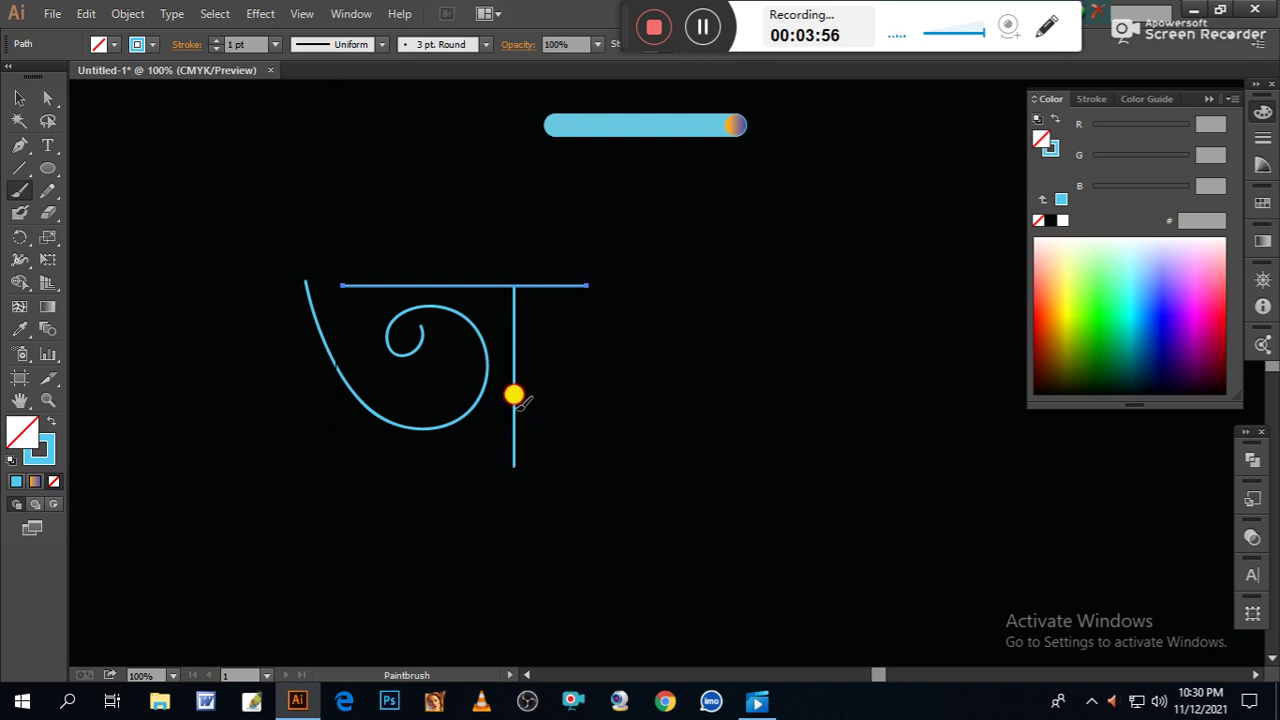
drag(481, 386, 572, 400)
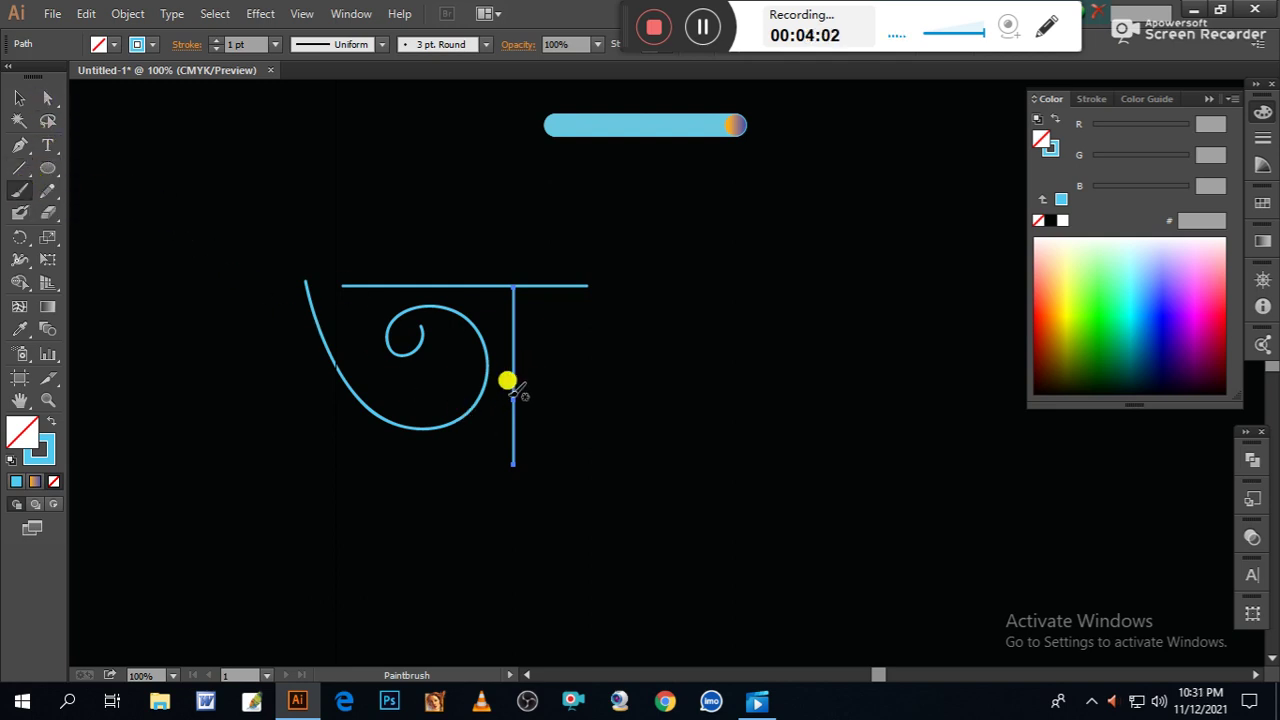
drag(480, 400, 514, 413)
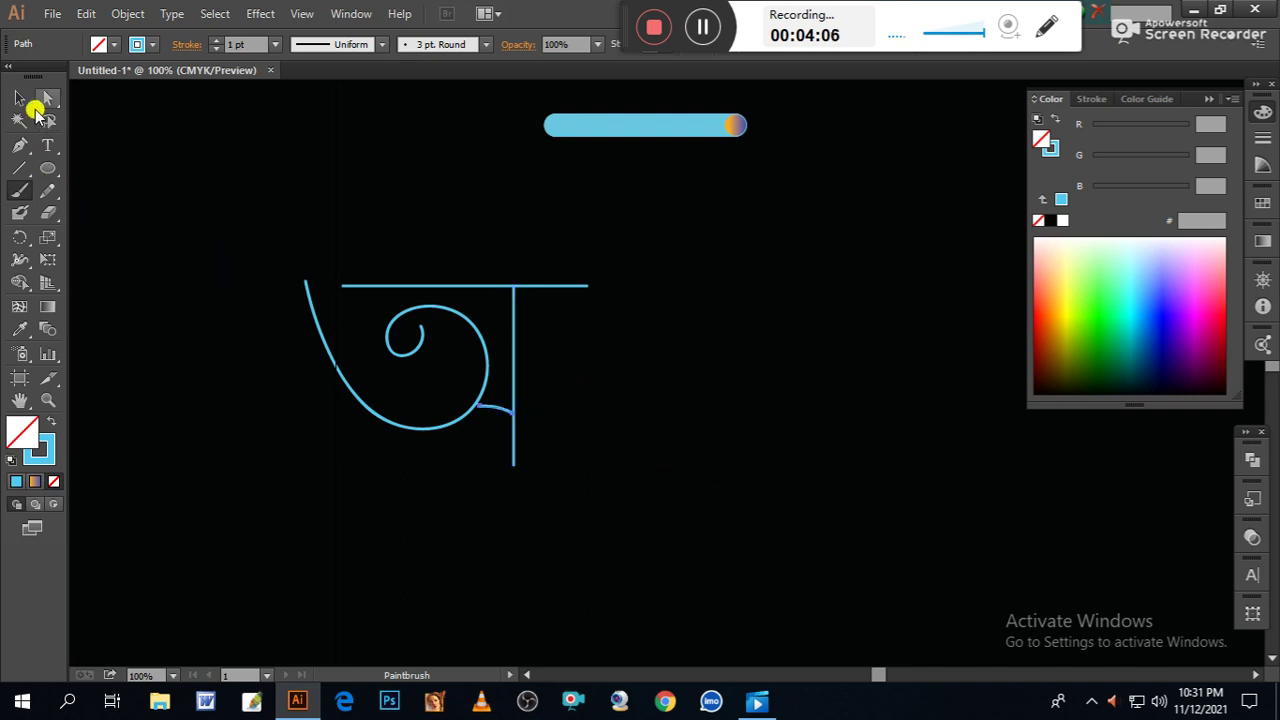
Duplicate the letter's vertical stem a short distance to its right, under the end of the horizontal bar.
click(20, 99)
click(554, 506)
drag(517, 457, 558, 467)
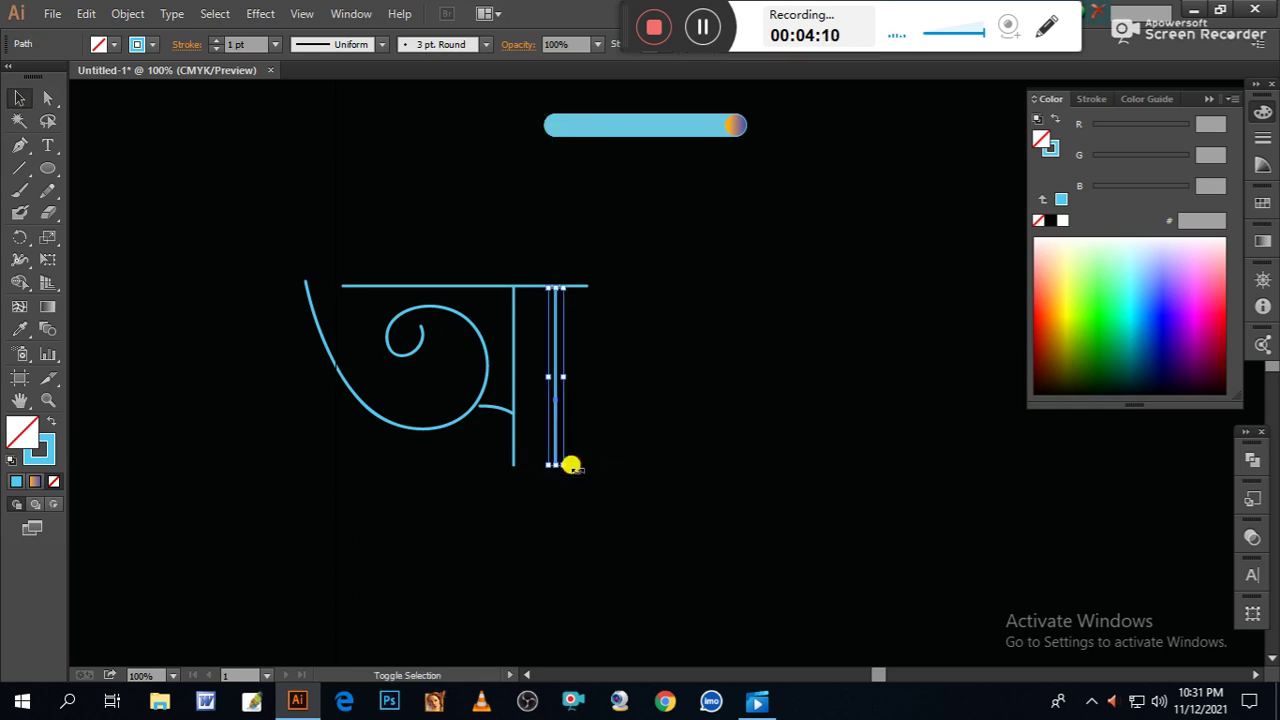
Paint the second letter's body as one S-curve that doubles back into a lower bowl and ends in a small hump.
key(space)
drag(702, 499, 625, 495)
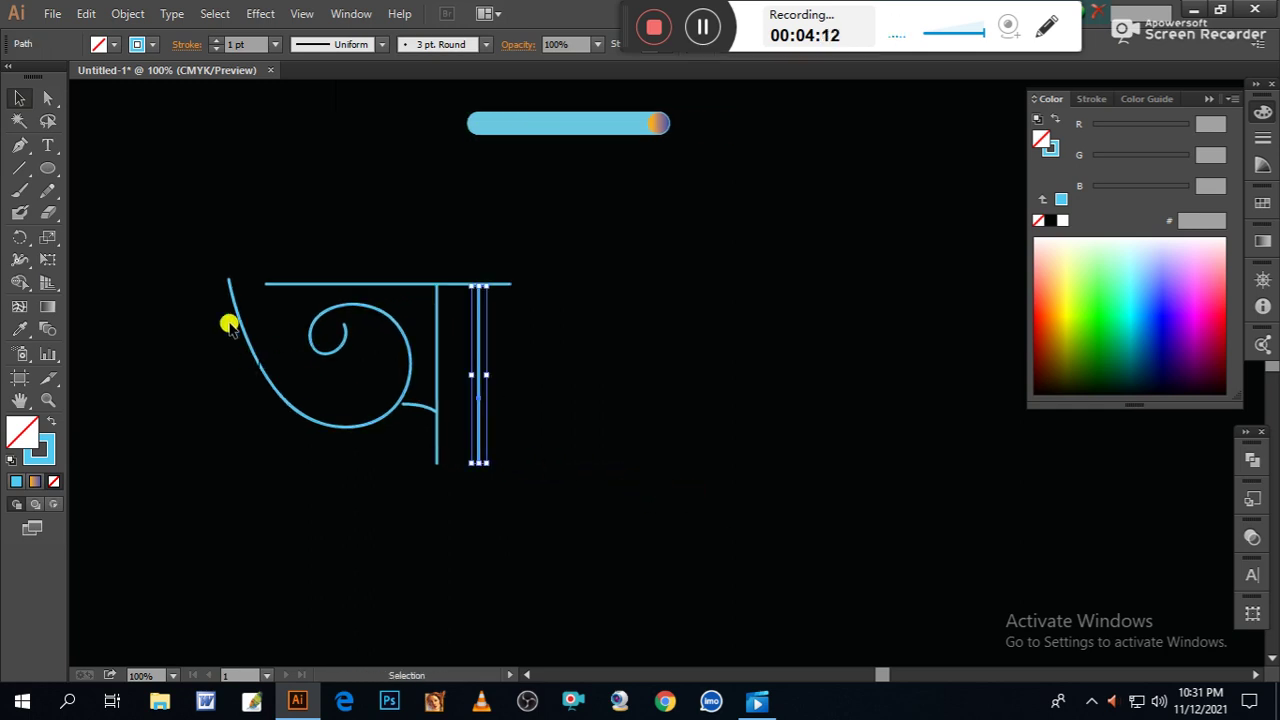
click(14, 192)
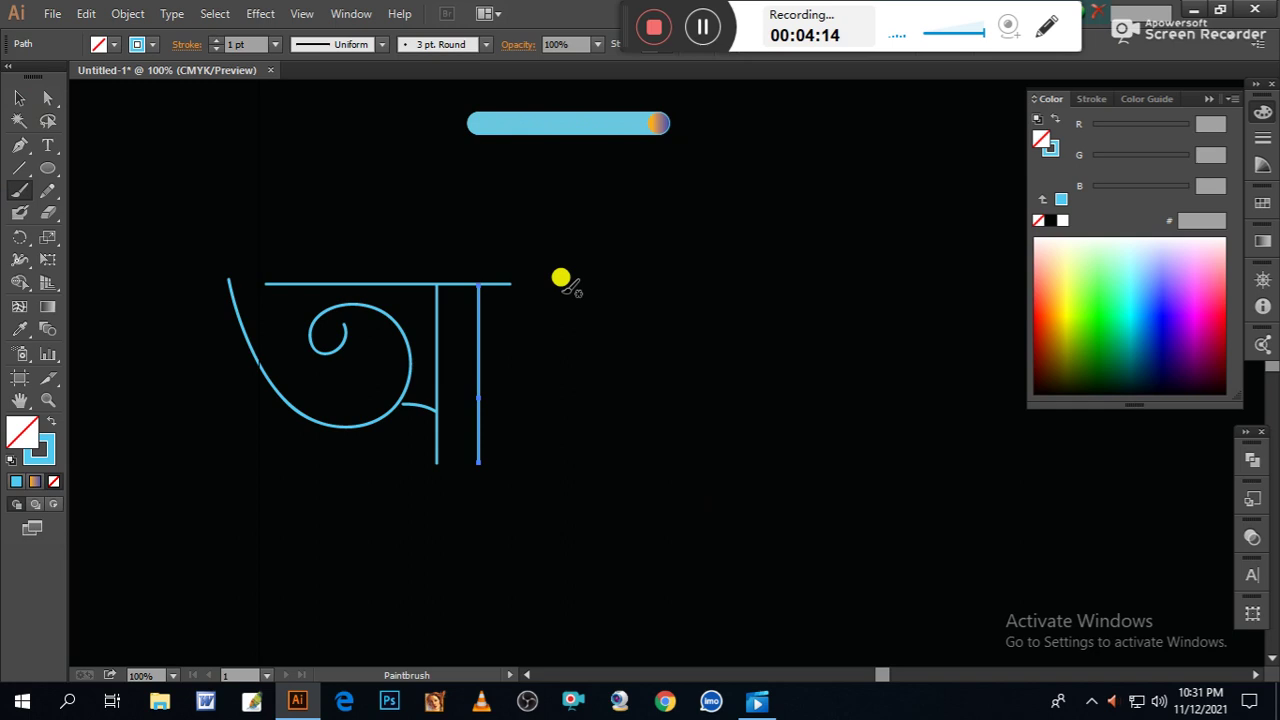
drag(541, 314, 557, 328)
mouse_move(583, 371)
mouse_down()
mouse_move(549, 378)
mouse_move(513, 354)
mouse_move(554, 411)
mouse_move(591, 408)
mouse_move(593, 421)
mouse_move(628, 364)
mouse_up()
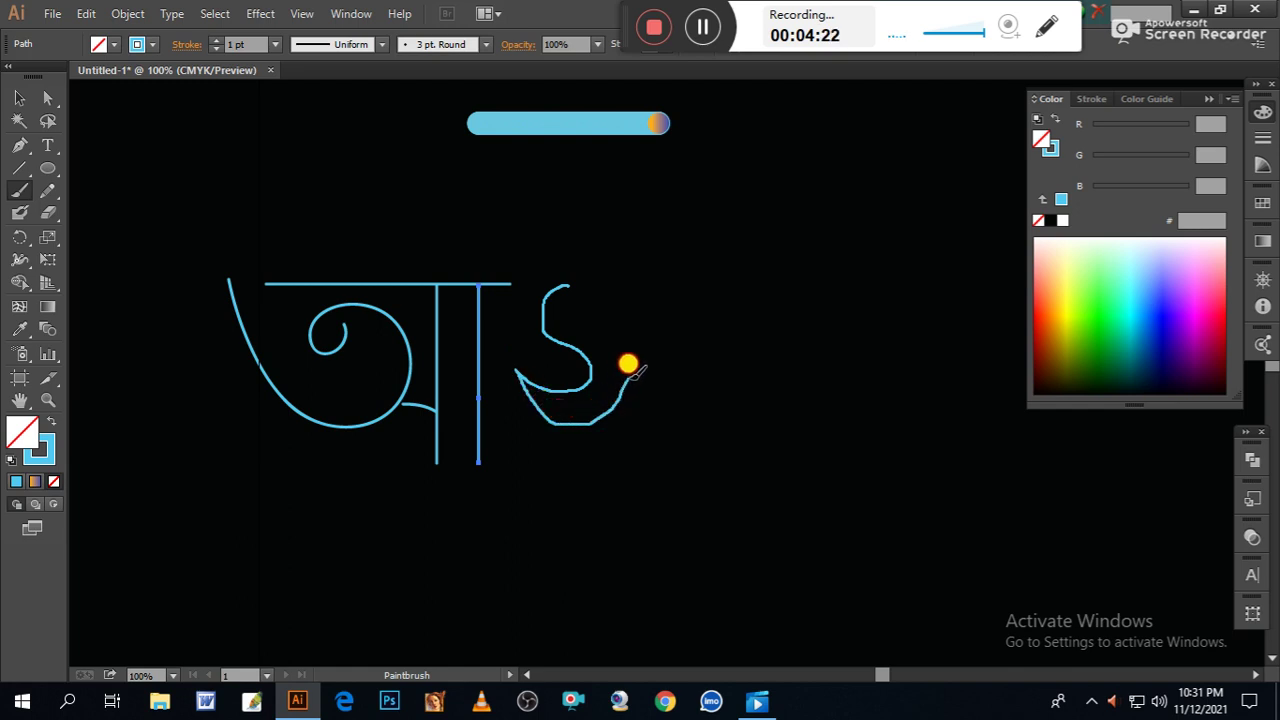
drag(669, 414, 671, 425)
Duplicate the vertical stem to the right end of the second letter's curve and deselect it.
click(19, 97)
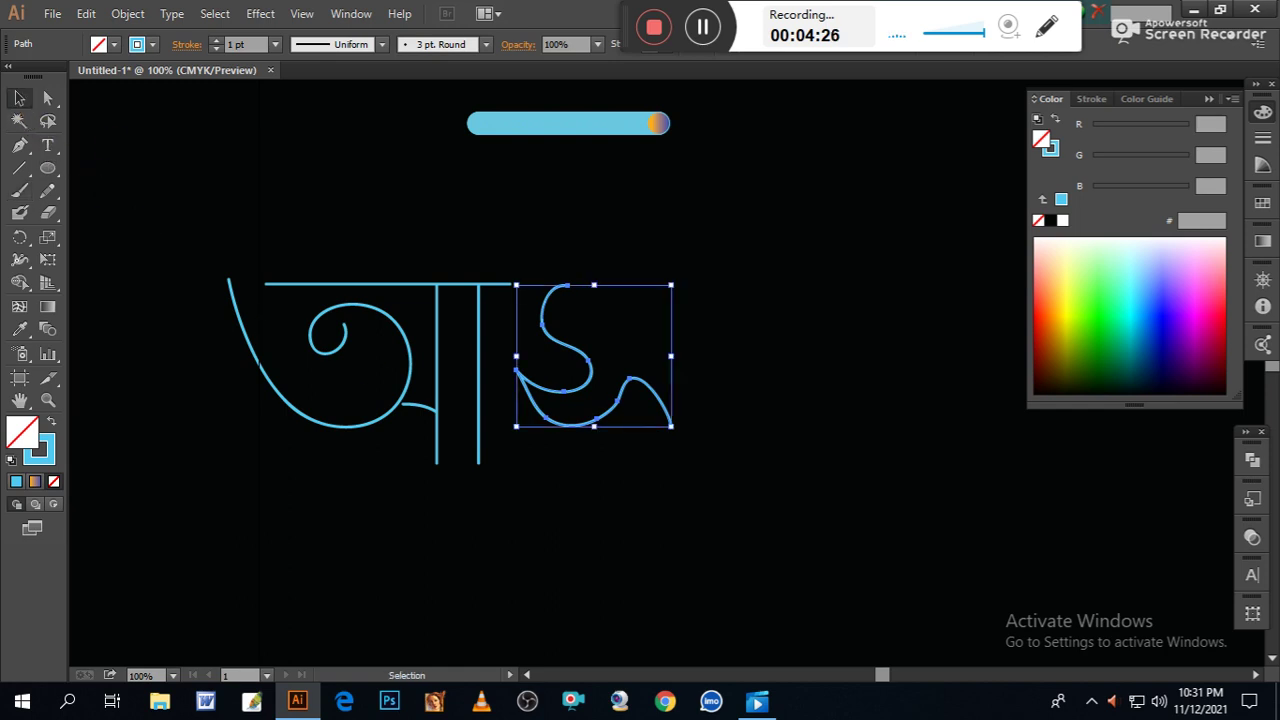
drag(479, 444, 672, 472)
click(748, 490)
drag(796, 506, 792, 506)
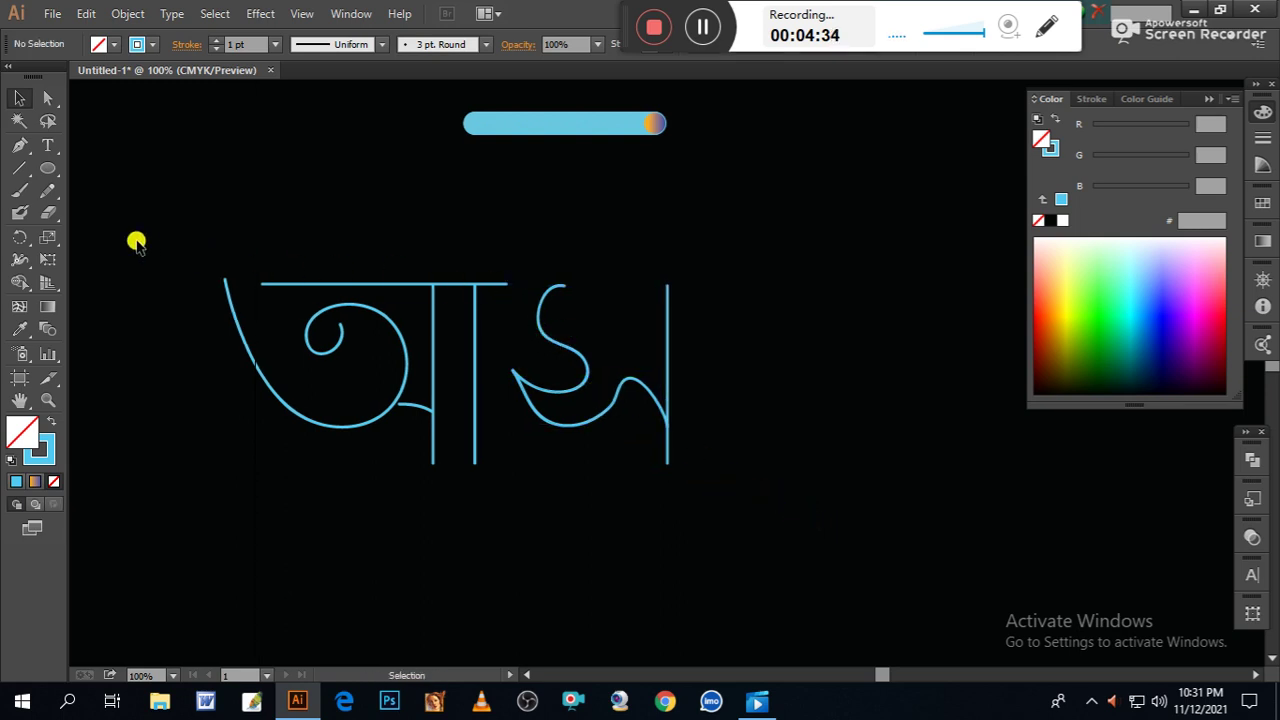
Duplicate the horizontal bar above the second letter, leaving a small gap after the first bar.
double_click(313, 283)
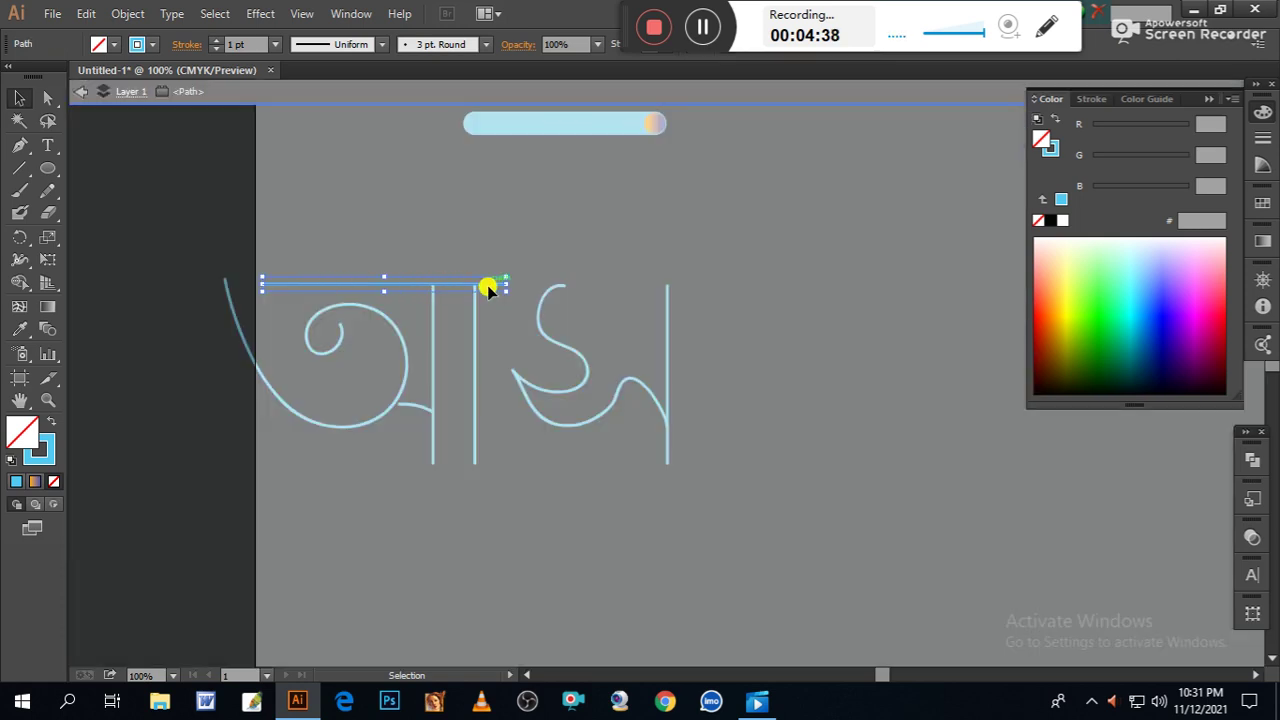
click(372, 90)
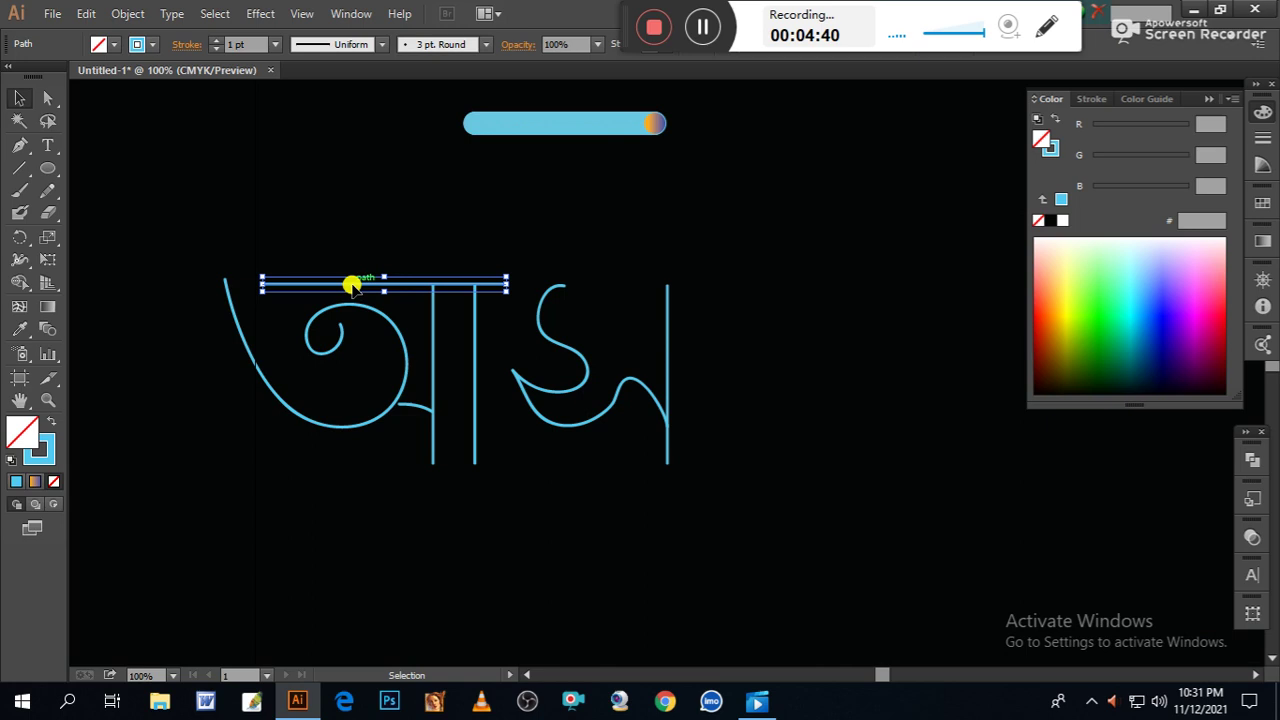
drag(343, 283, 588, 285)
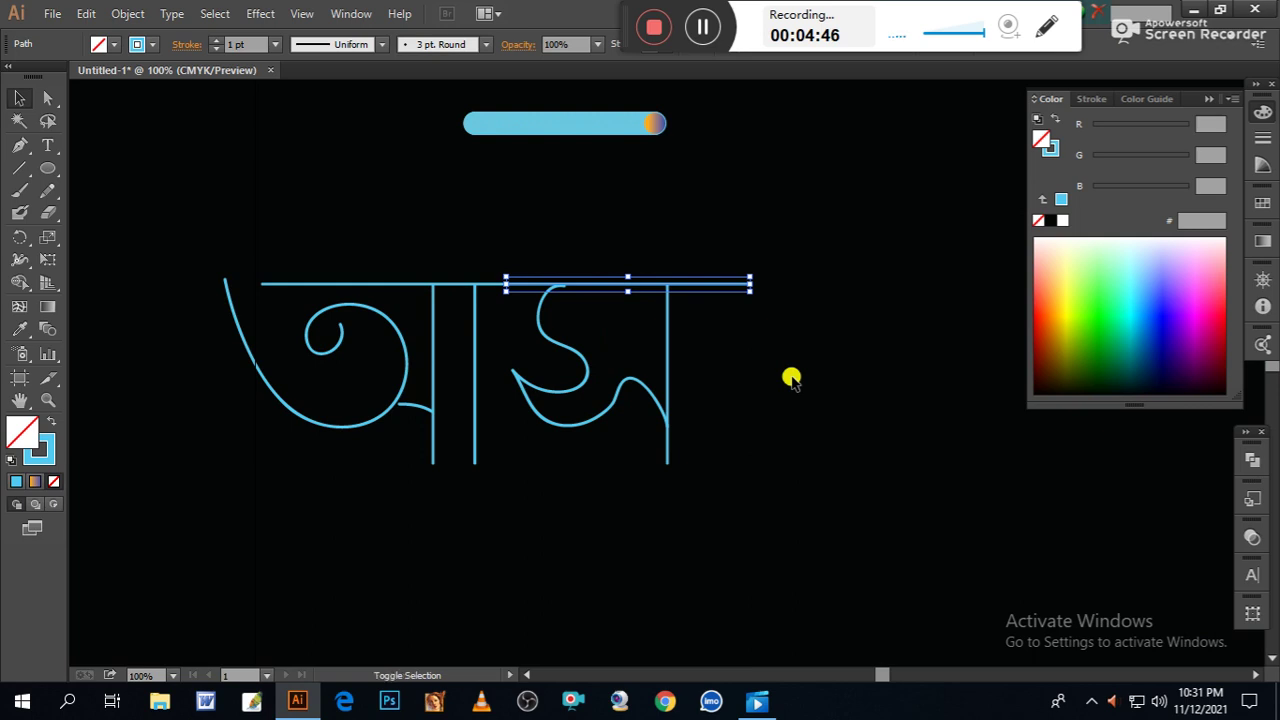
key(space)
drag(715, 538, 543, 536)
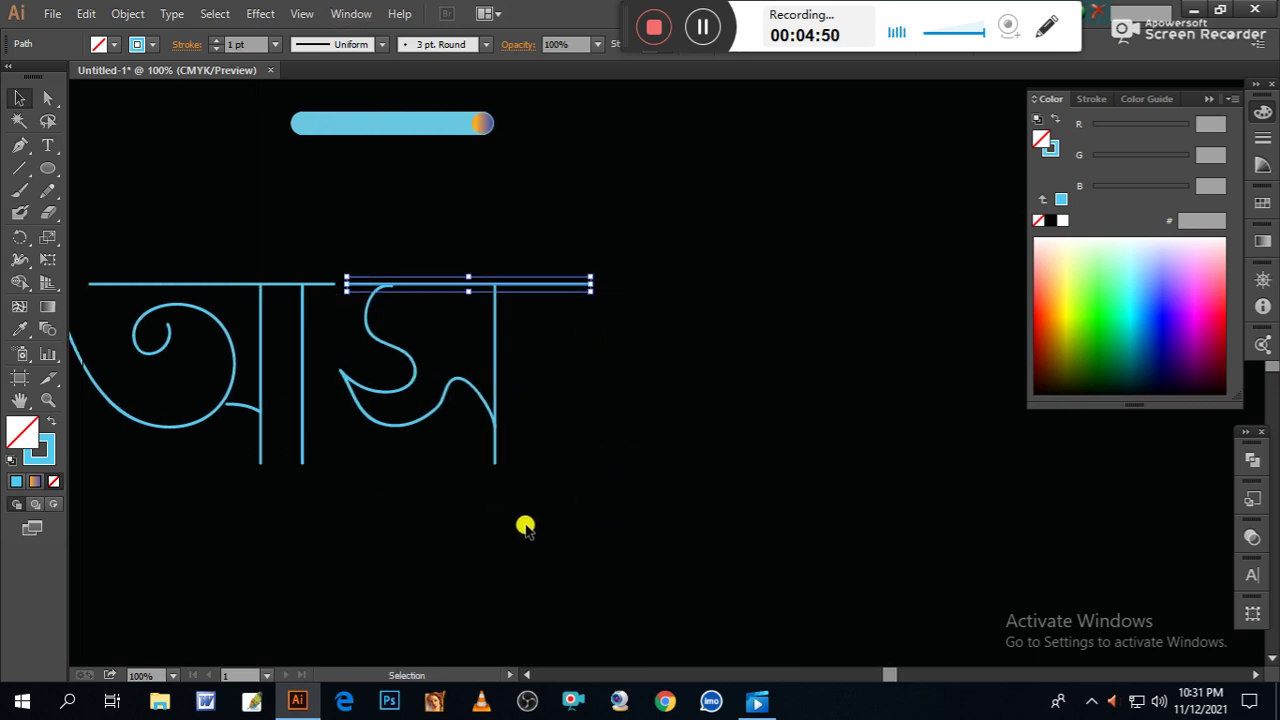
Duplicate the vertical stem for a third letter and paint an open loop that curves down to the new stem.
click(397, 550)
drag(495, 373, 625, 374)
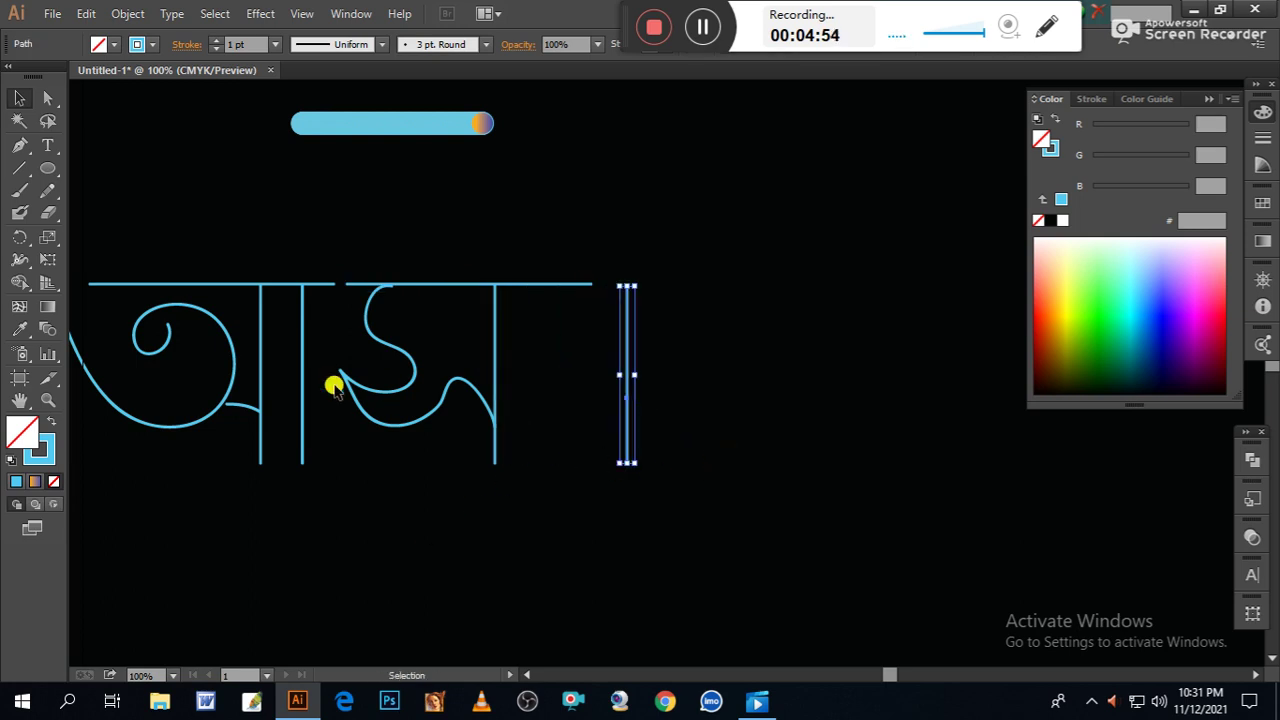
click(19, 191)
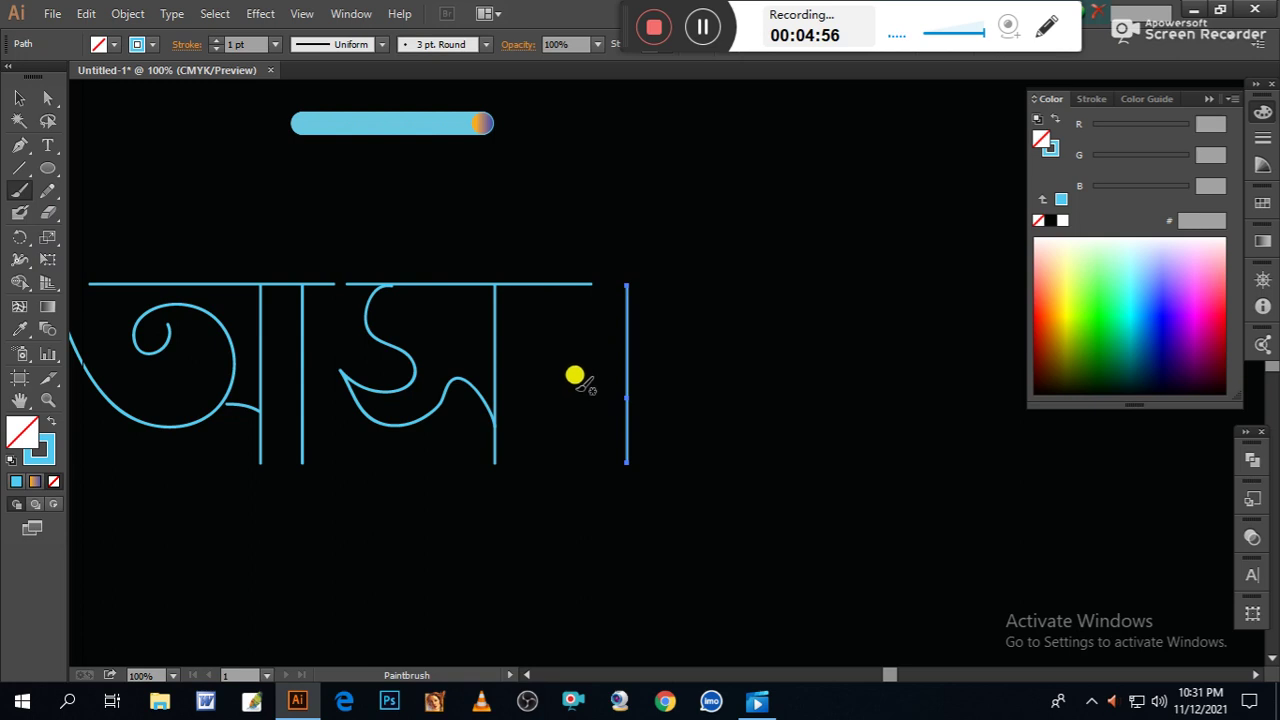
mouse_move(526, 377)
mouse_down()
mouse_move(537, 331)
mouse_move(591, 333)
mouse_up()
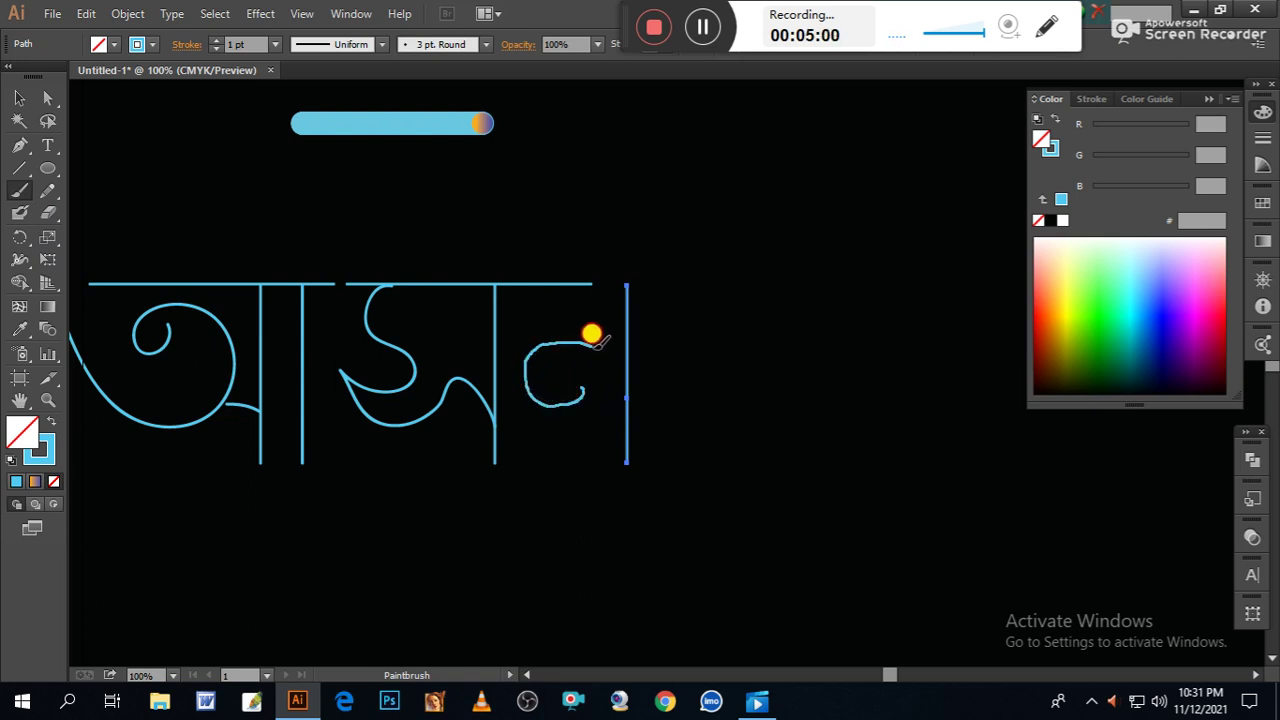
drag(620, 384, 621, 406)
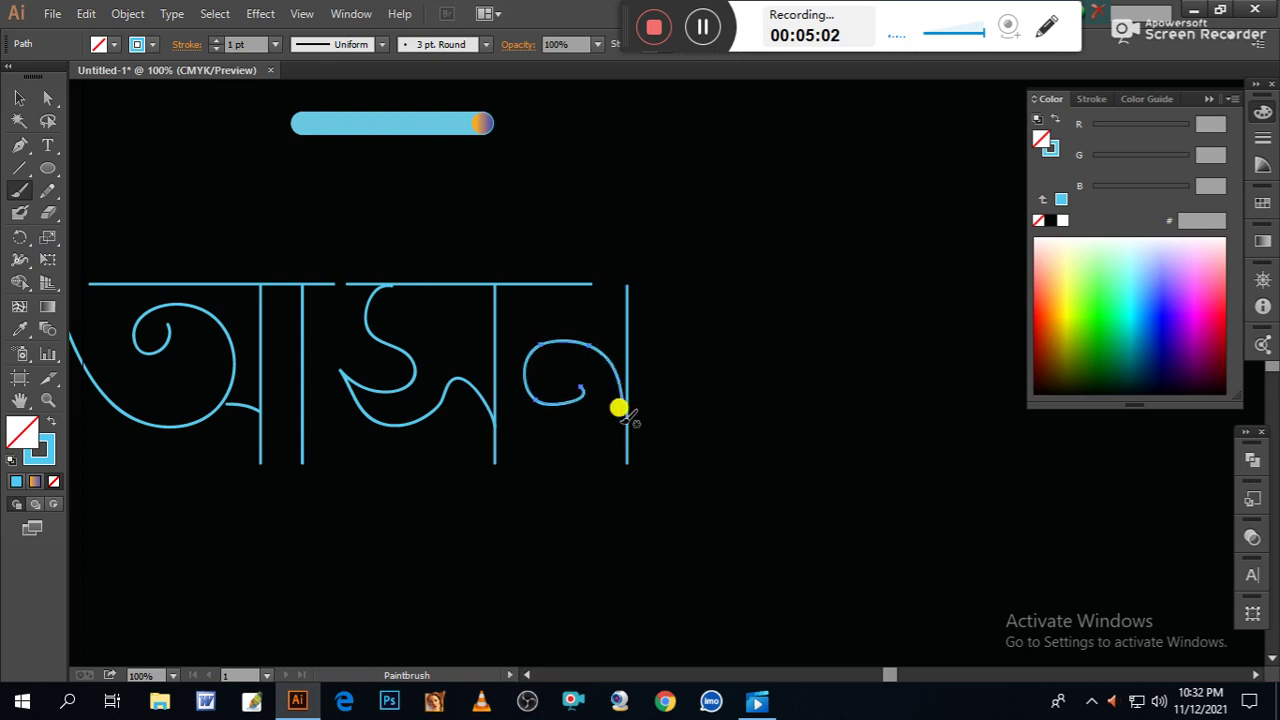
Reshape the inner end of the third letter's loop with Direct Selection by moving its end anchor and handle outward.
key(ctrl+plus)
key(ctrl+plus)
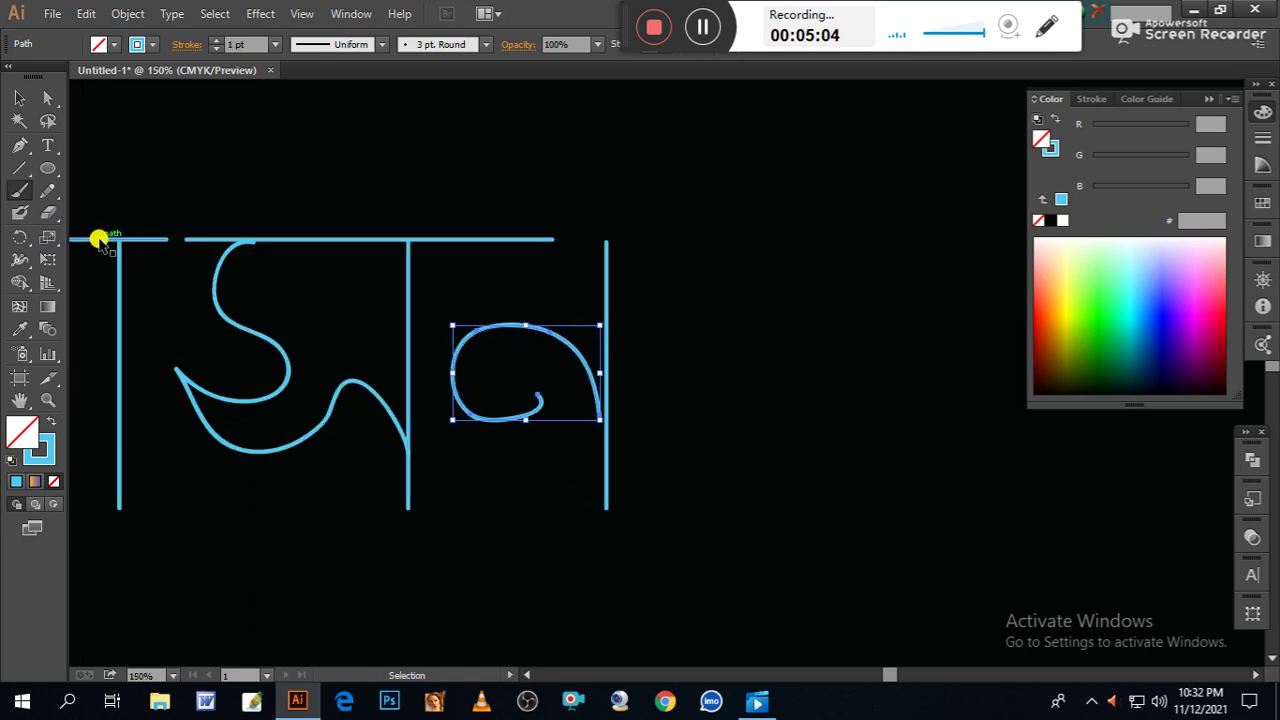
click(52, 98)
click(697, 263)
drag(458, 381, 510, 458)
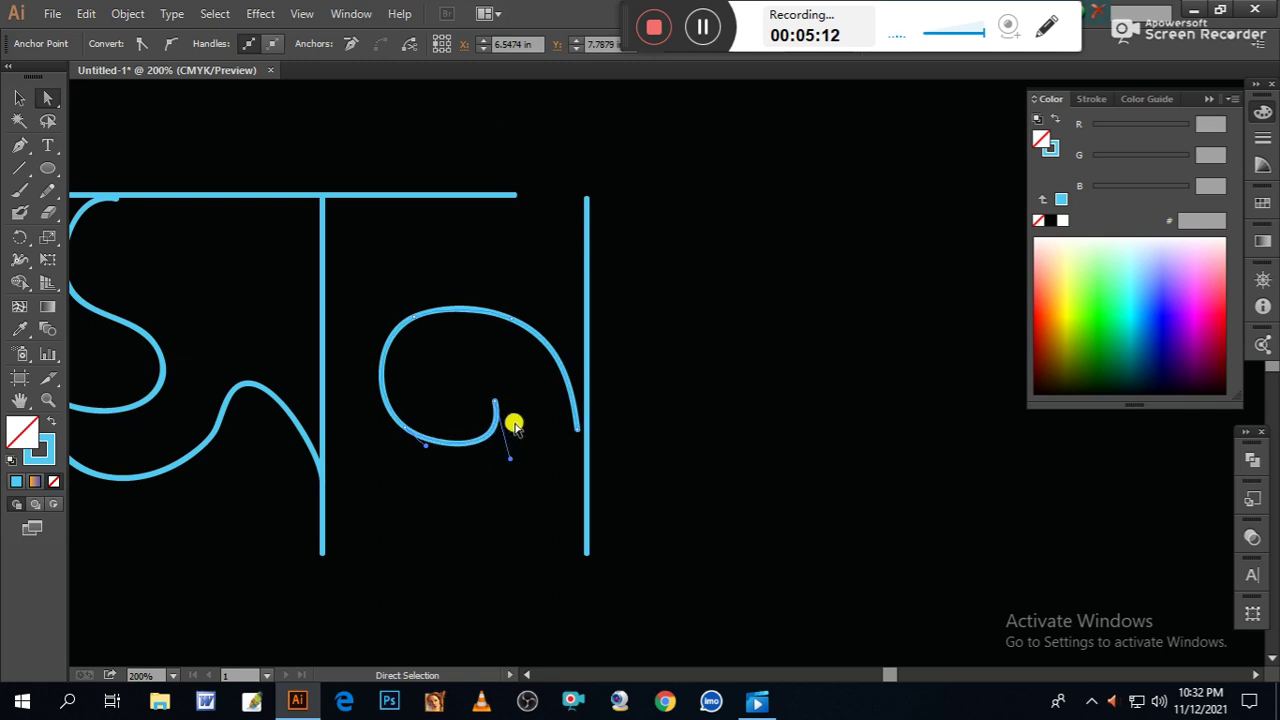
drag(495, 401, 514, 405)
drag(531, 466, 498, 470)
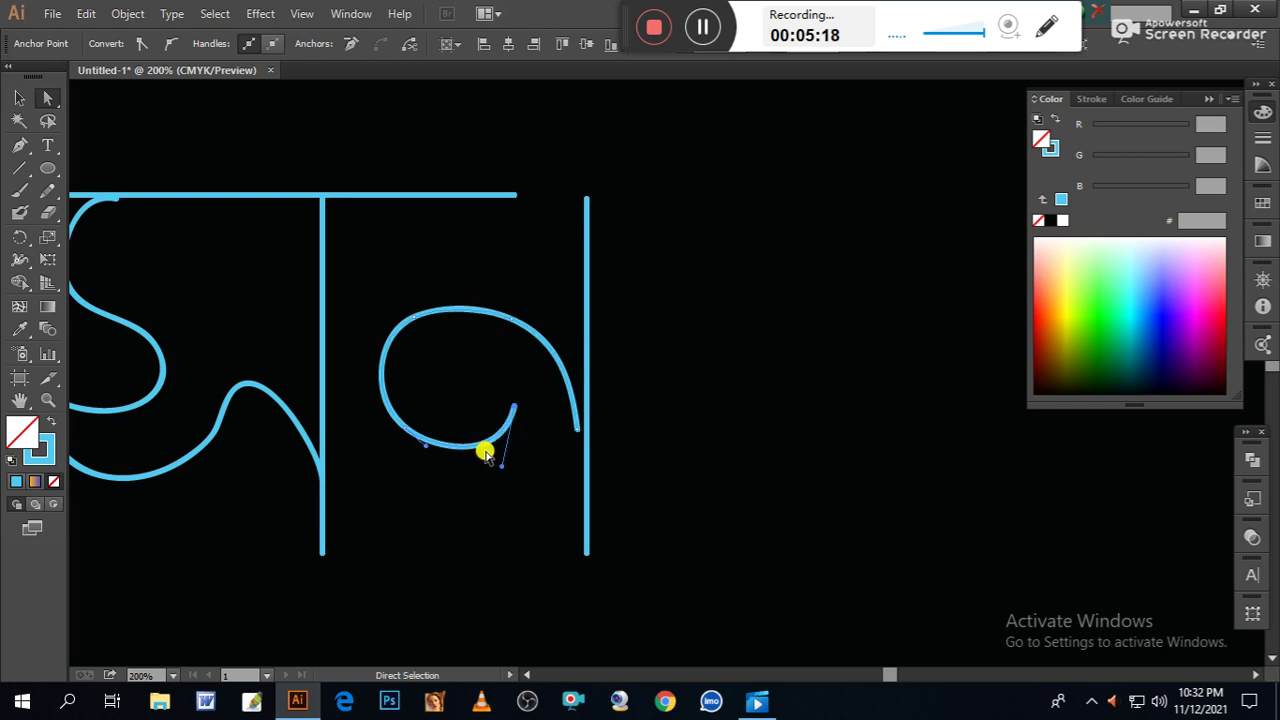
Smooth the loop's upper curve by adjusting its anchors and handles, and attach its outer end to the third letter's stem.
click(524, 320)
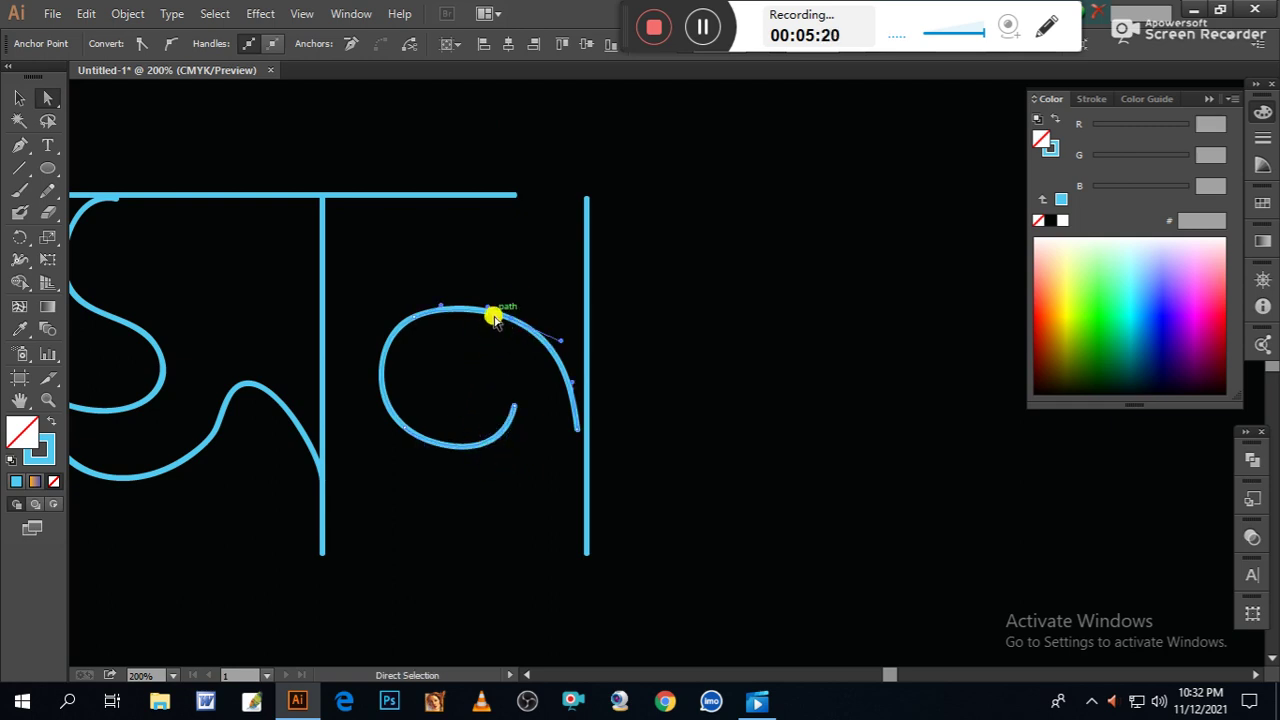
drag(514, 317, 434, 295)
click(645, 365)
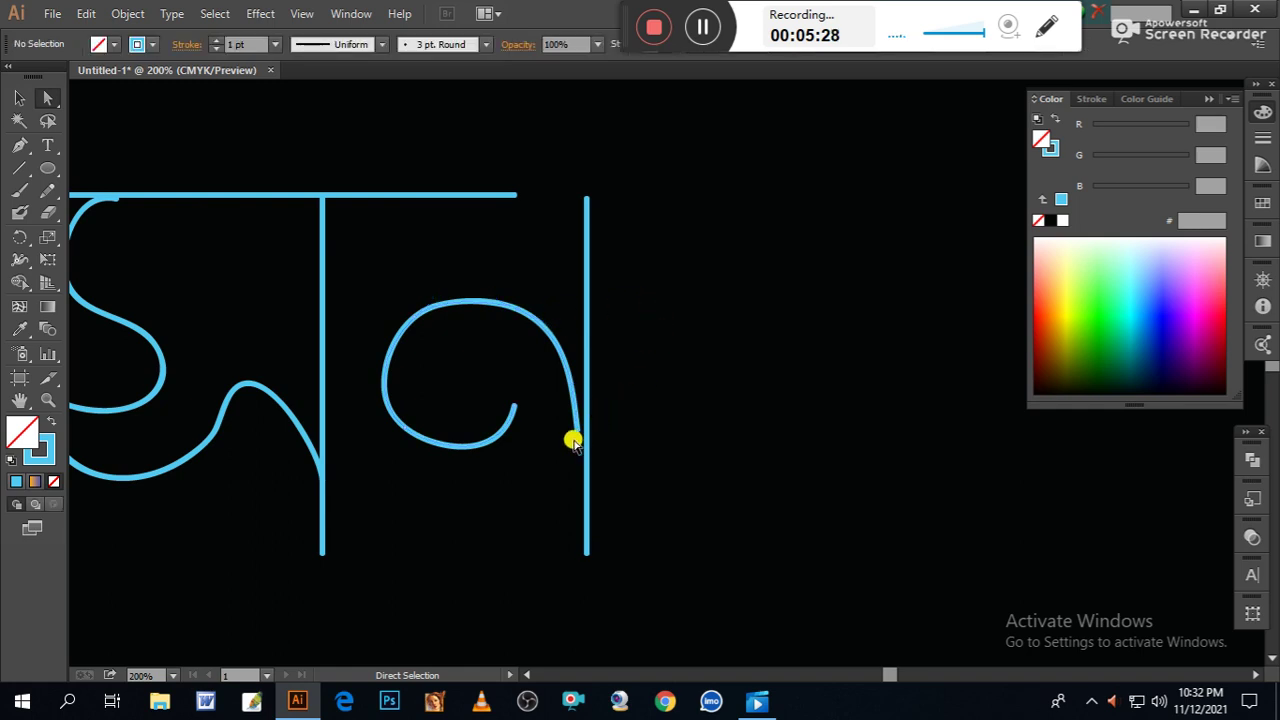
drag(576, 432, 586, 428)
click(716, 403)
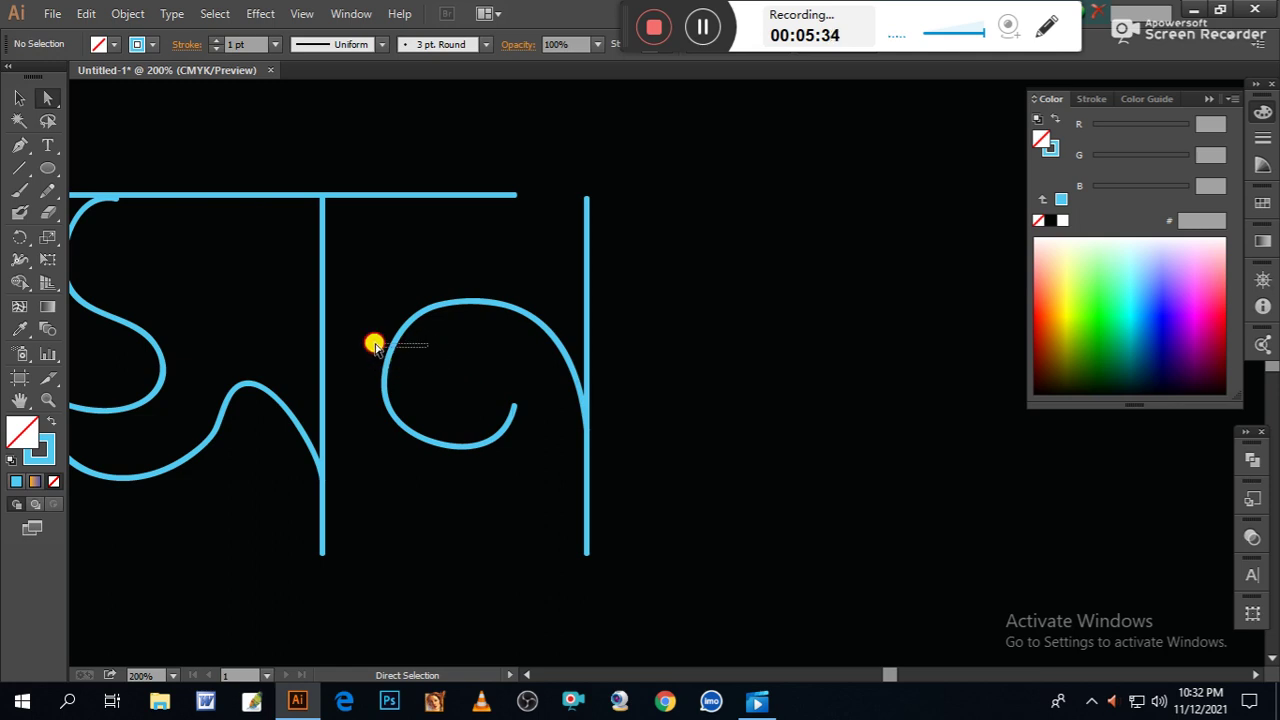
click(410, 346)
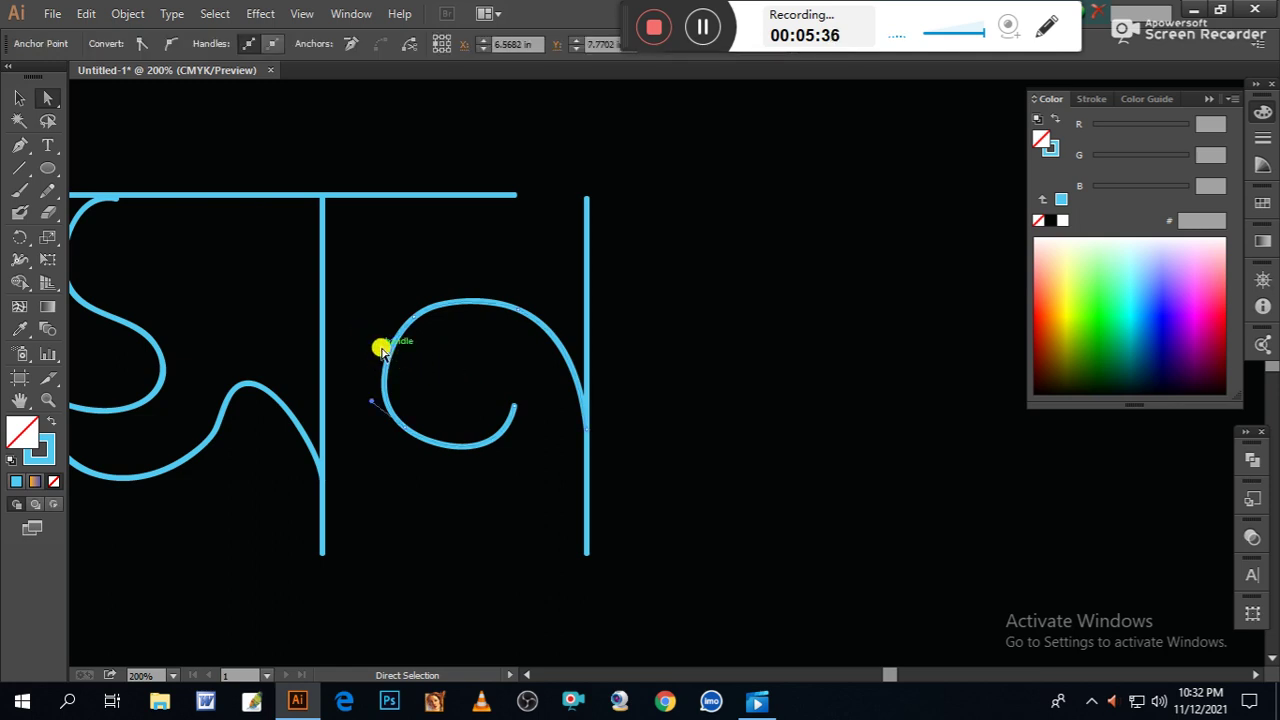
drag(380, 346, 375, 338)
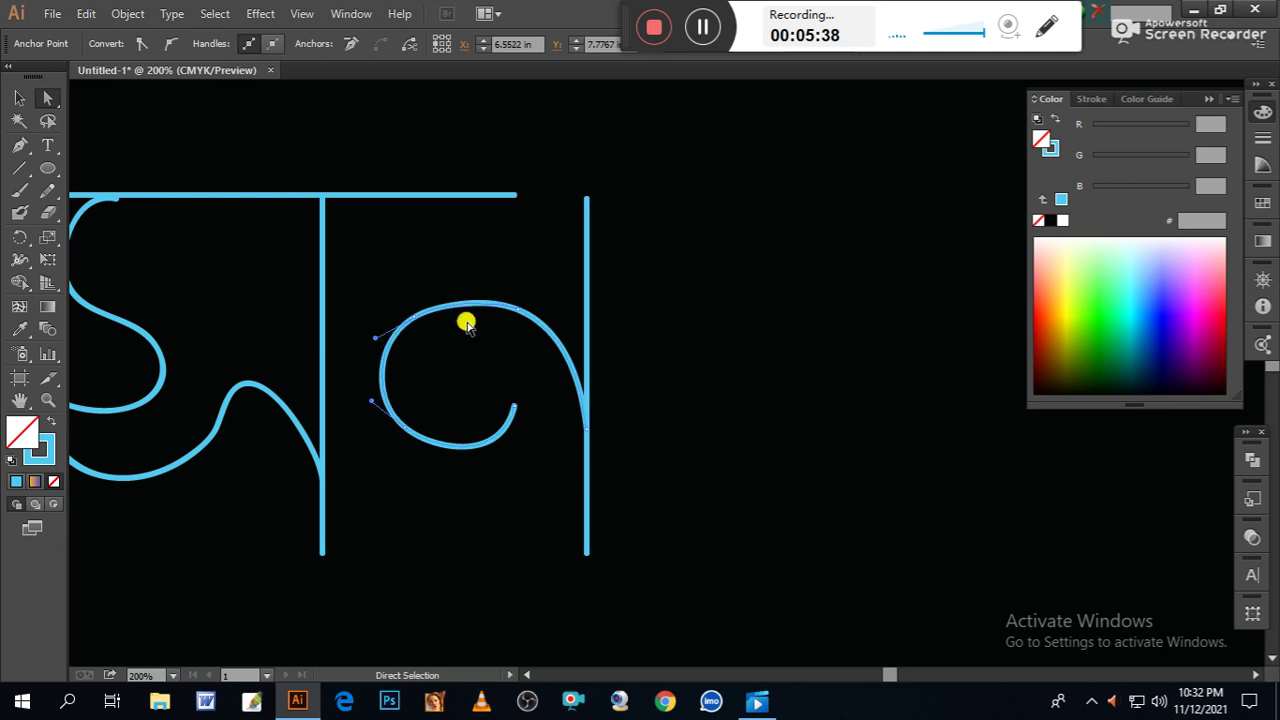
click(620, 341)
Extend the second horizontal bar's right end just past the third letter's stem.
key(ctrl+minus)
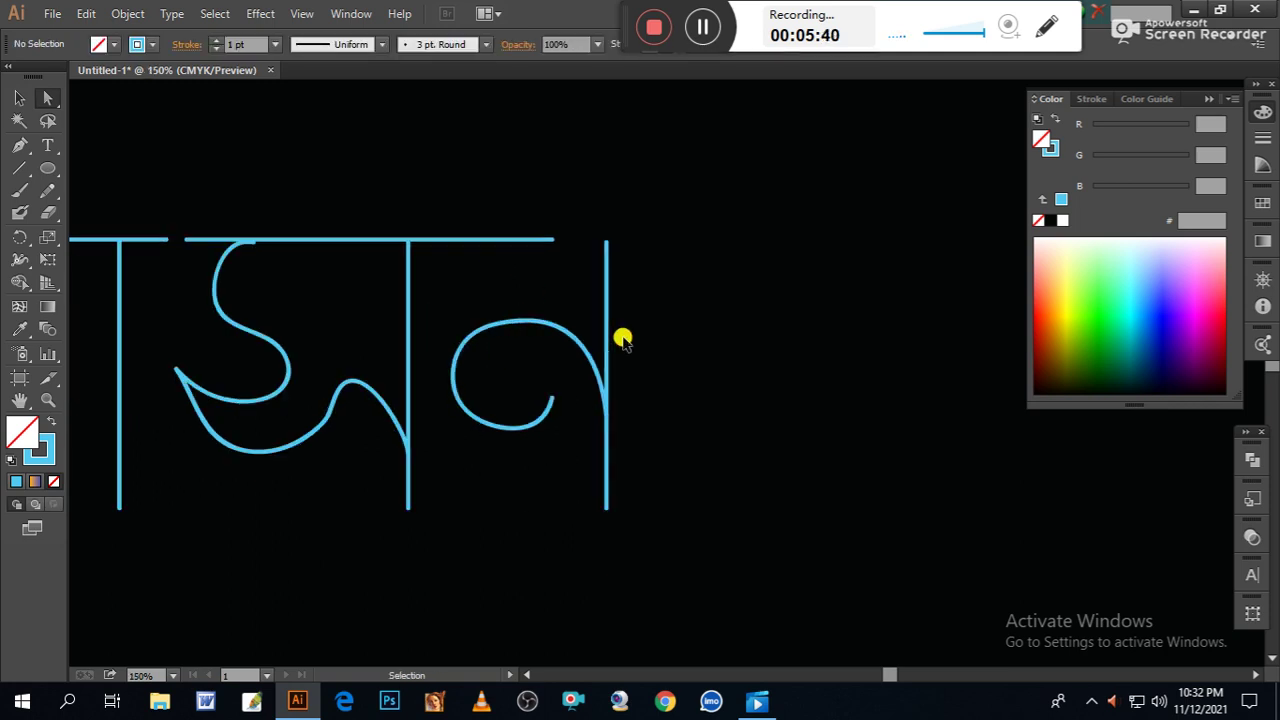
key(ctrl+minus)
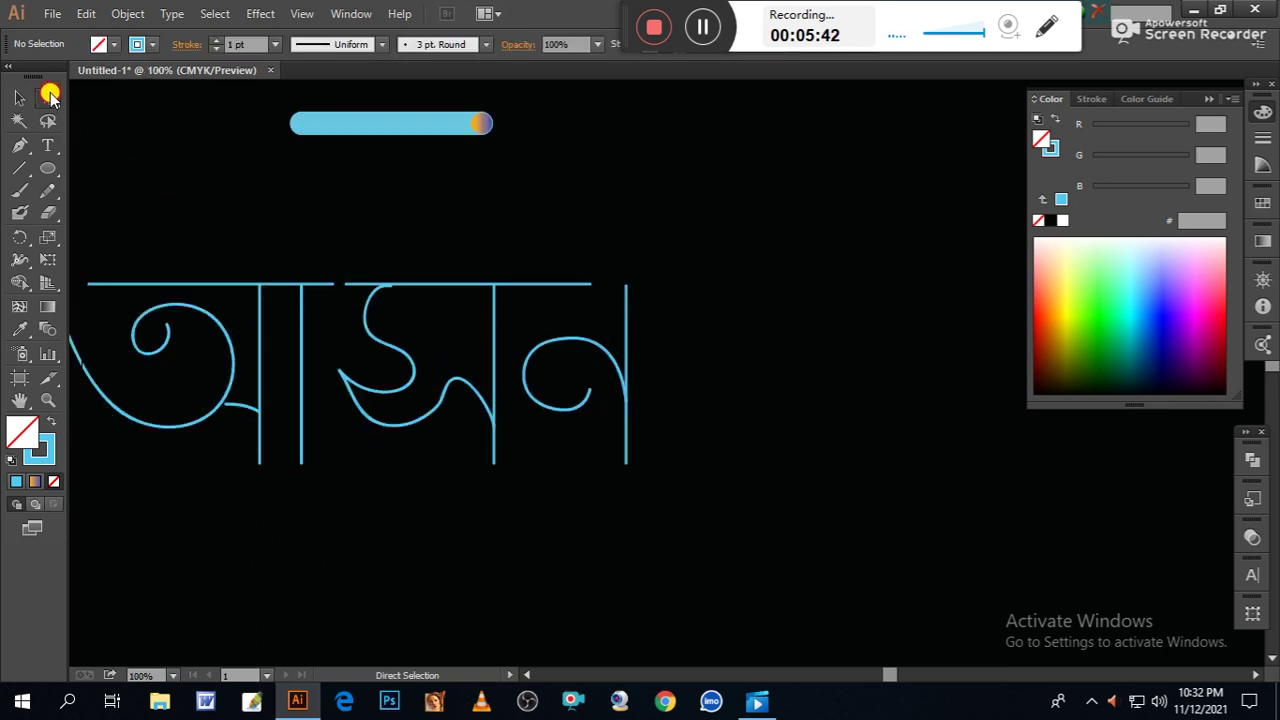
drag(590, 284, 598, 300)
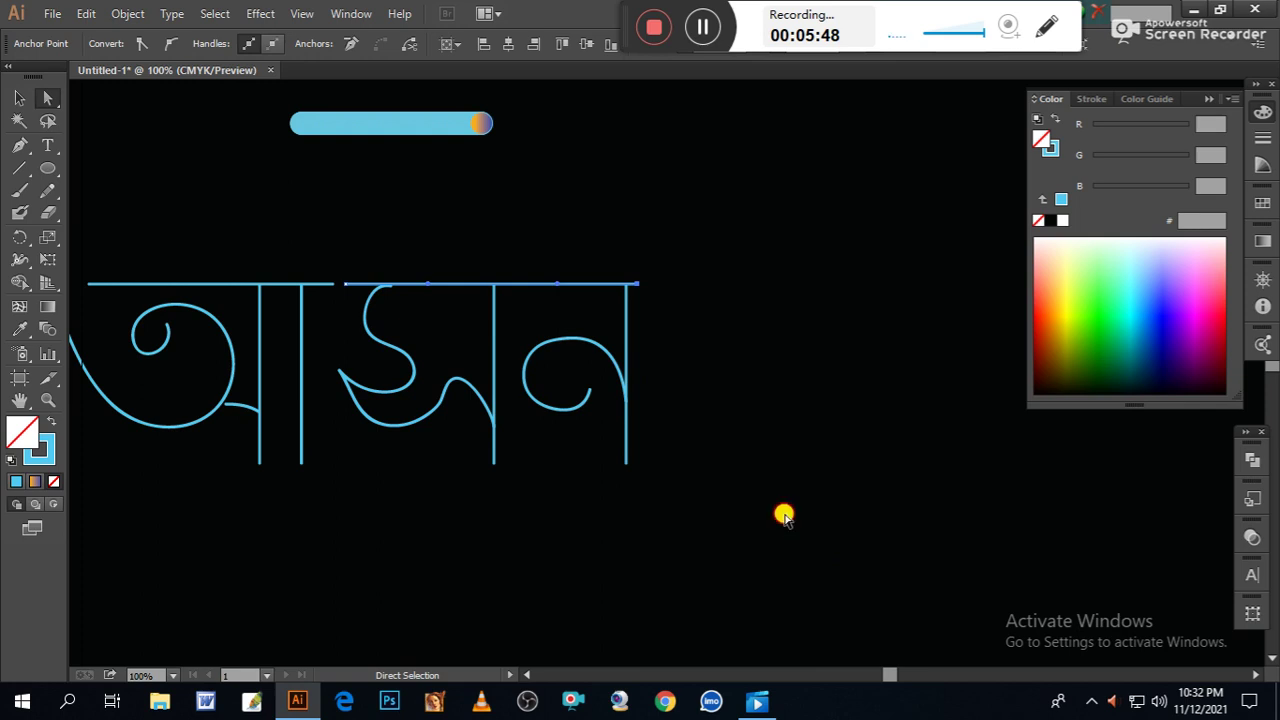
click(783, 515)
drag(714, 527, 734, 429)
Paint a looping flourish below the second and third letters, sweeping to the right and curling back up.
click(20, 191)
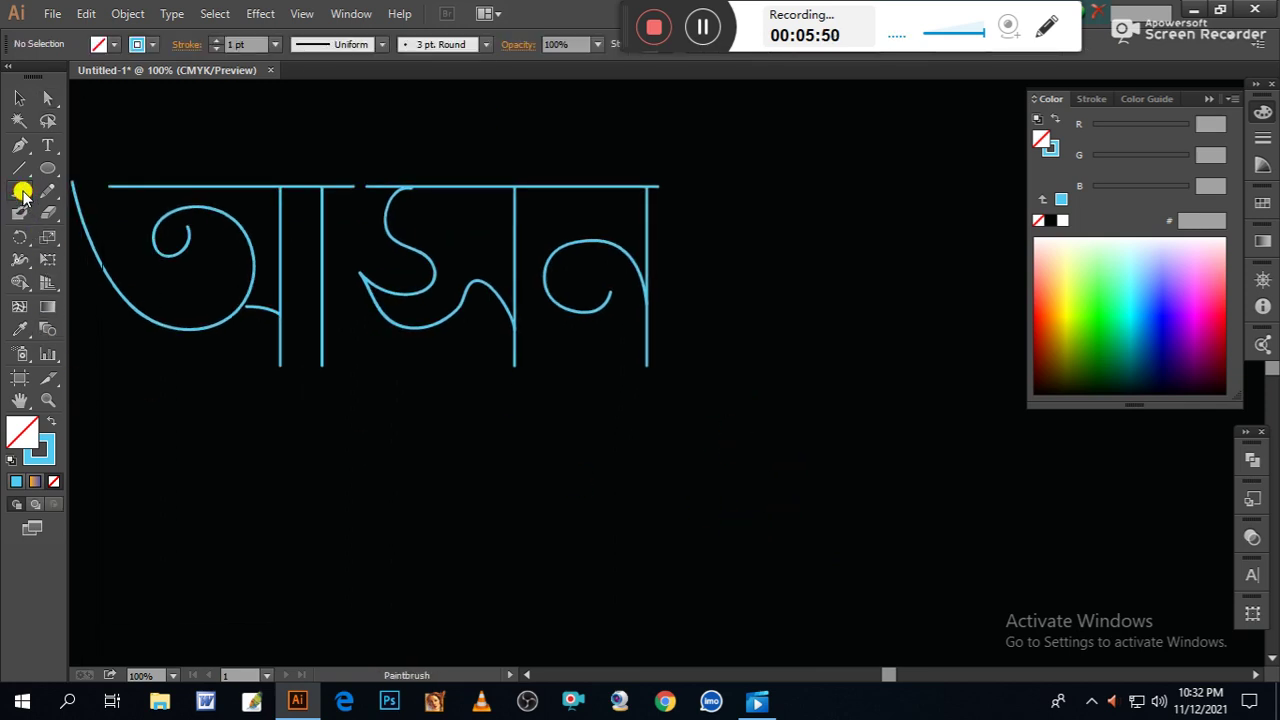
mouse_move(532, 379)
mouse_down()
mouse_move(497, 406)
mouse_move(460, 391)
mouse_move(470, 359)
mouse_move(511, 357)
mouse_move(560, 391)
mouse_move(674, 429)
mouse_move(728, 408)
mouse_move(734, 357)
mouse_move(706, 337)
mouse_move(682, 338)
mouse_move(683, 352)
mouse_up()
key(space)
mouse_move(662, 506)
mouse_down()
mouse_move(620, 587)
mouse_move(449, 576)
mouse_up()
drag(554, 517, 469, 523)
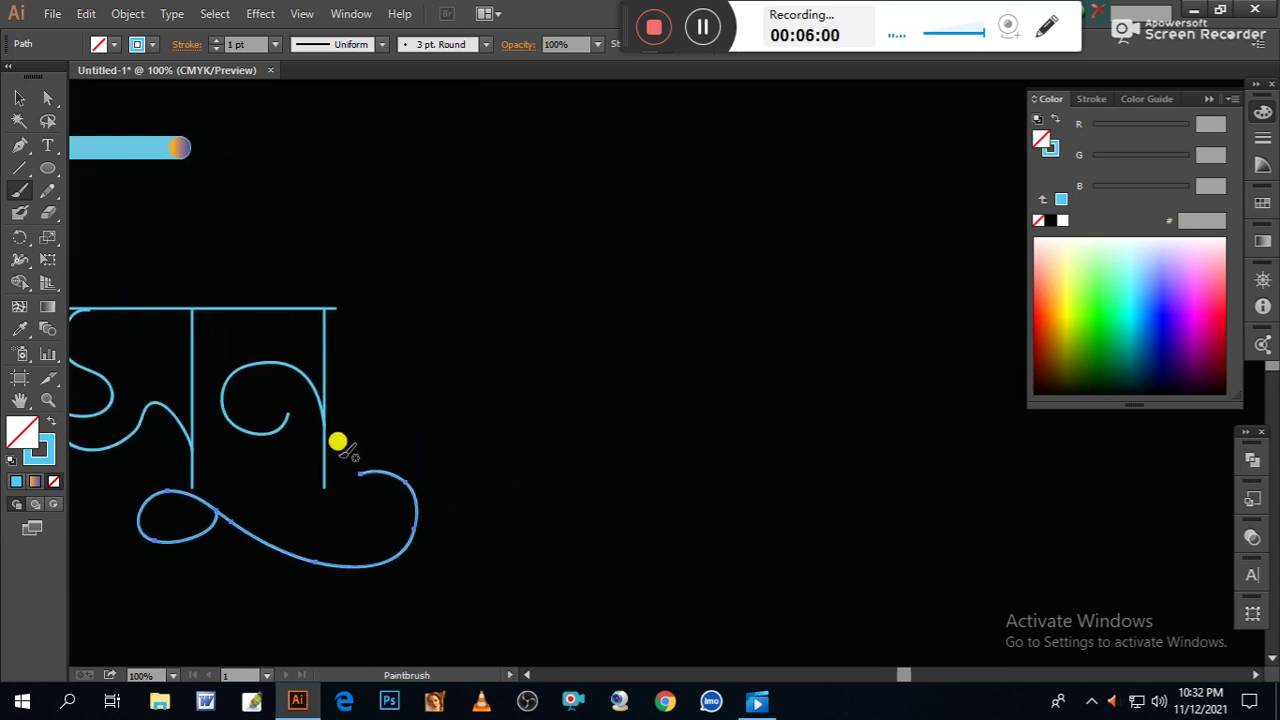
Extend the right end of the bar above the third letter a little further beyond its stem.
click(55, 95)
drag(384, 272, 333, 337)
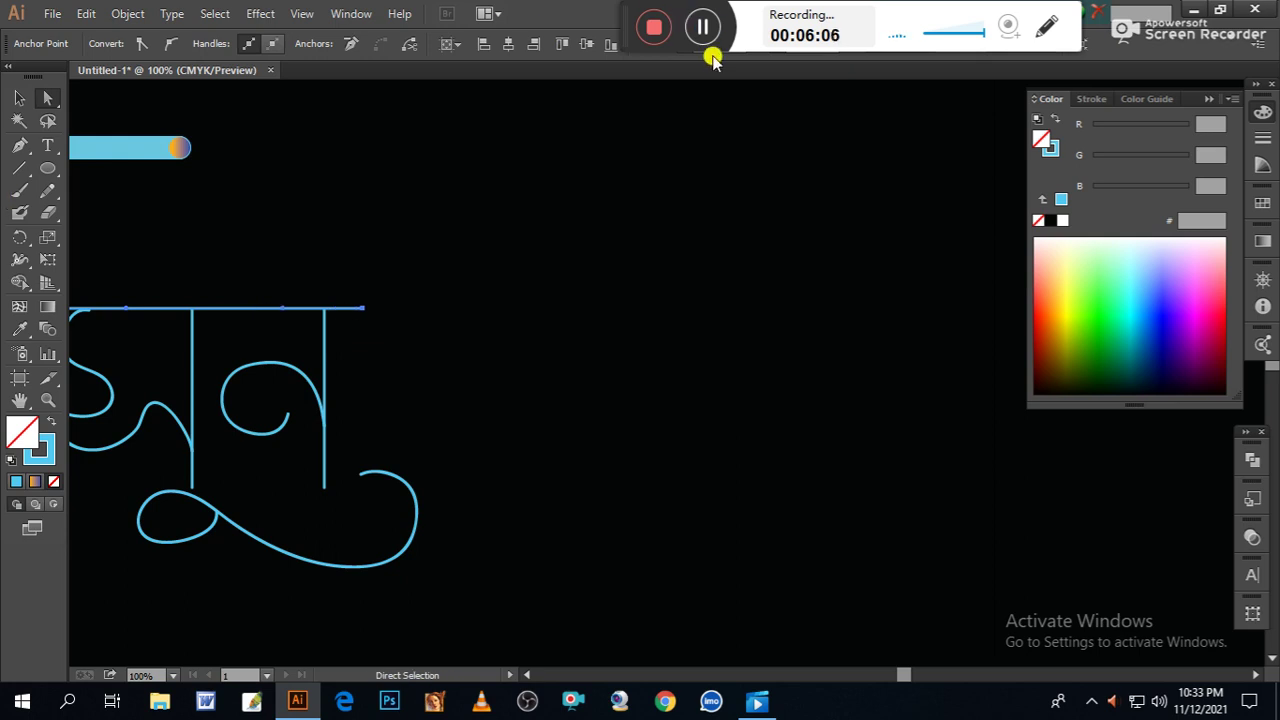
click(705, 30)
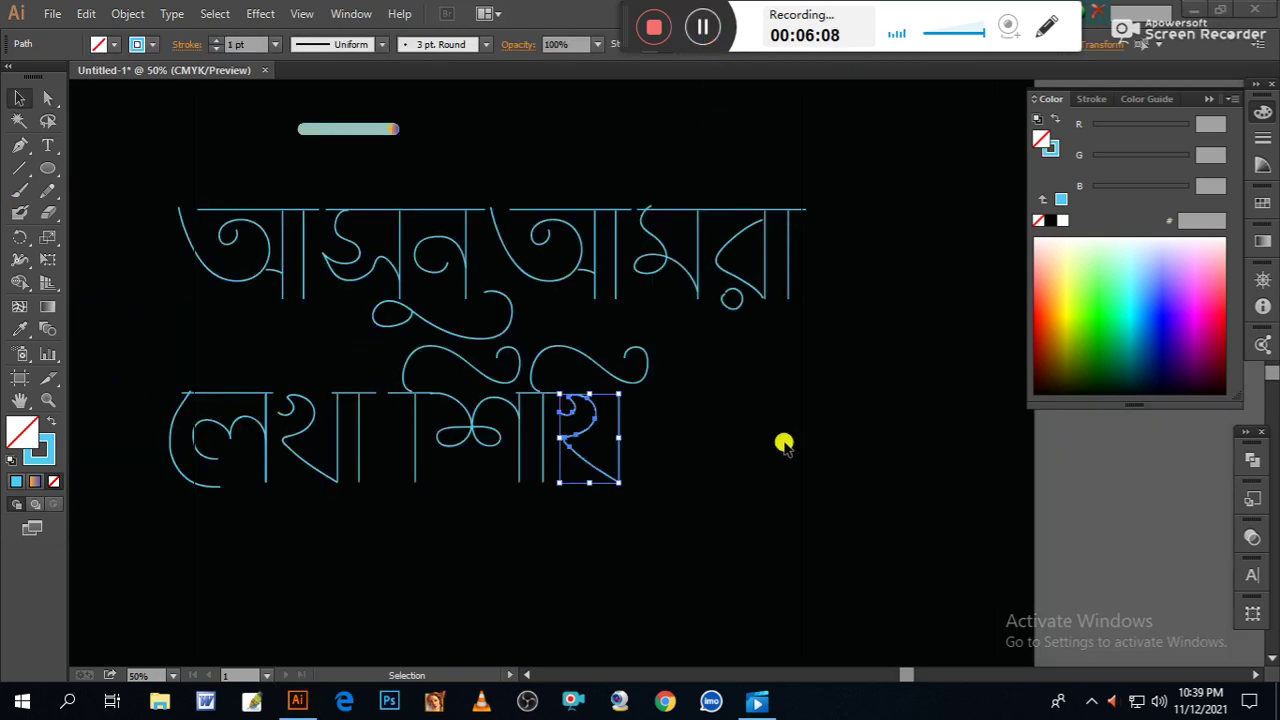
Paint the Bengali letter ও to the right of the second line's last stem and deselect it.
key(space)
drag(722, 433, 690, 465)
click(722, 464)
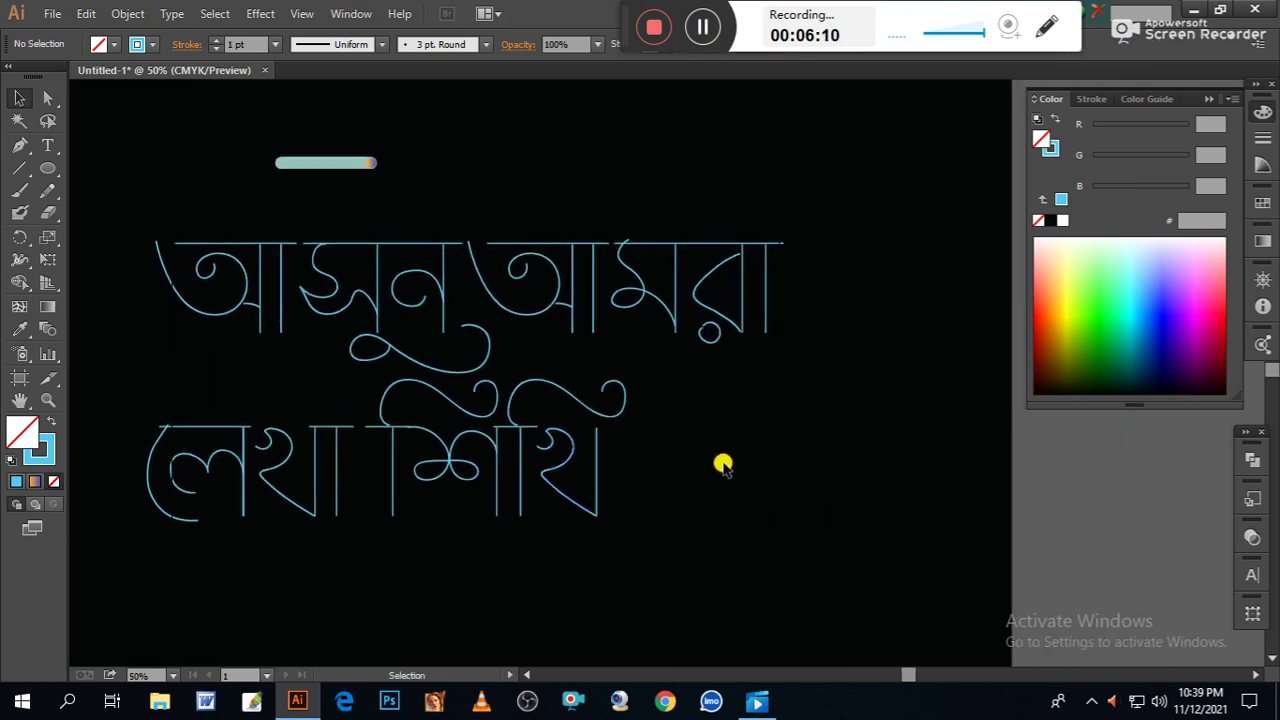
key(space)
drag(747, 503, 702, 466)
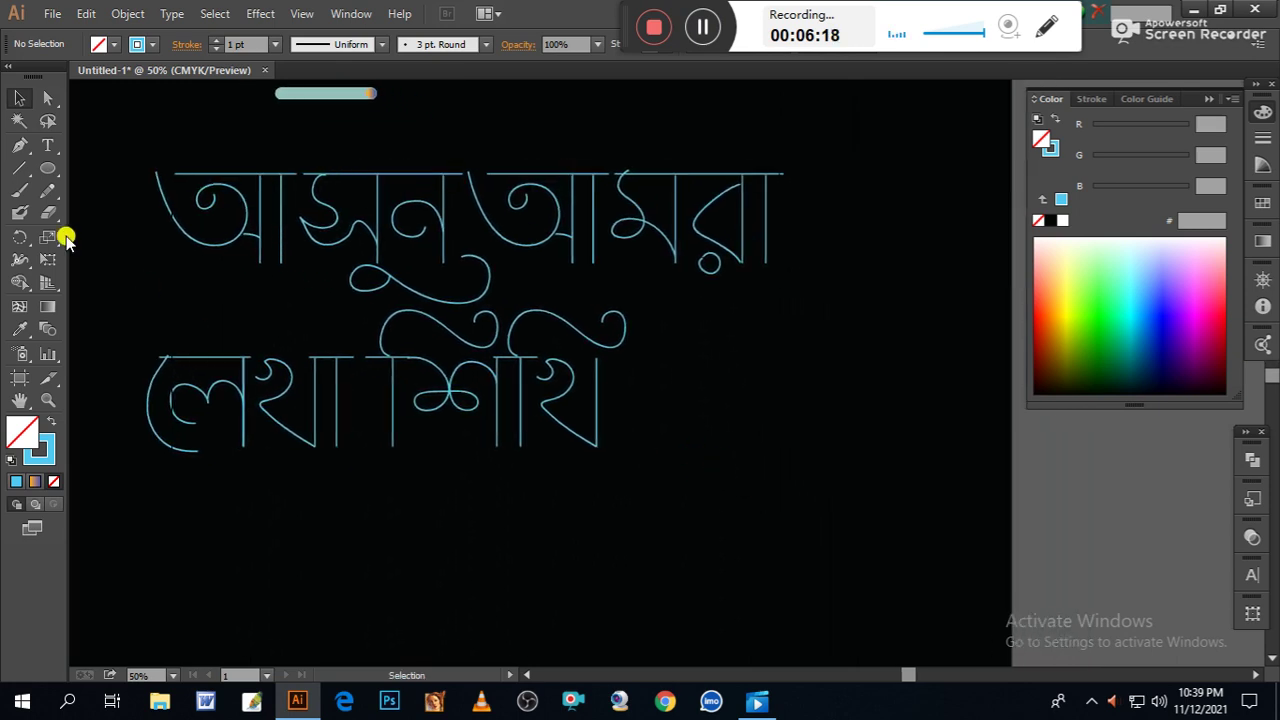
key(ctrl+plus)
click(20, 191)
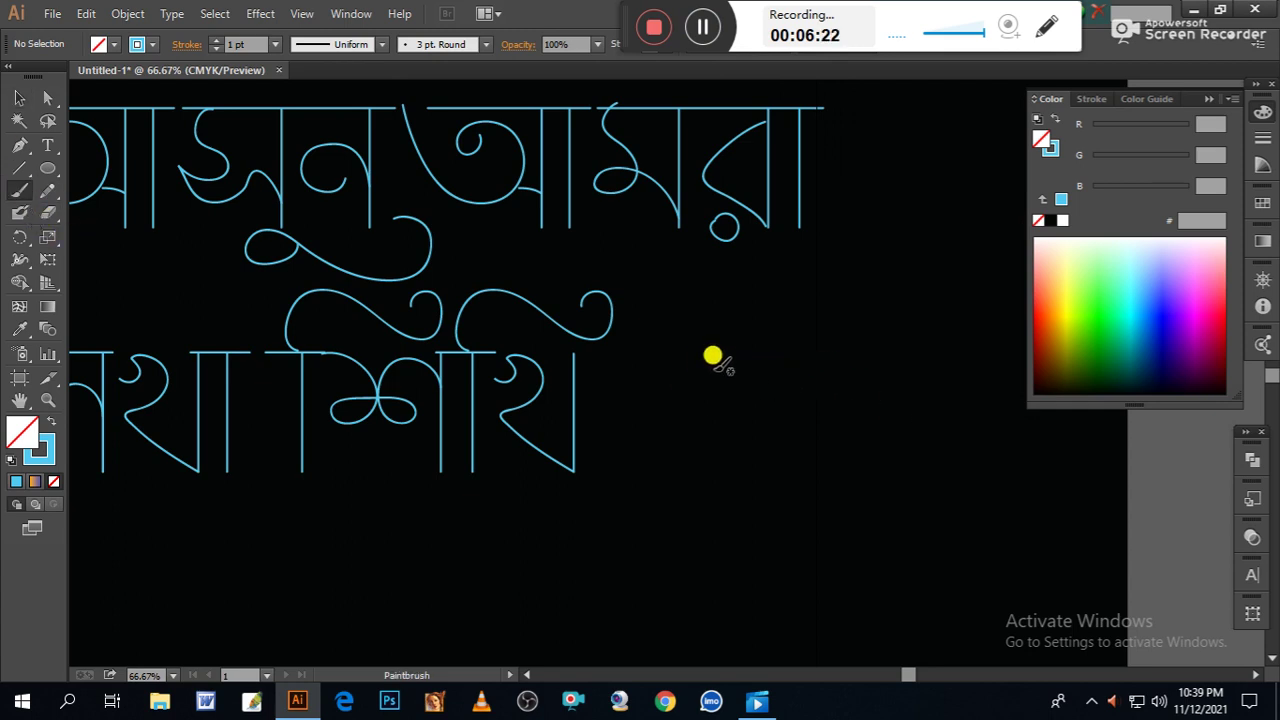
mouse_move(705, 343)
mouse_down()
mouse_move(740, 345)
mouse_move(778, 361)
mouse_move(779, 397)
mouse_move(738, 418)
mouse_move(785, 441)
mouse_move(786, 459)
mouse_move(762, 477)
mouse_move(688, 450)
mouse_move(649, 359)
mouse_up()
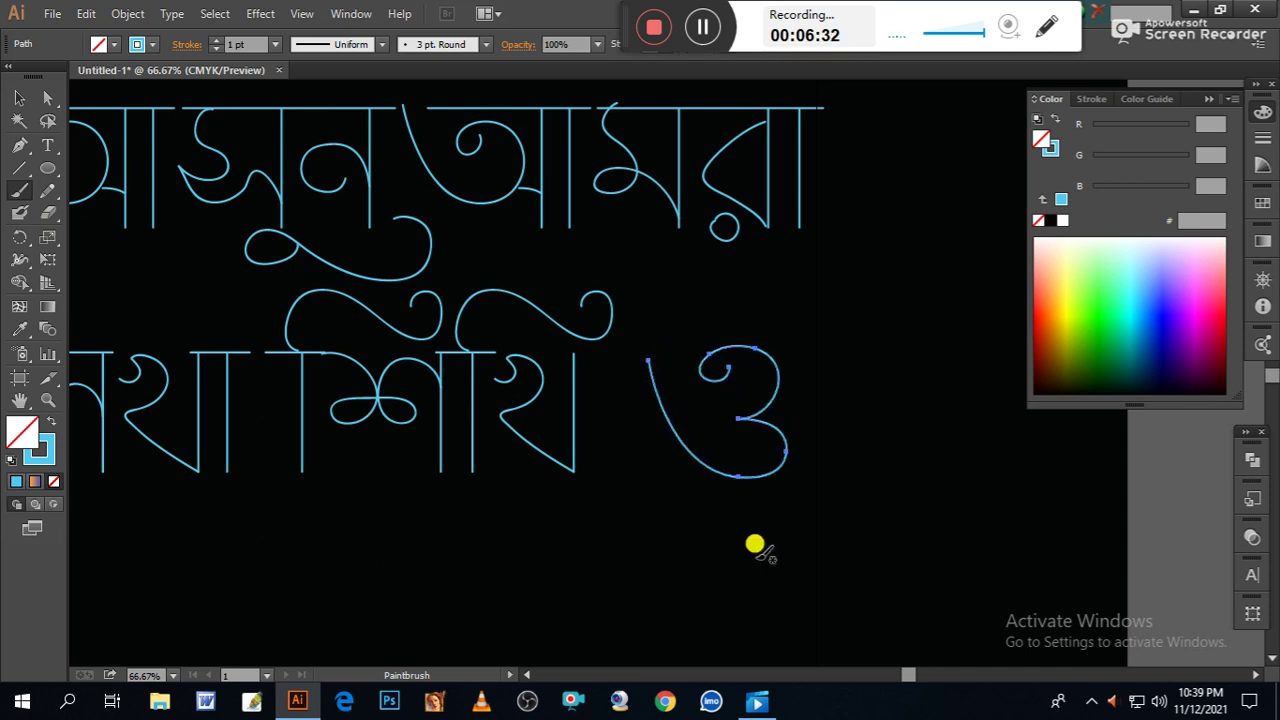
click(47, 97)
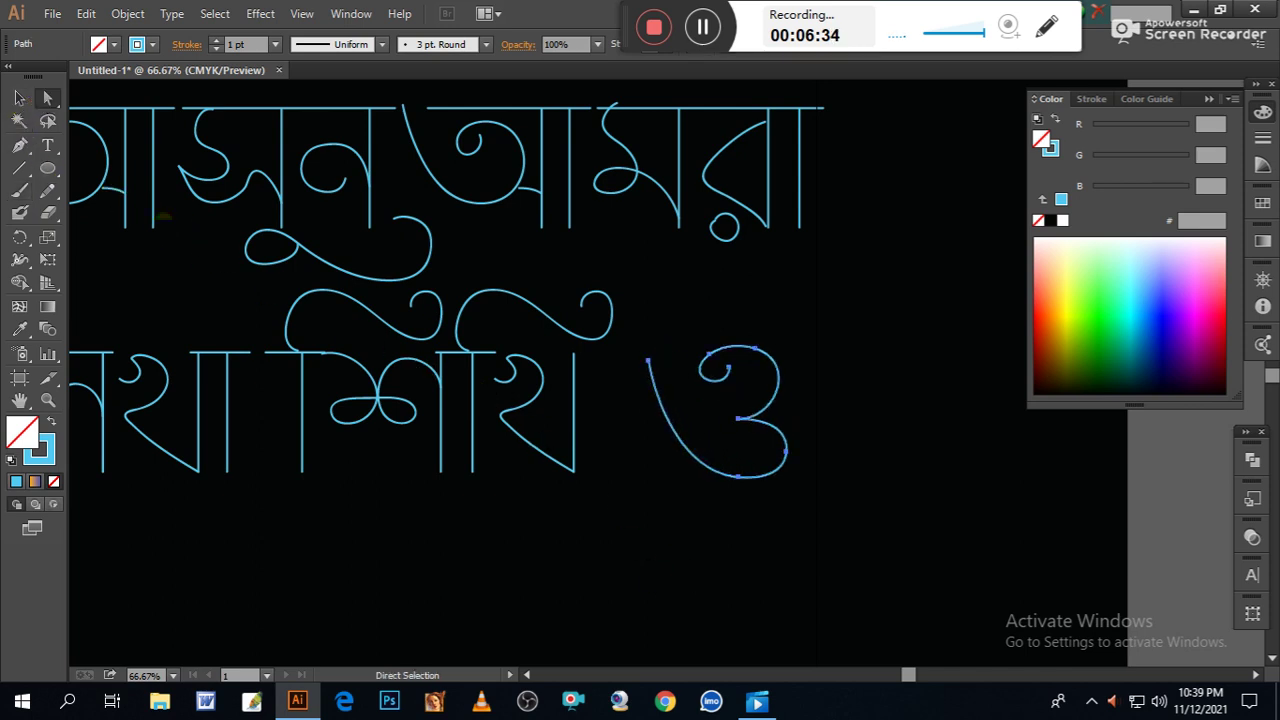
click(522, 578)
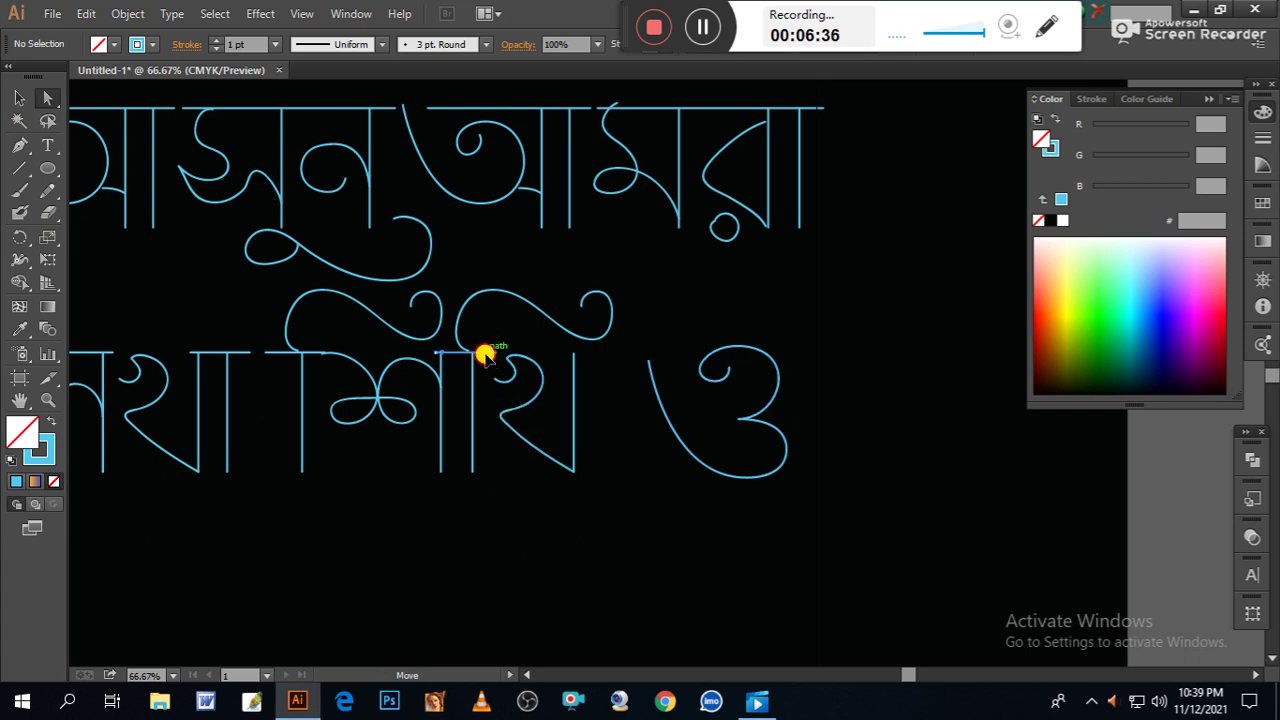
Copy the short bar above the second line's third letter onto the top of that line's last stem and deselect it.
click(483, 355)
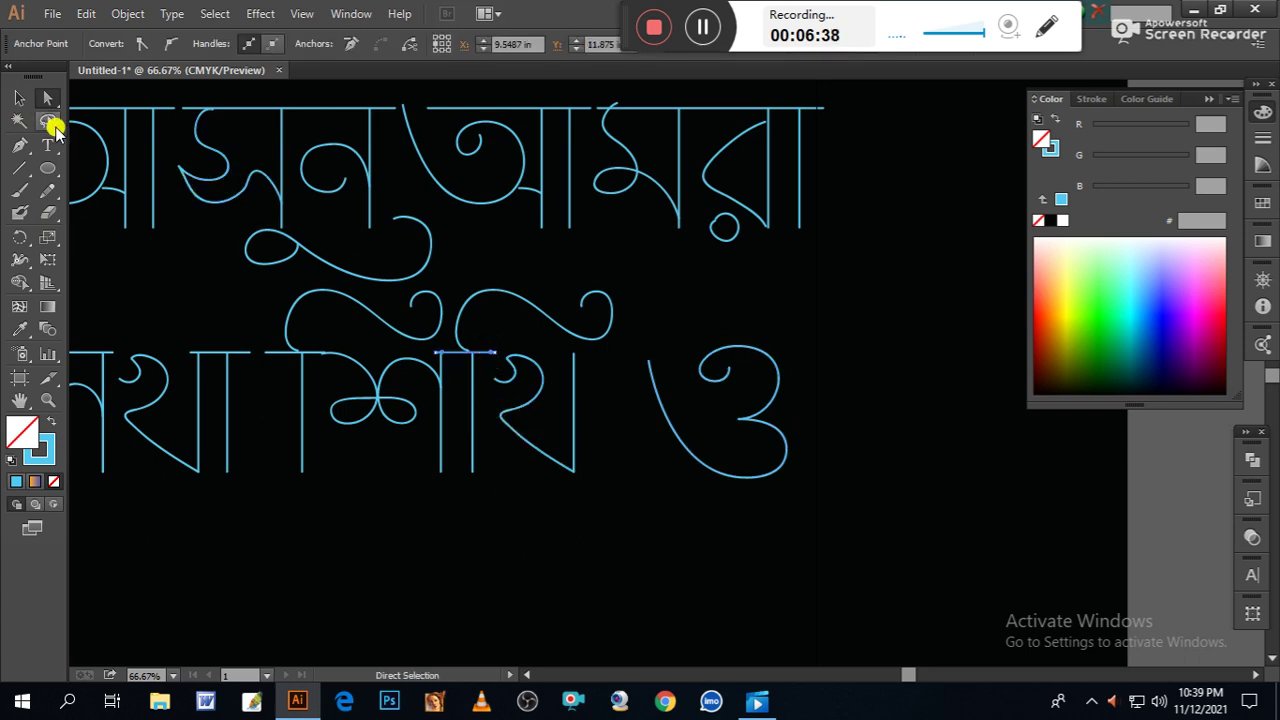
click(20, 99)
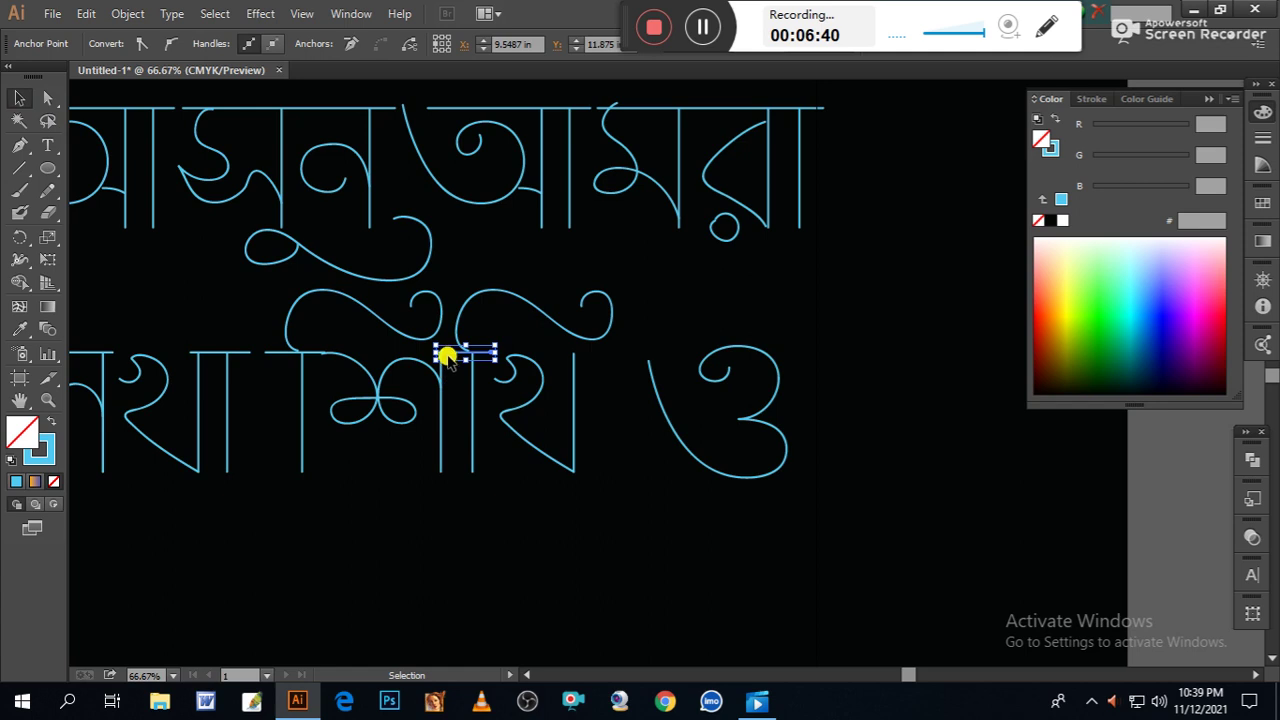
drag(452, 357, 586, 372)
click(679, 532)
drag(664, 521, 797, 543)
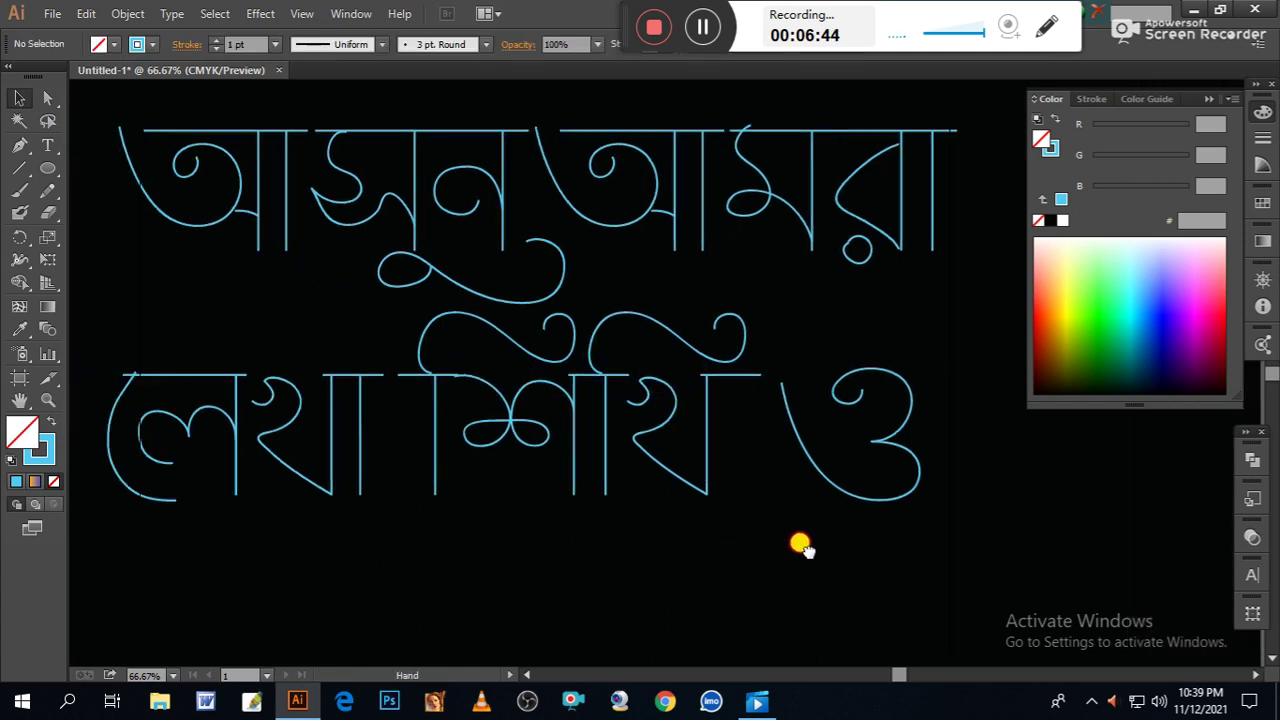
key(ctrl+minus)
drag(585, 514, 540, 430)
drag(563, 463, 545, 488)
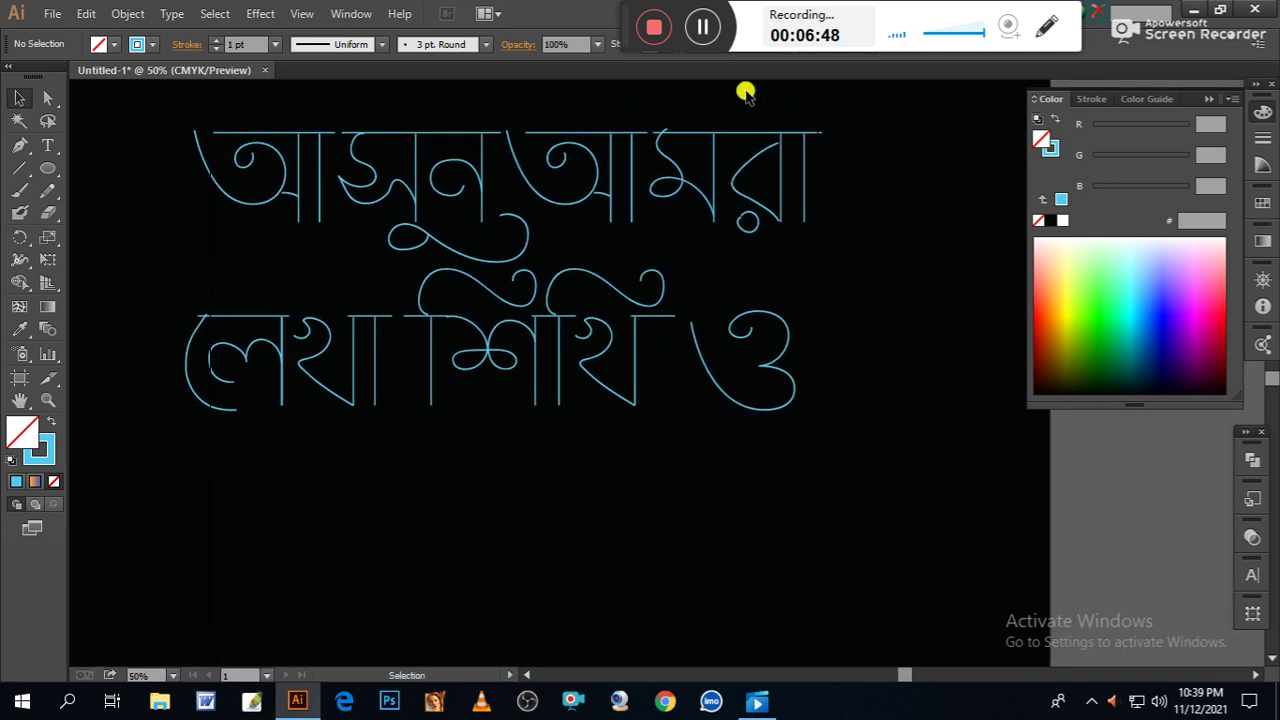
click(703, 30)
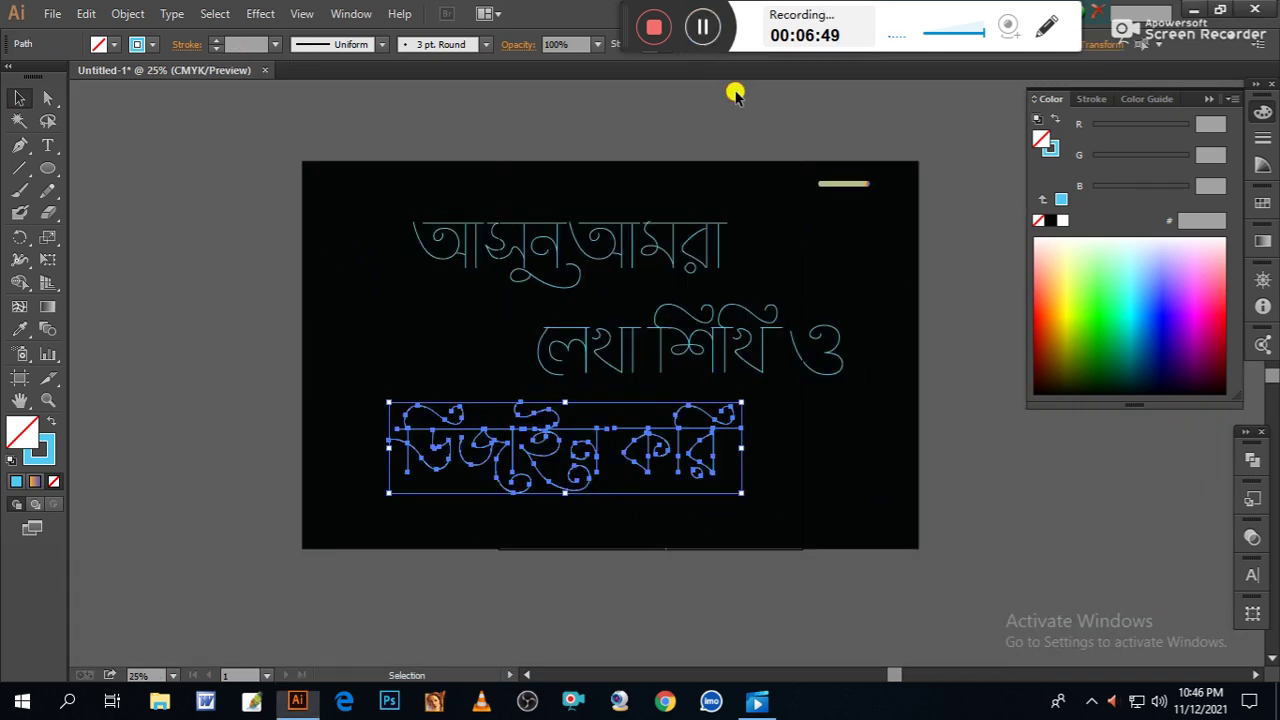
Deselect the third line of lettering and examine the painted Bengali lines up close.
click(868, 288)
key(ctrl+plus)
key(ctrl+plus)
key(ctrl+plus)
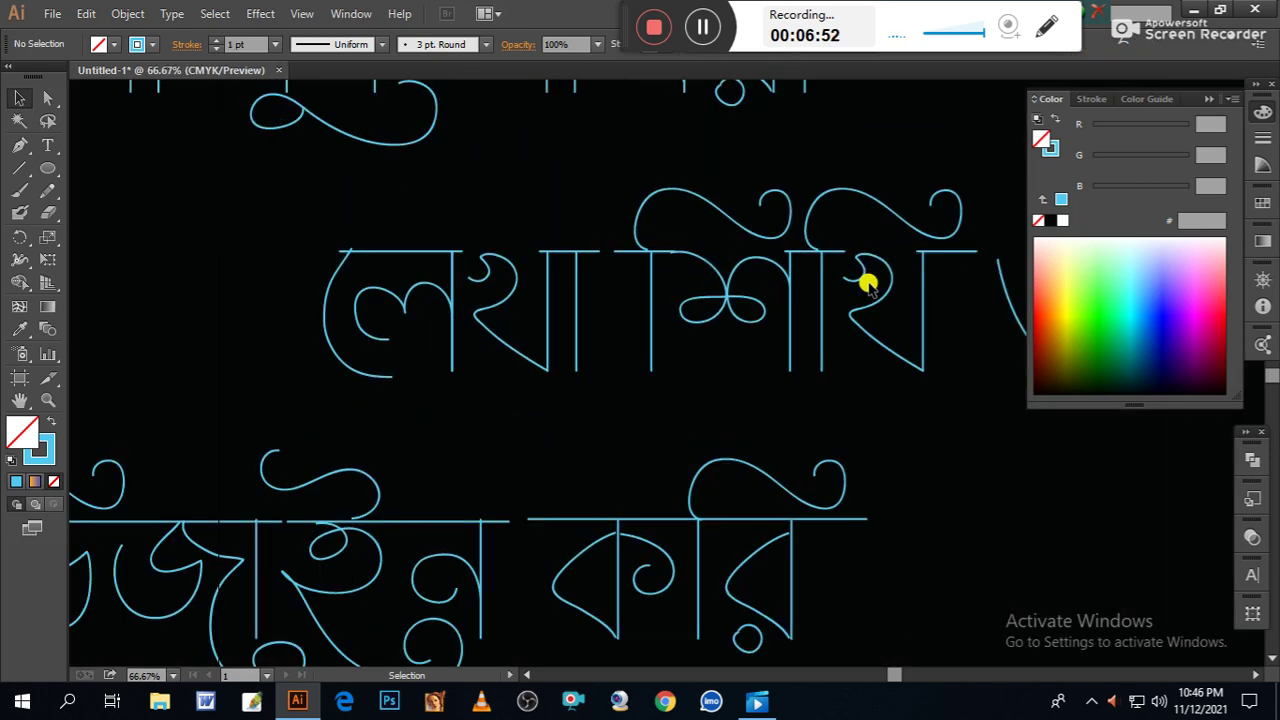
key(space)
drag(679, 330, 1098, 326)
click(1211, 101)
drag(704, 255, 692, 467)
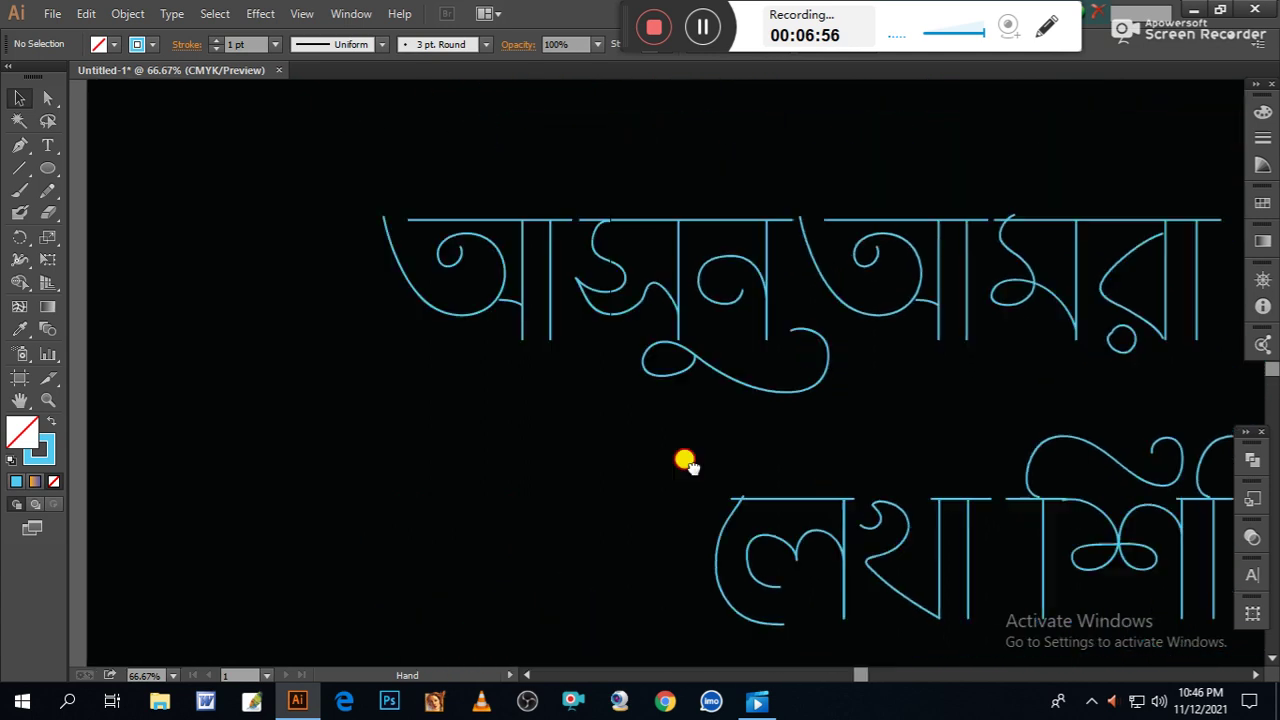
drag(747, 365, 574, 403)
drag(721, 398, 582, 278)
drag(586, 414, 700, 547)
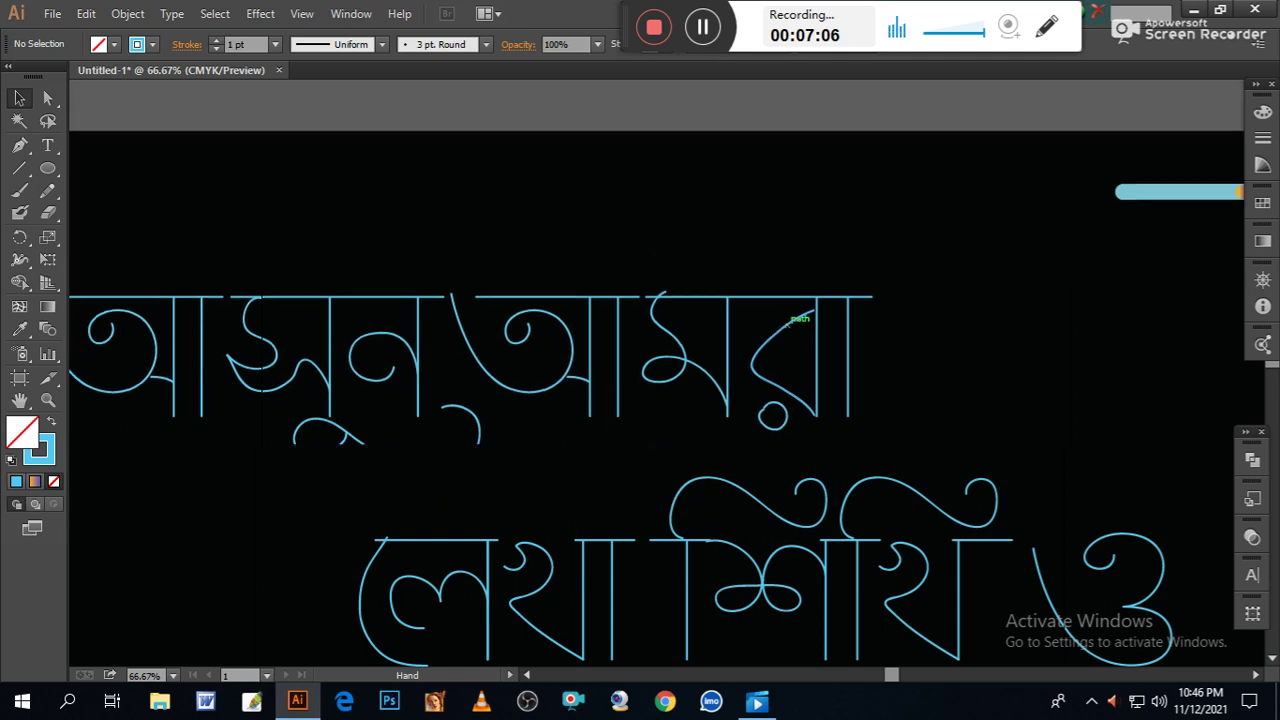
drag(663, 465, 678, 501)
Move the gradient-circle blend from the artboard's upper right corner to its upper left corner.
drag(1000, 325, 1071, 267)
drag(1232, 170, 158, 451)
drag(389, 537, 888, 593)
drag(771, 457, 510, 158)
click(409, 340)
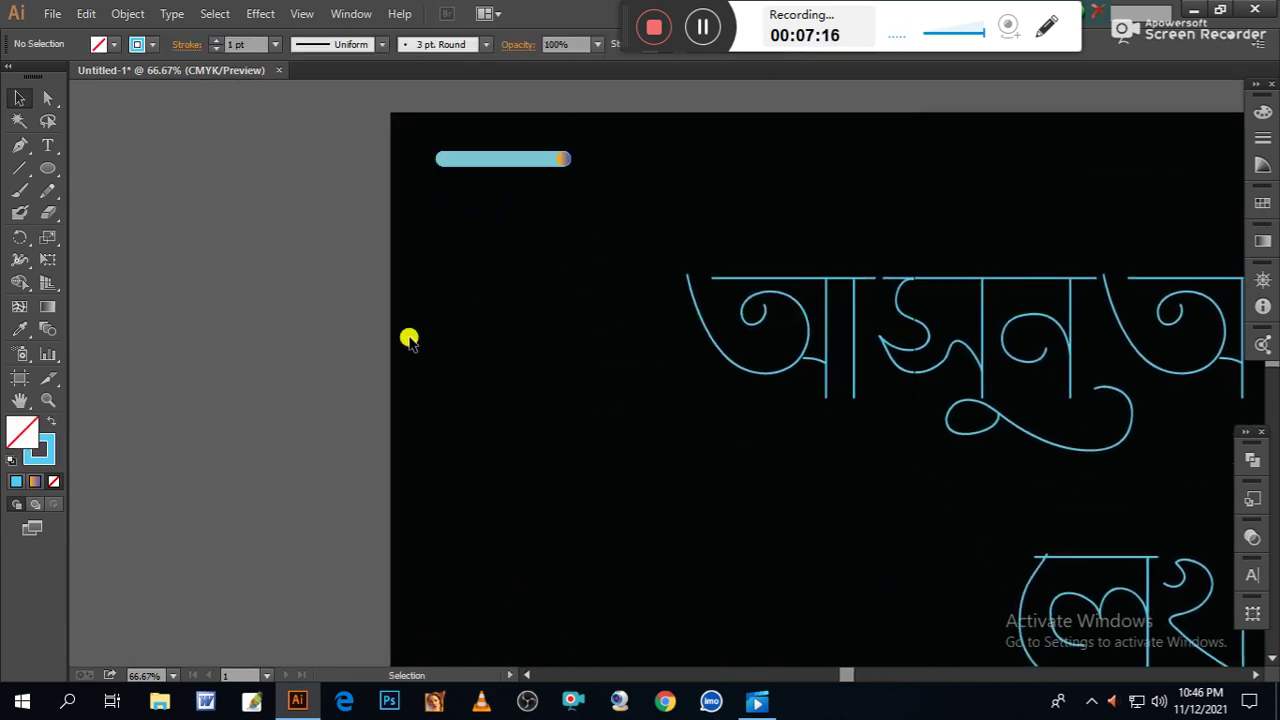
Duplicate the gradient-circle blend and place the copy just to the left of the first line's first letter.
scroll(474, 346, up, 4)
key(ctrl+plus)
key(ctrl+plus)
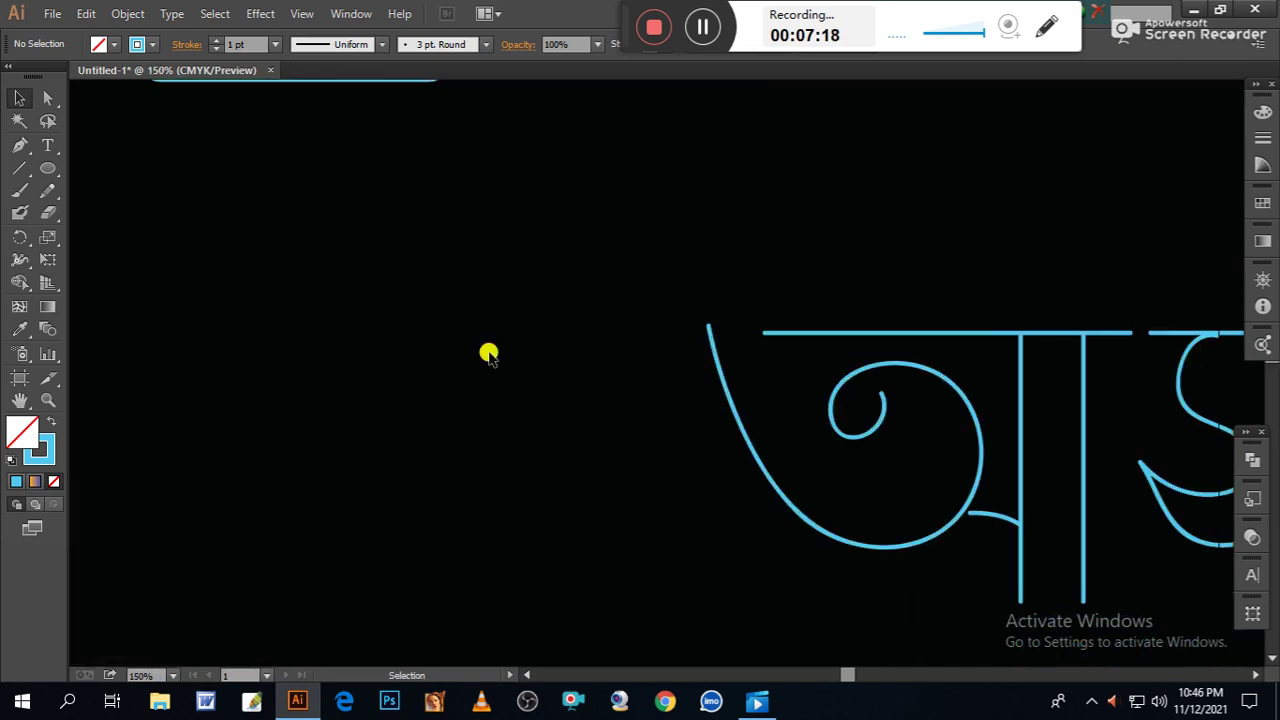
drag(512, 337, 611, 479)
drag(569, 379, 577, 434)
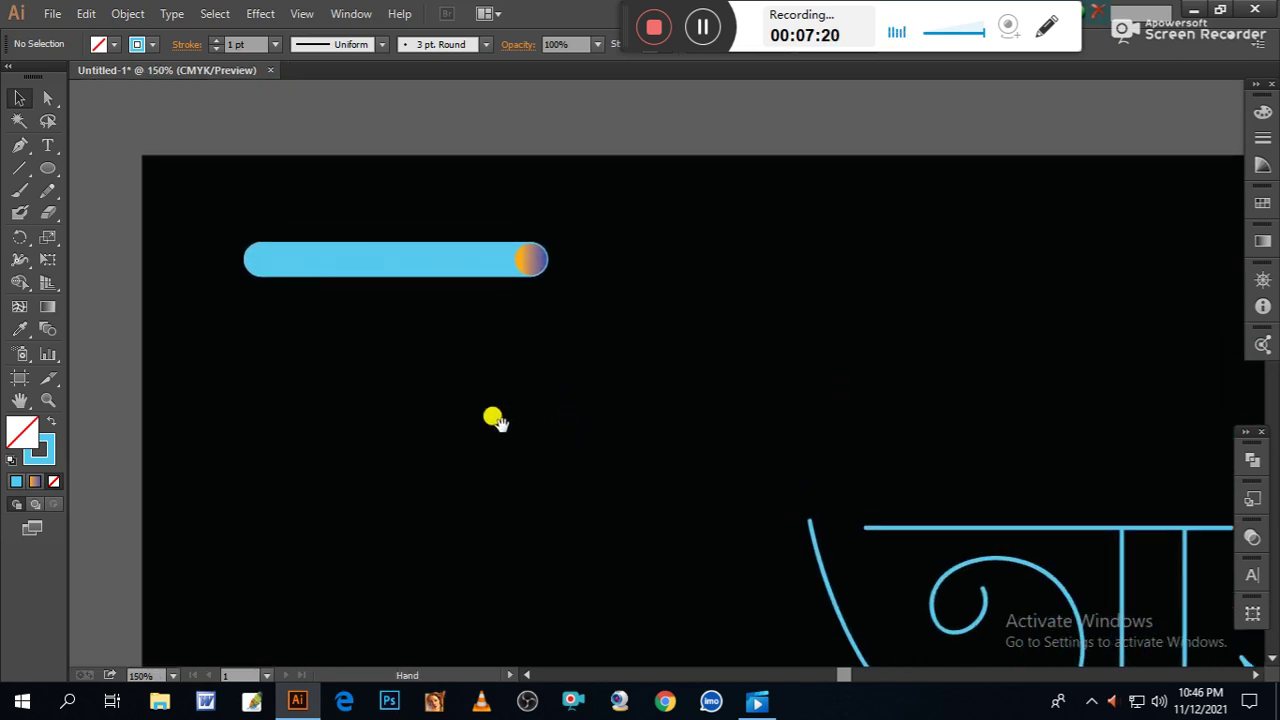
click(535, 262)
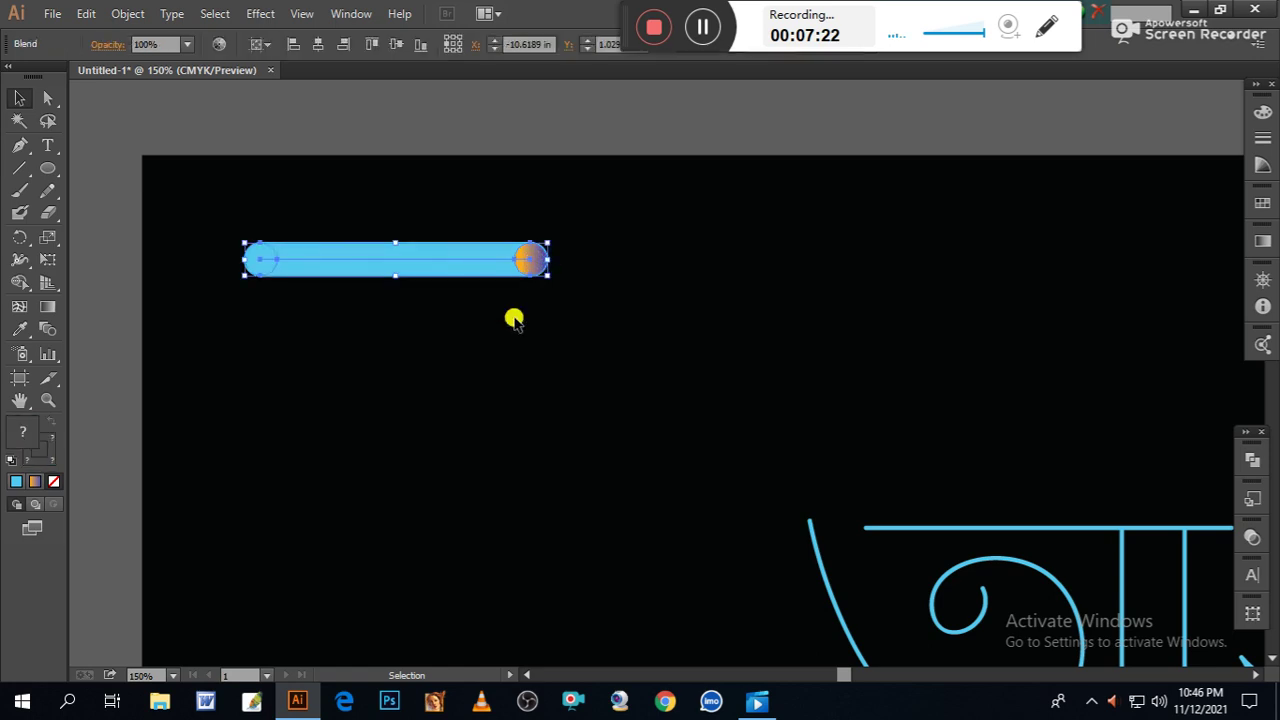
click(424, 404)
drag(380, 360, 453, 355)
click(443, 300)
drag(557, 371, 368, 302)
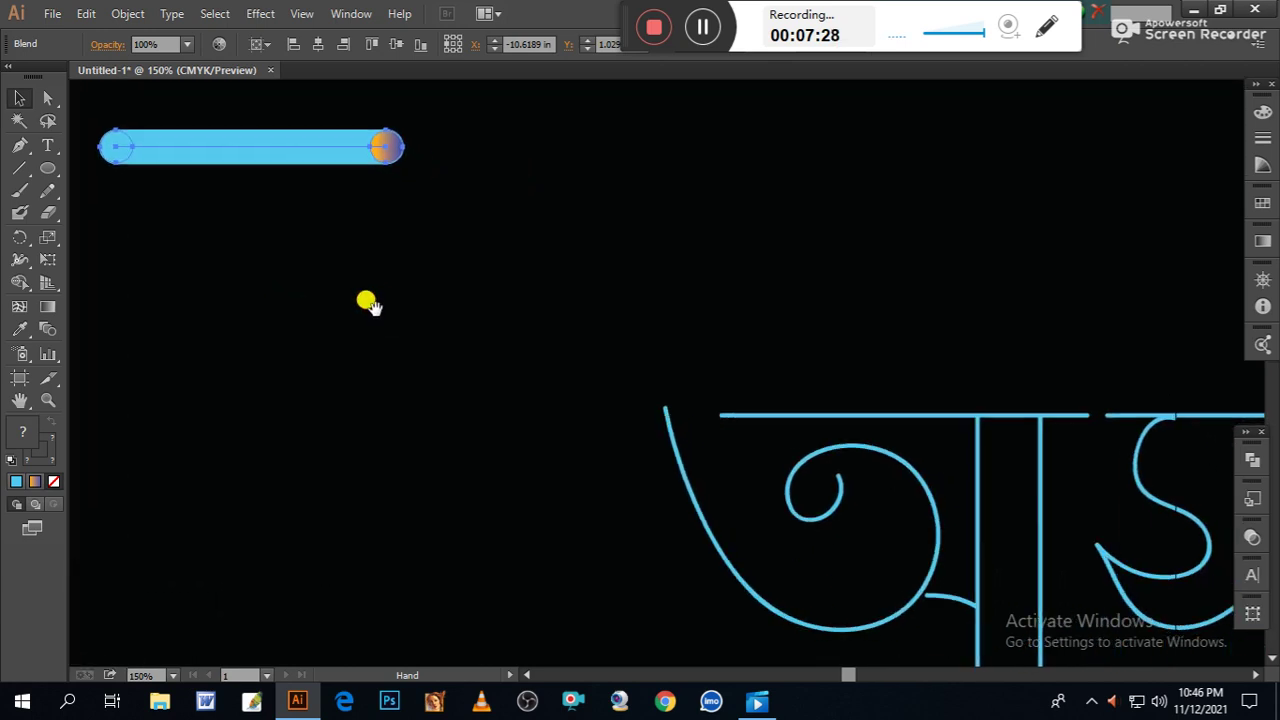
drag(294, 162, 449, 390)
drag(527, 524, 462, 443)
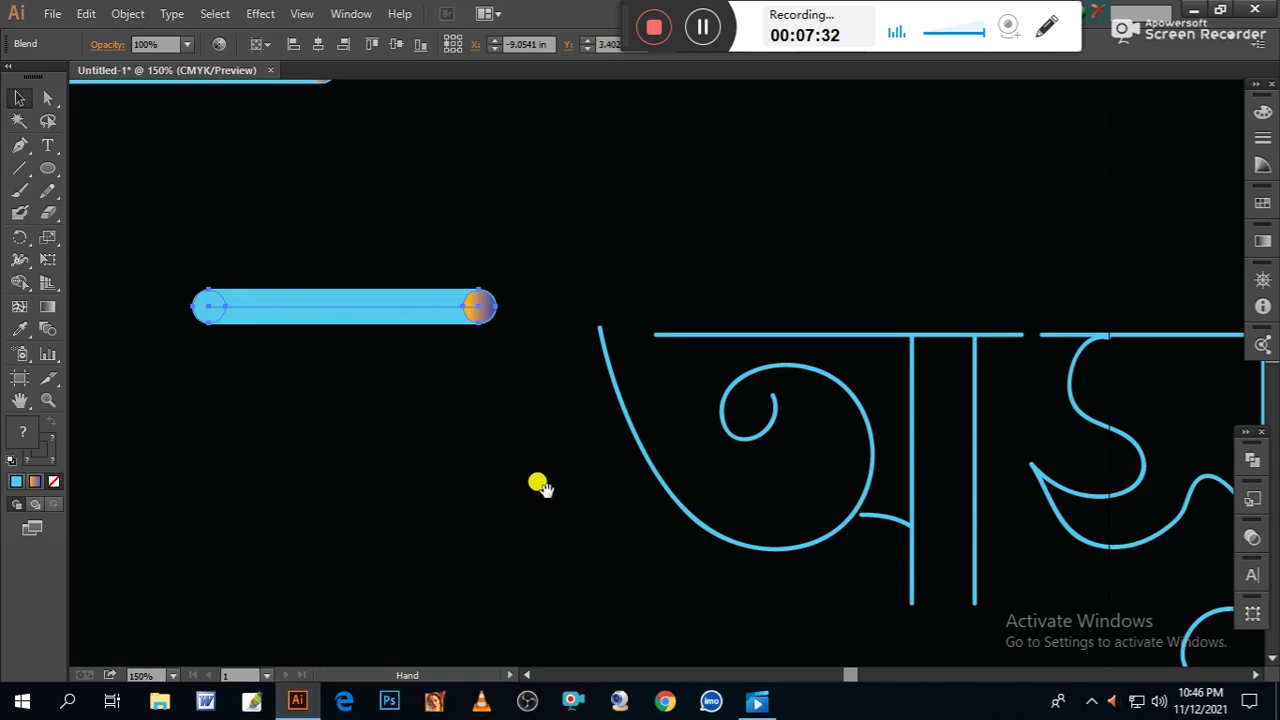
Replace the copied blend's spine with the first letter's curled stroke and deselect the result.
drag(580, 510, 700, 470)
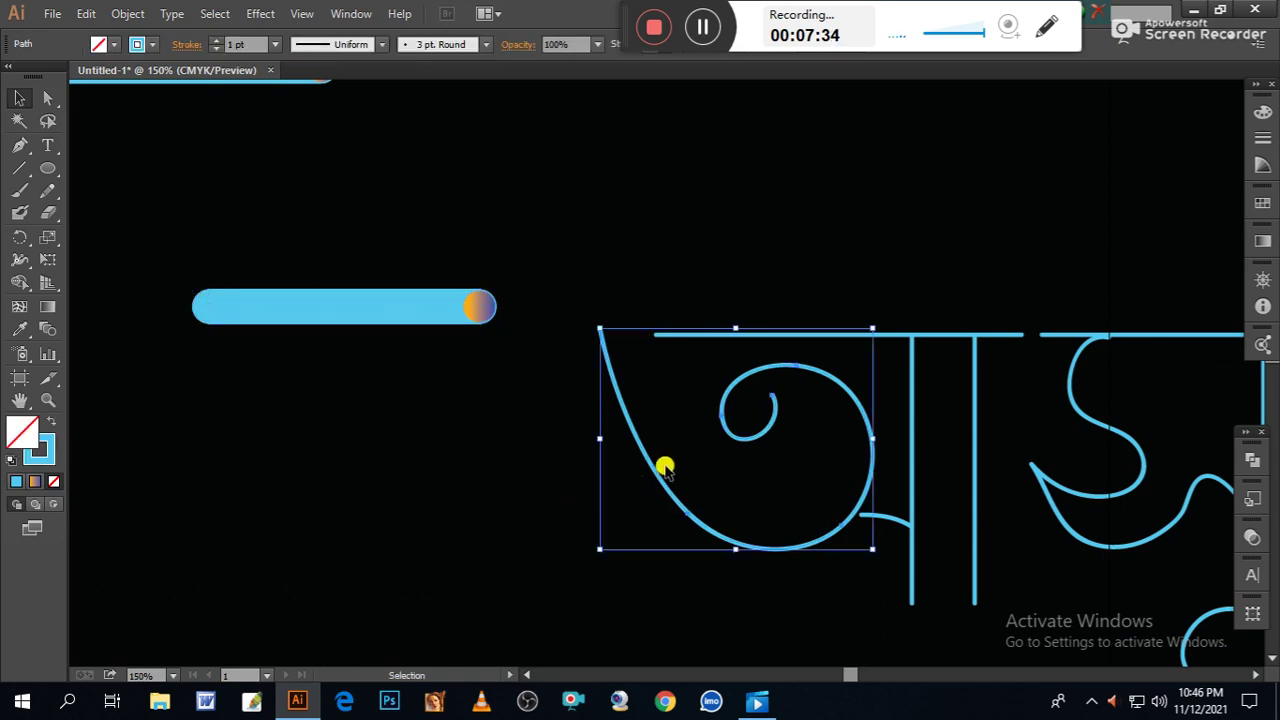
shift+click(383, 307)
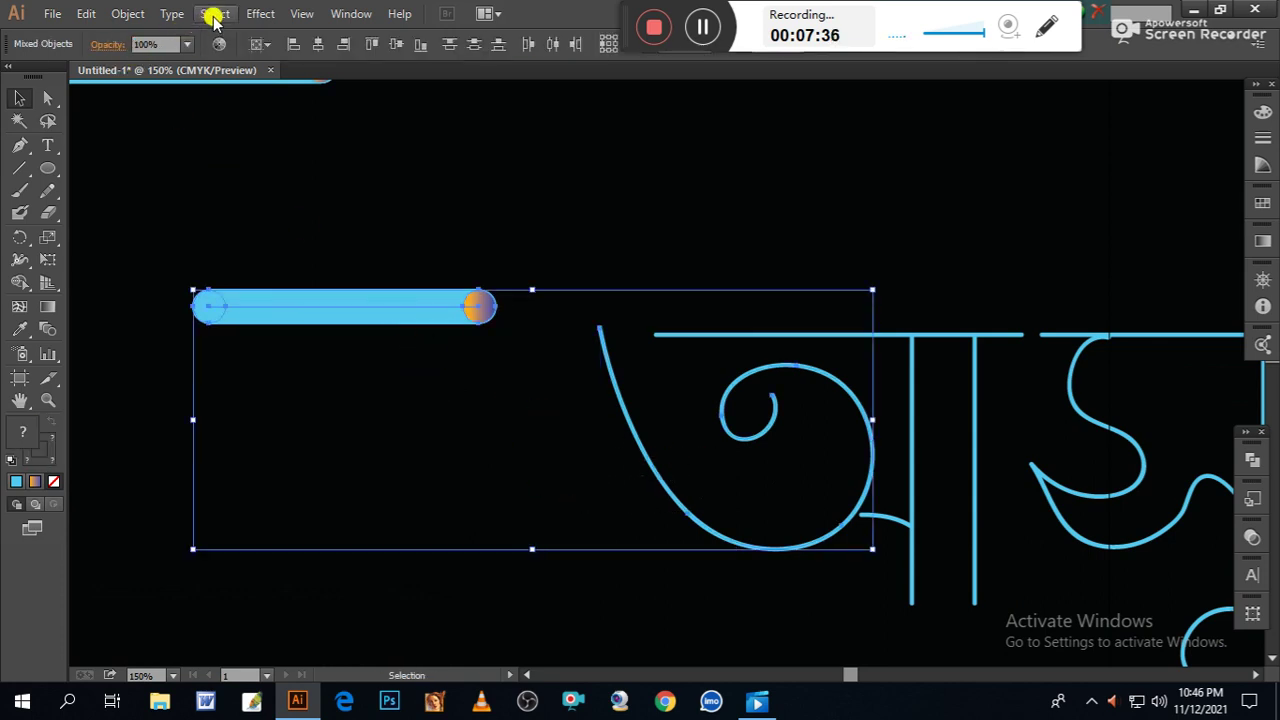
click(125, 14)
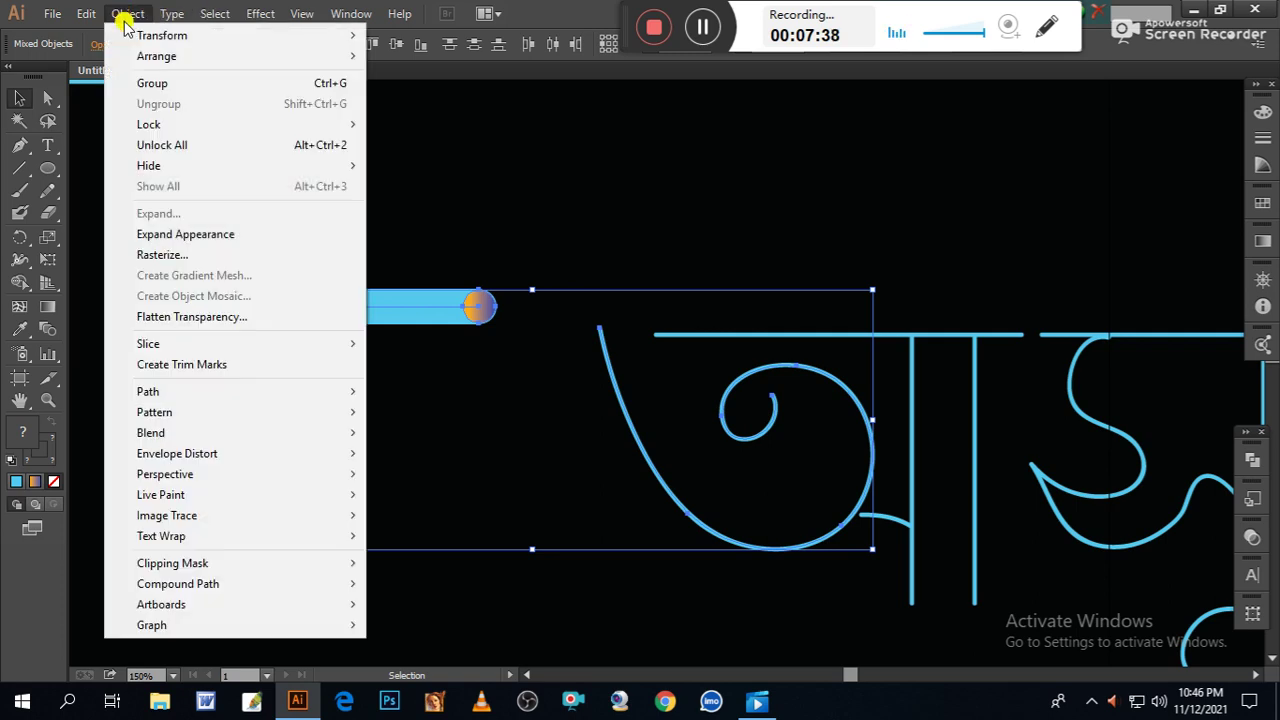
mouse_move(165, 432)
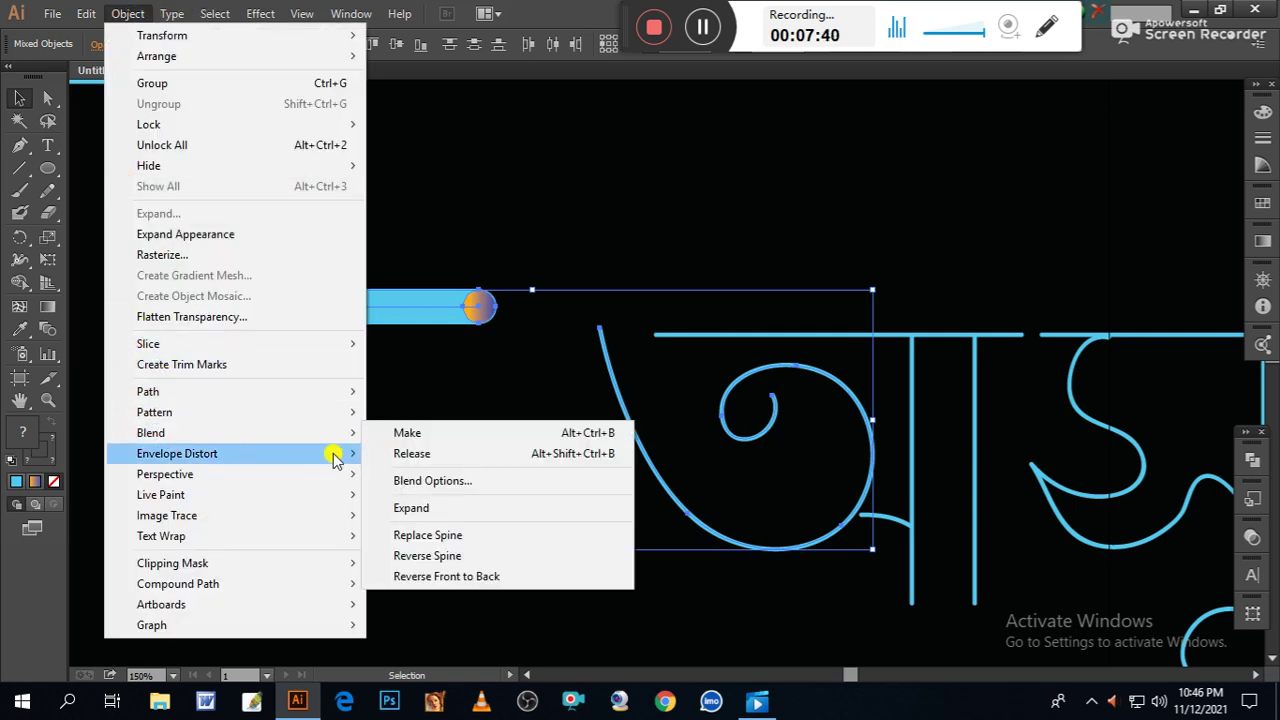
click(437, 540)
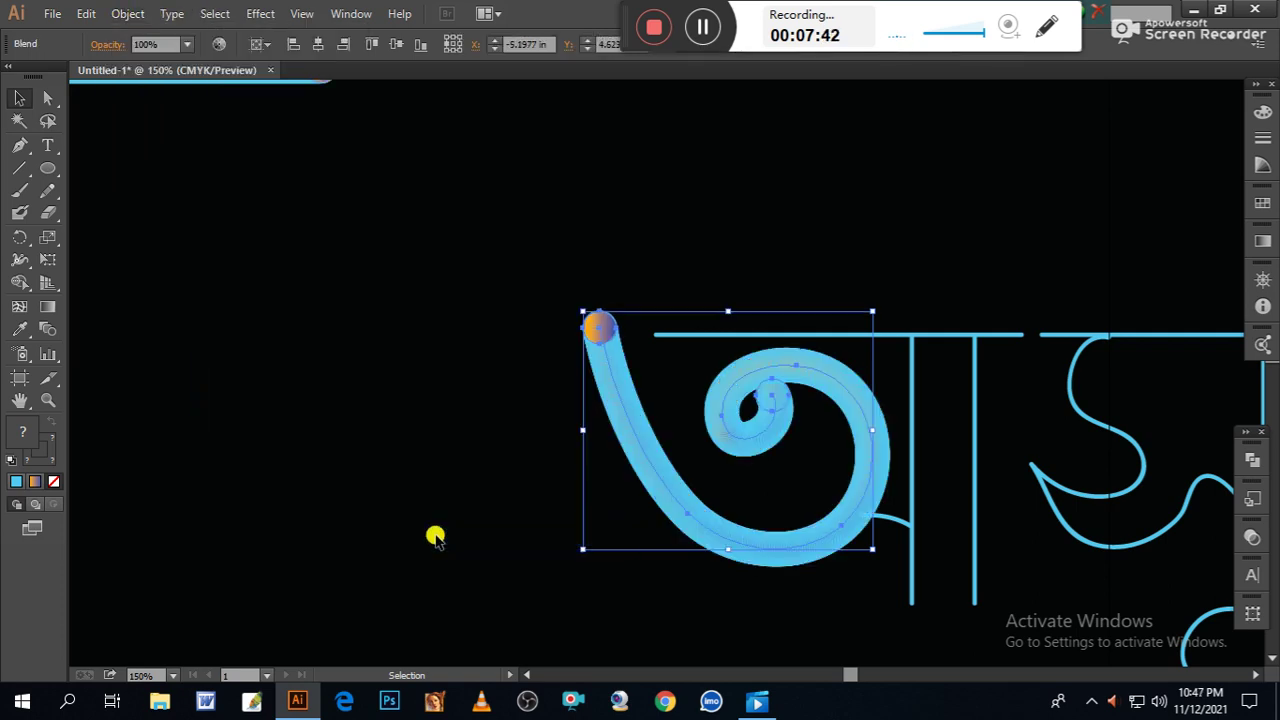
click(362, 428)
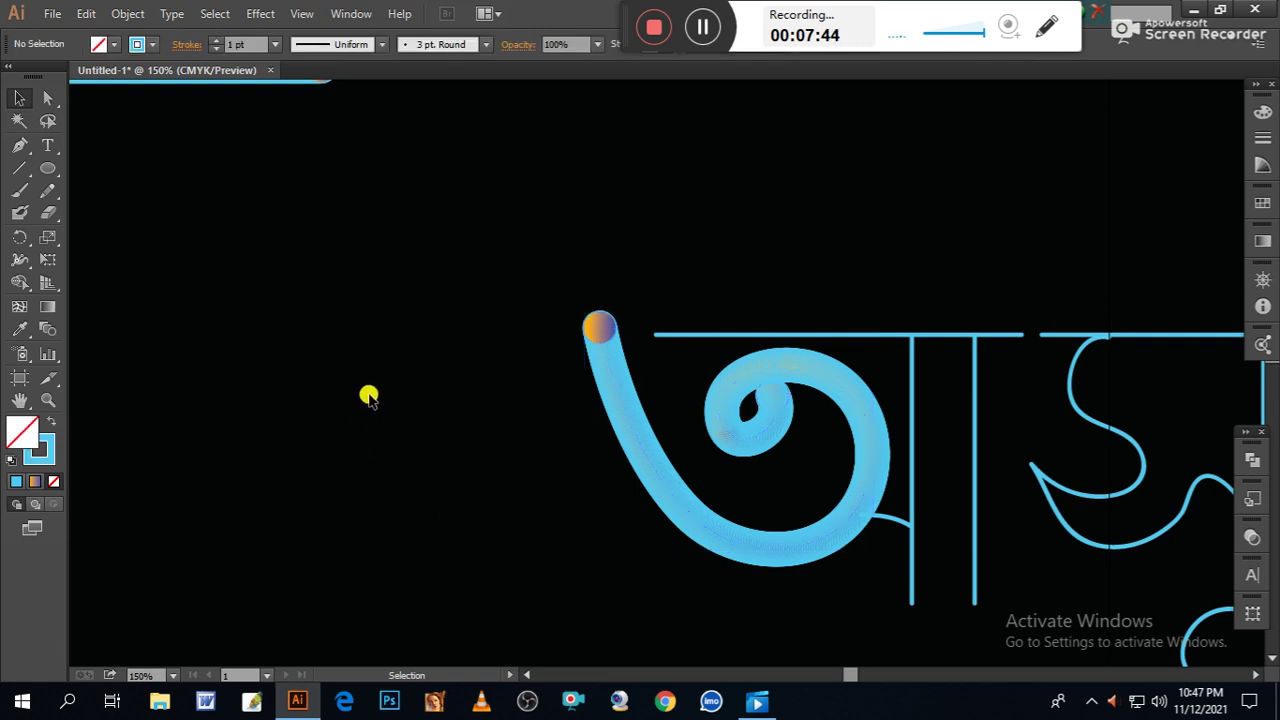
Move the orange gradient stop inward on the circle at the left end of the original blend.
mouse_move(375, 390)
mouse_down()
mouse_move(280, 417)
mouse_move(409, 483)
mouse_move(420, 466)
mouse_move(452, 488)
mouse_up()
drag(340, 400, 428, 440)
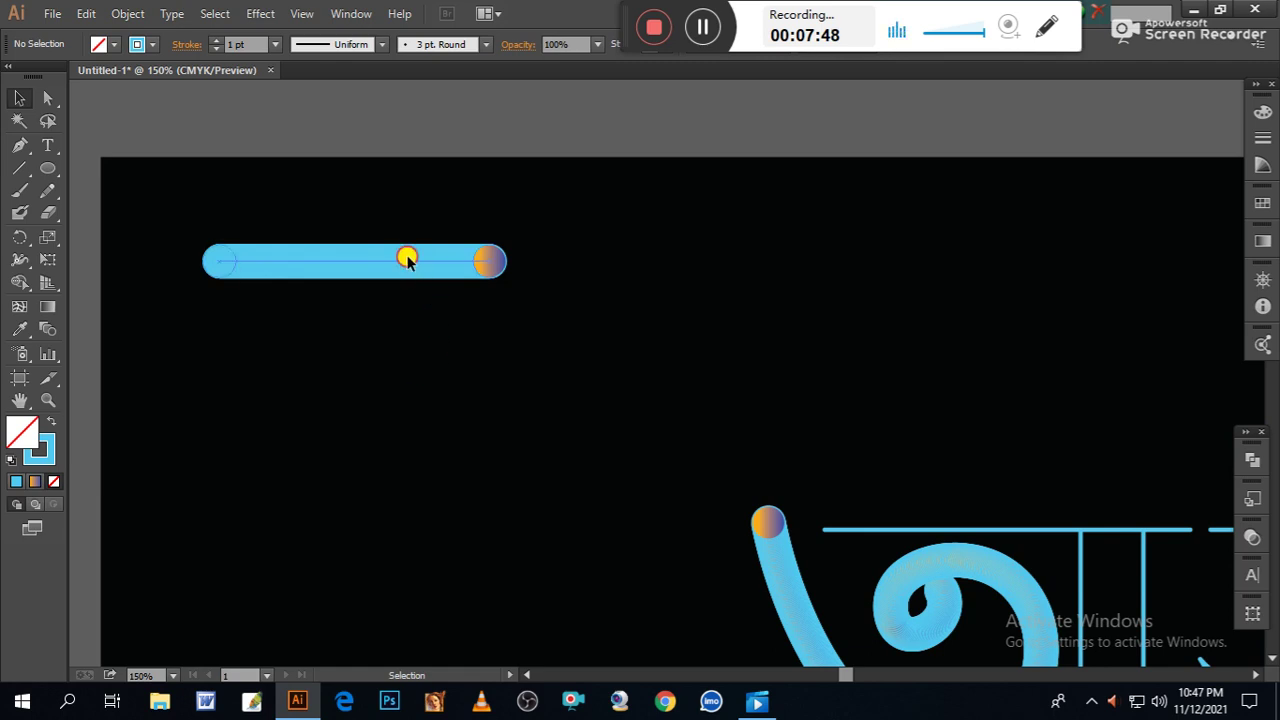
click(407, 262)
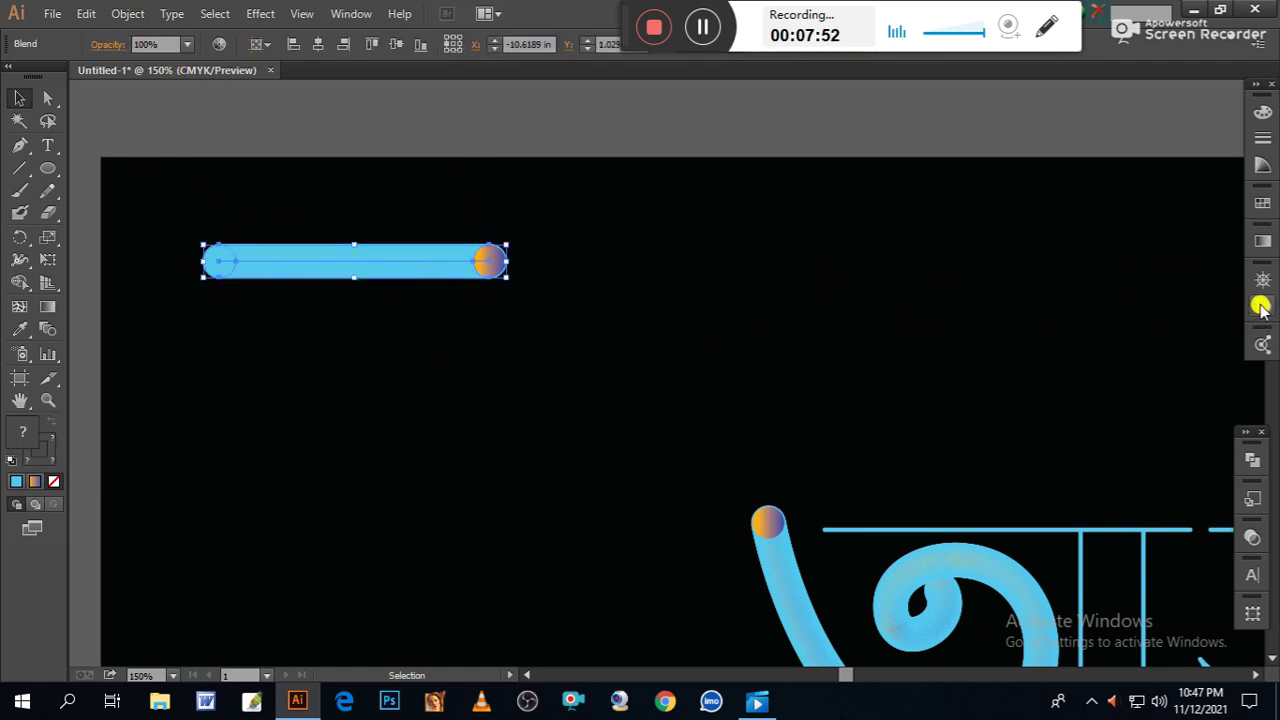
click(1260, 242)
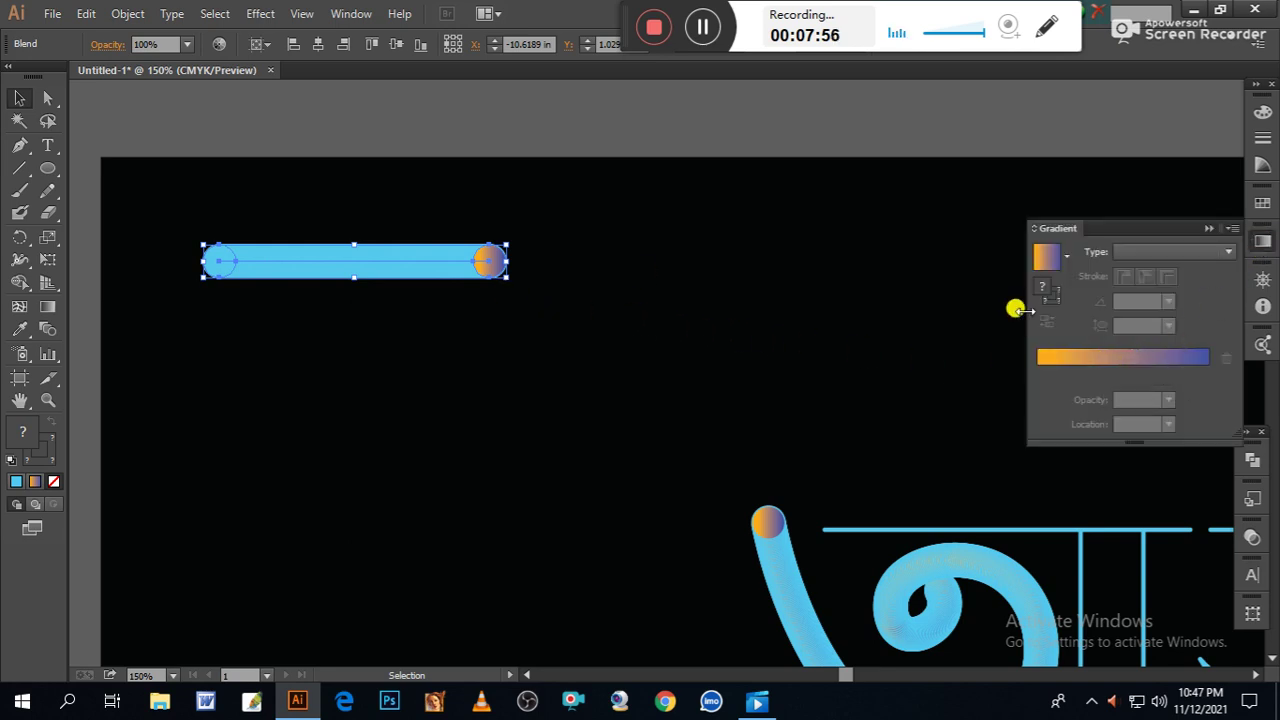
click(553, 291)
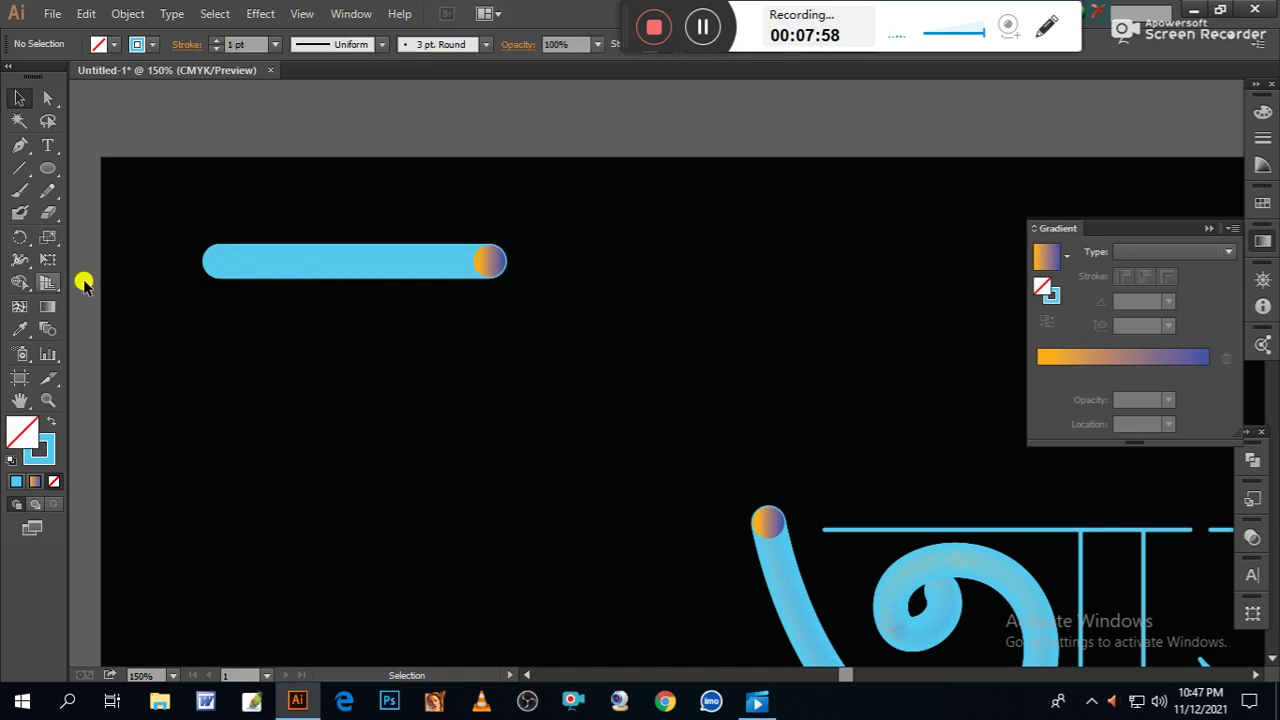
click(48, 99)
click(490, 275)
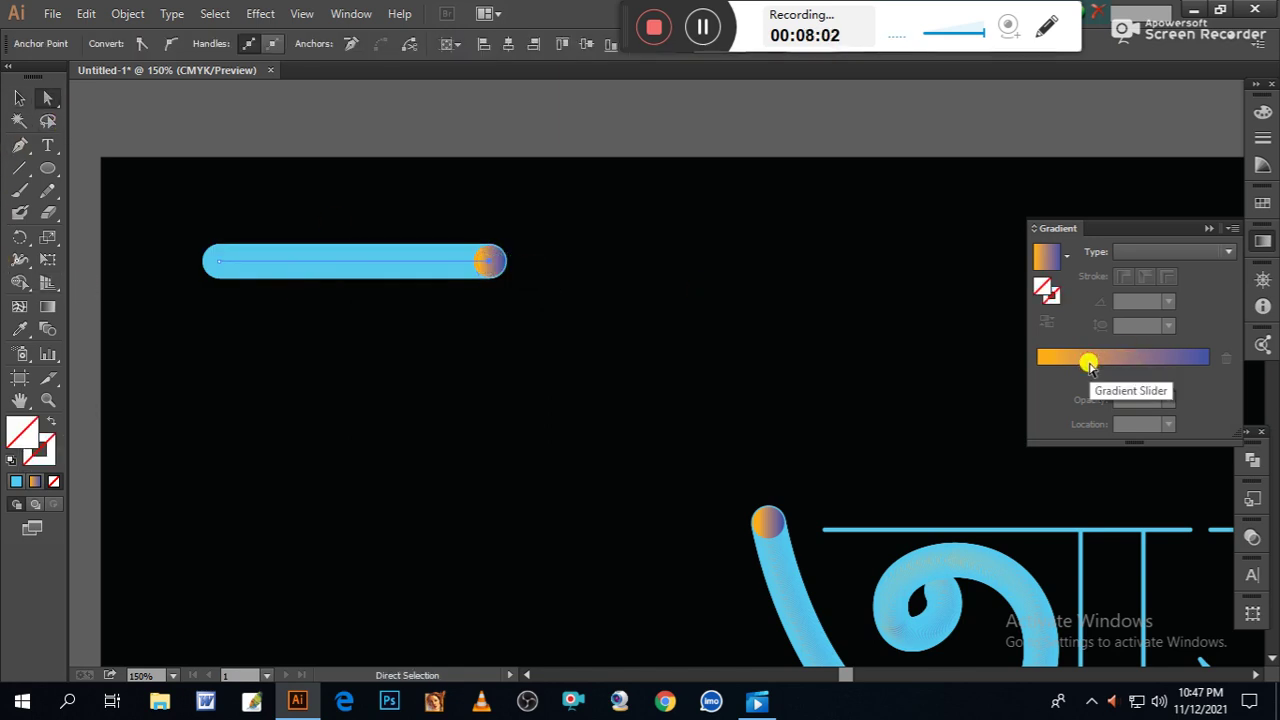
click(209, 263)
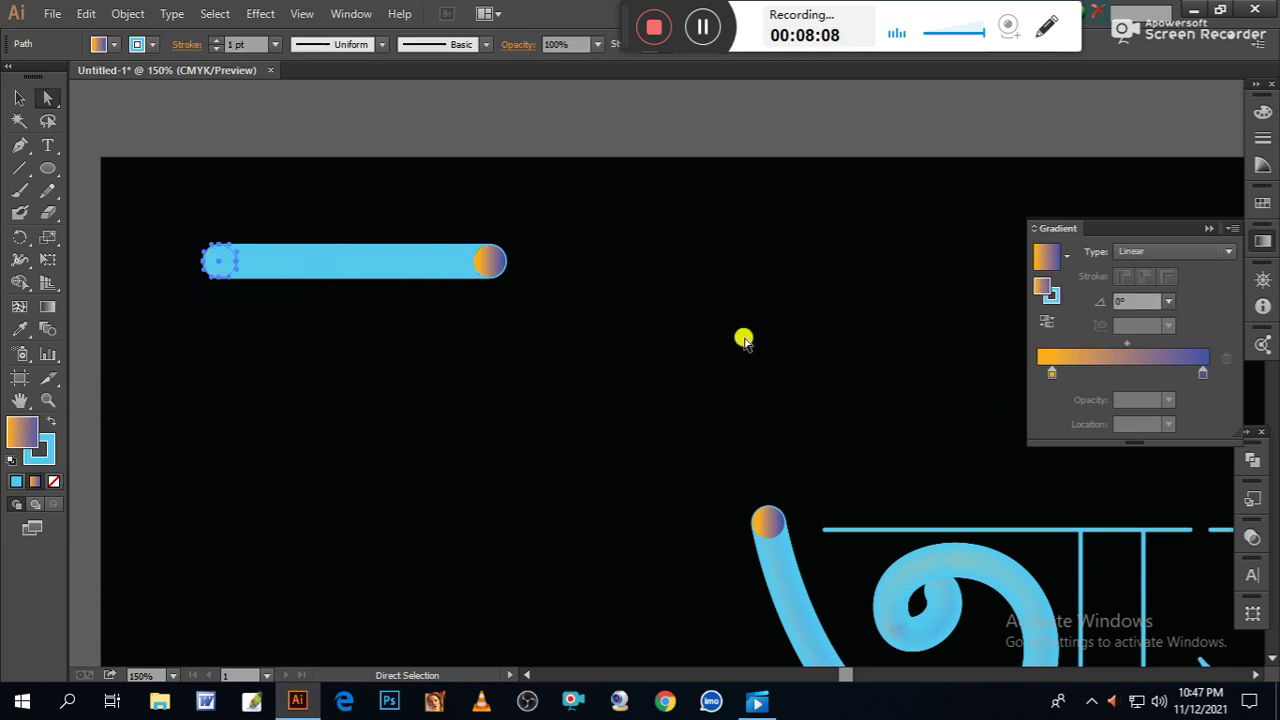
drag(1050, 369, 1087, 375)
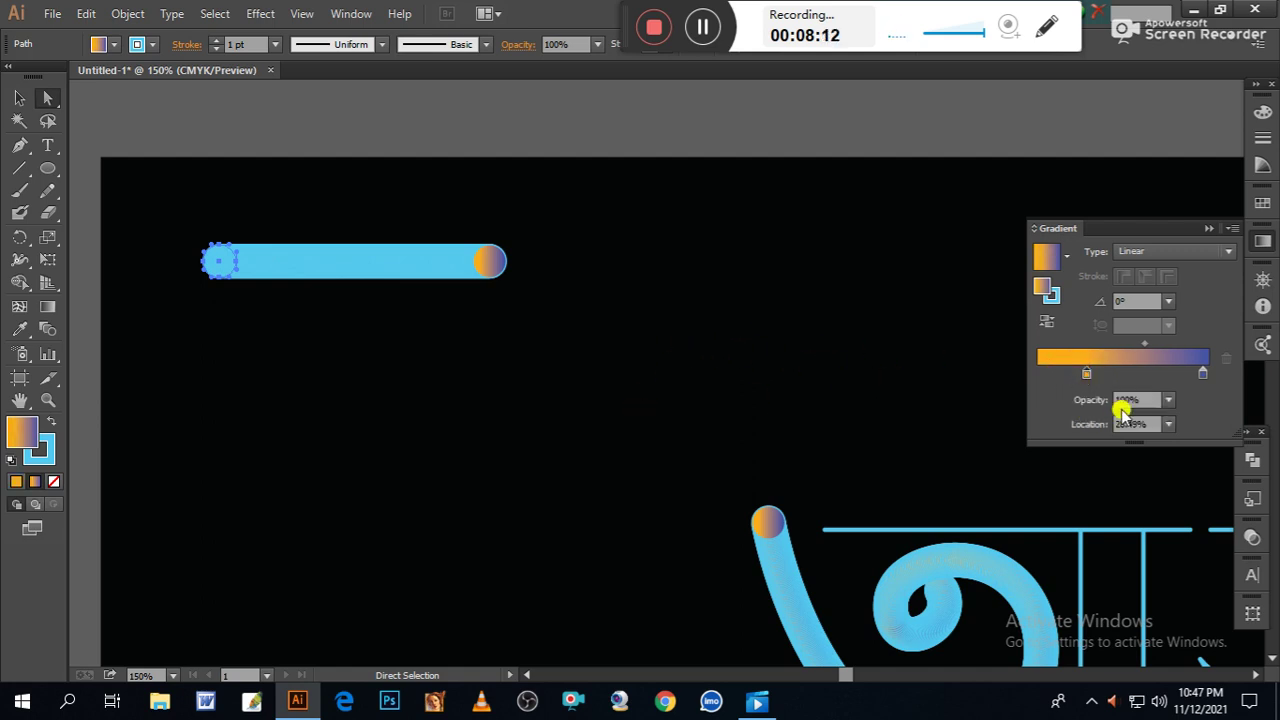
Try to select the gradient circle at the right end of the original blend.
click(486, 262)
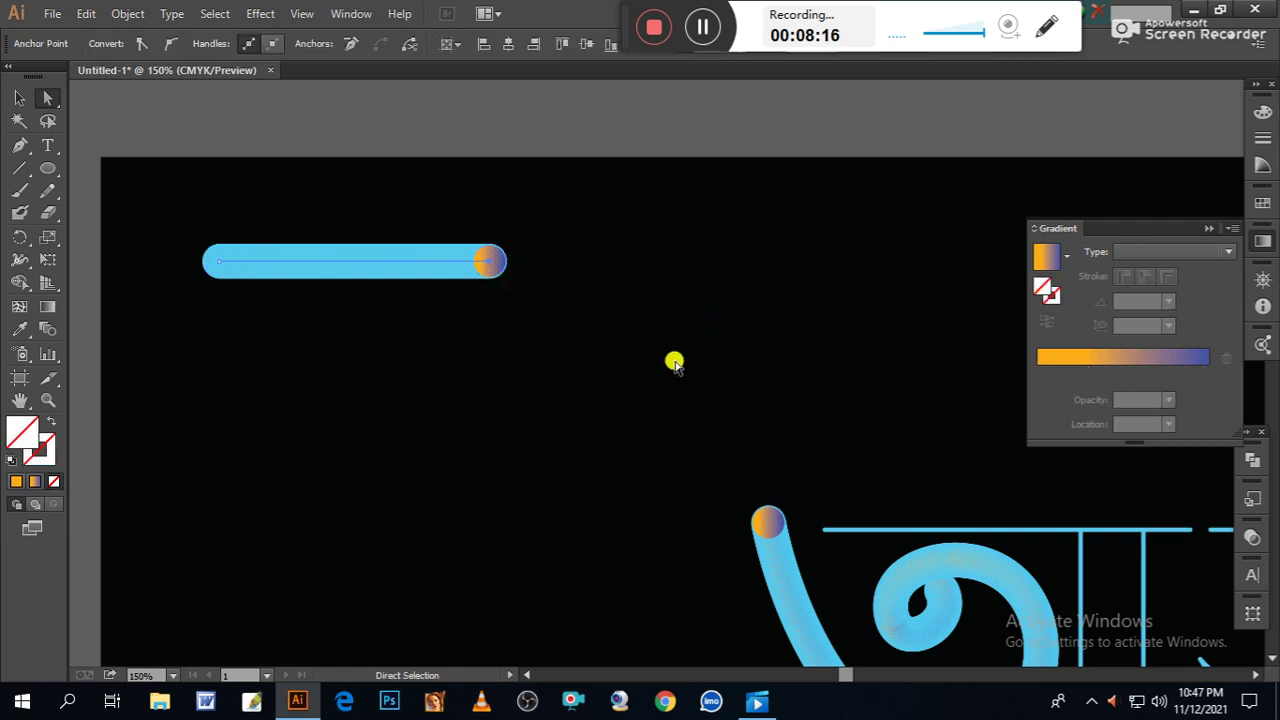
key(ctrl+plus)
key(space)
drag(390, 408, 670, 498)
click(669, 446)
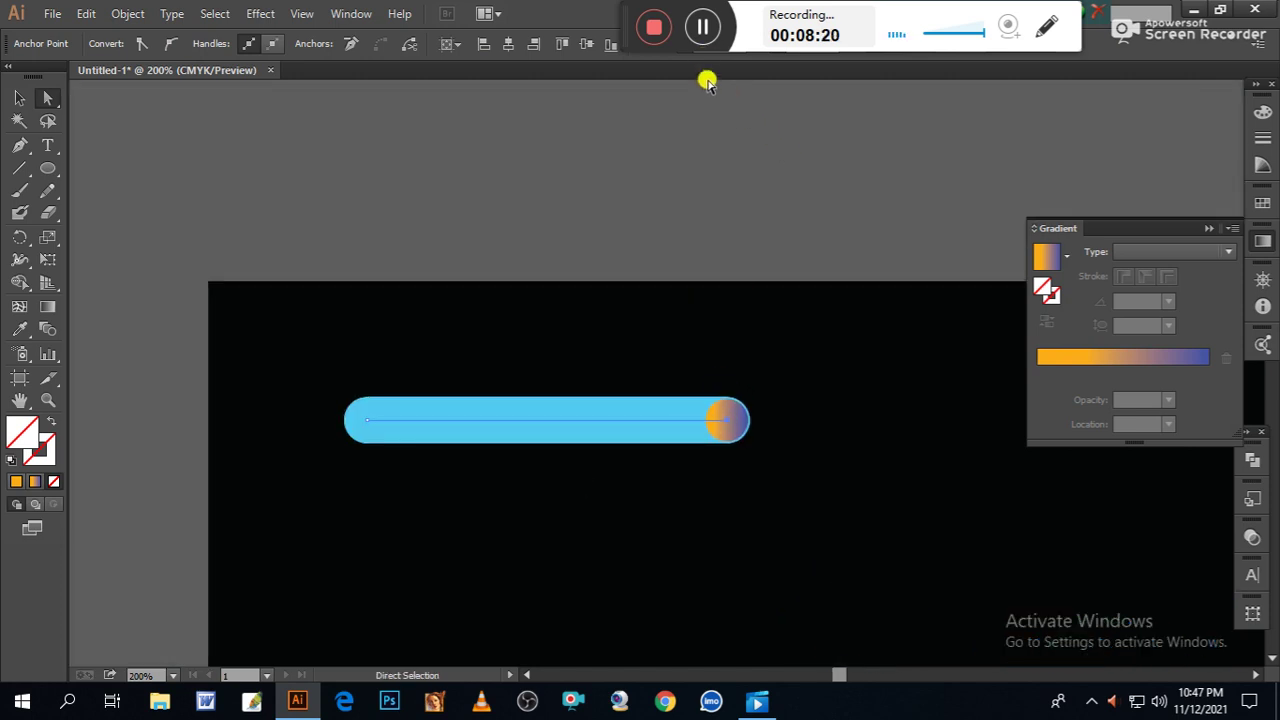
click(701, 26)
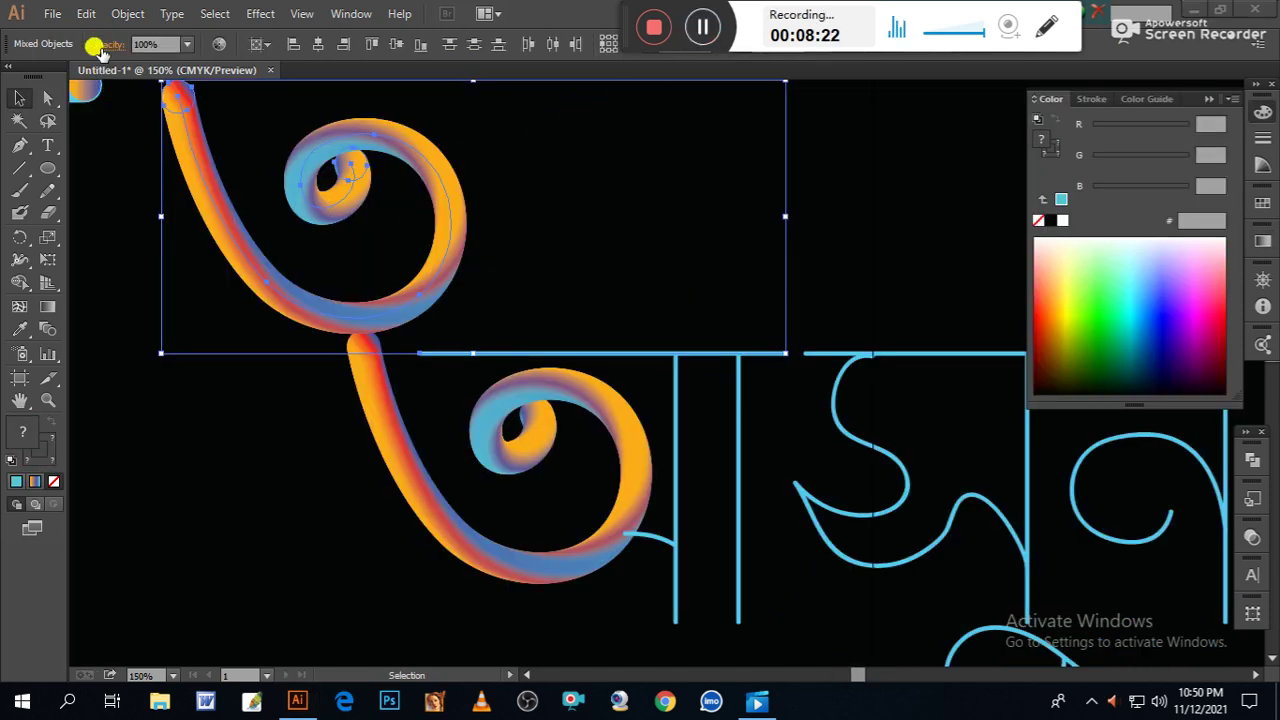
Replace the duplicate multicolour blend's spine with the first letter's horizontal headline bar and deselect it.
click(128, 13)
mouse_move(166, 436)
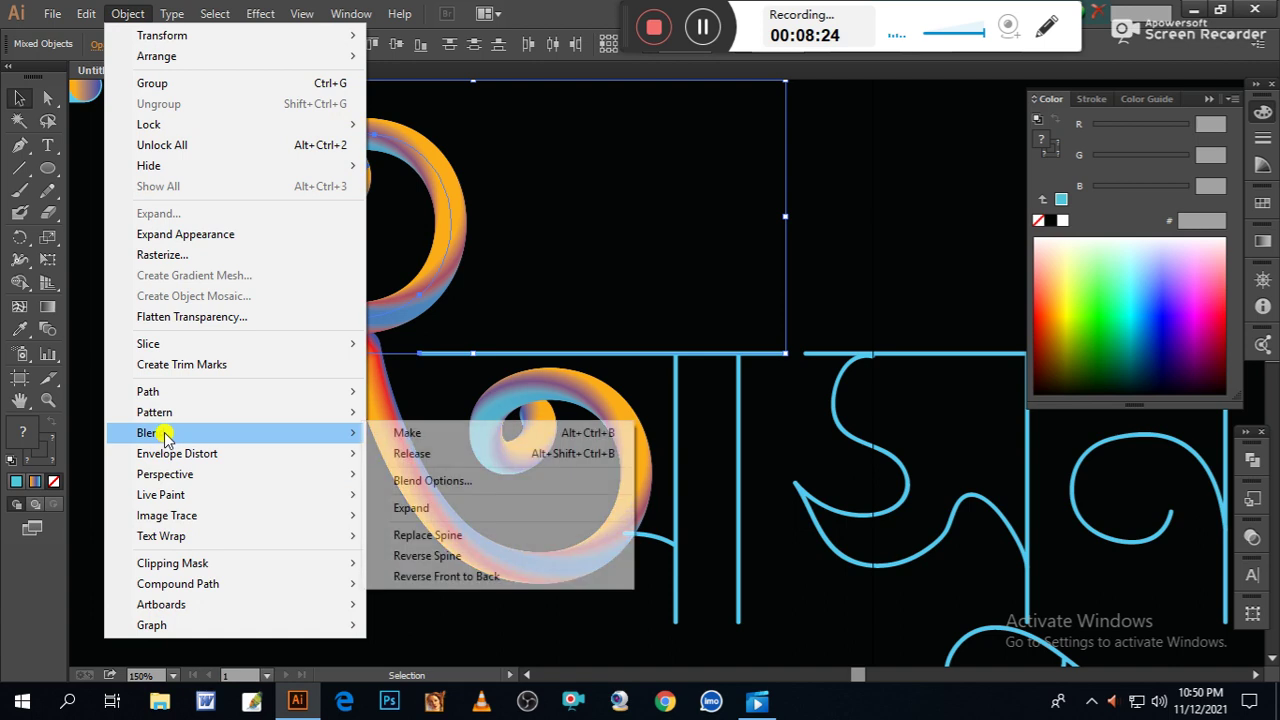
click(412, 535)
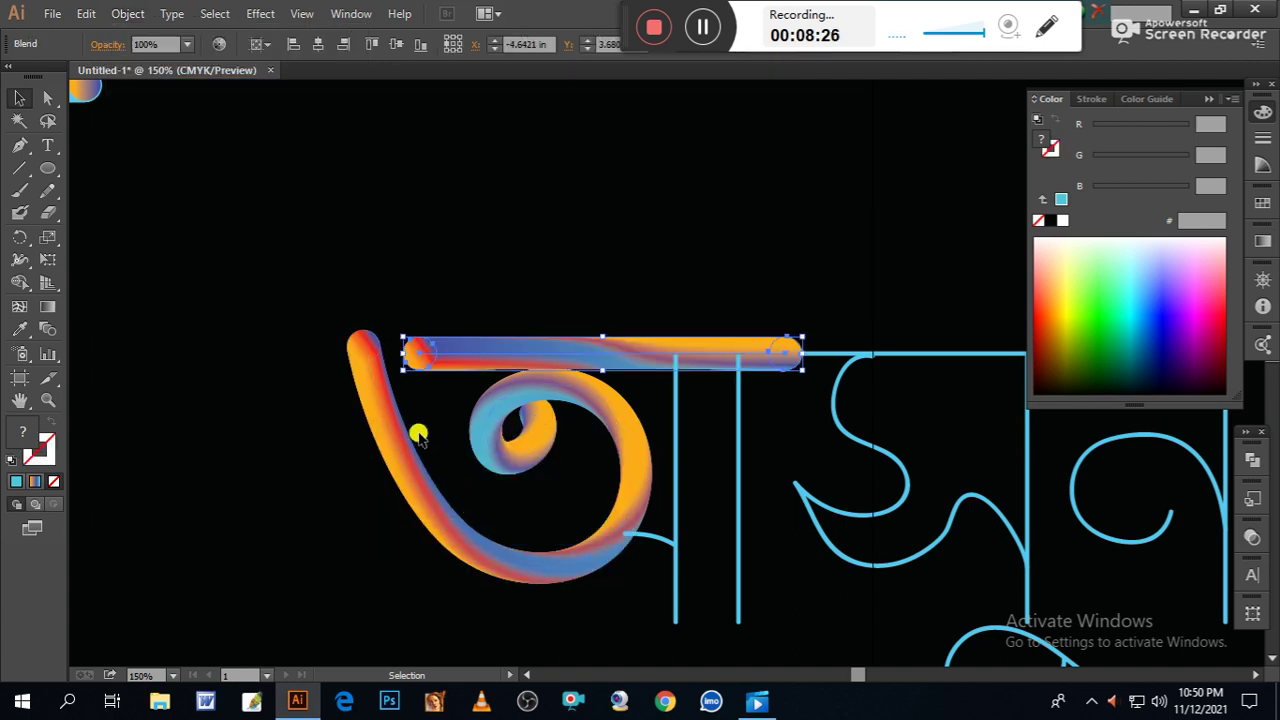
click(263, 337)
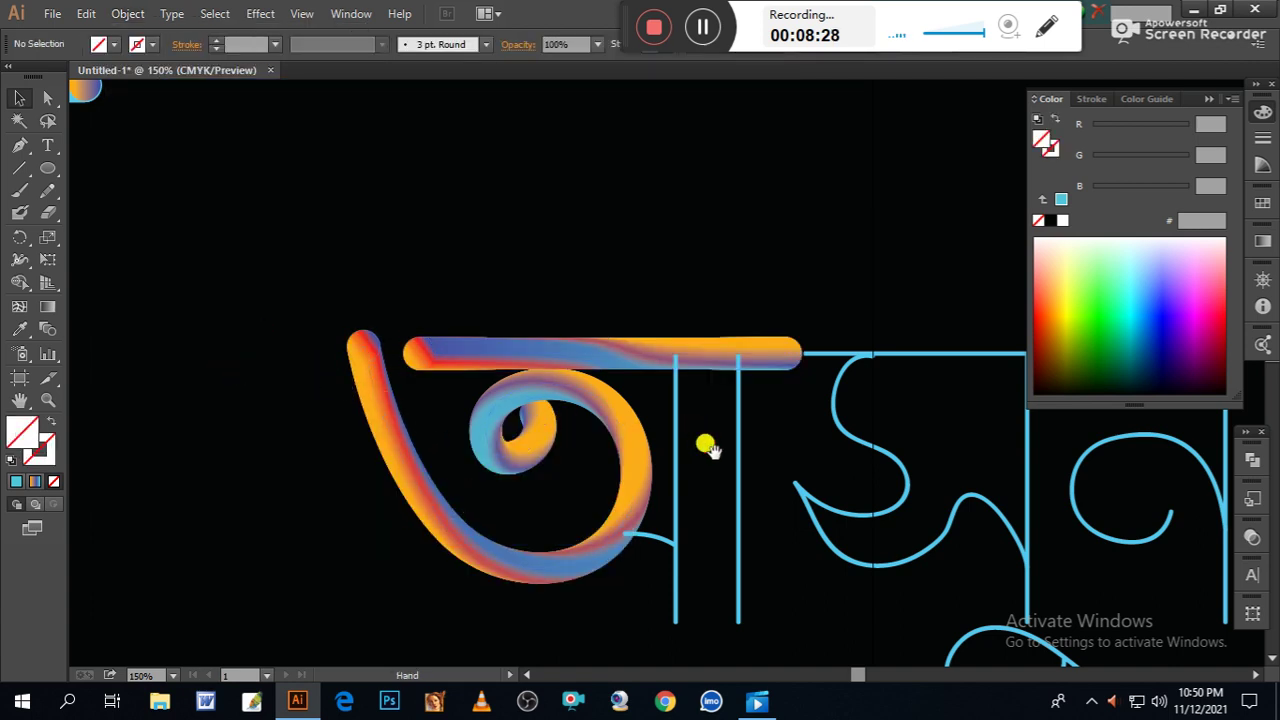
Duplicate the headline bar blend above itself, replace the copy's spine with the second letter's curved stroke, and deselect it.
drag(706, 448, 644, 455)
drag(558, 370, 578, 257)
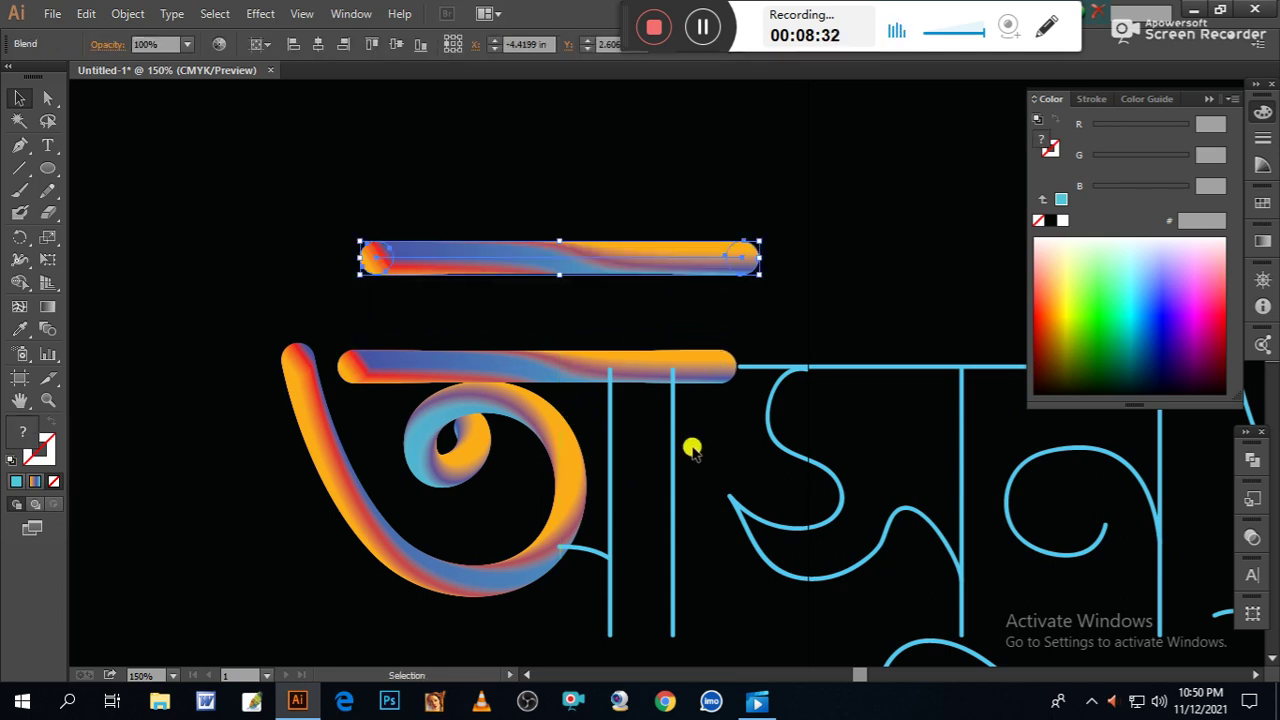
click(806, 480)
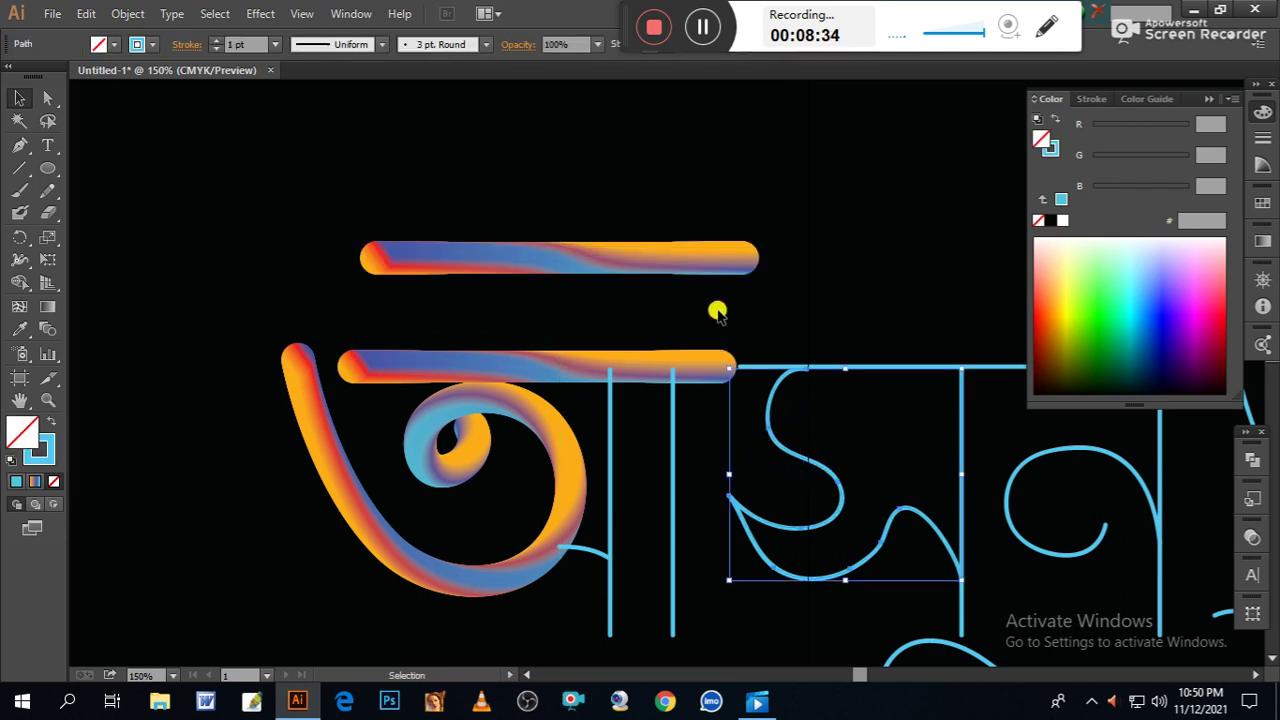
shift+click(690, 258)
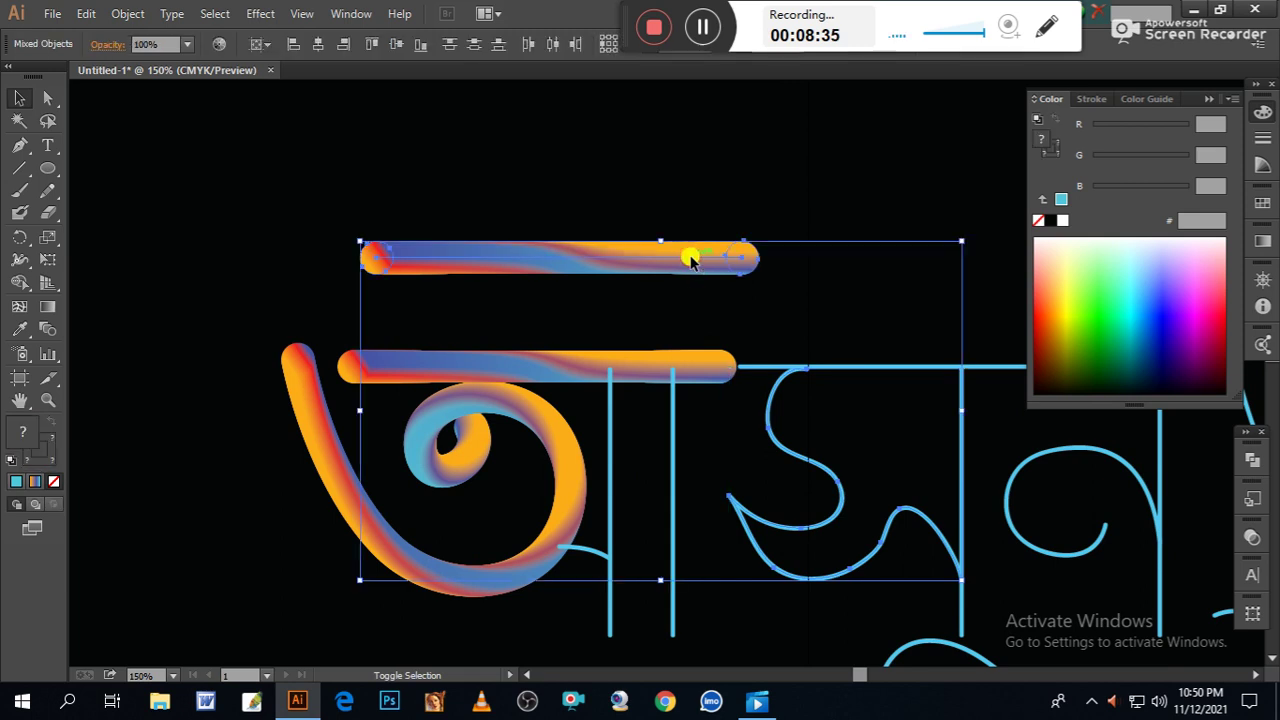
click(130, 14)
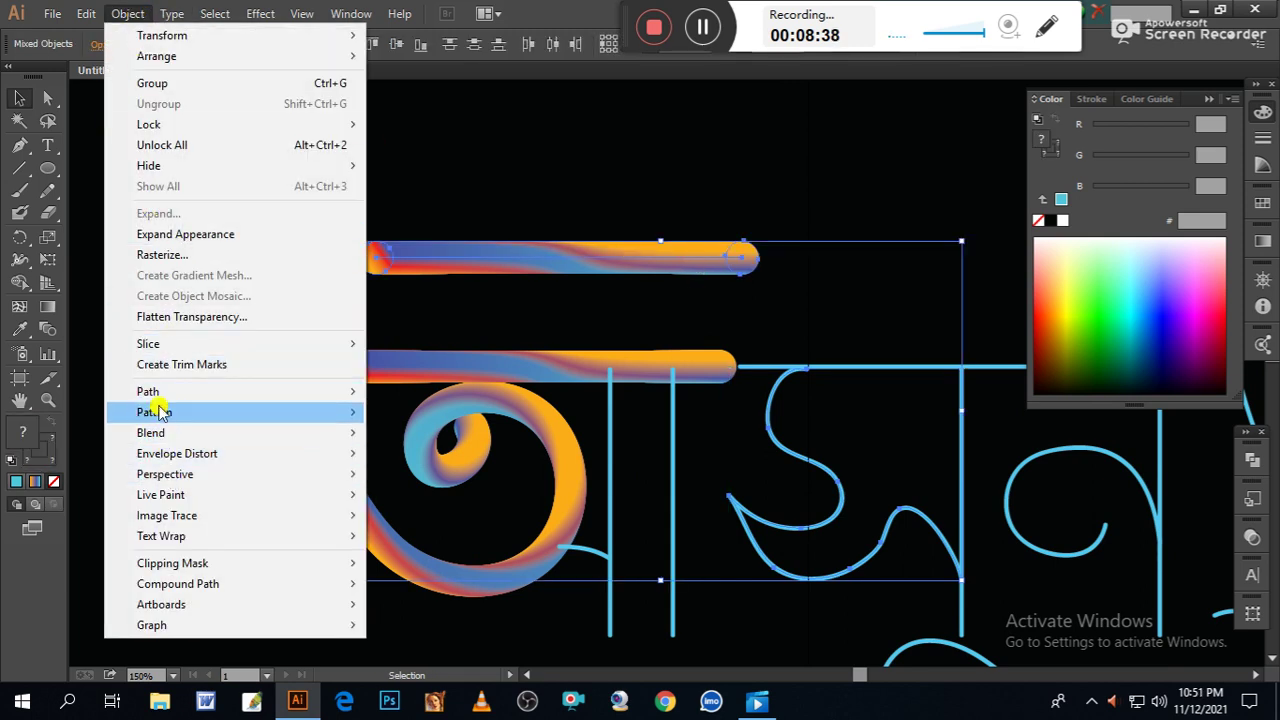
mouse_move(180, 432)
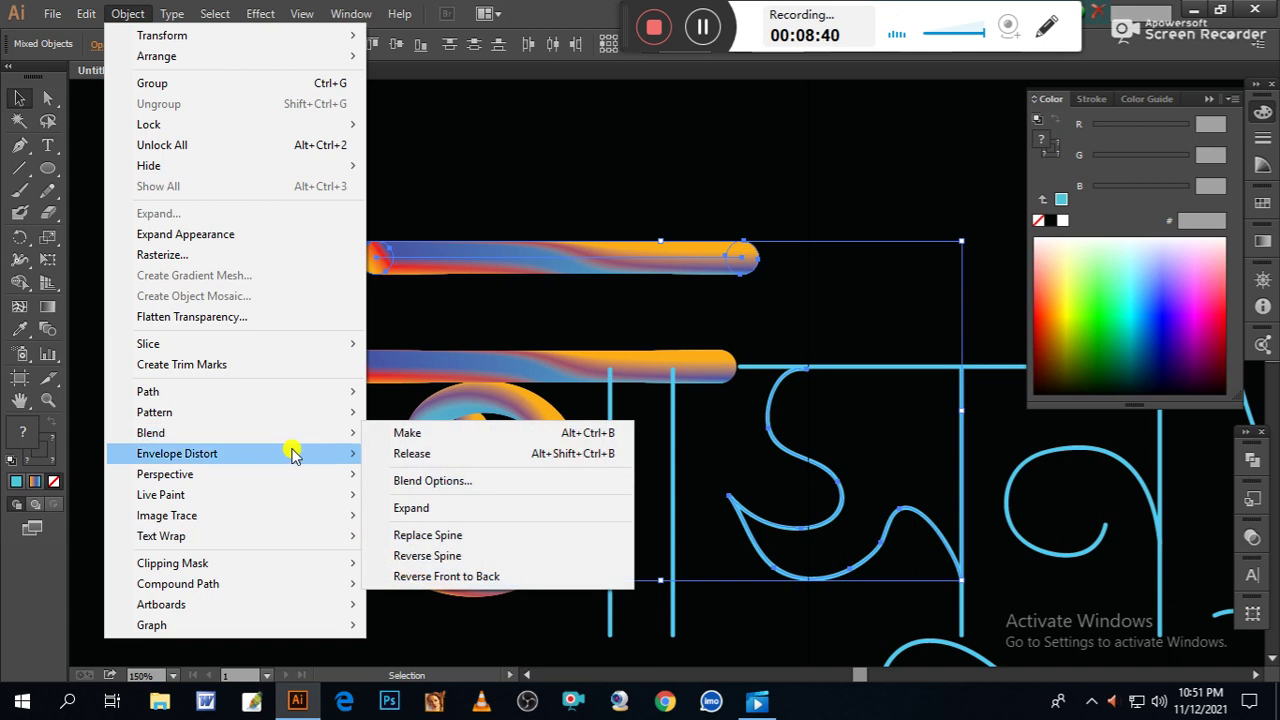
click(440, 532)
click(638, 200)
Place a copy of the first letter's short connecting stroke below the letter and a copy of the headline bar blend above it.
key(space)
drag(714, 246, 581, 146)
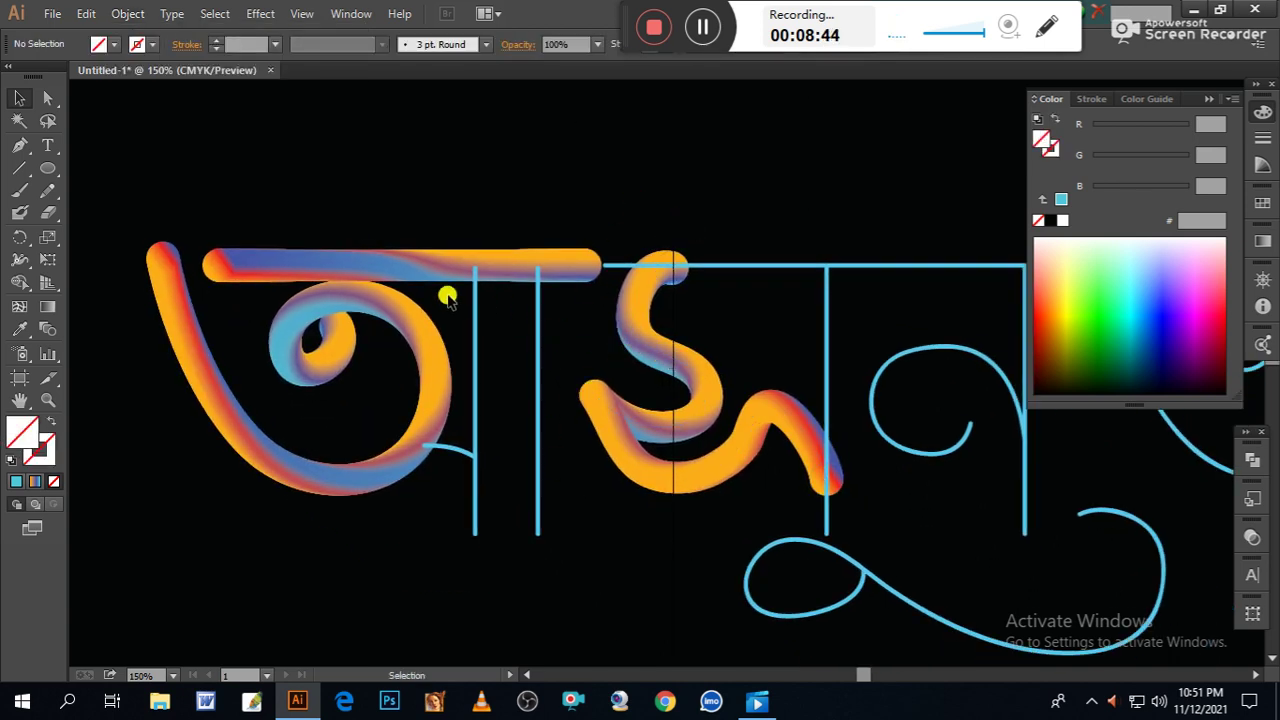
drag(449, 448, 398, 585)
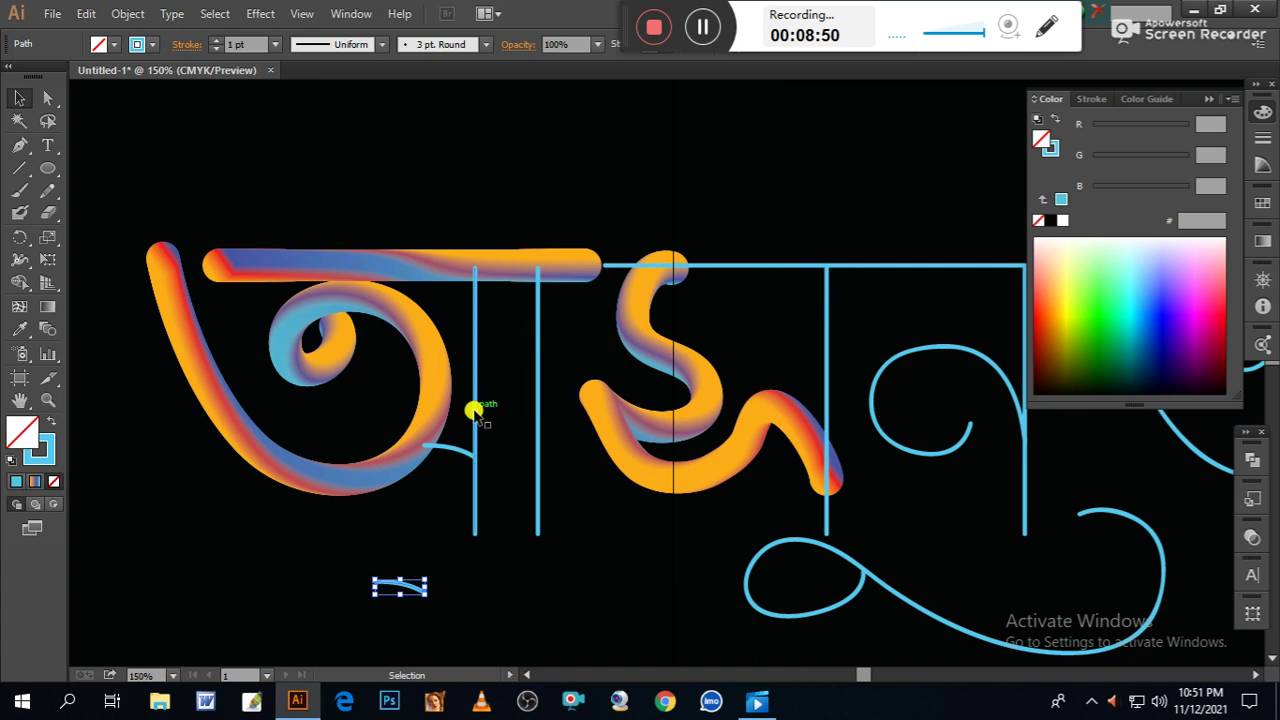
drag(332, 270, 367, 163)
Replace the copied bar blend's spine with the duplicated short connecting stroke and deselect the result.
shift+click(400, 584)
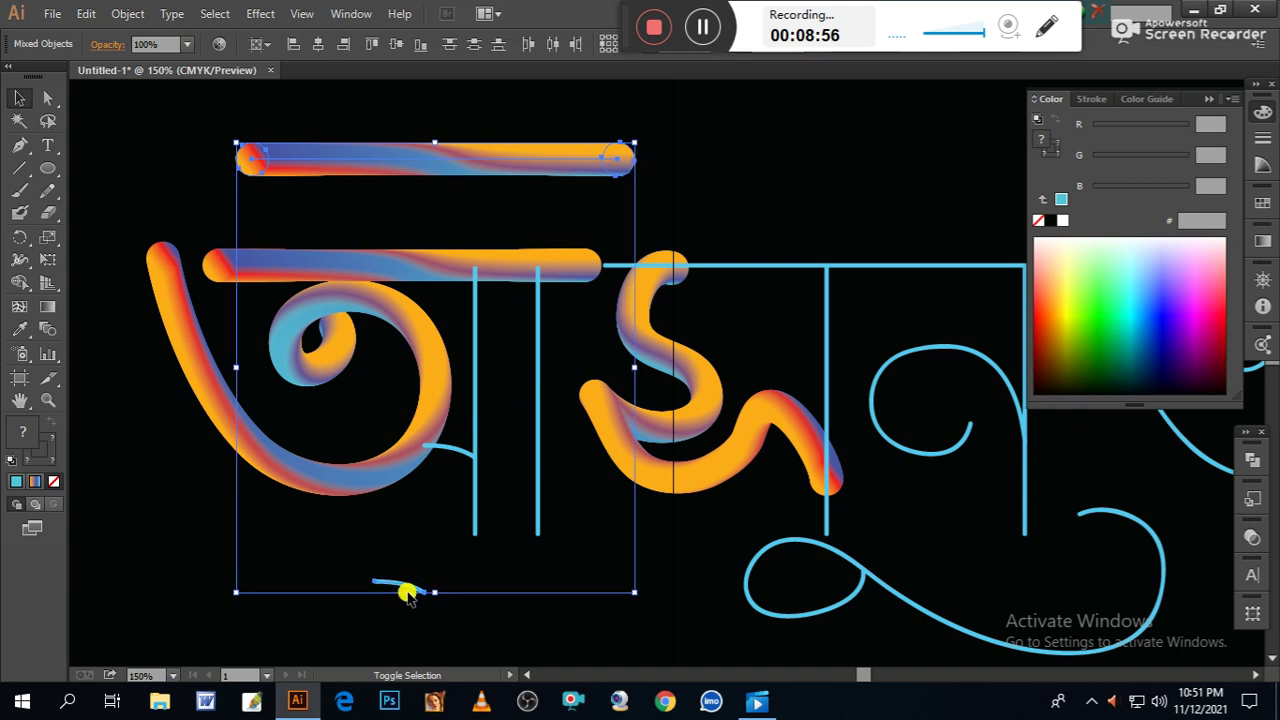
click(128, 14)
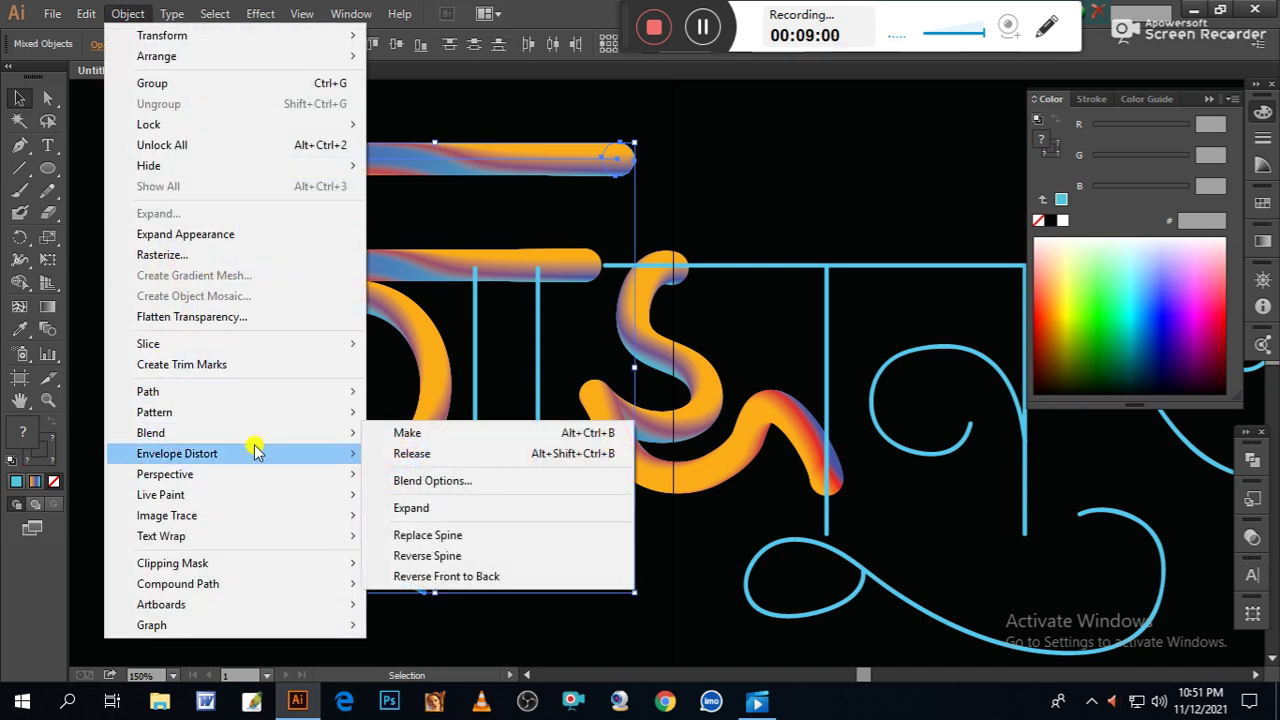
click(418, 535)
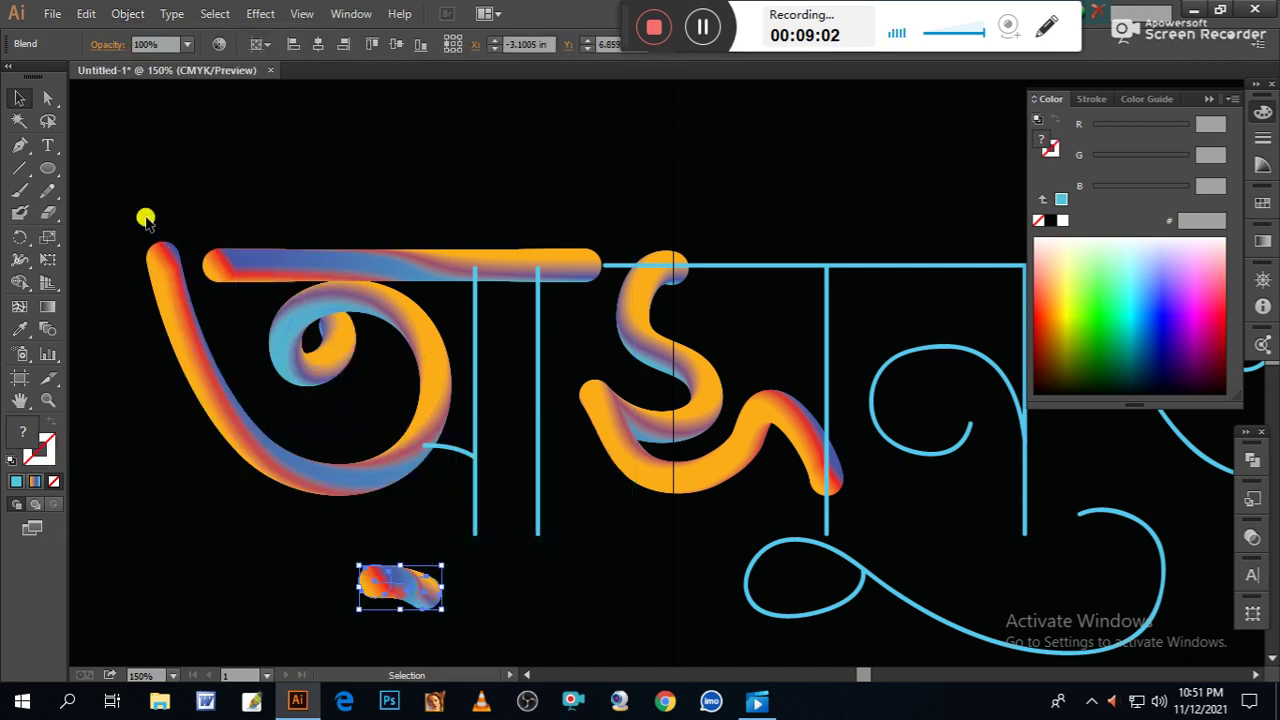
click(162, 146)
Move the short blend to the empty area left of the lettering and duplicate it repeatedly downward into an evenly spaced column.
drag(530, 496, 575, 463)
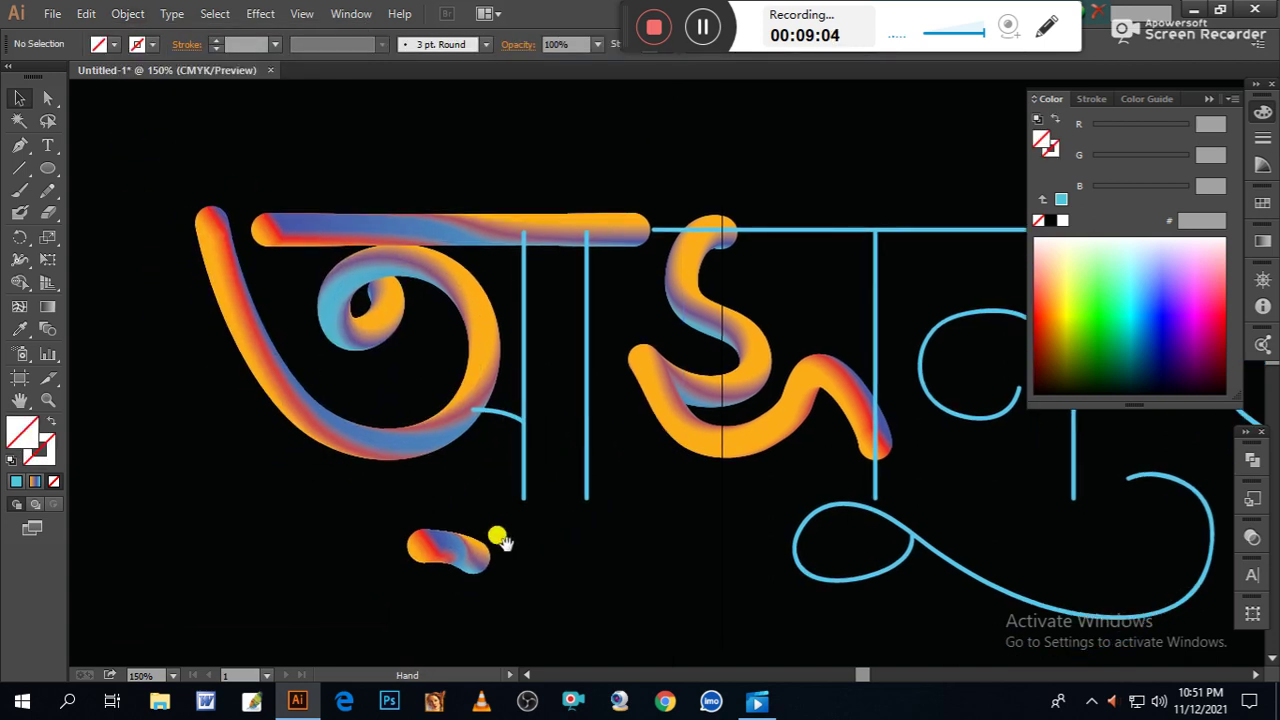
drag(527, 545, 783, 485)
drag(703, 495, 209, 188)
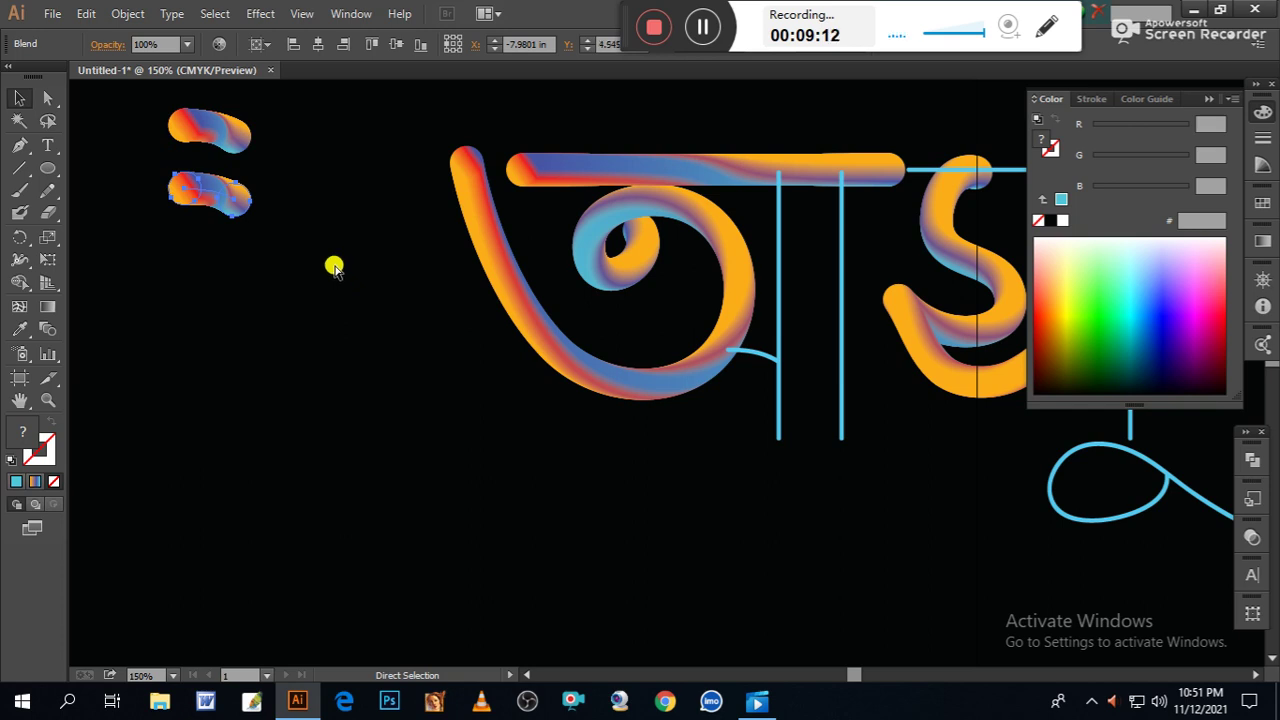
key(ctrl+d)
key(ctrl+d)
key(ctrl+d)
key(a)
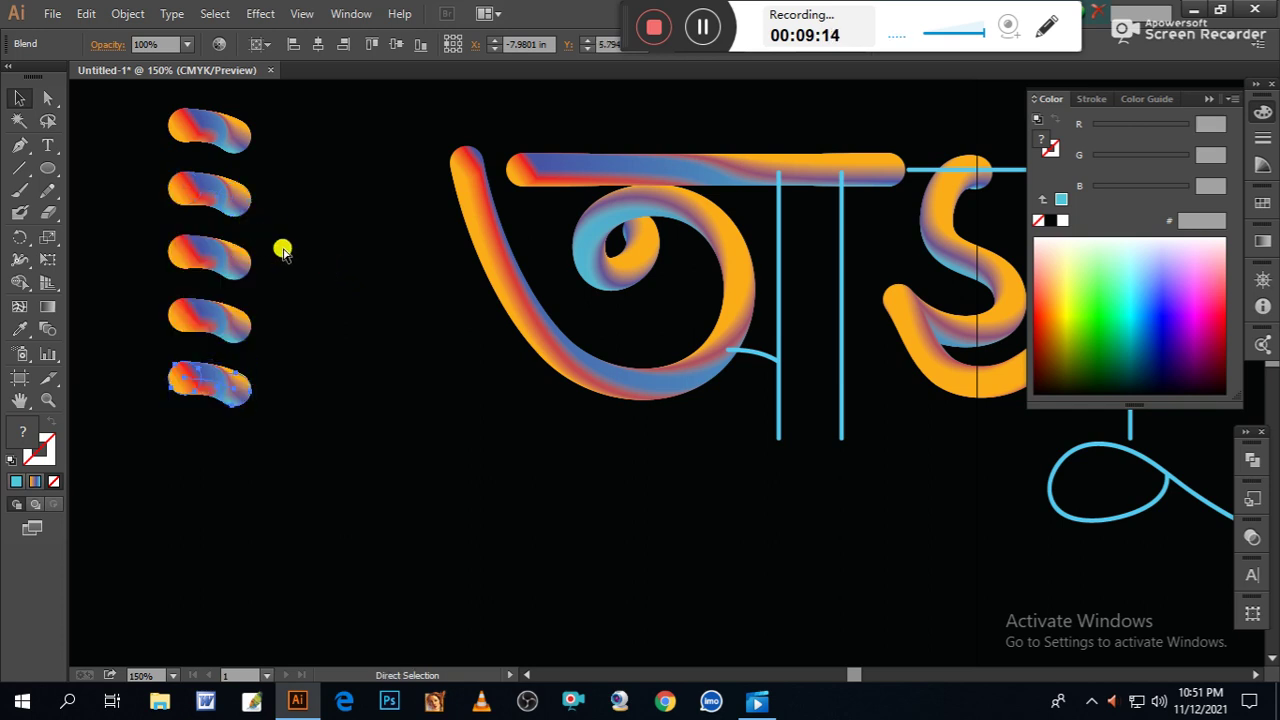
key(ctrl+d)
key(ctrl+d)
key(ctrl+d)
key(ctrl+d)
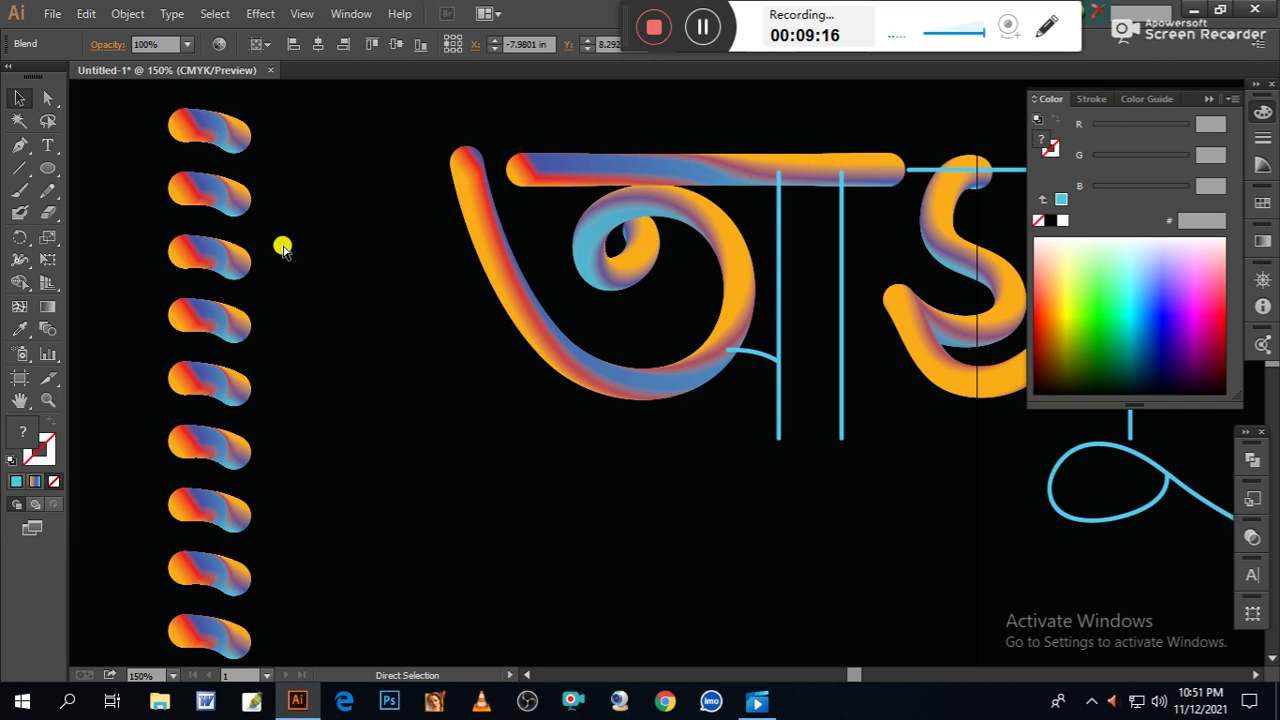
Replace the spine of the column's top short blend with the first letter's first vertical stem and deselect it.
key(space)
drag(460, 374, 303, 406)
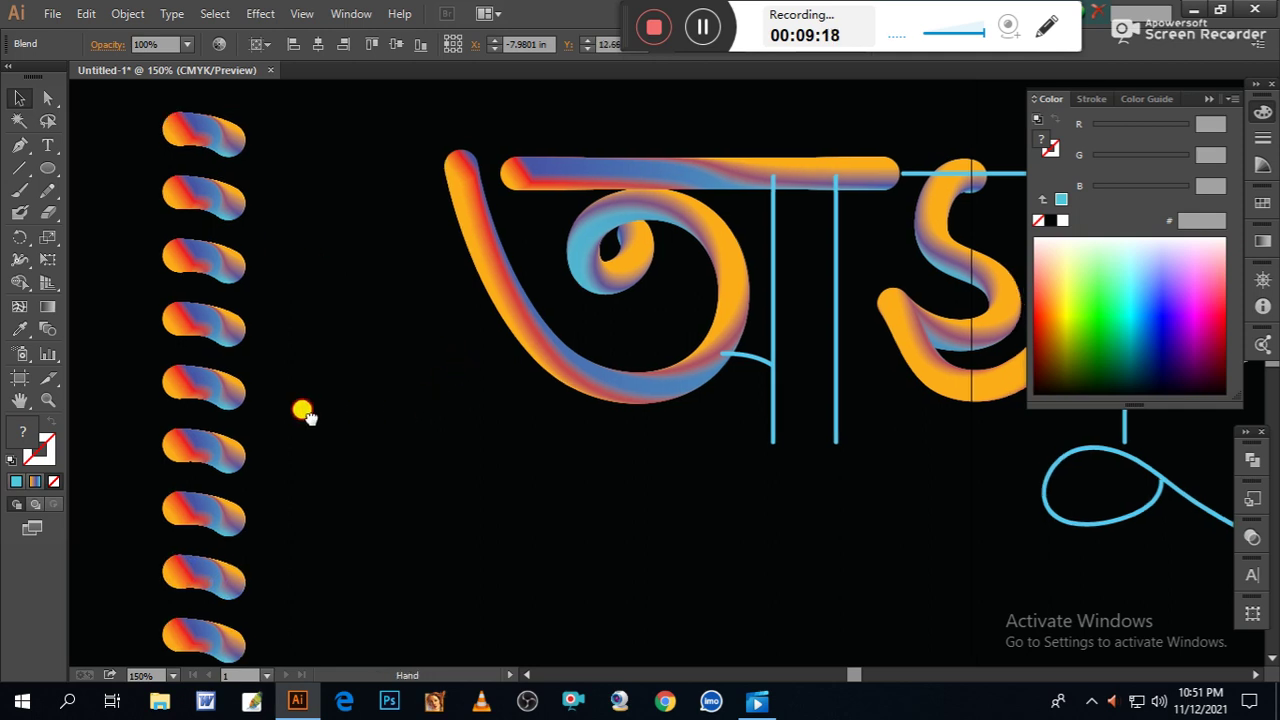
drag(616, 386, 624, 384)
drag(420, 526, 636, 500)
click(846, 418)
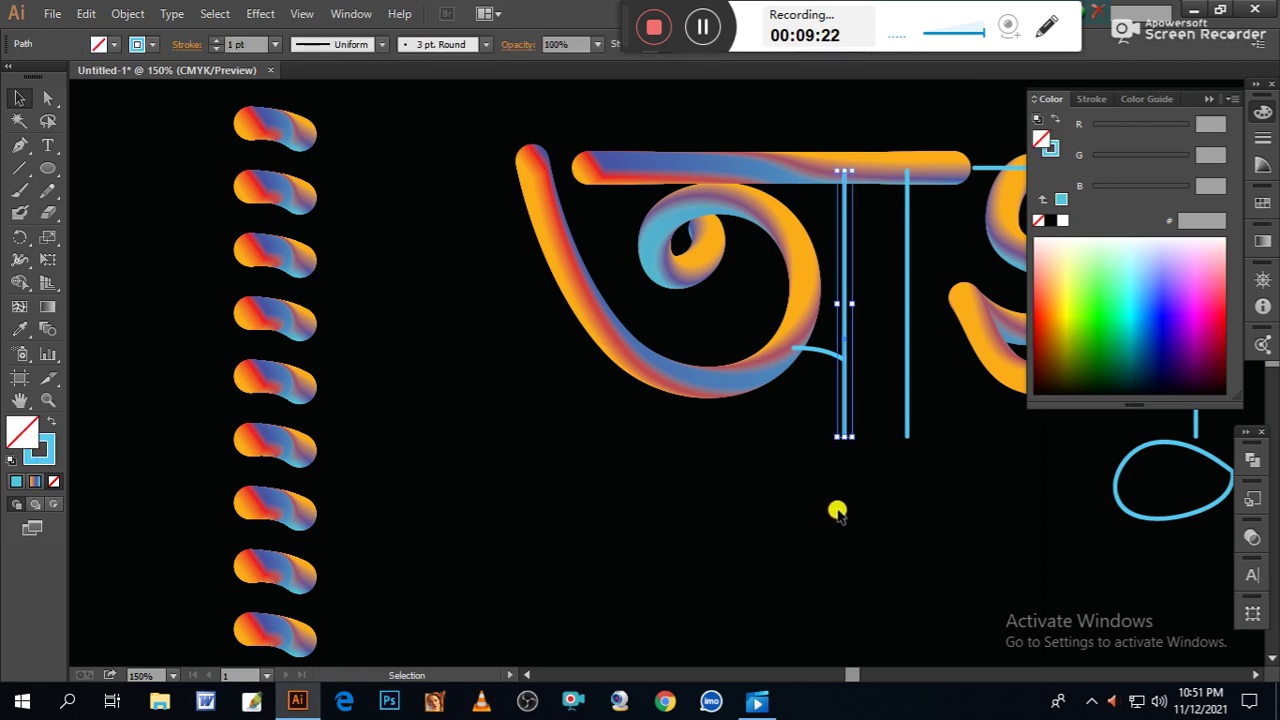
shift+click(289, 129)
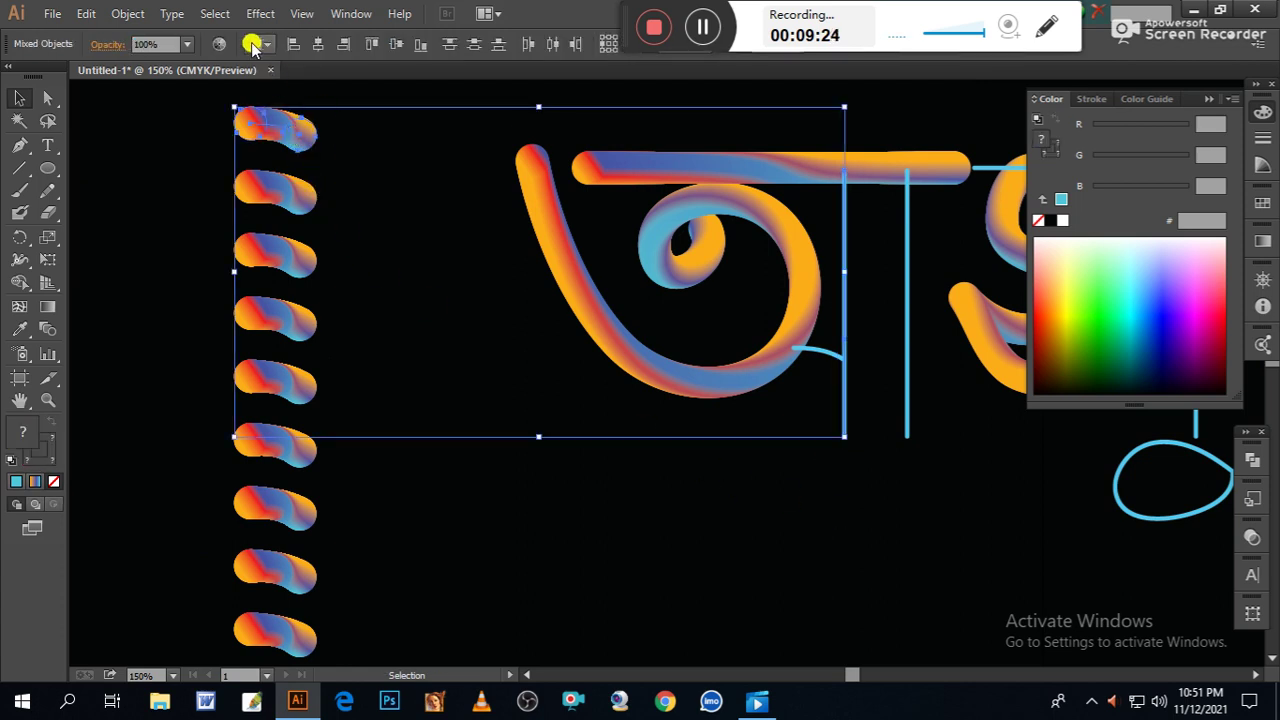
click(127, 14)
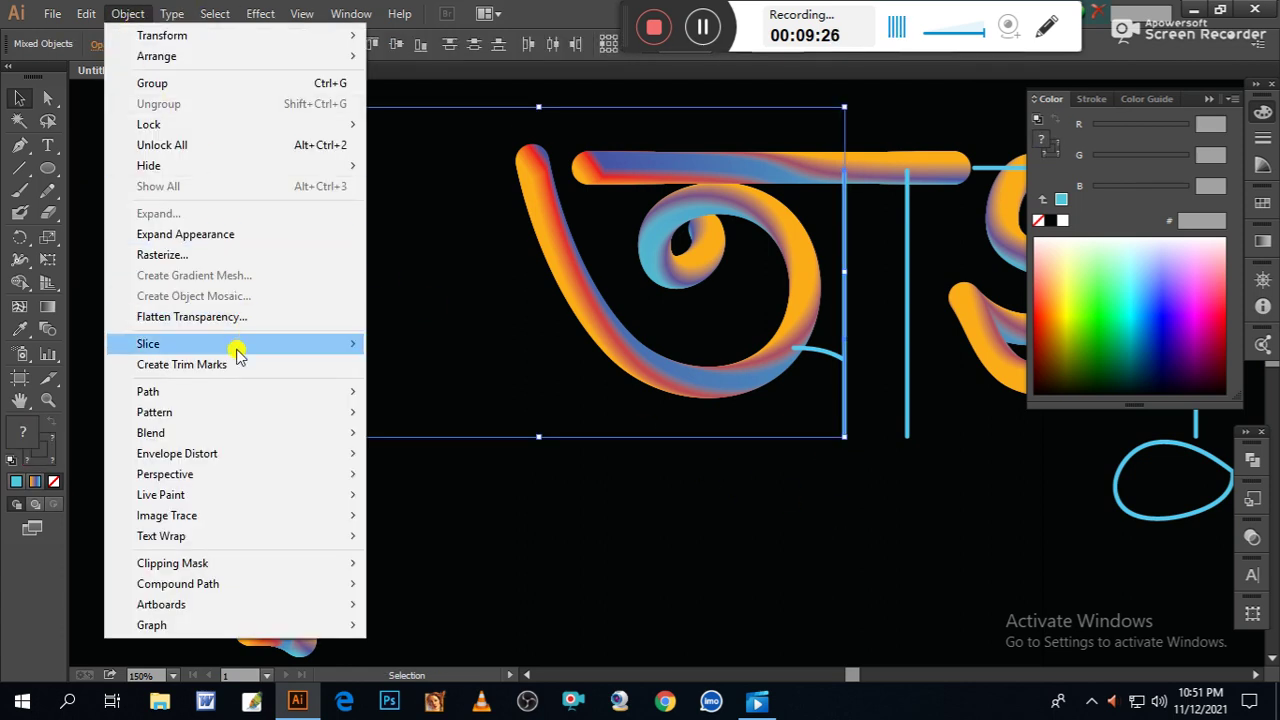
mouse_move(203, 430)
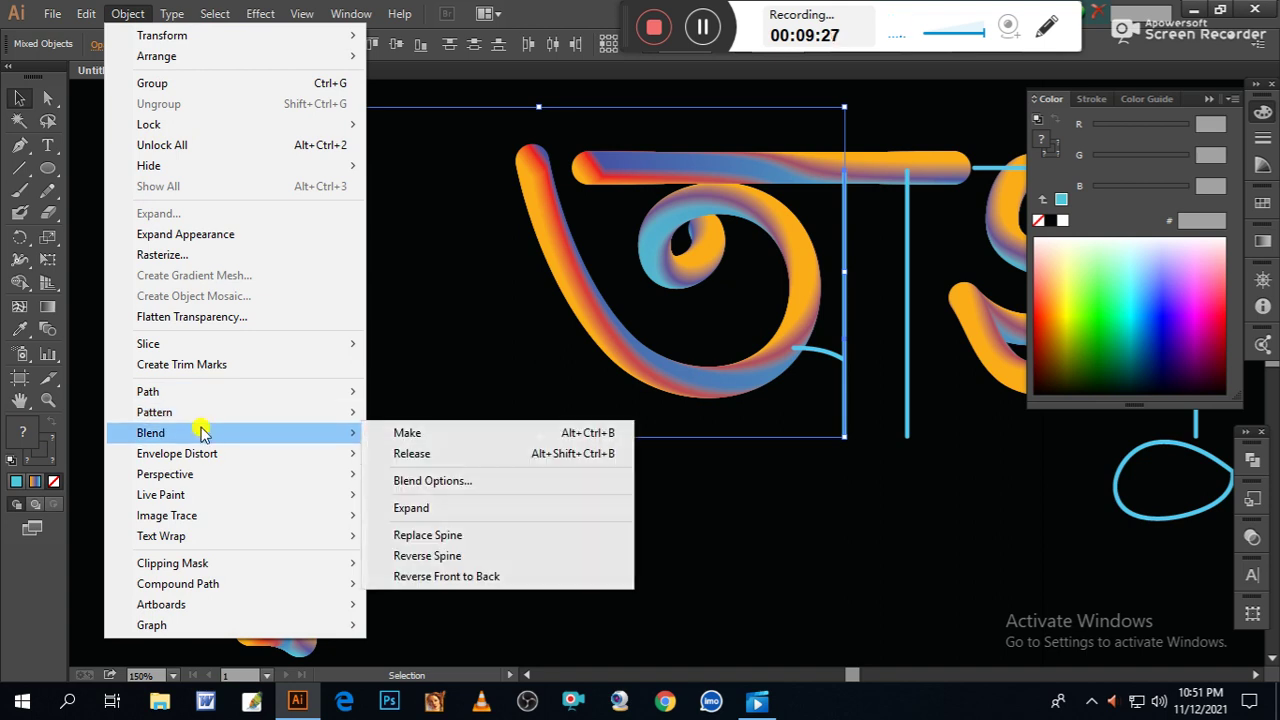
click(428, 535)
click(576, 564)
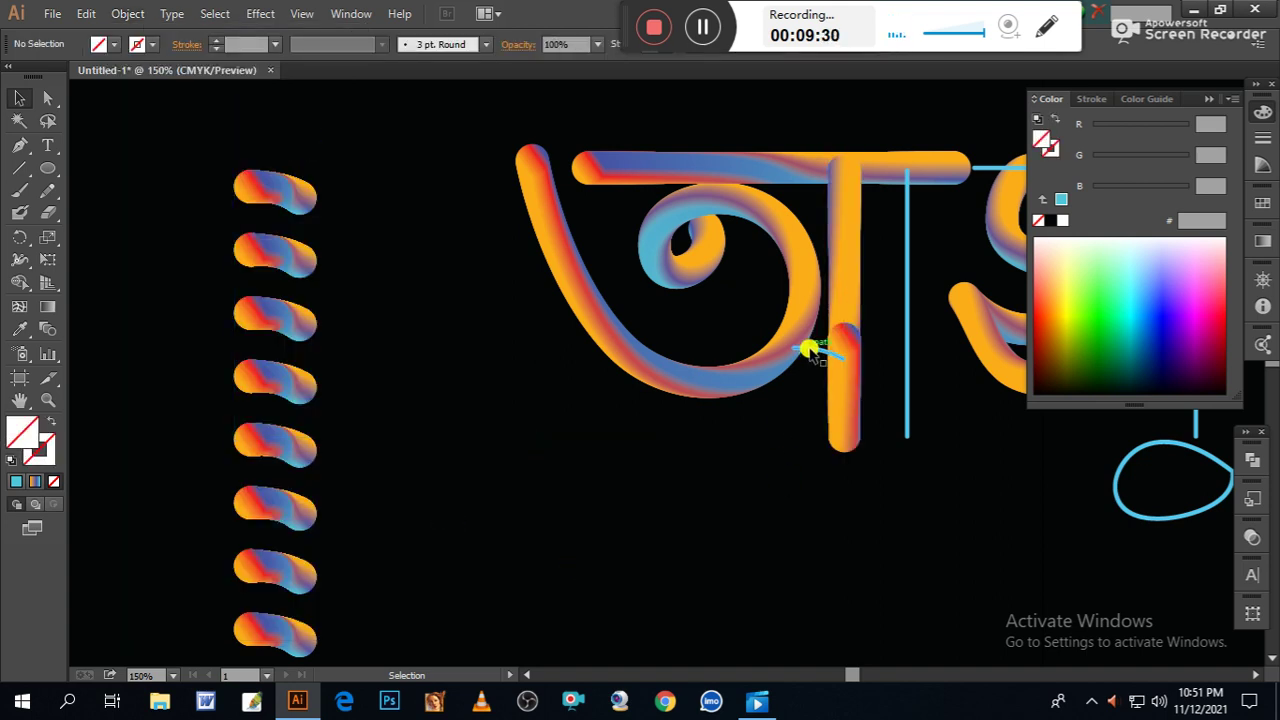
Nudge the first letter's curl and headline bar blends together slightly left, away from the vertical stem, and deselect them.
drag(806, 509, 757, 520)
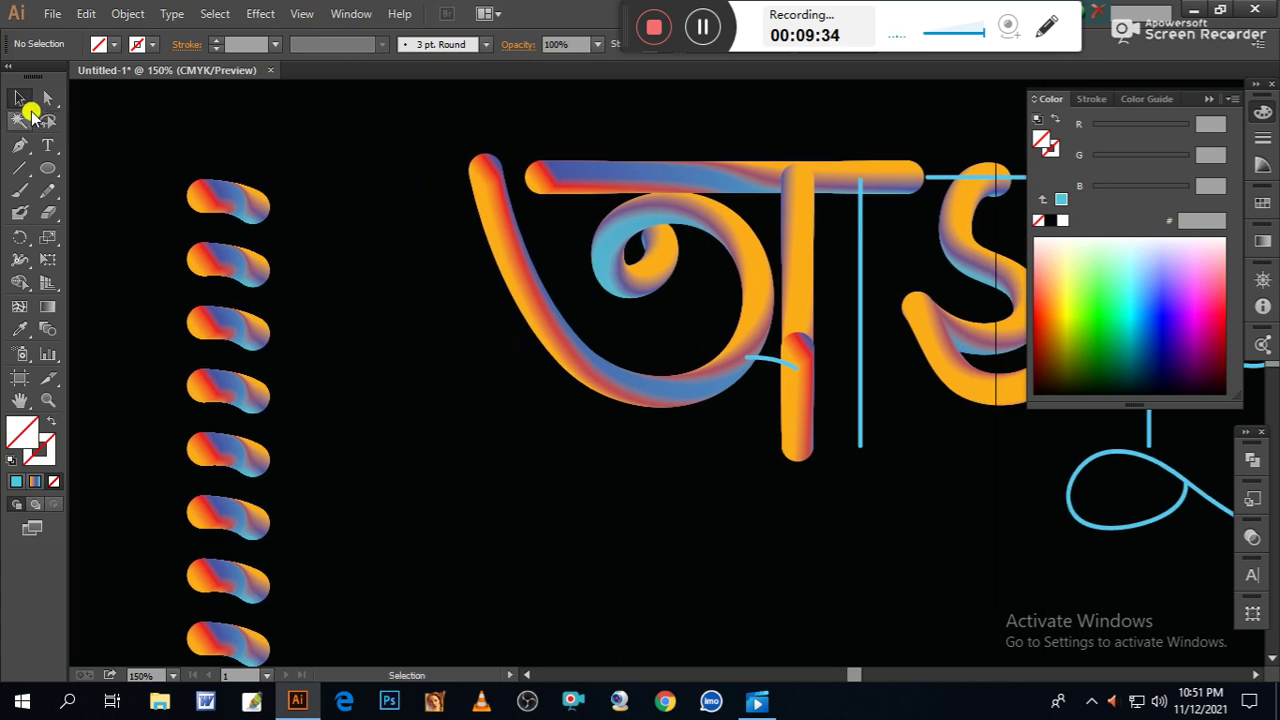
drag(419, 129, 715, 421)
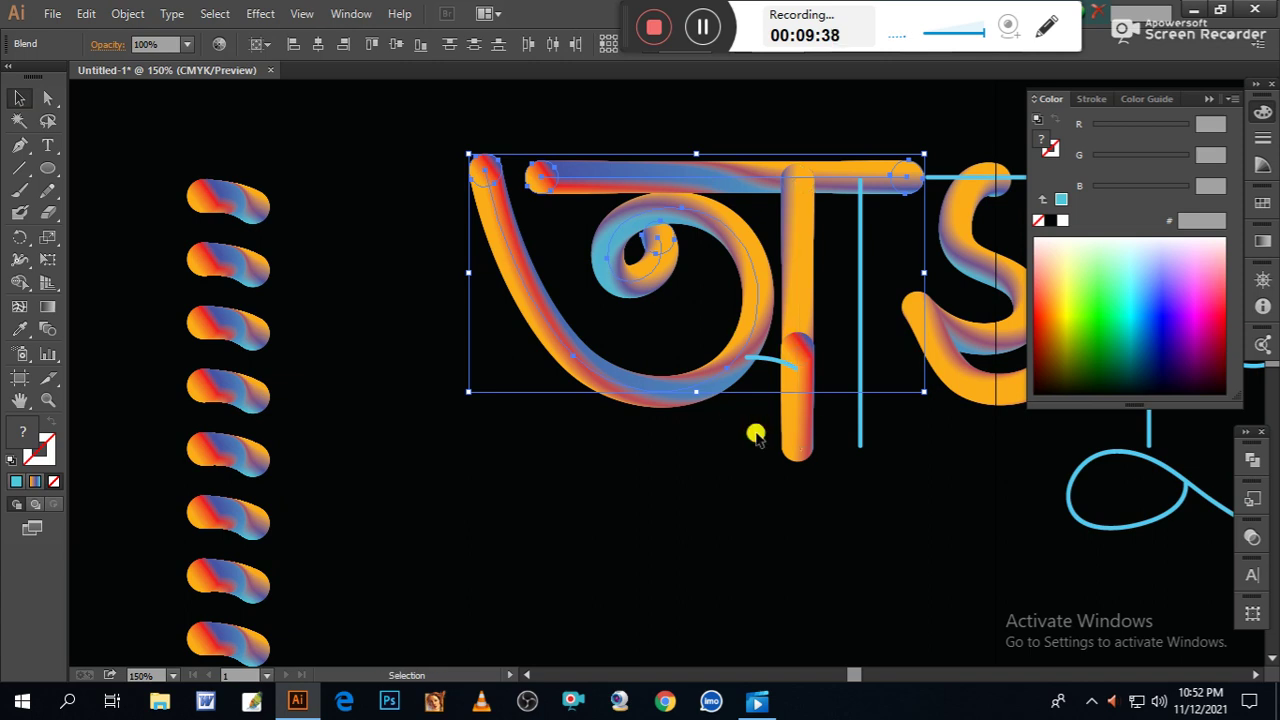
key(Left)
key(Left)
key(Left)
key(Left)
key(Left)
key(Left)
key(Left)
key(Left)
key(Left)
key(Left)
key(Left)
key(Left)
key(Left)
key(Left)
key(Left)
key(Left)
key(Left)
key(Left)
key(Left)
key(Left)
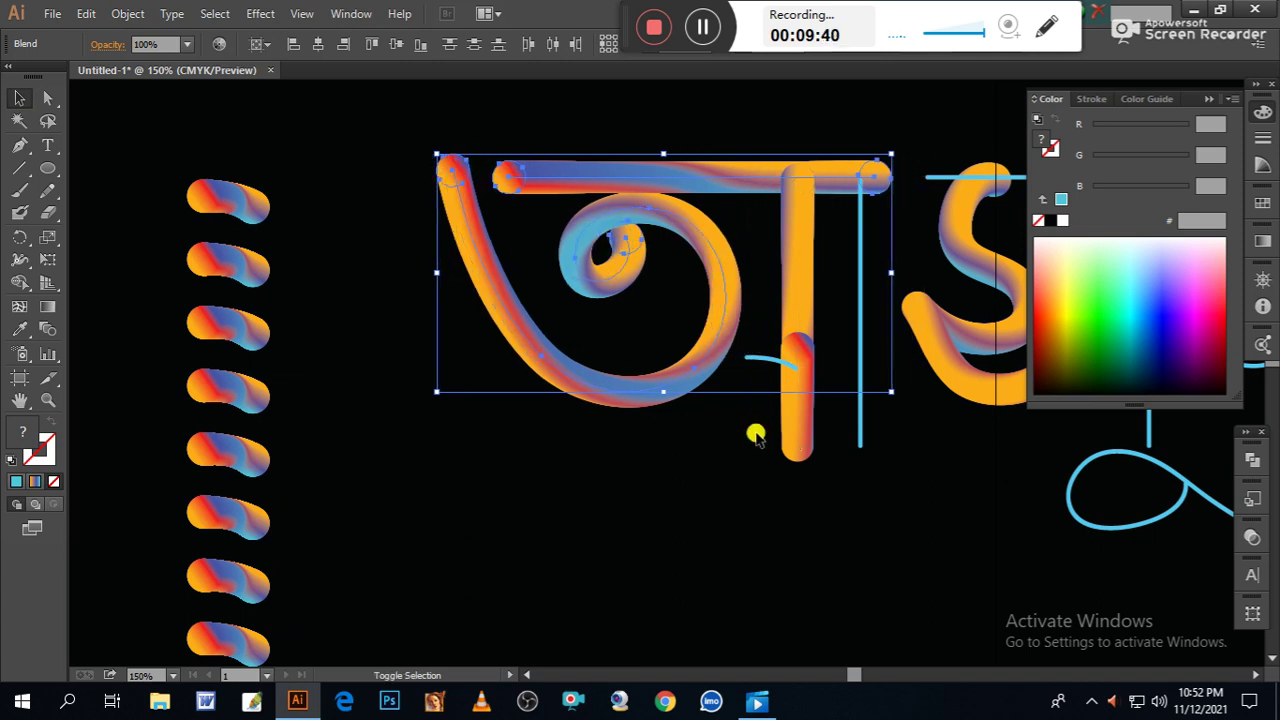
key(Right)
key(Right)
key(Right)
key(Right)
key(Right)
key(Right)
key(Right)
key(Right)
key(Right)
key(Right)
key(Right)
key(Right)
key(Right)
key(Right)
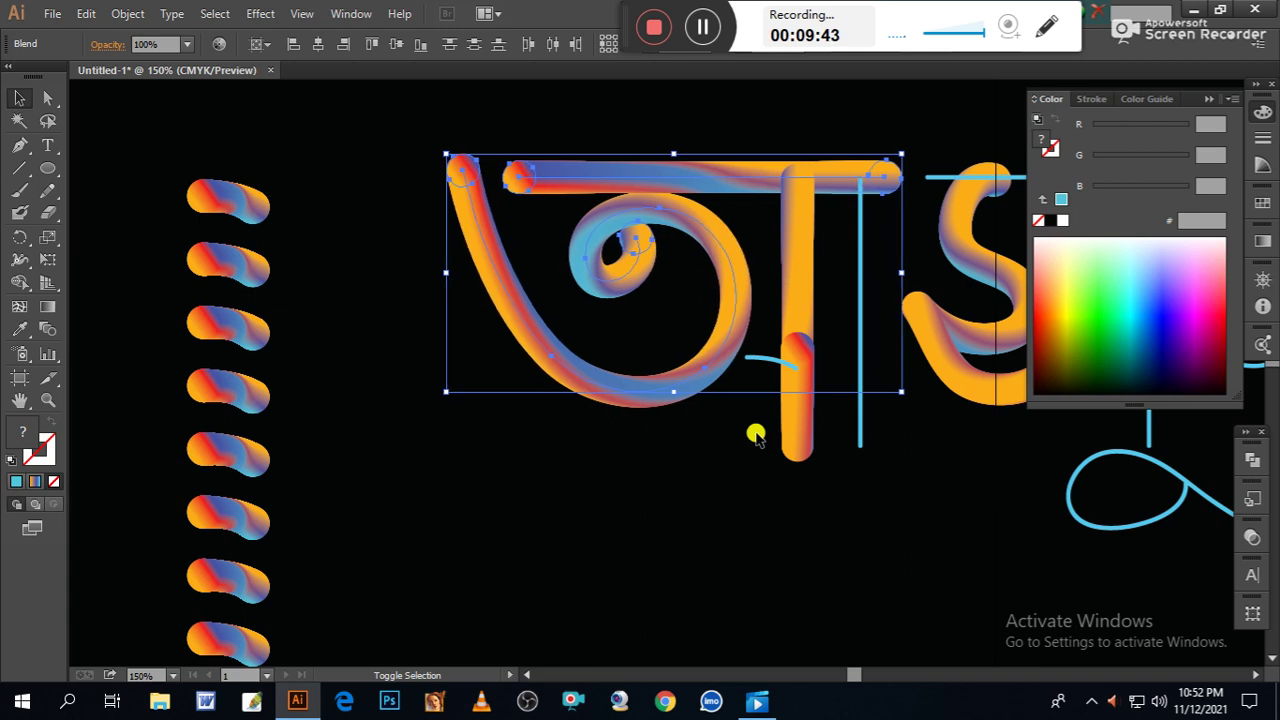
click(821, 527)
Delete the light blue connecting stroke beside the first stem and move the column's top short blend into its place.
click(760, 359)
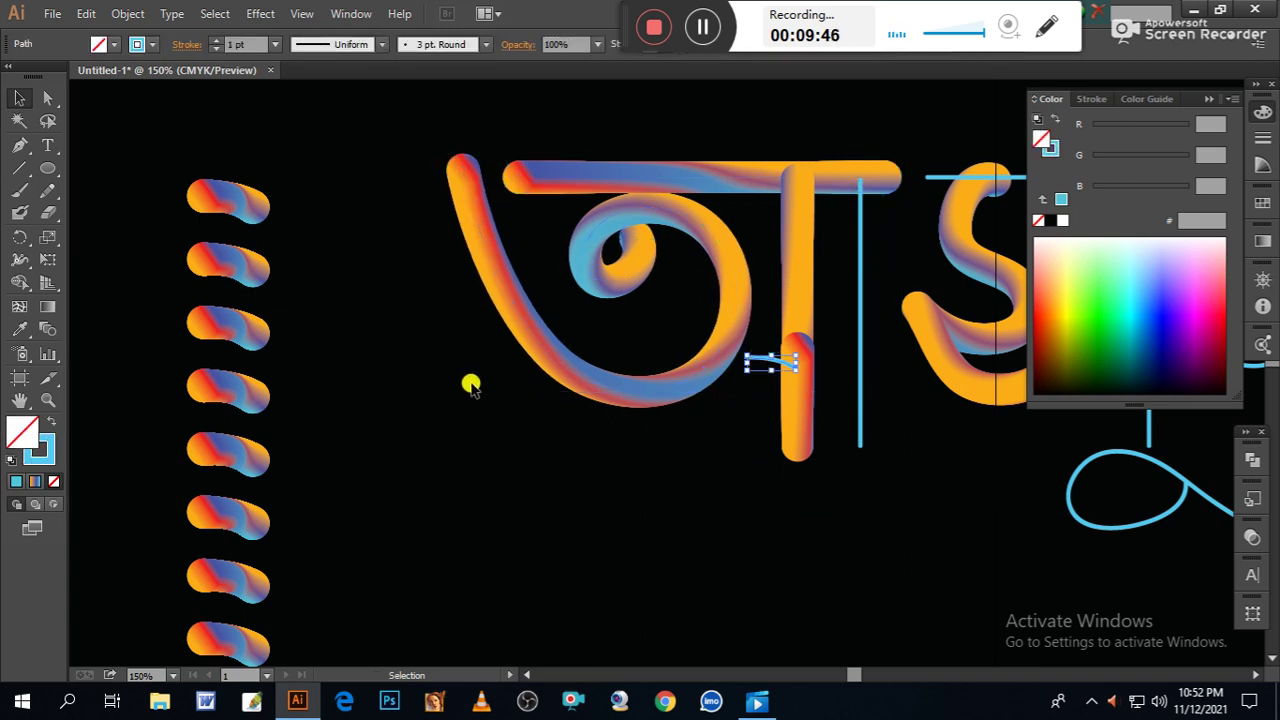
key(Delete)
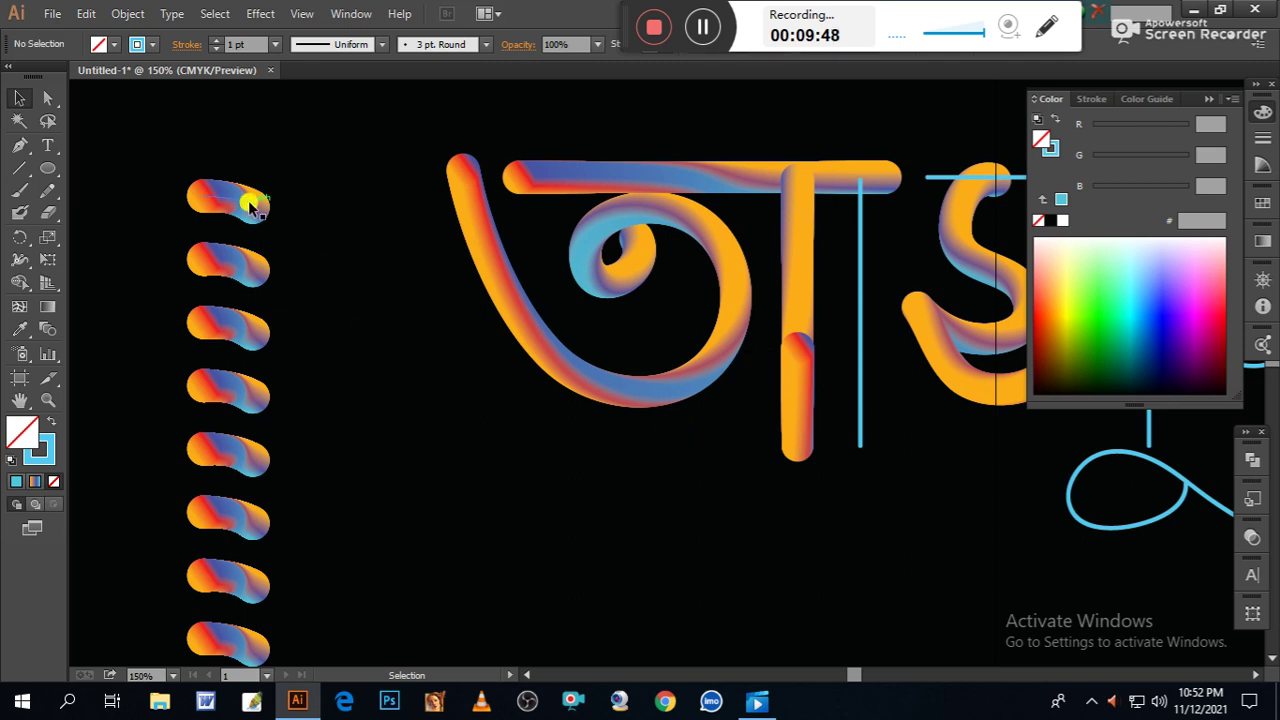
drag(235, 200, 759, 374)
click(815, 547)
click(711, 504)
Replace the spine of the column's top short blend with the second vertical stem beside the first letter and deselect it.
drag(704, 522, 522, 517)
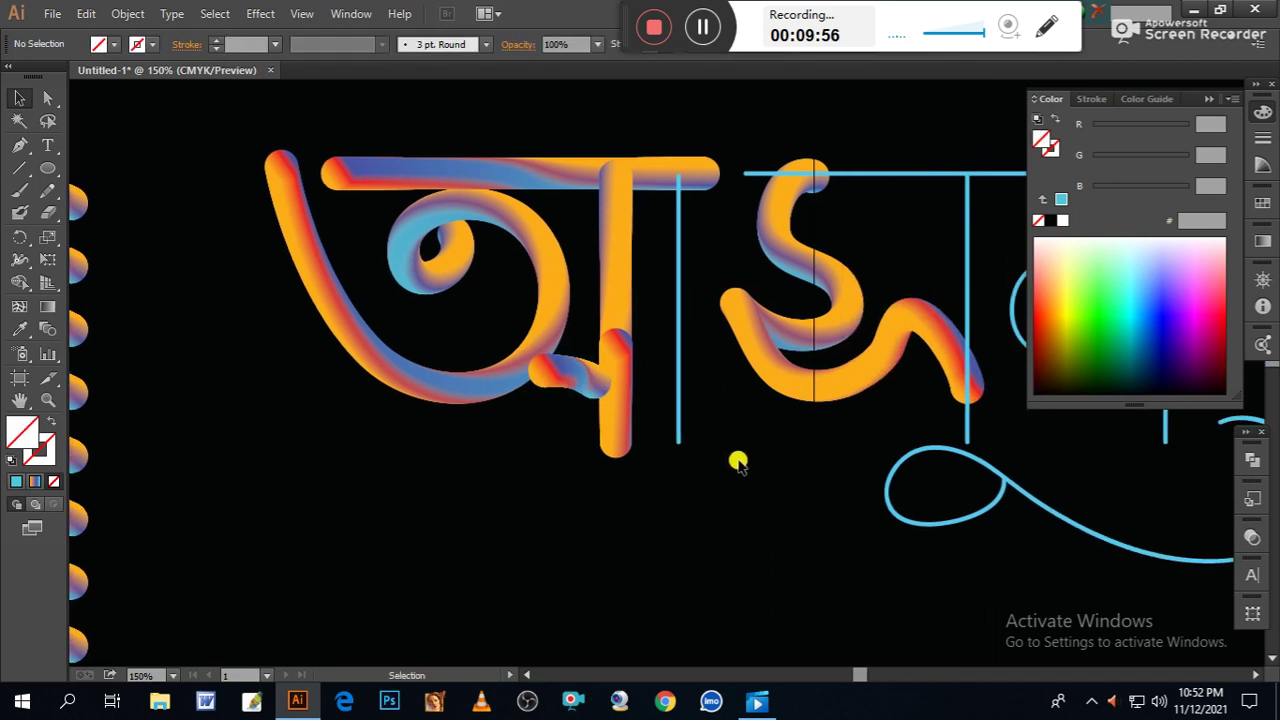
click(678, 436)
drag(722, 538, 1042, 496)
drag(718, 444, 484, 506)
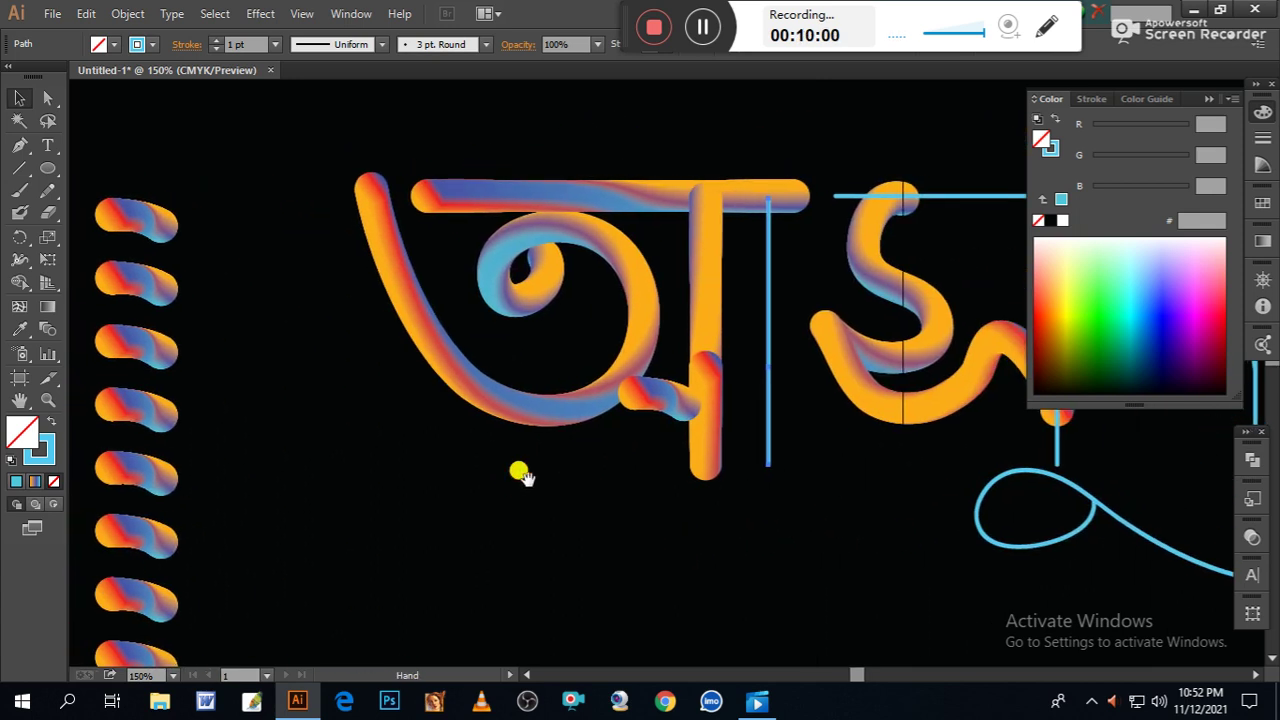
shift+click(167, 228)
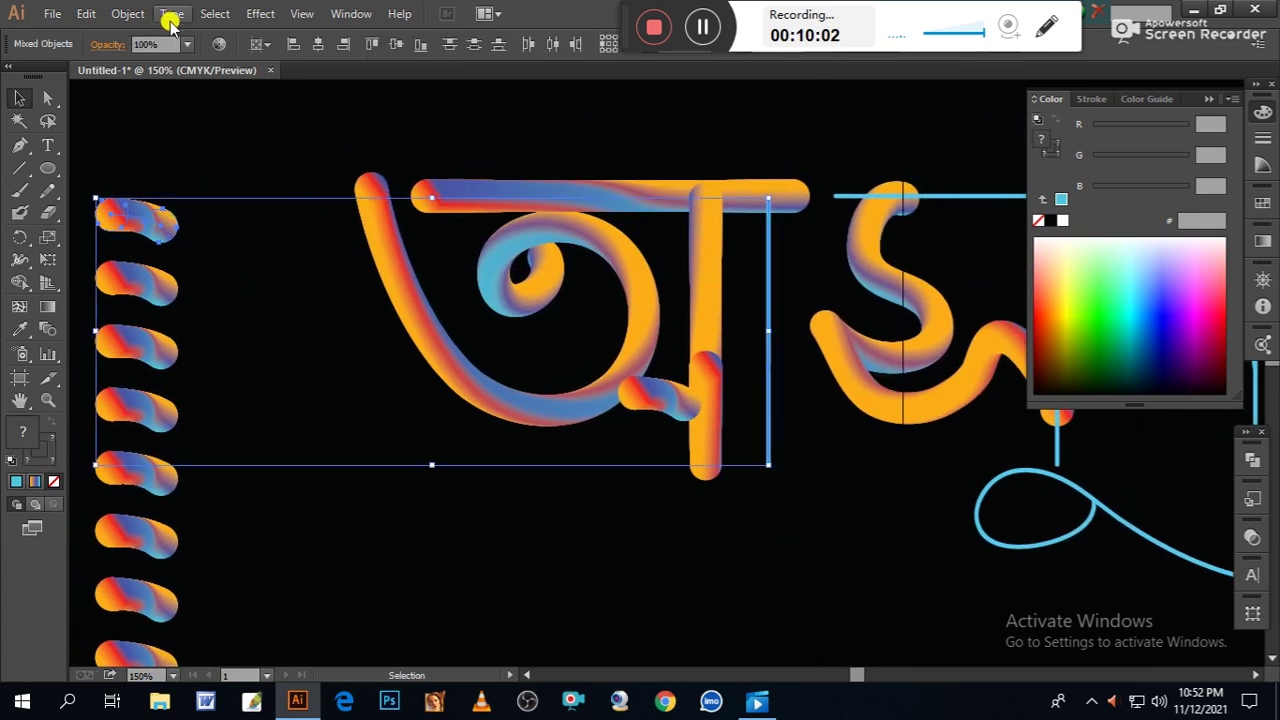
click(128, 14)
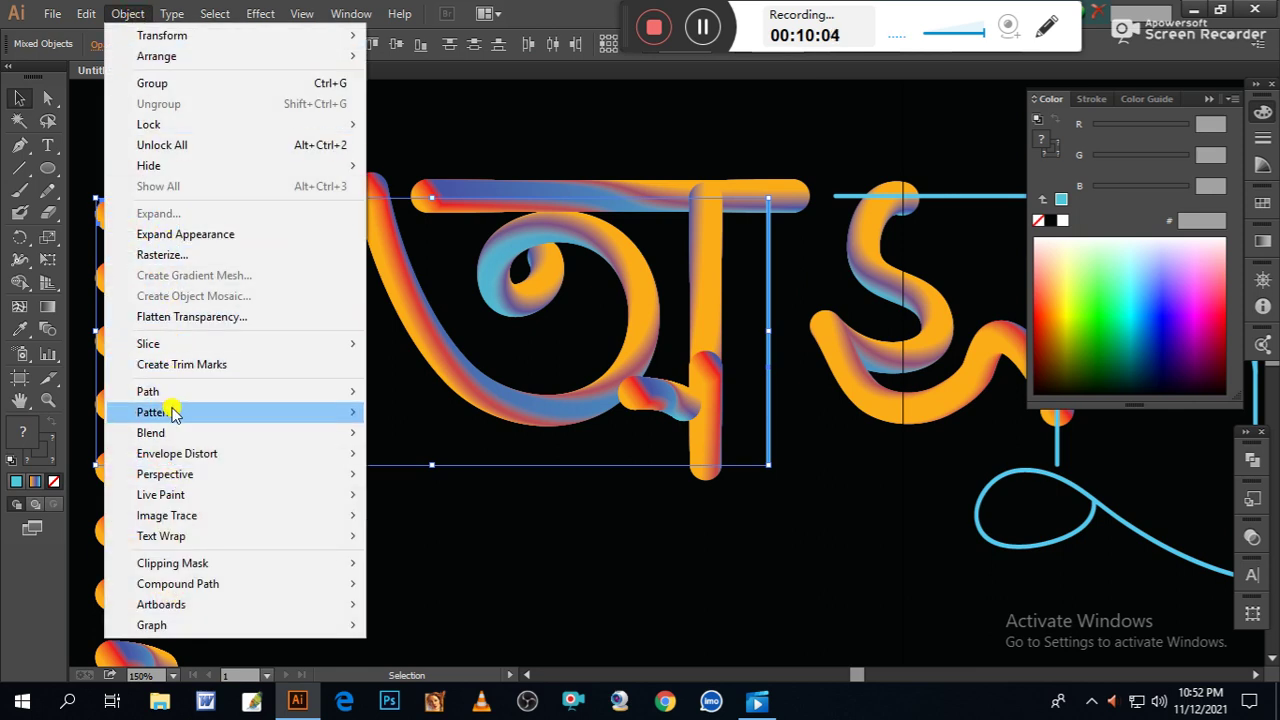
mouse_move(170, 433)
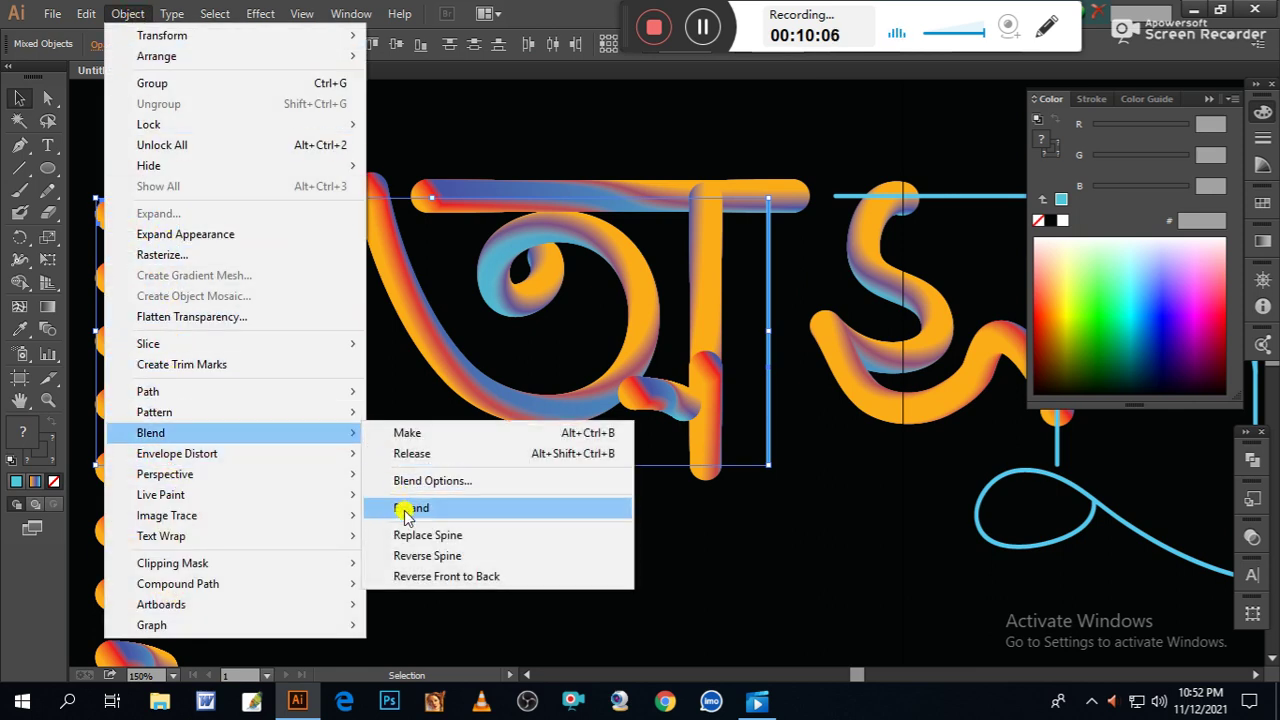
click(418, 535)
click(650, 572)
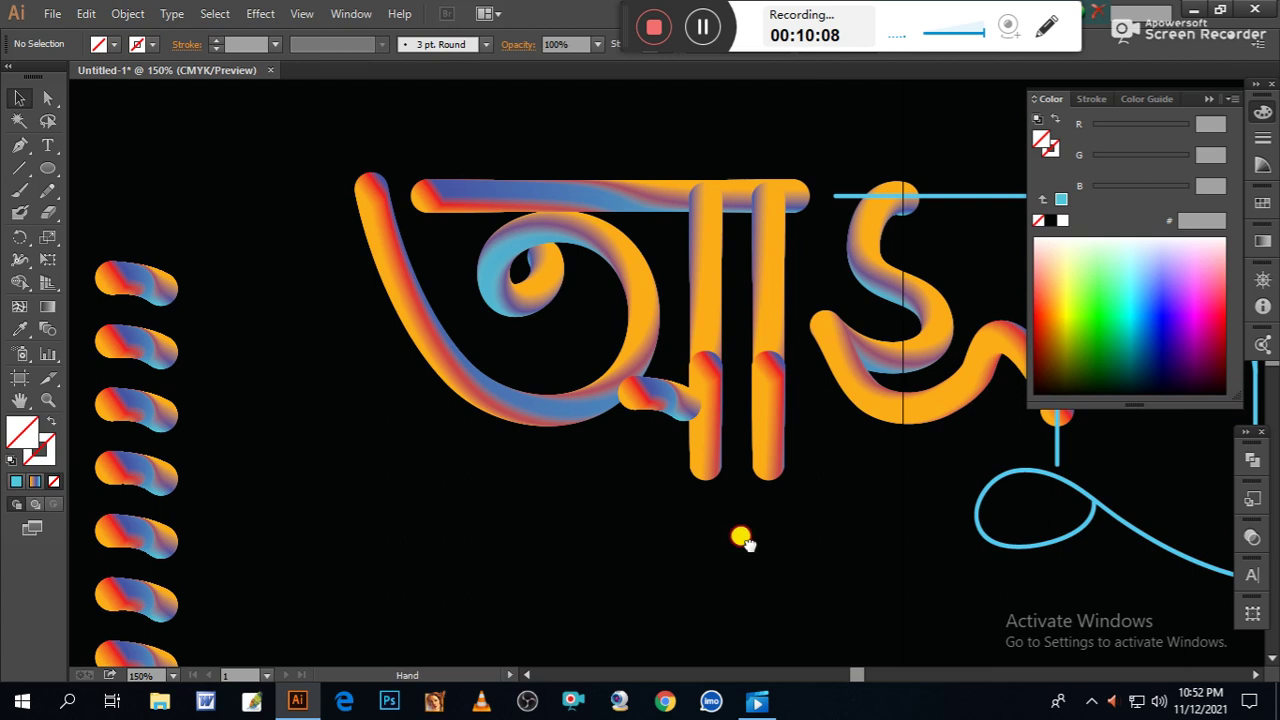
Replace the spine of the column's top short blend with the light blue headline bar above the second letter and deselect it.
drag(747, 540, 543, 537)
drag(528, 546, 640, 538)
drag(754, 180, 786, 246)
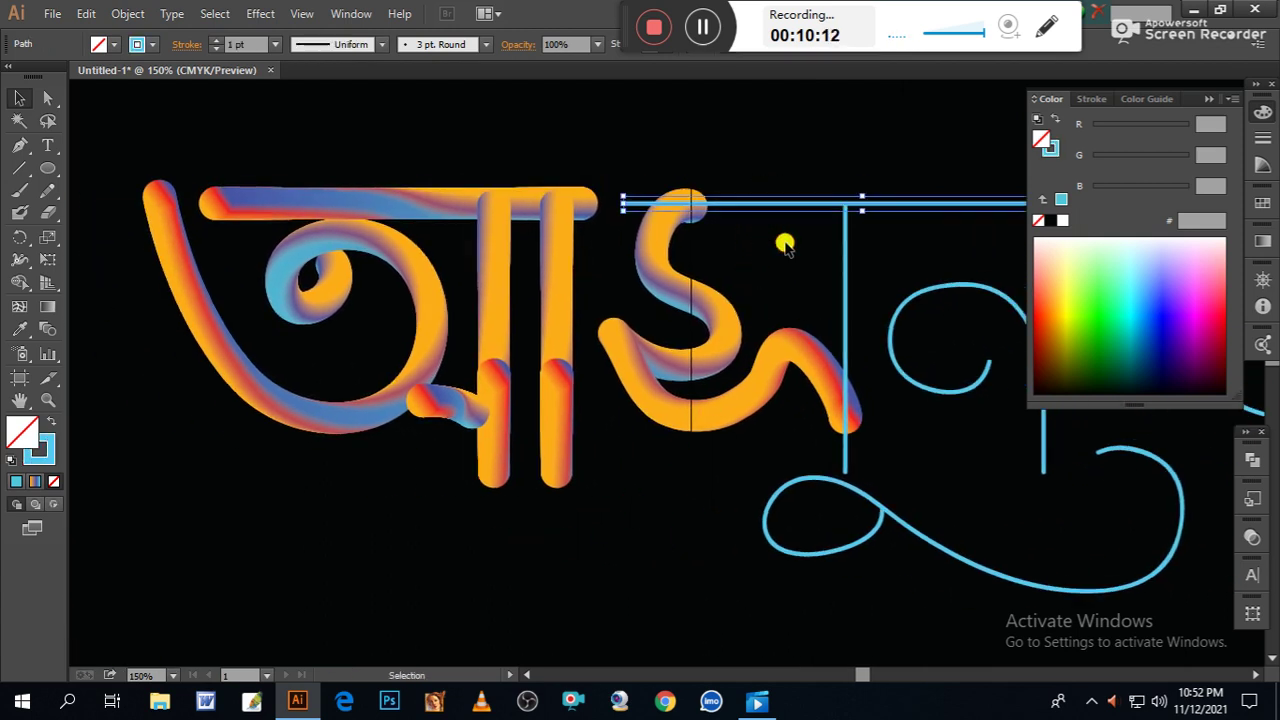
drag(331, 480, 824, 473)
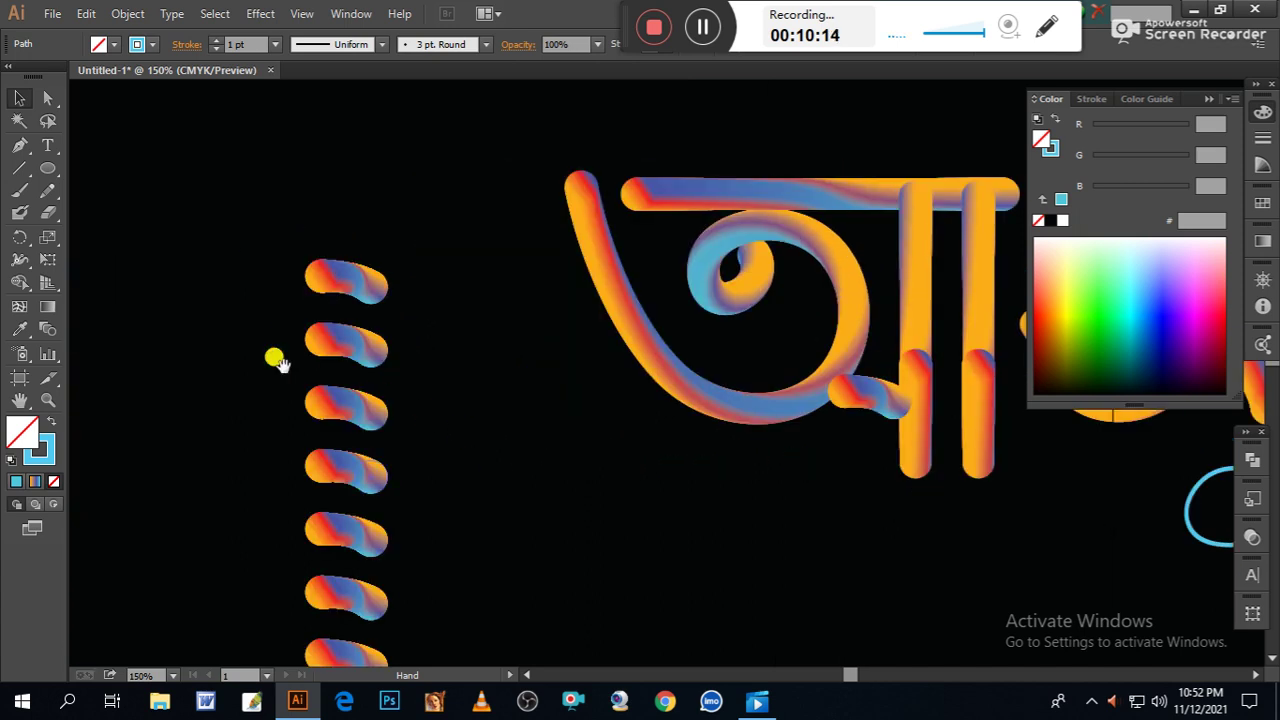
shift+click(361, 288)
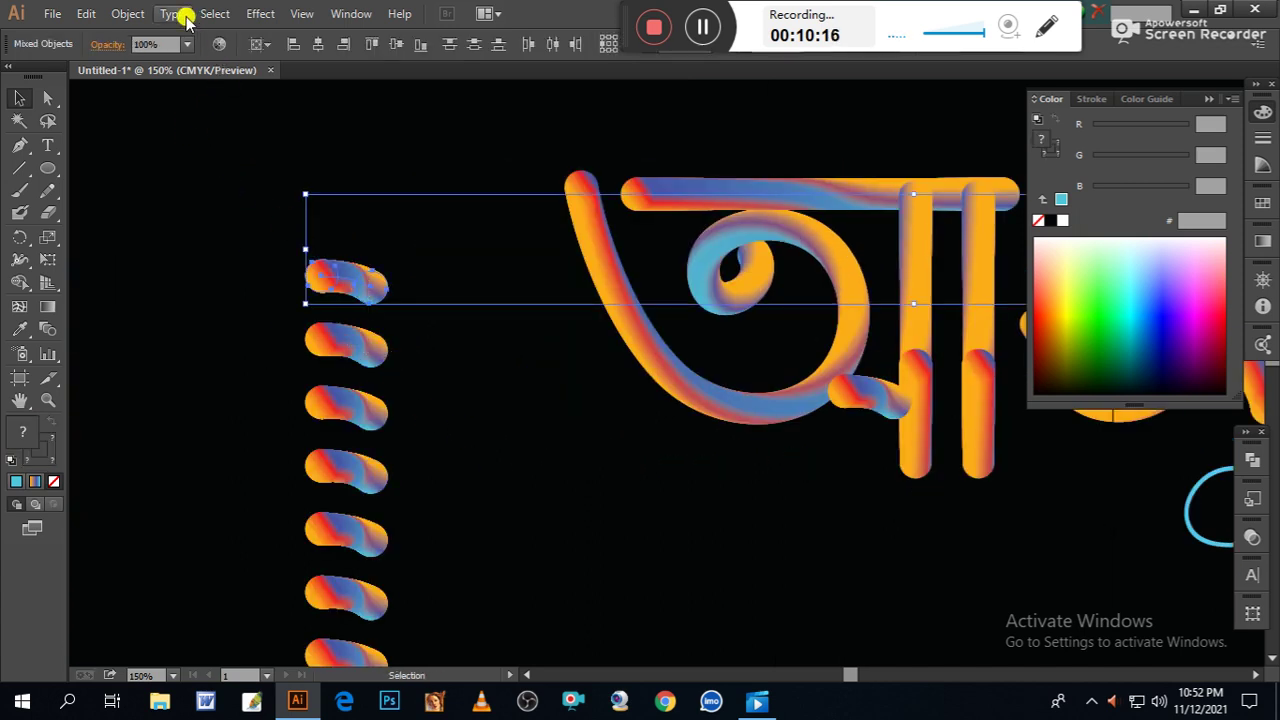
click(127, 14)
mouse_move(171, 441)
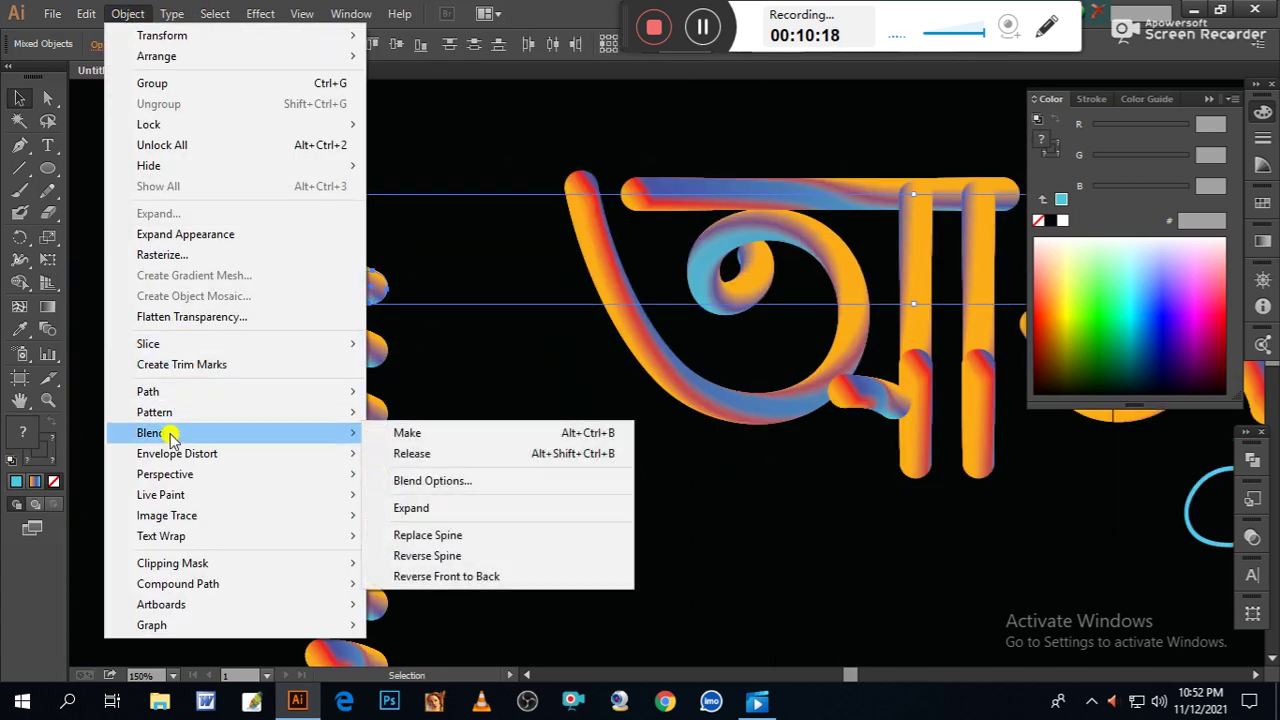
click(509, 531)
click(645, 519)
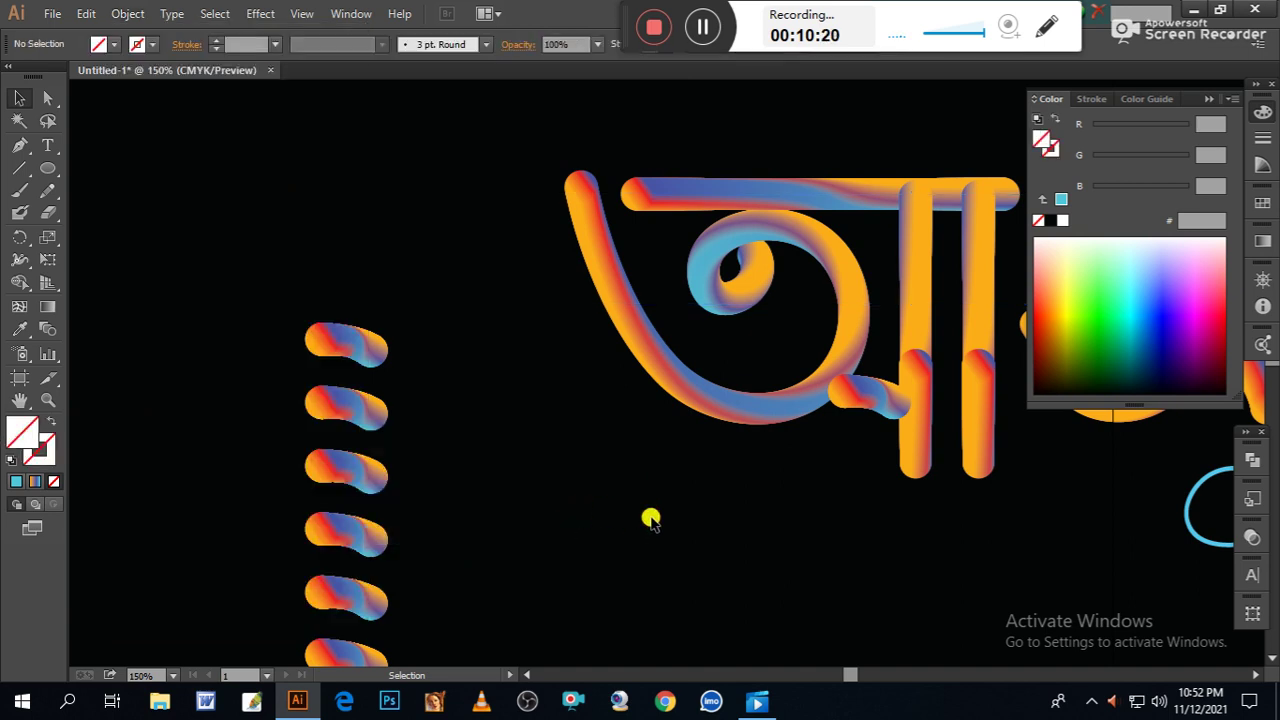
Bring the column's top short blend over to the second headline bar's letters and place copies of it around their light blue strokes.
drag(605, 500, 445, 456)
drag(209, 294, 905, 482)
drag(887, 561, 345, 522)
drag(330, 452, 1040, 470)
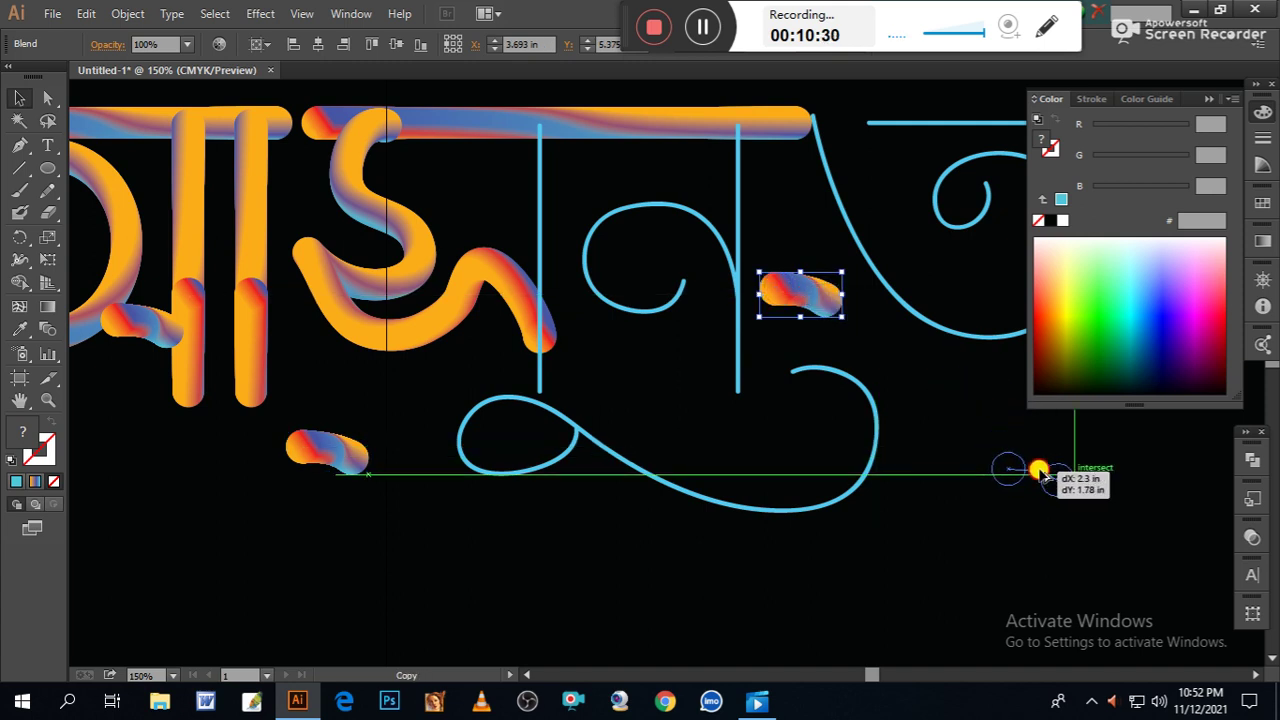
Replace the spine of the nearest short blend with the looping light blue stroke beneath the letters and deselect it.
drag(633, 413, 582, 500)
shift+click(350, 457)
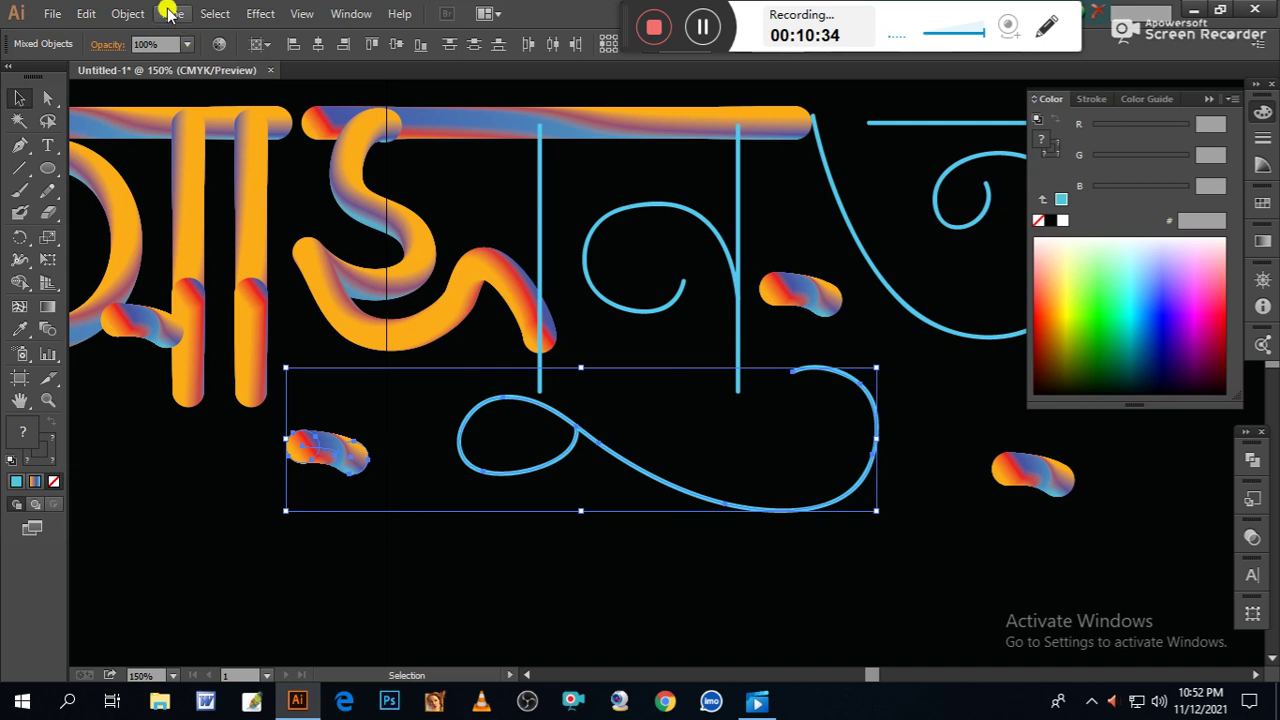
click(128, 13)
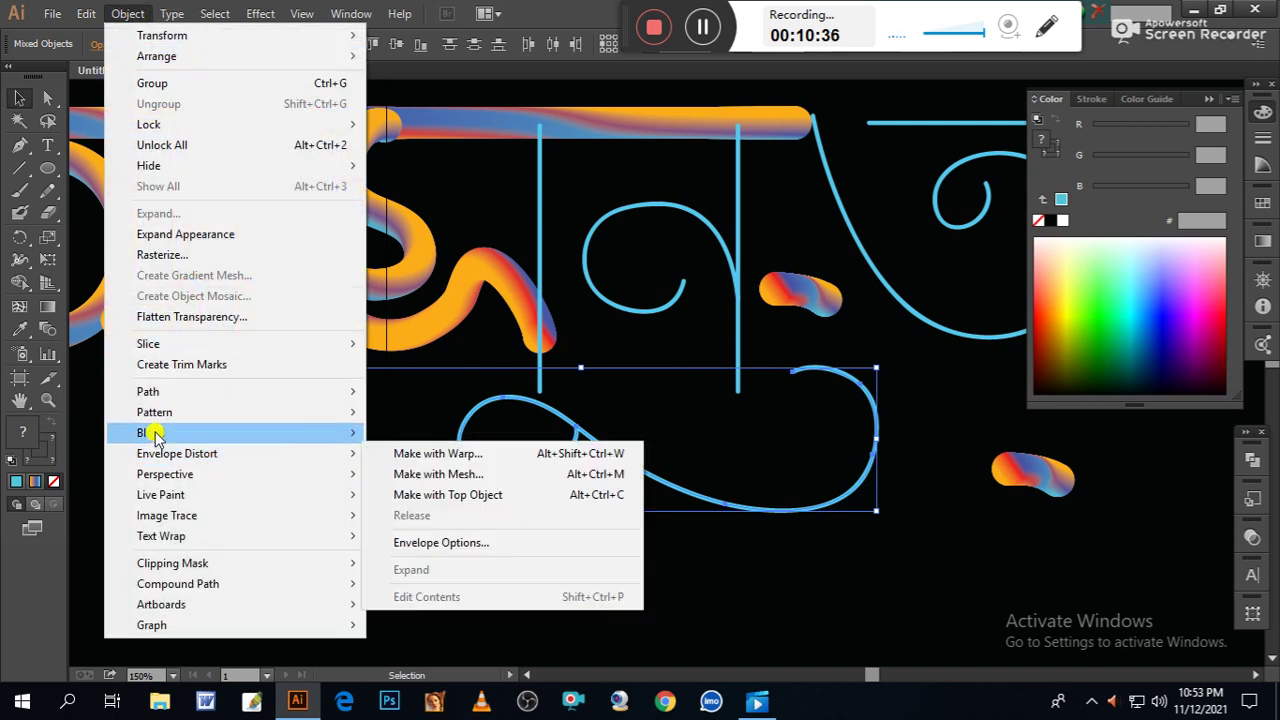
mouse_move(148, 432)
click(459, 535)
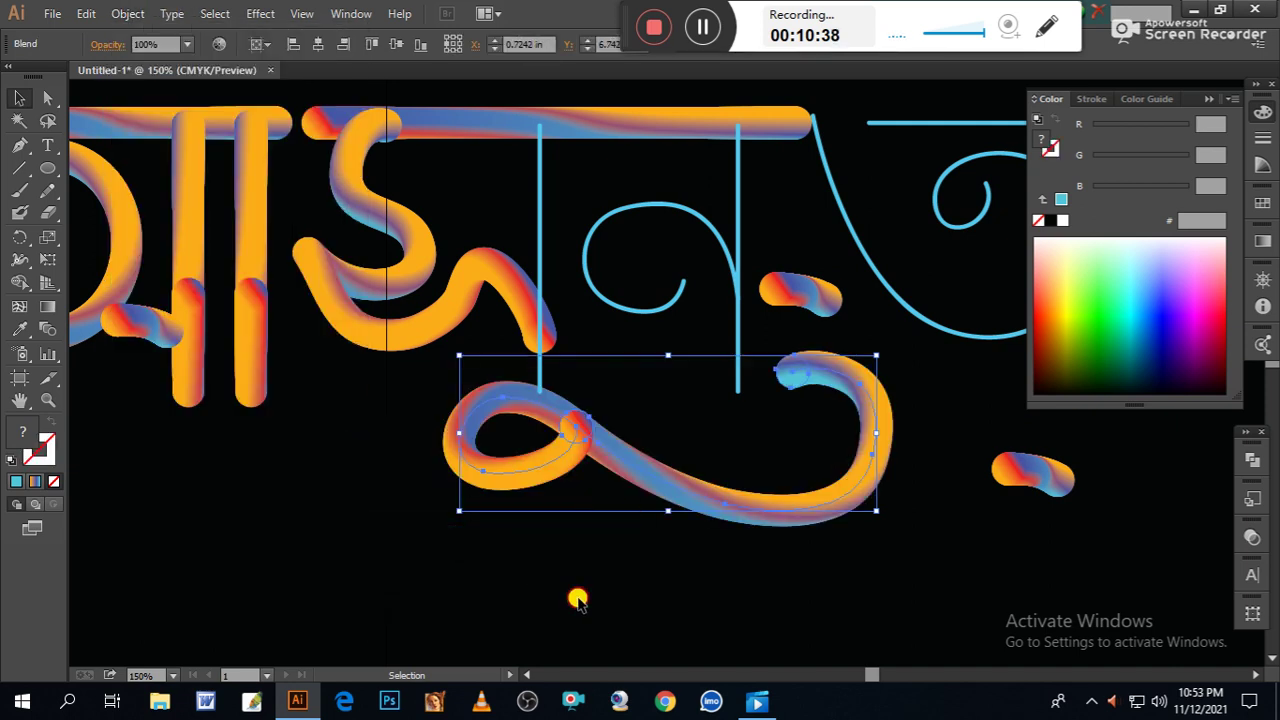
click(578, 598)
Replace the spine of the short blend beside the letters with the first light blue stem under the second headline bar and deselect it.
drag(562, 213, 564, 216)
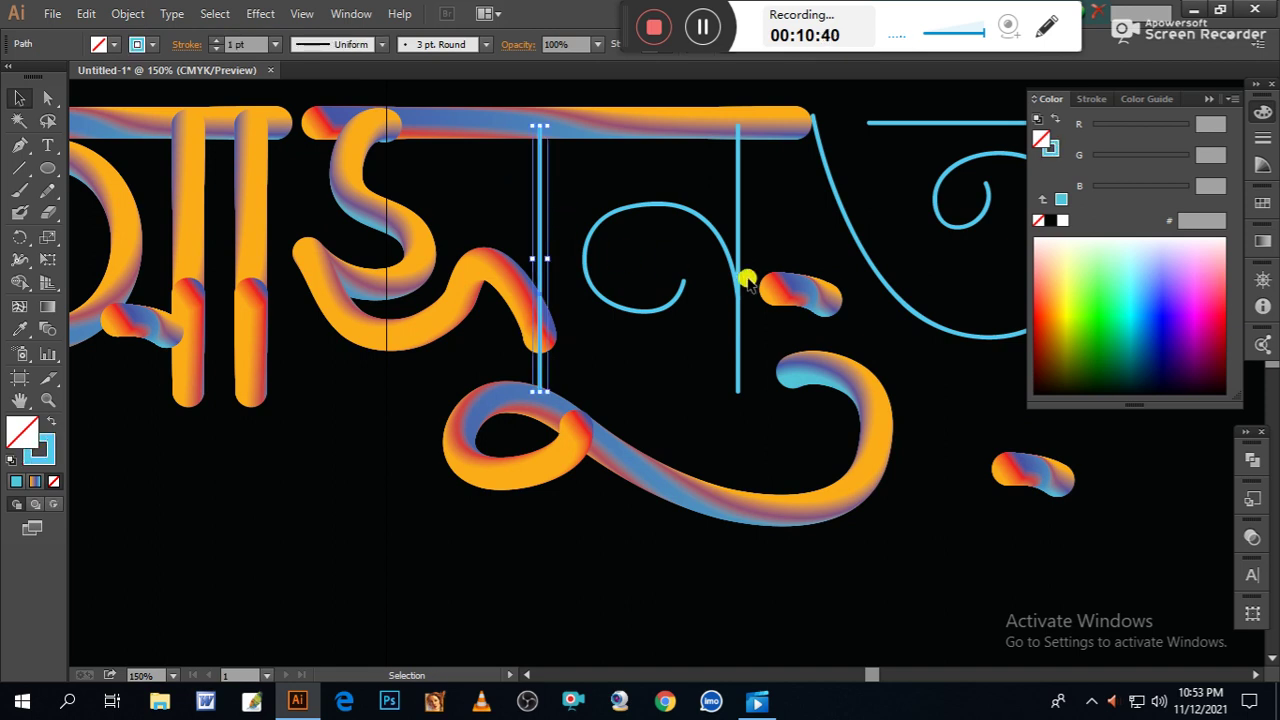
shift+click(775, 289)
click(127, 13)
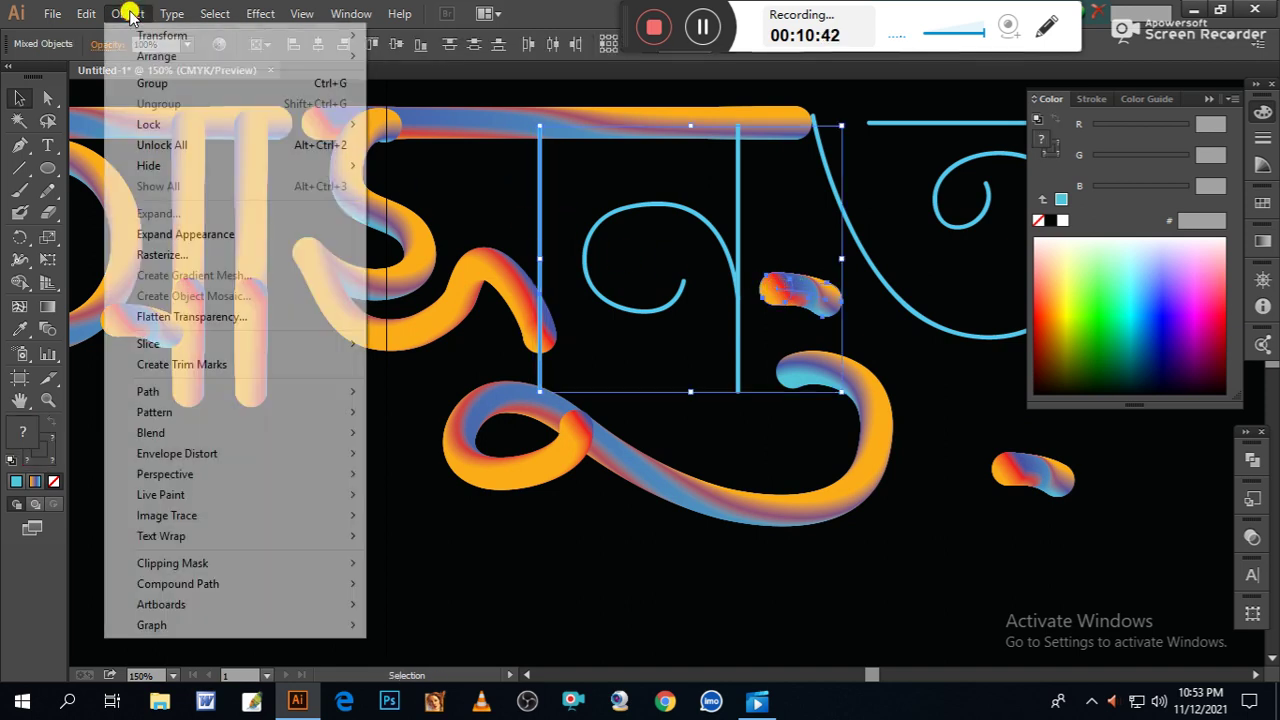
mouse_move(351, 432)
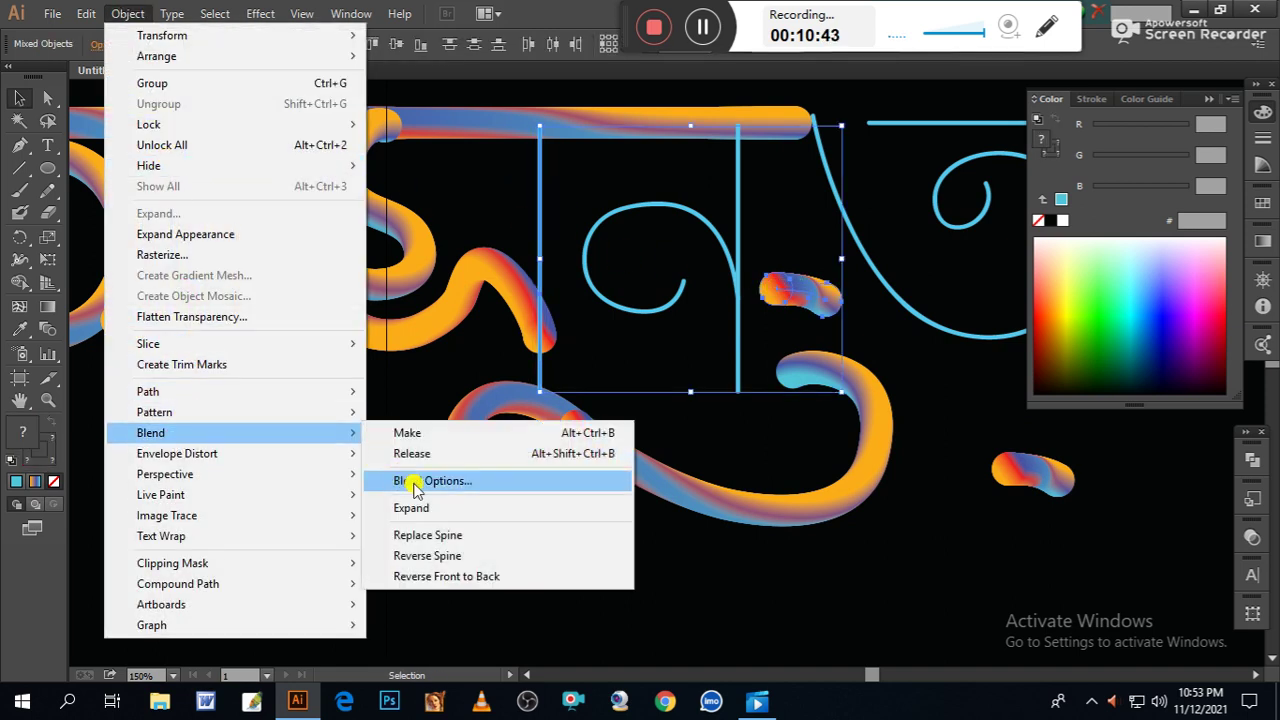
click(440, 535)
click(780, 636)
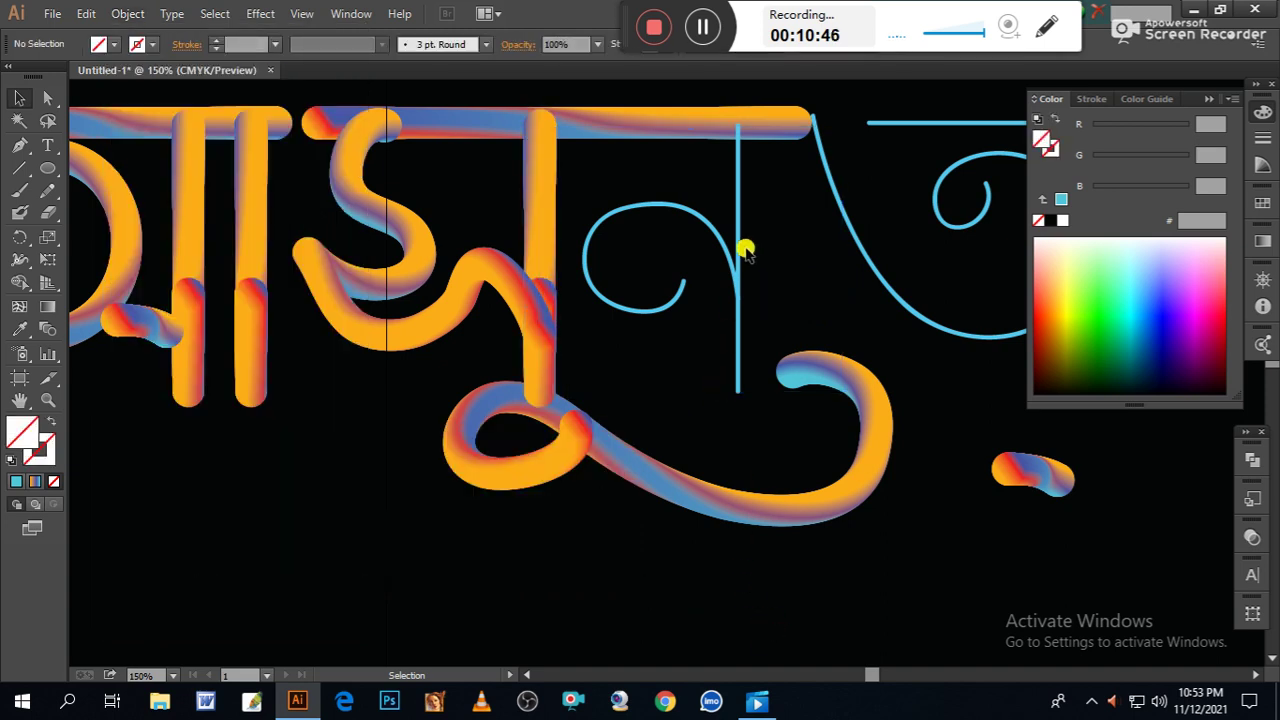
drag(649, 185, 679, 252)
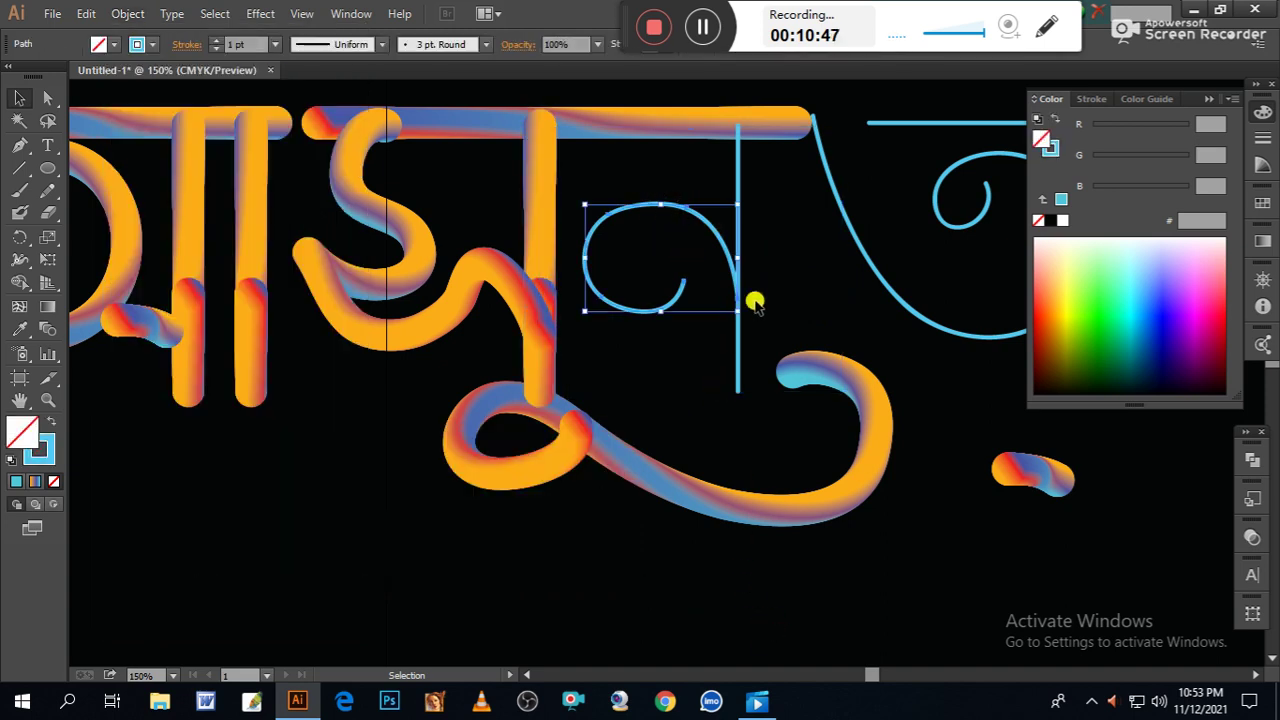
click(1005, 466)
click(970, 420)
Make five copies of the remaining short blend and spread them near the unfinished light blue strokes.
drag(1020, 470, 1058, 548)
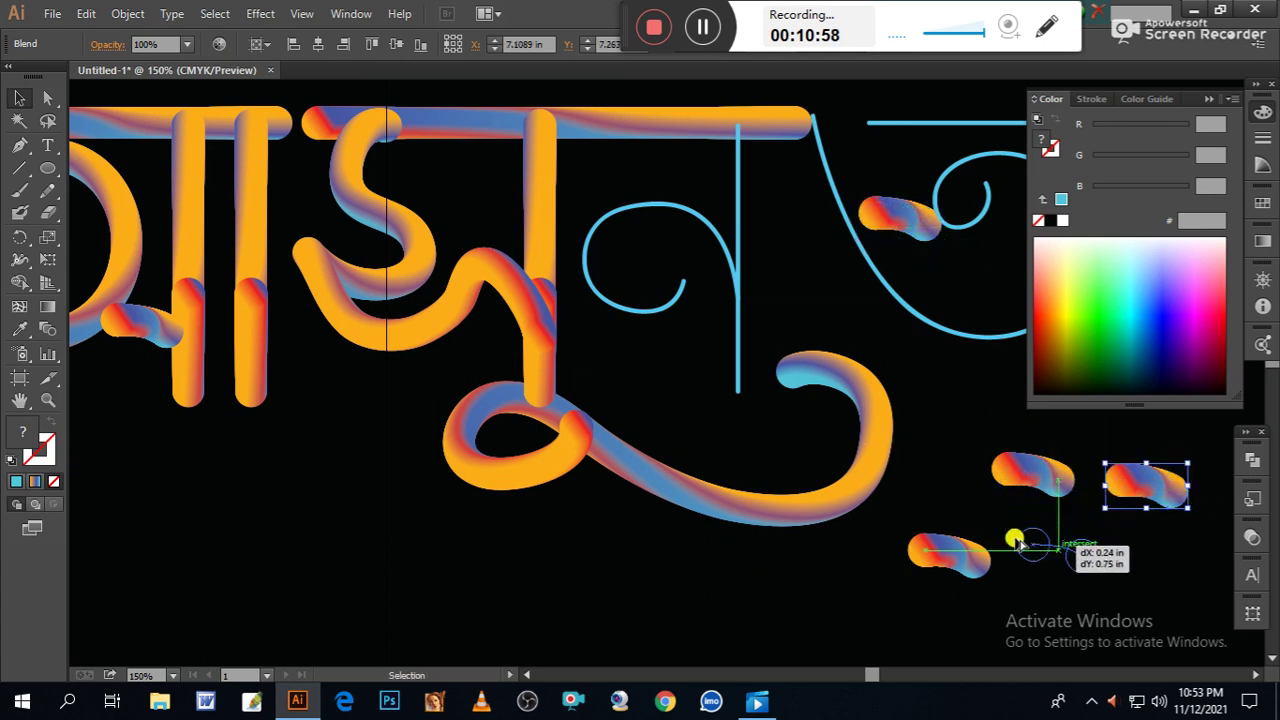
drag(962, 560, 962, 399)
Replace the spine of one copied short blend with the light blue curl between the two stems and deselect it.
drag(620, 179, 655, 238)
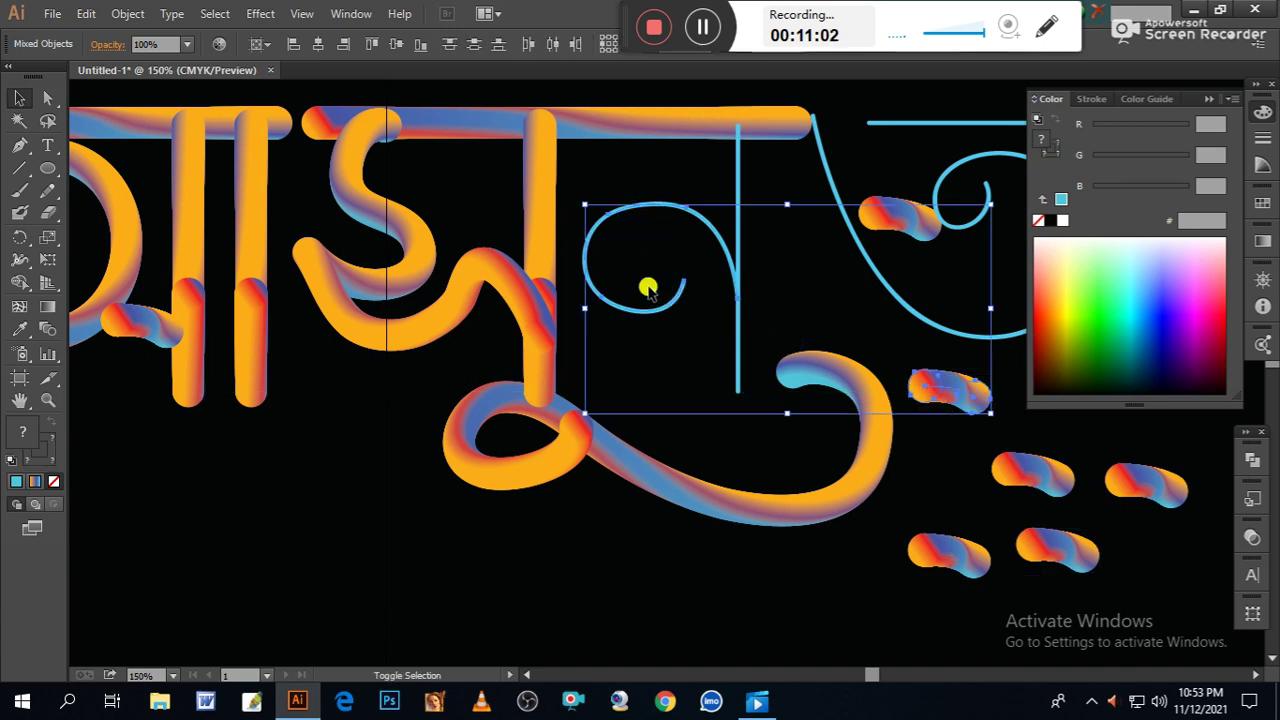
click(128, 13)
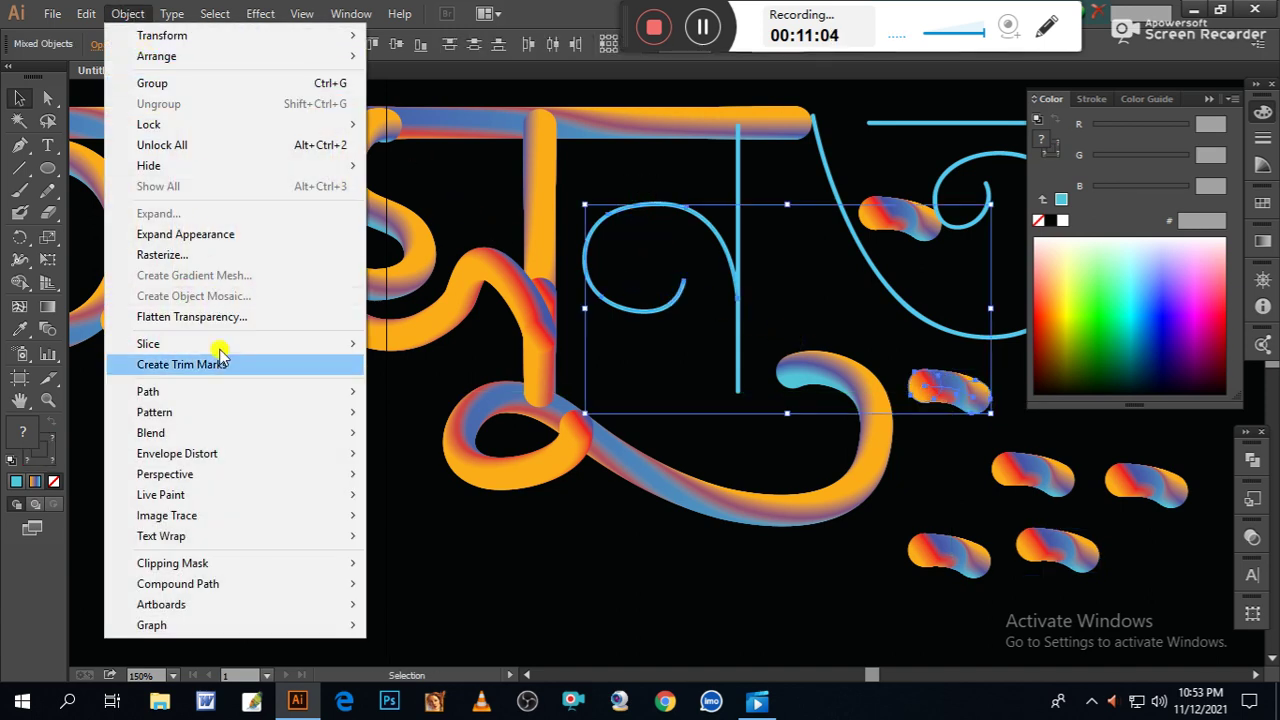
mouse_move(226, 441)
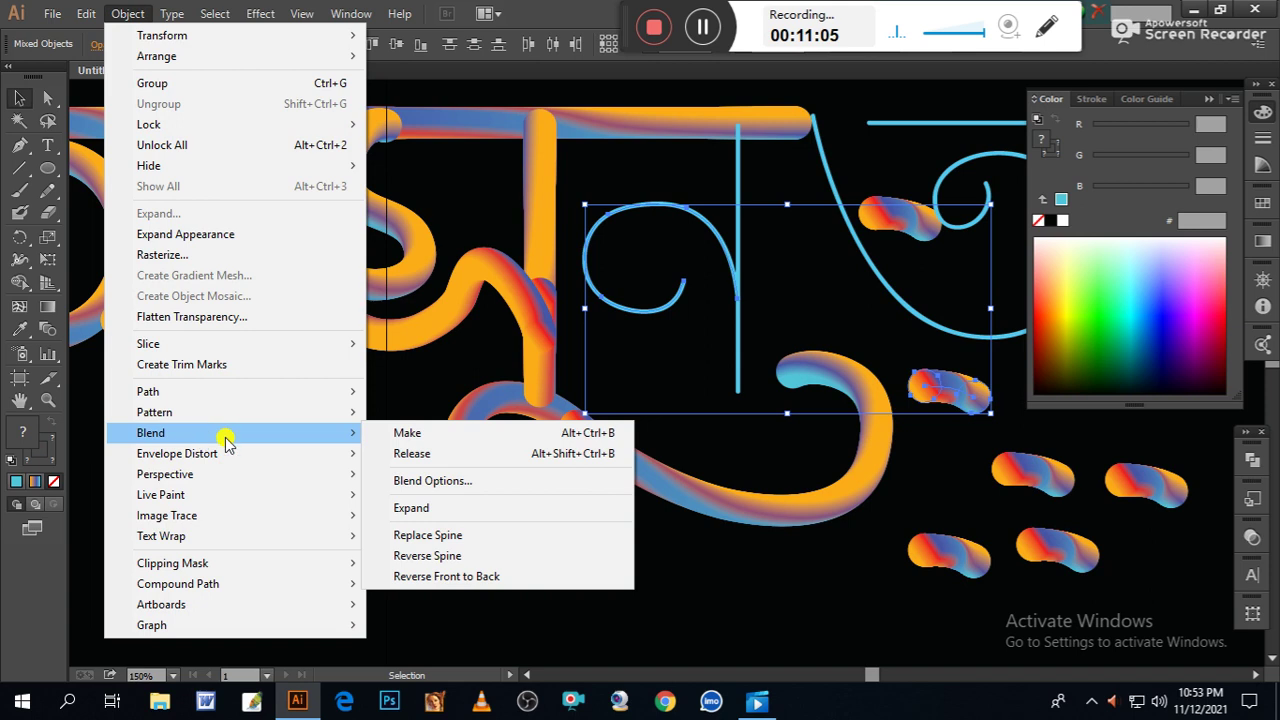
click(422, 535)
click(669, 630)
Replace the spine of the uppermost short blend copy with the stem at the right end of the second headline bar and deselect it.
drag(753, 598, 605, 626)
drag(564, 435, 604, 409)
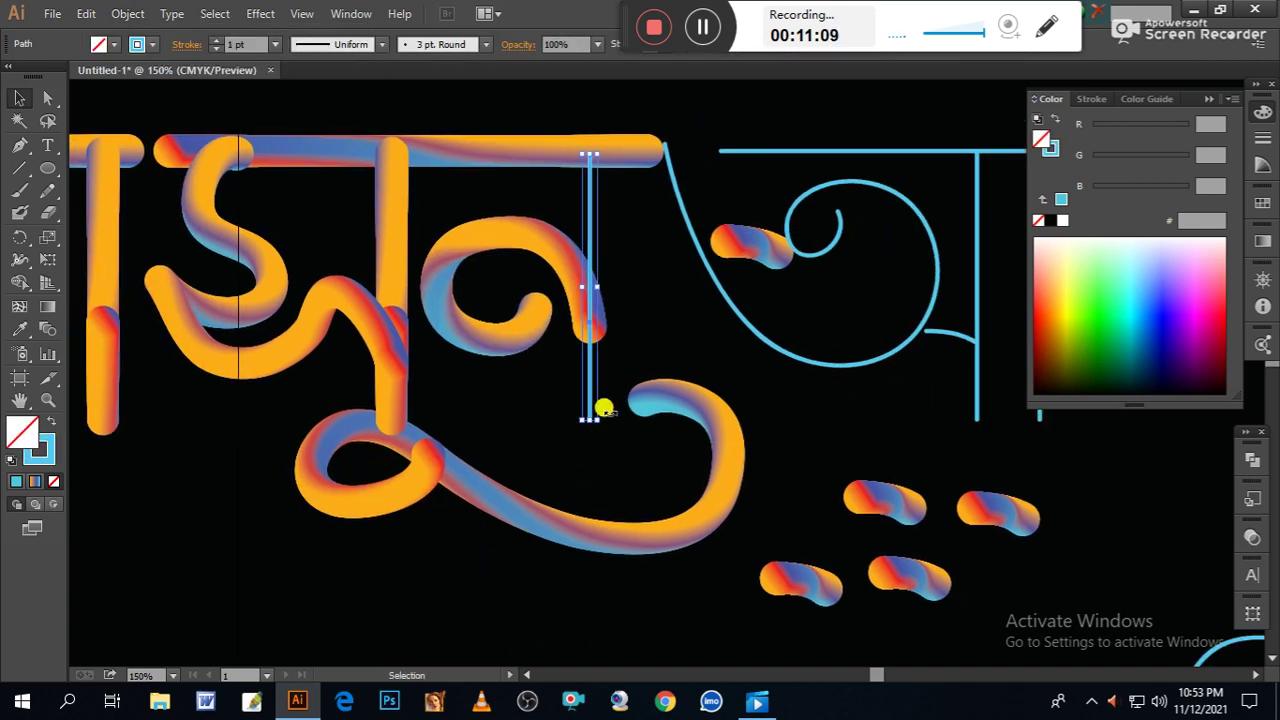
shift+click(733, 248)
click(128, 13)
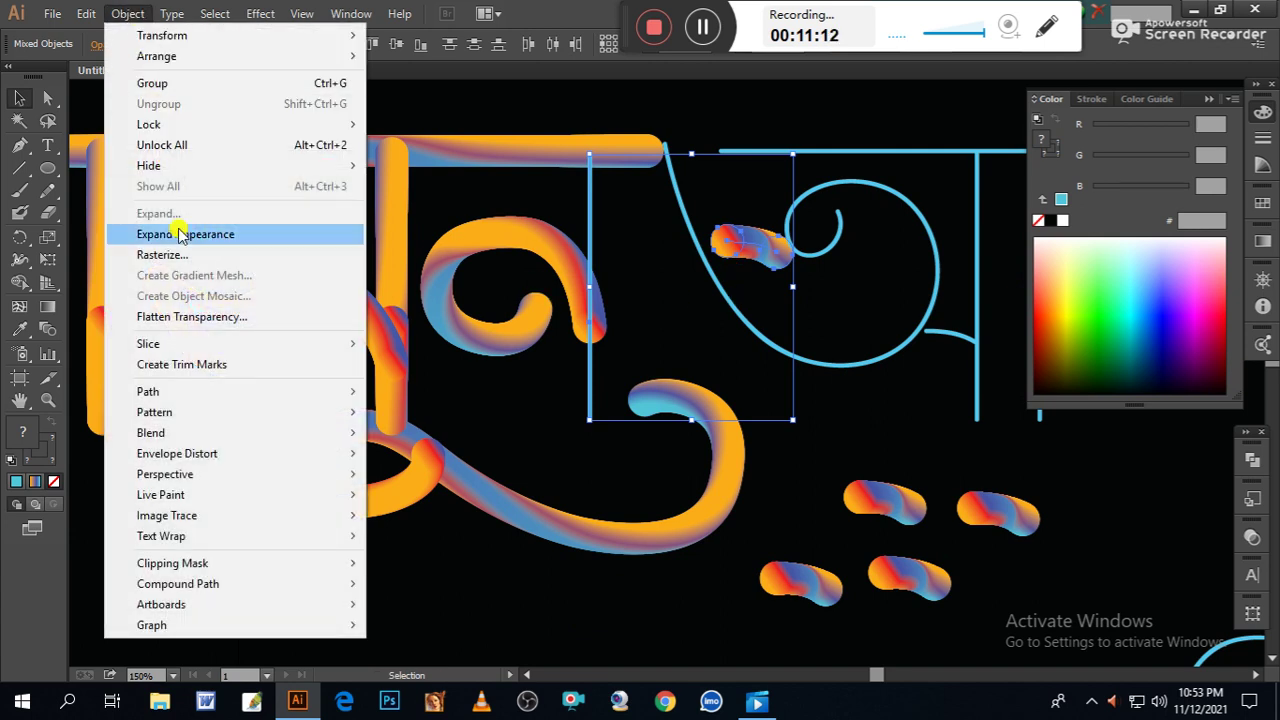
mouse_move(171, 432)
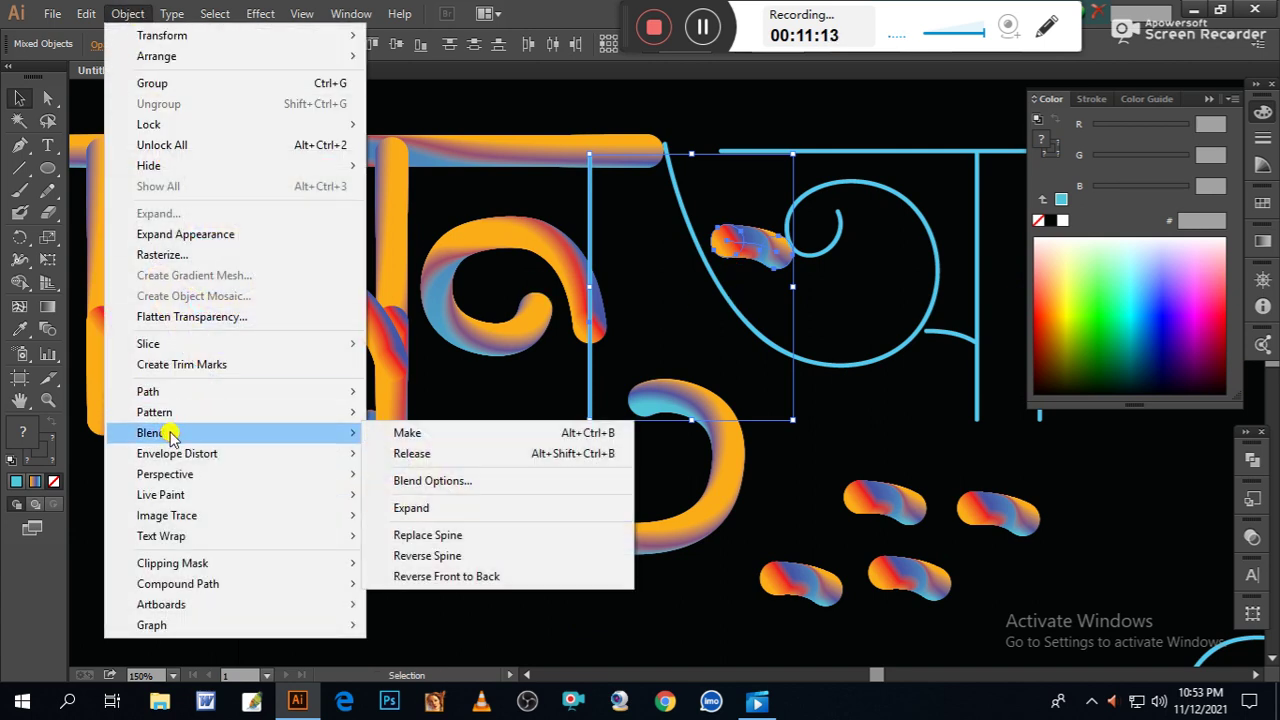
click(424, 538)
click(588, 638)
Replace the spine of a short blend copy with the next letter's large sweeping light blue curl and deselect it.
drag(632, 577, 420, 597)
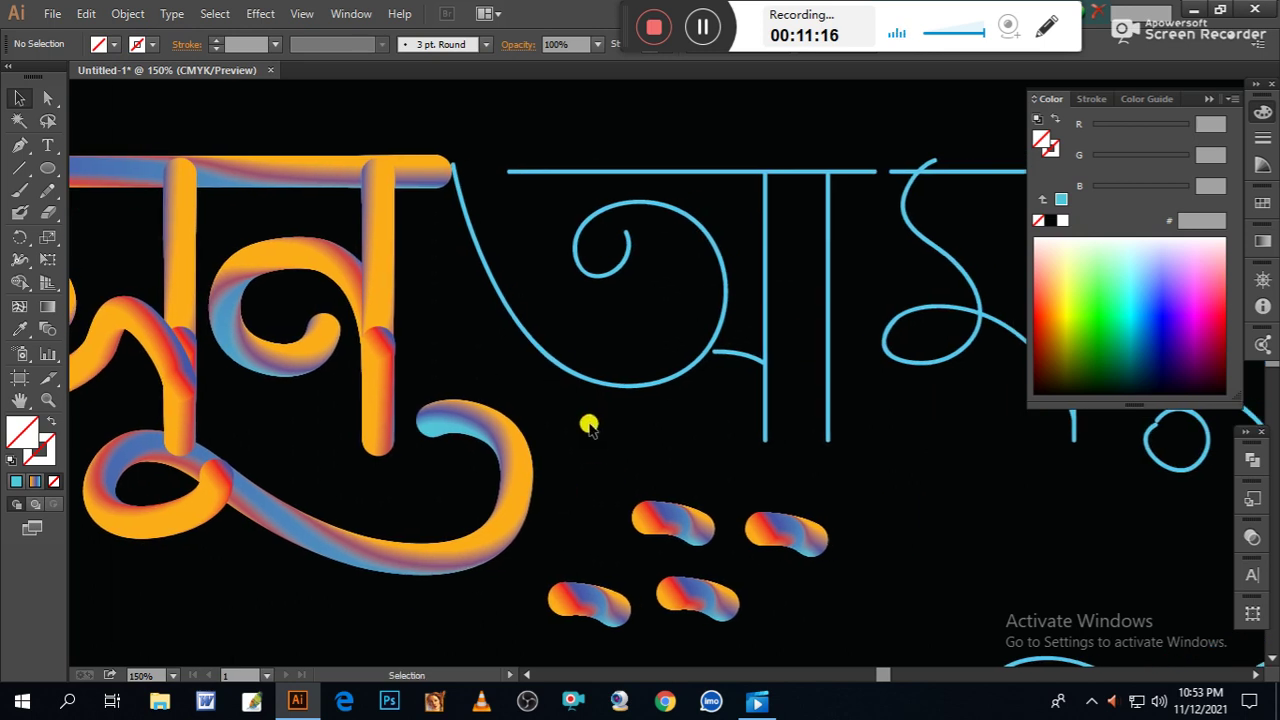
click(612, 380)
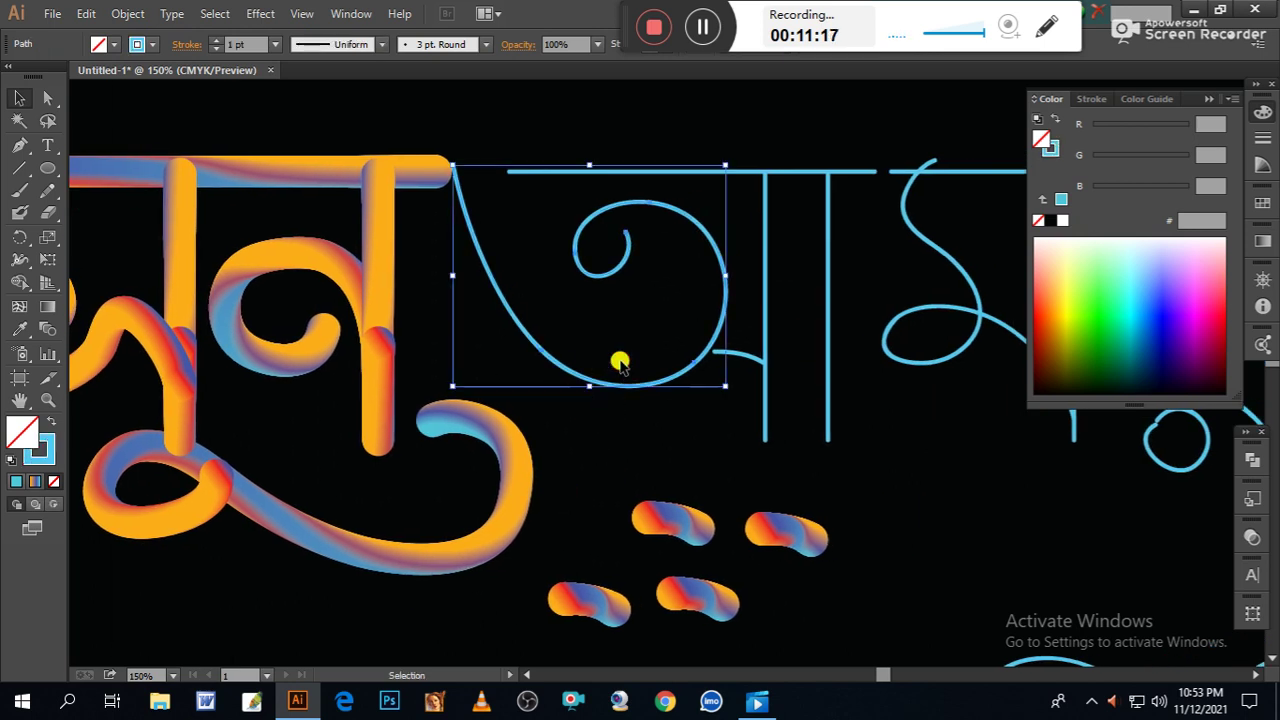
shift+click(655, 520)
click(128, 13)
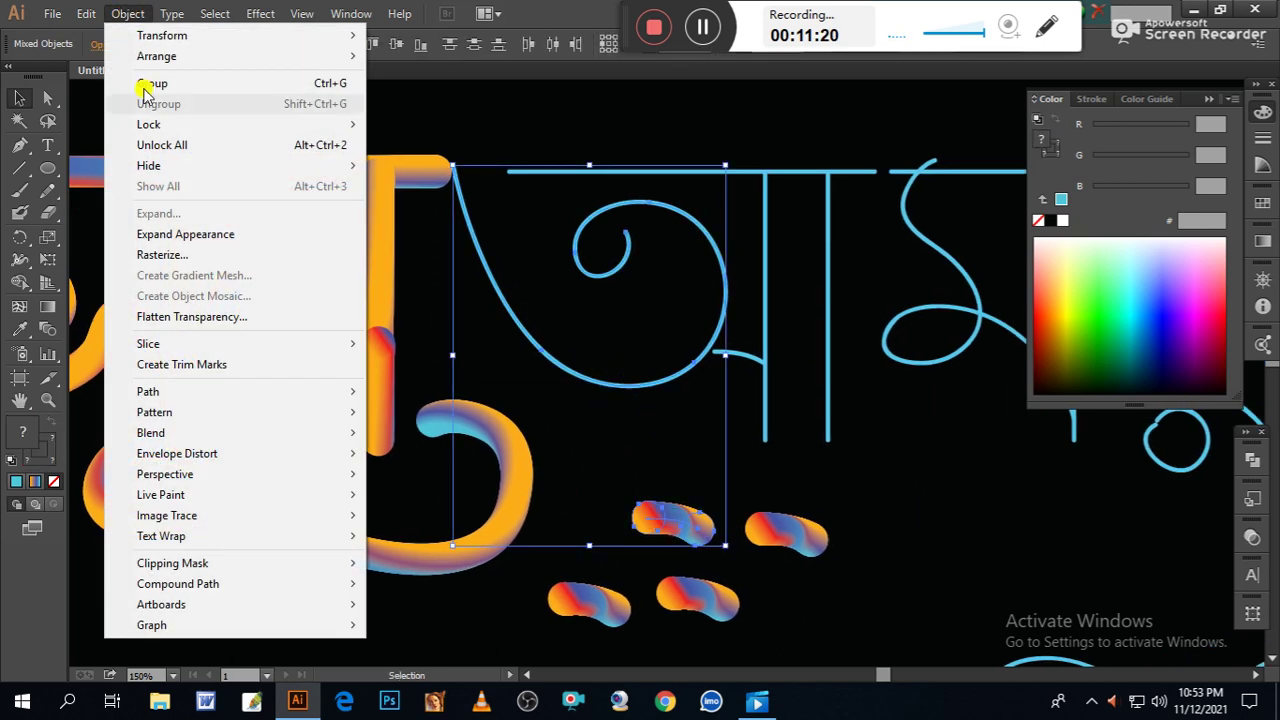
mouse_move(171, 432)
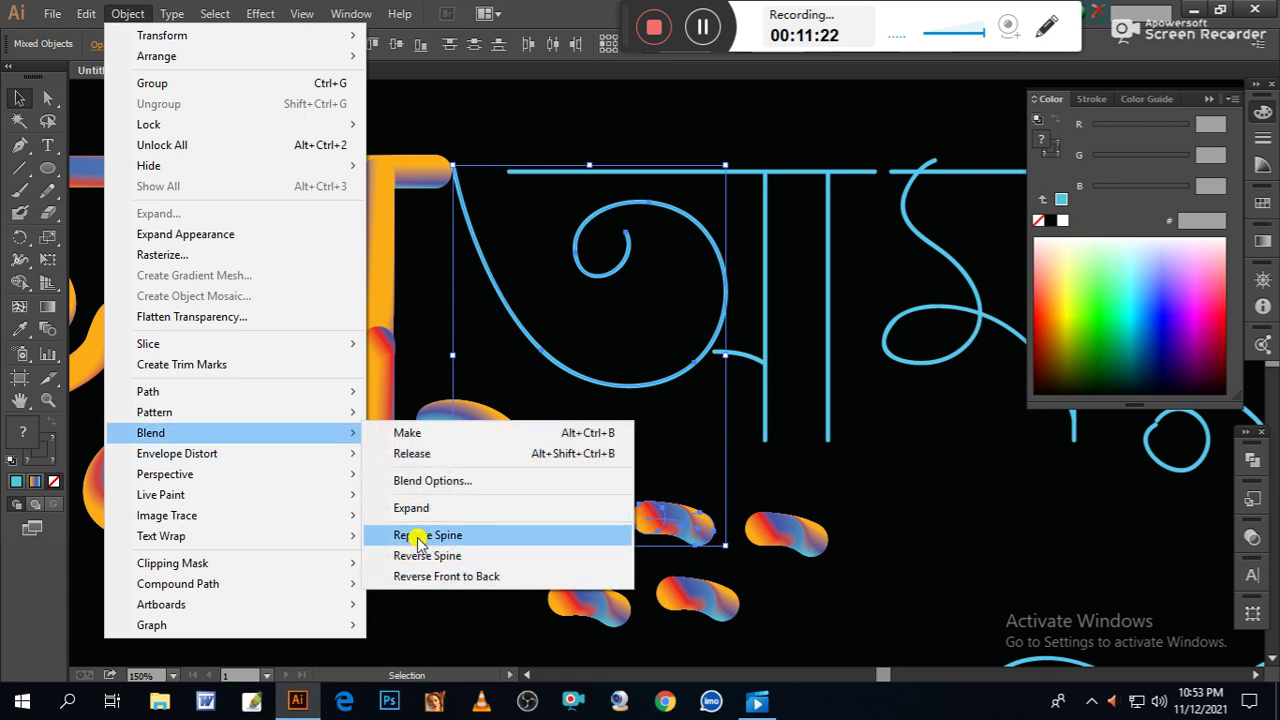
click(417, 536)
click(880, 532)
Replace the spine of the next short blend copy with the first stem beside the large curl and deselect it.
drag(737, 467, 779, 433)
shift+click(786, 537)
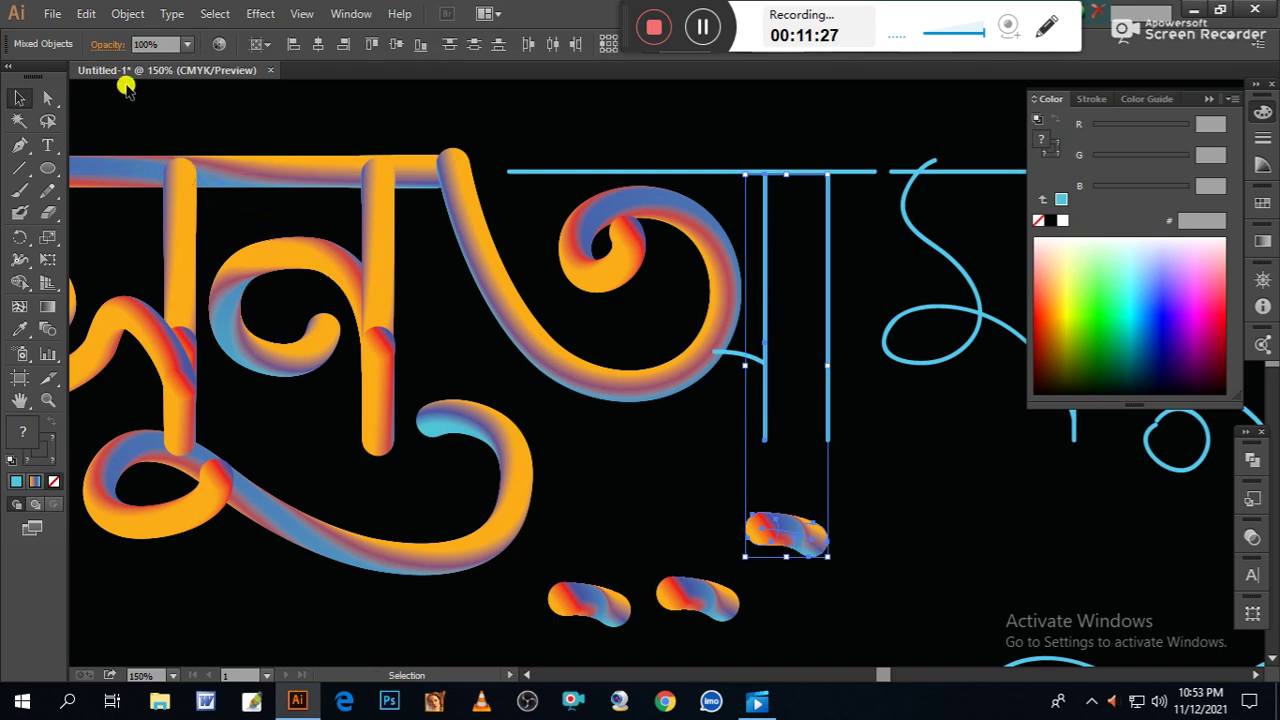
click(127, 14)
mouse_move(173, 434)
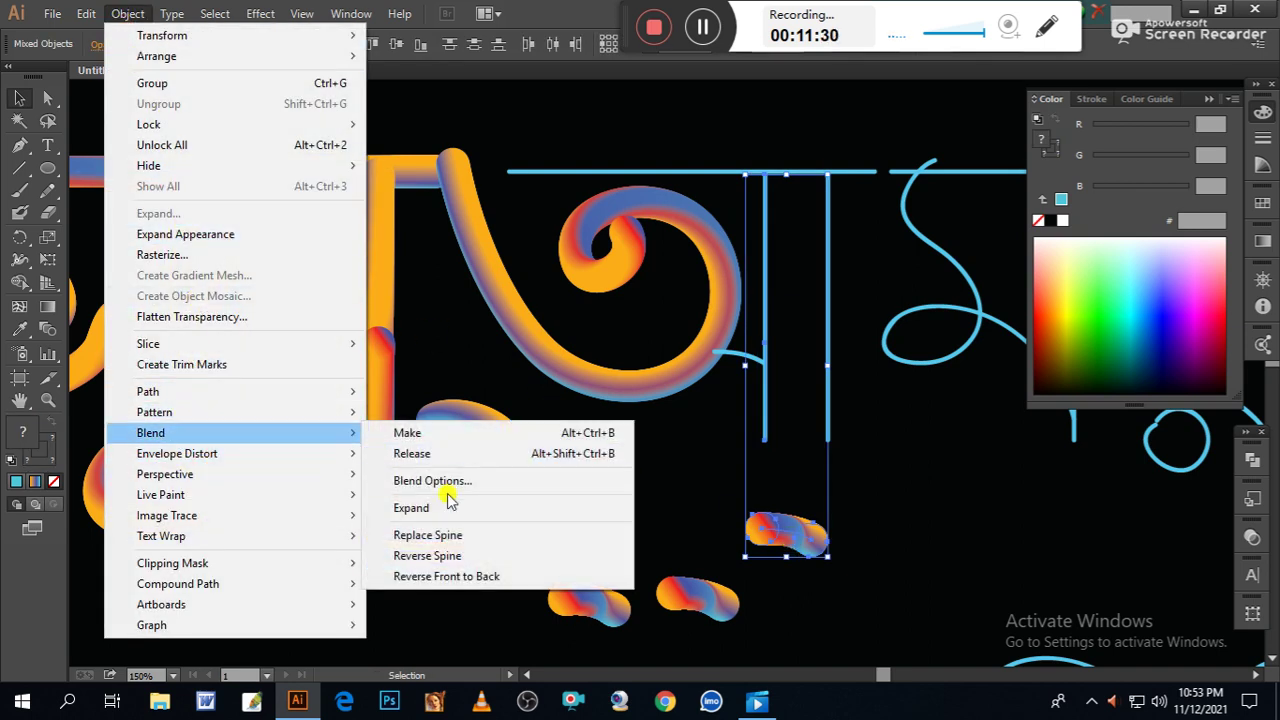
click(440, 533)
click(900, 532)
Replace the spine of another short blend copy with the second stem beside the large curl and deselect it.
drag(870, 418, 812, 455)
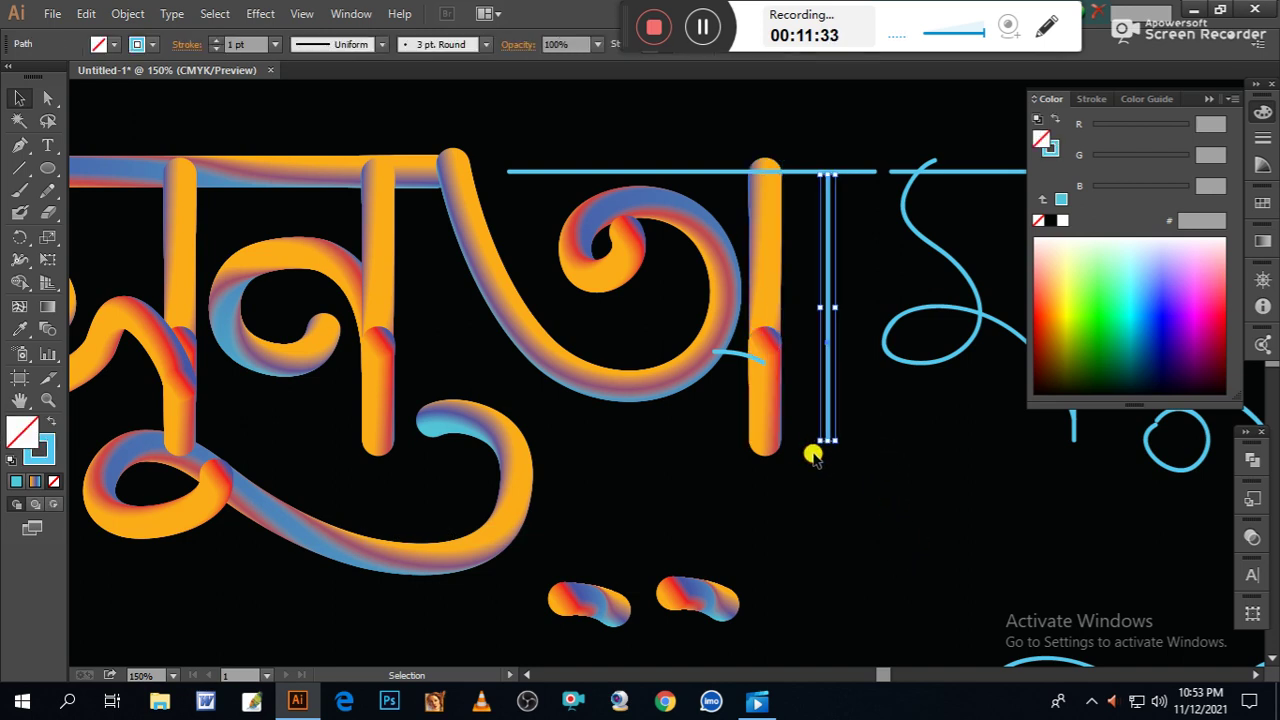
shift+click(699, 596)
click(127, 14)
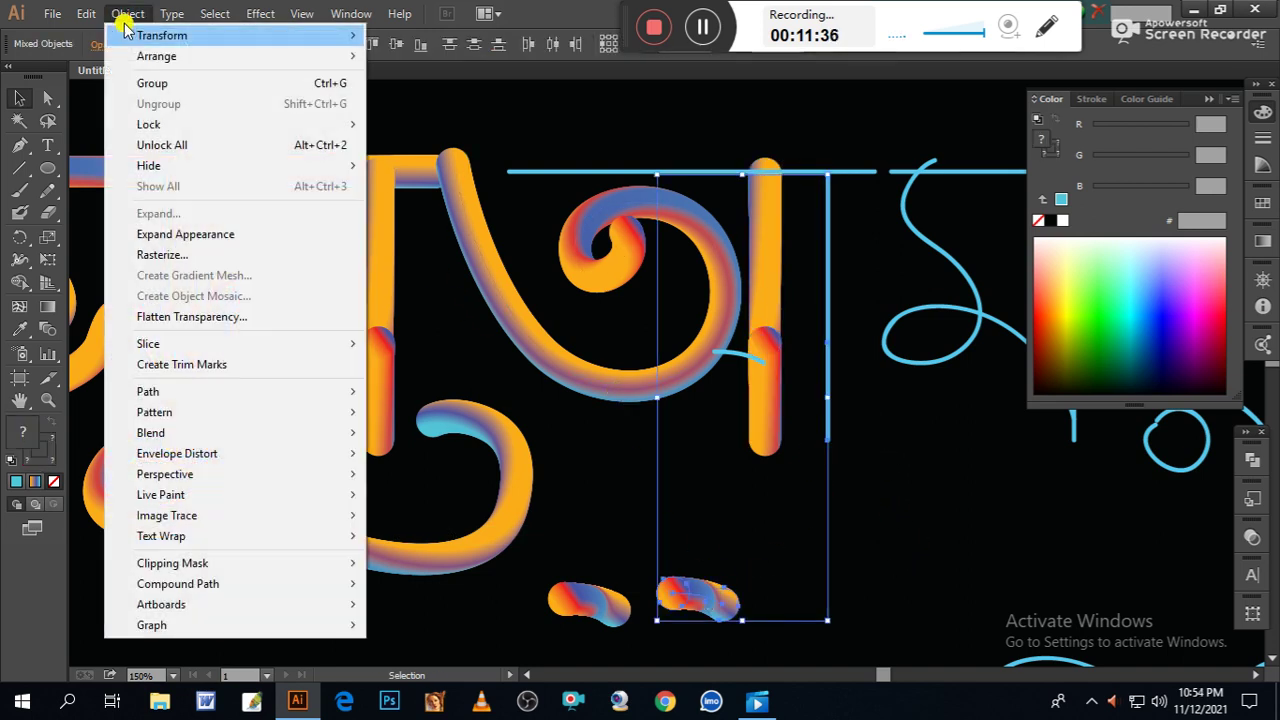
mouse_move(340, 433)
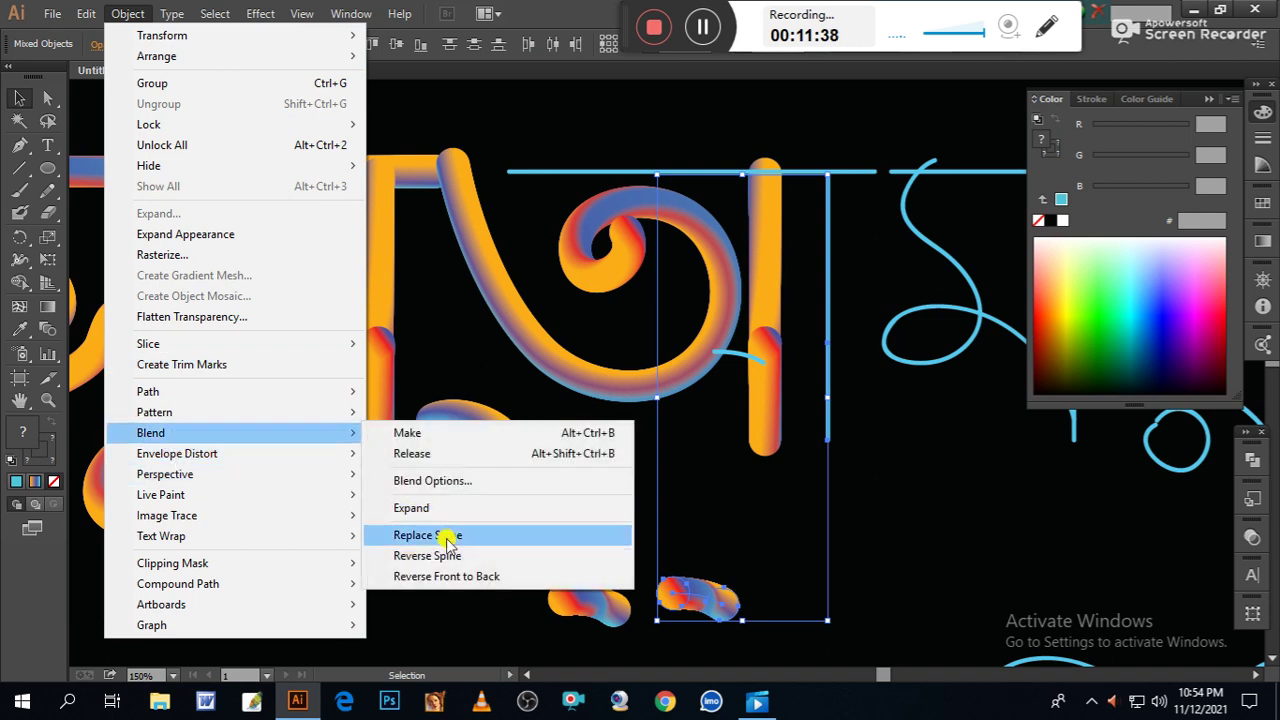
click(443, 537)
click(857, 523)
Nudge the large curl blend left, away from its stems, and delete the light blue connecting stroke between them.
key(space)
drag(702, 472, 706, 500)
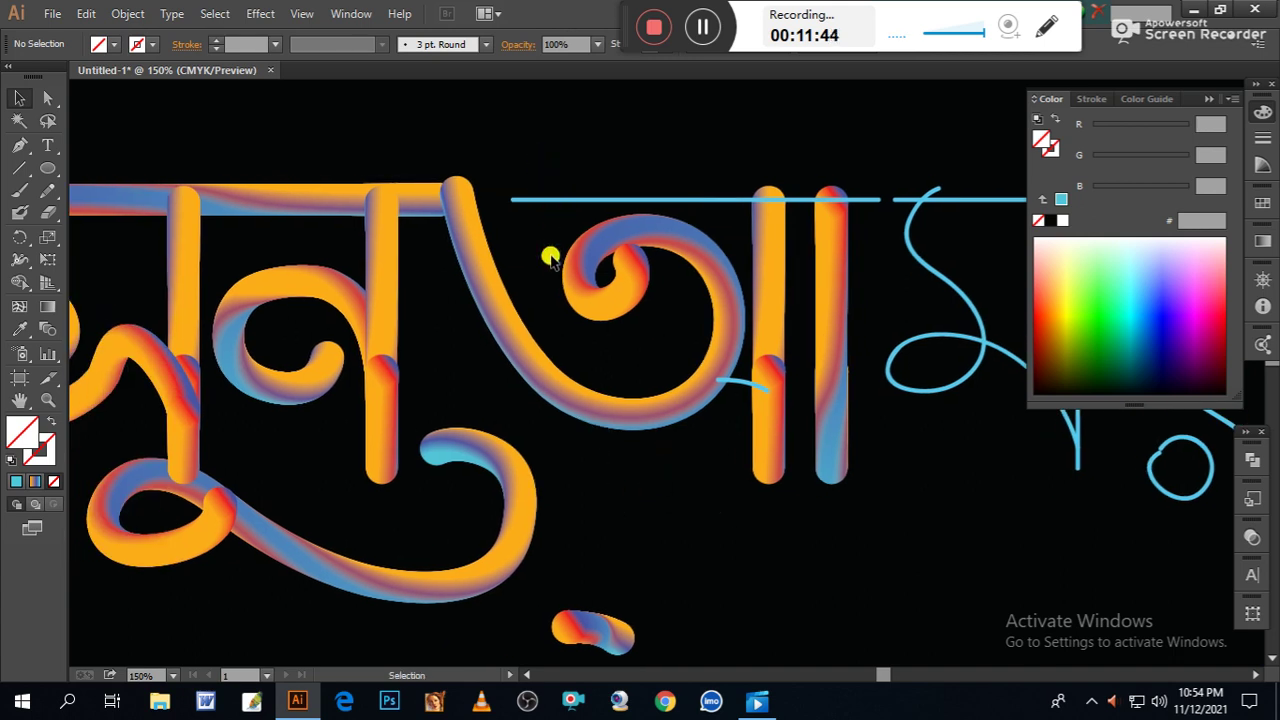
click(633, 311)
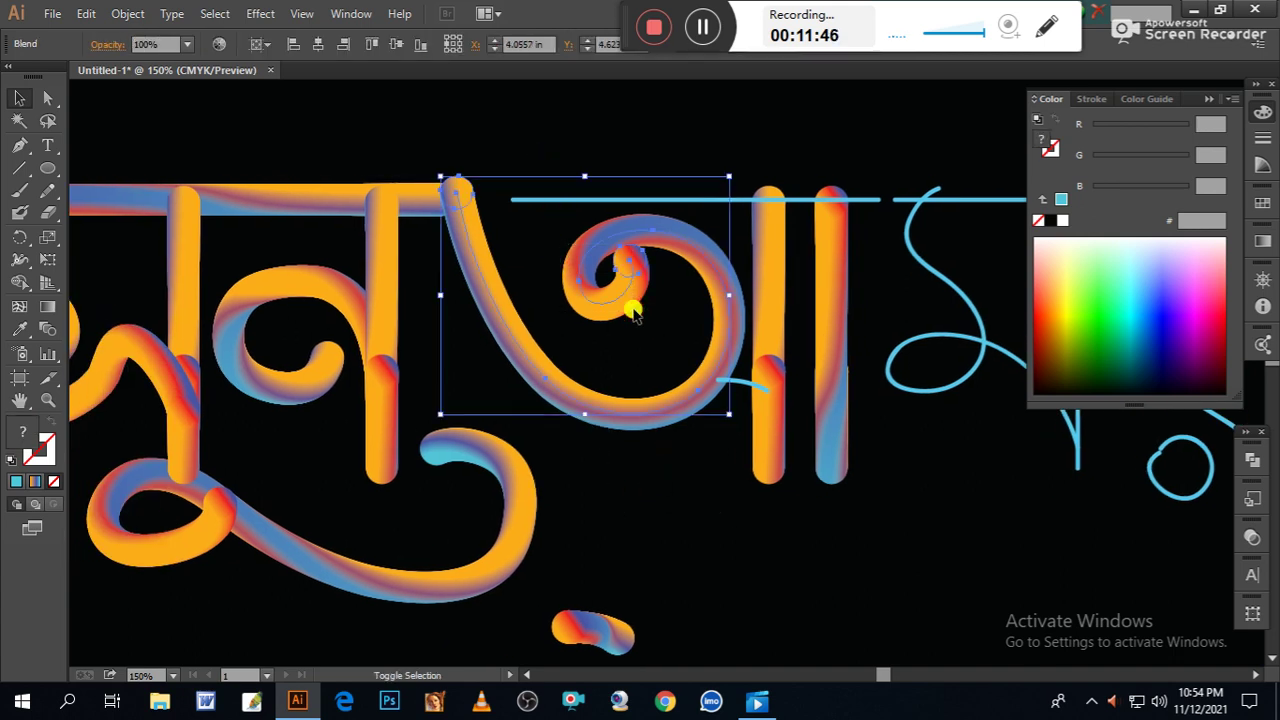
key(Left)
key(Left)
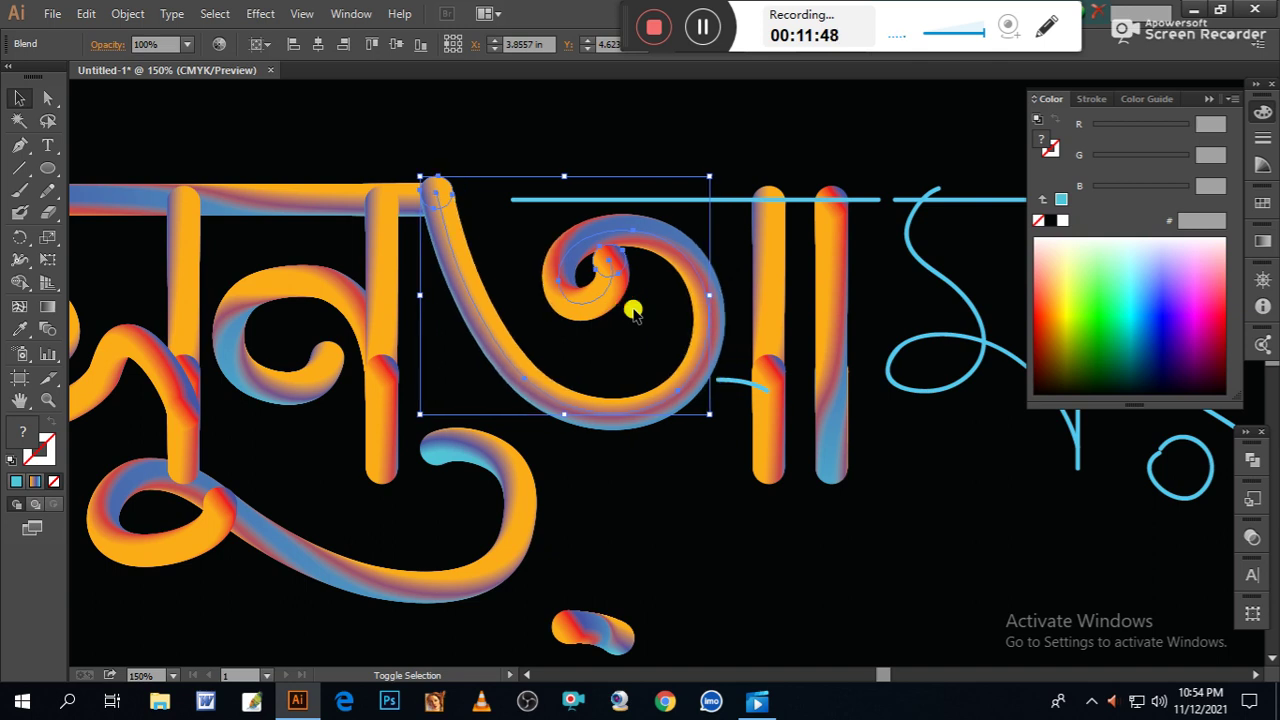
click(702, 580)
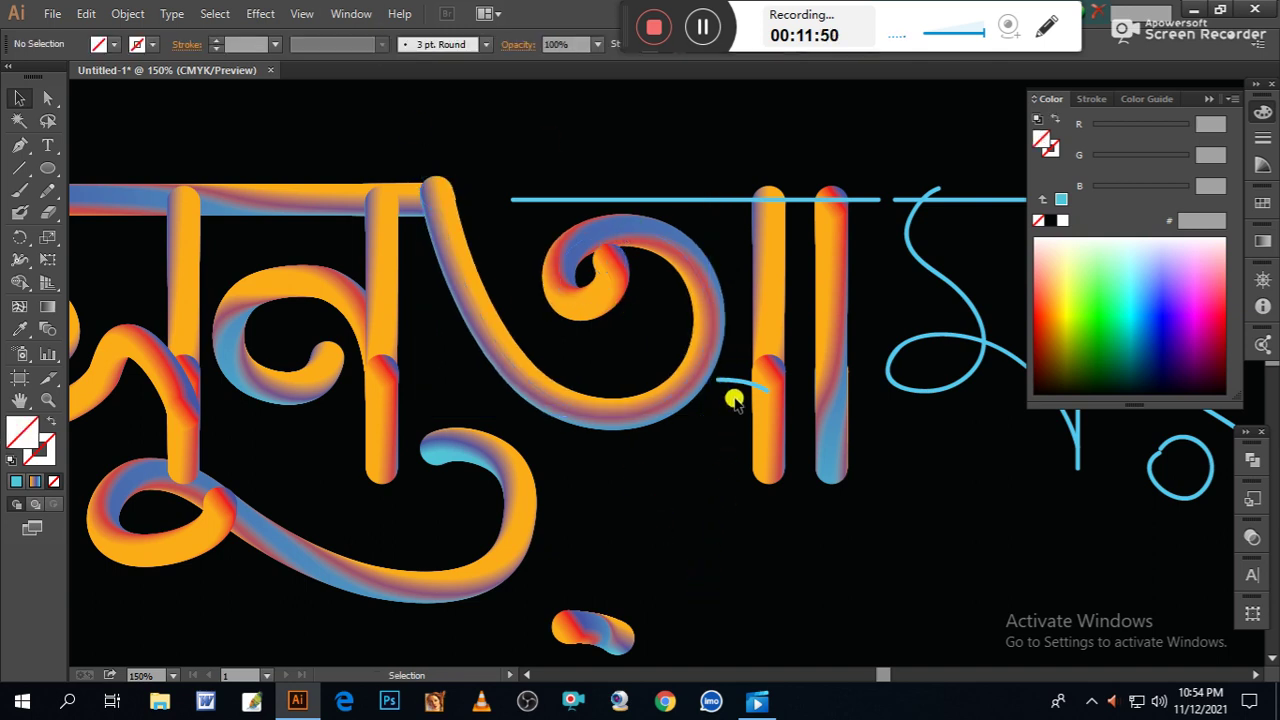
click(733, 385)
key(Delete)
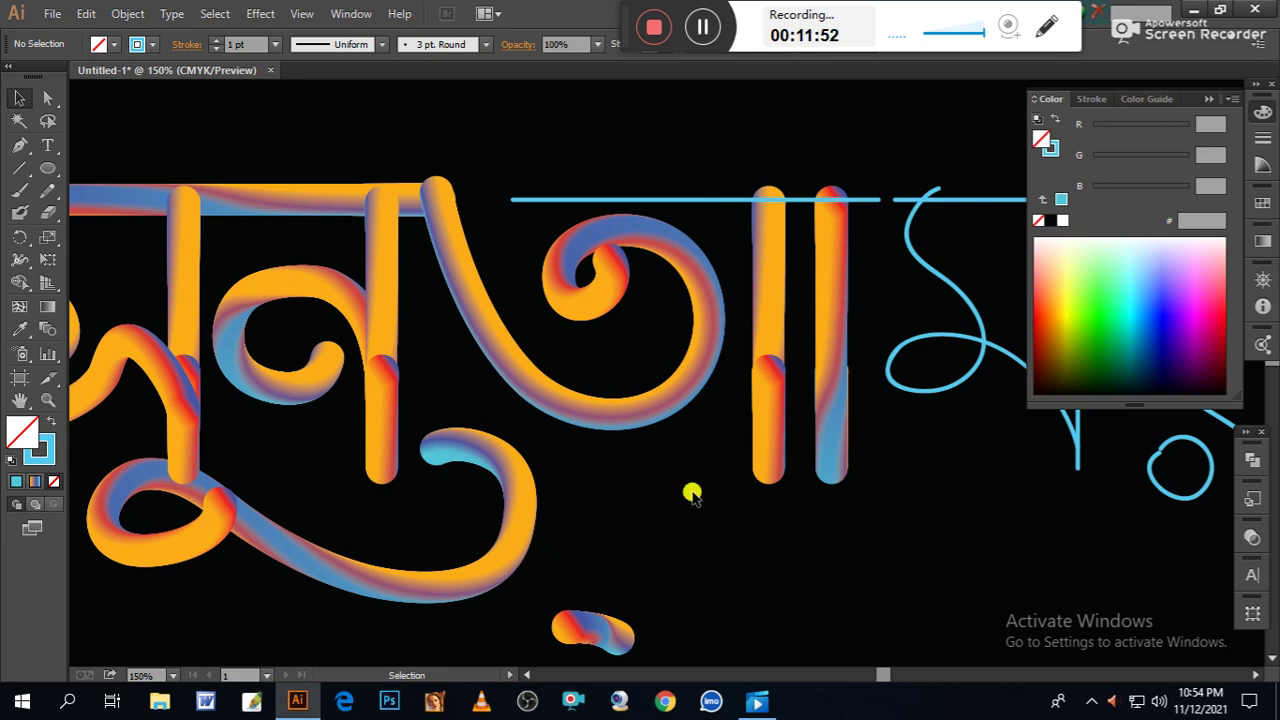
Copy the short blend to the far end below the remaining strokes and repeat a copy 1.07 in to its left until seven form a row.
drag(600, 630, 948, 553)
drag(780, 551, 935, 463)
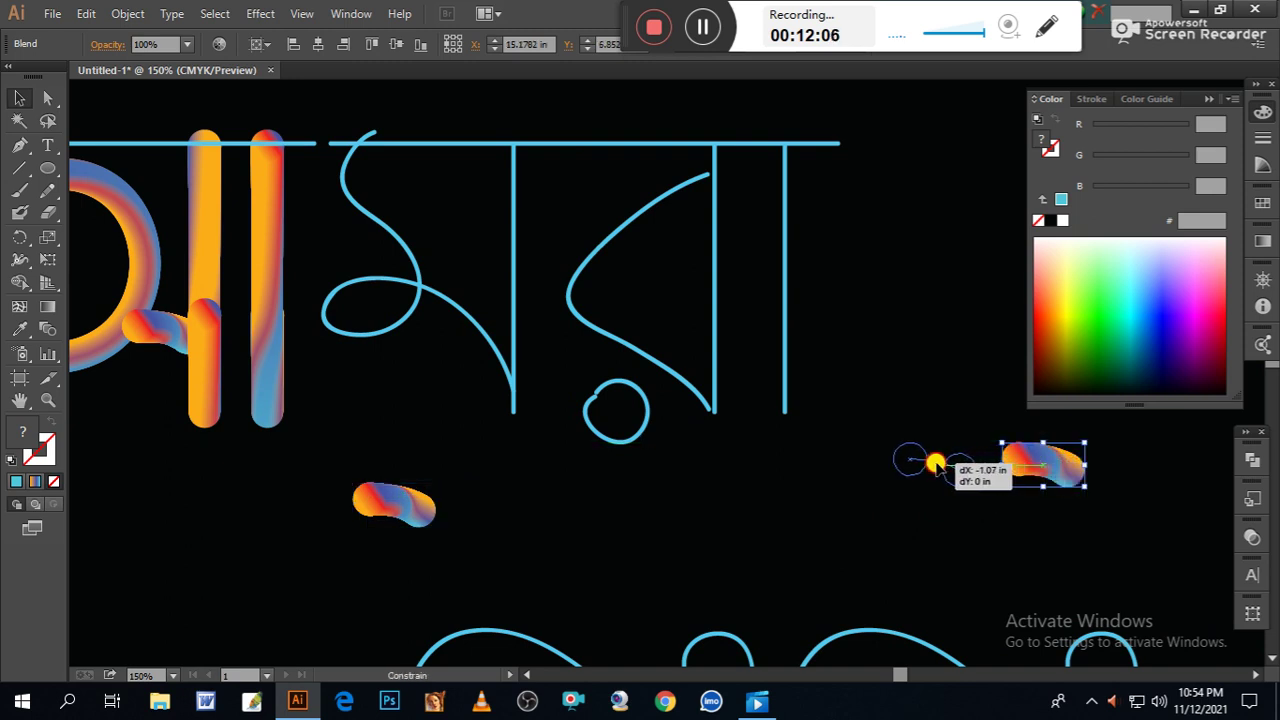
drag(983, 522, 980, 528)
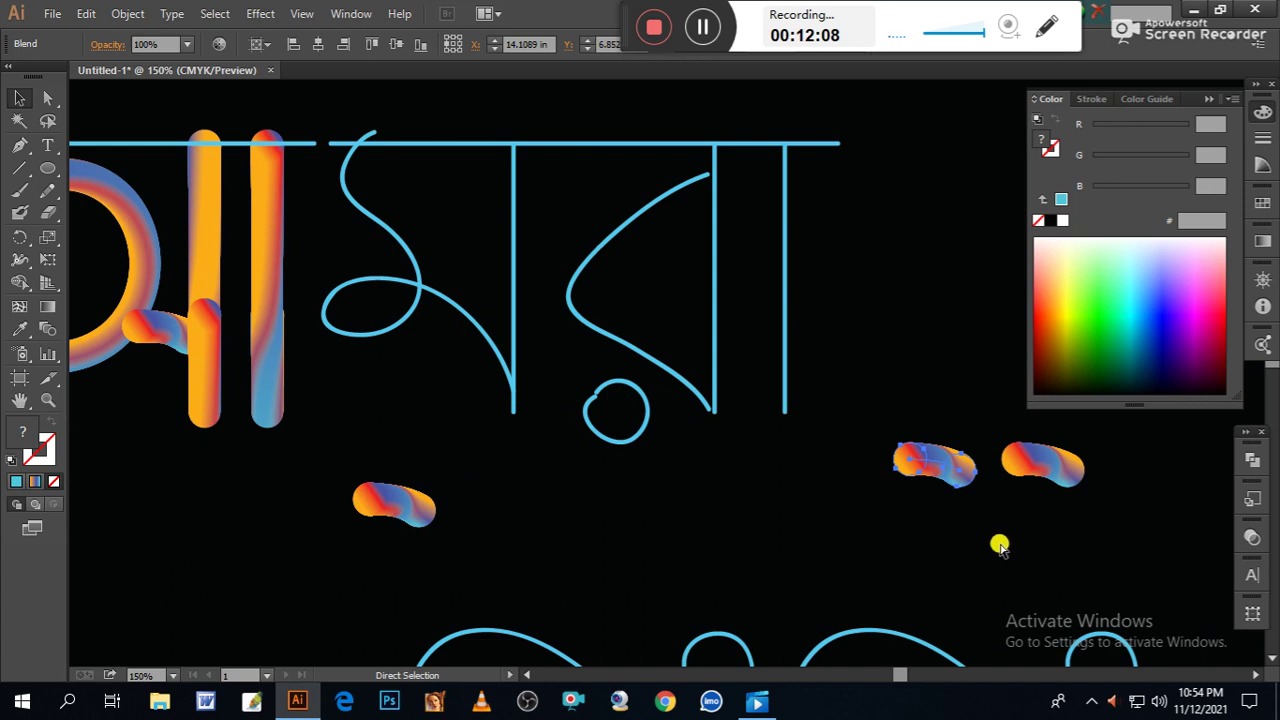
key(ctrl+d)
key(ctrl+d)
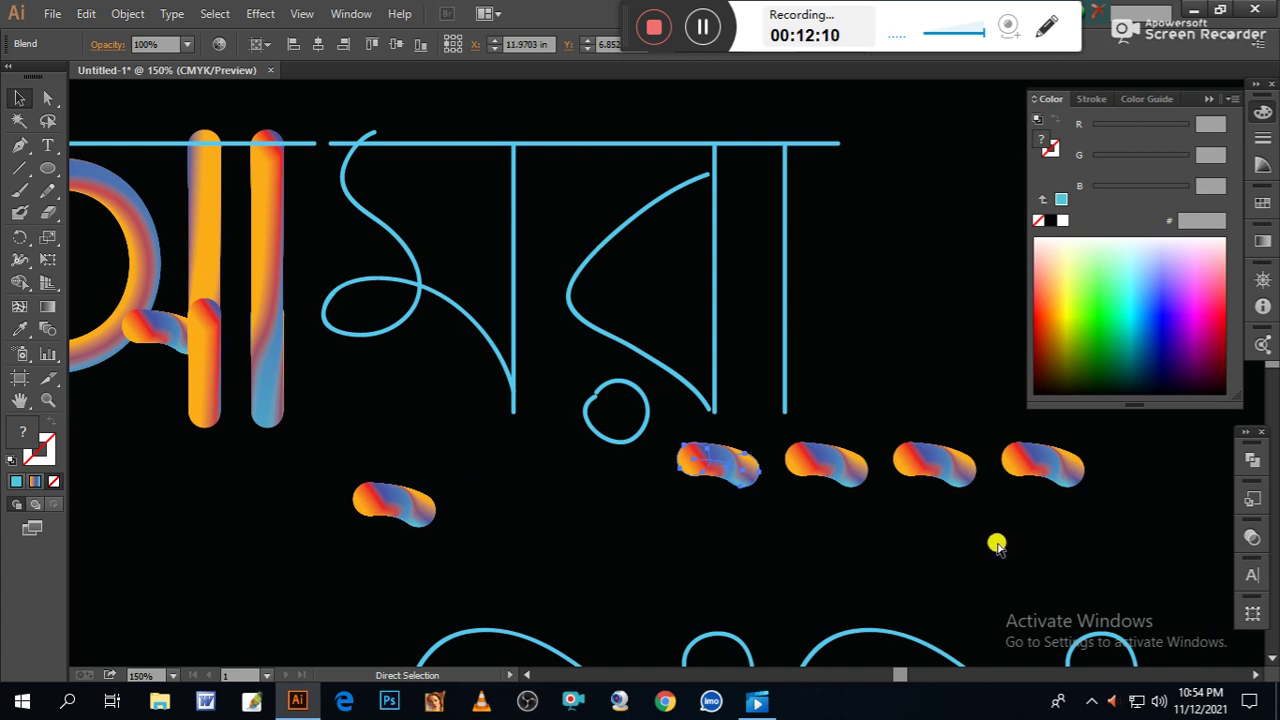
key(ctrl+d)
key(ctrl+d)
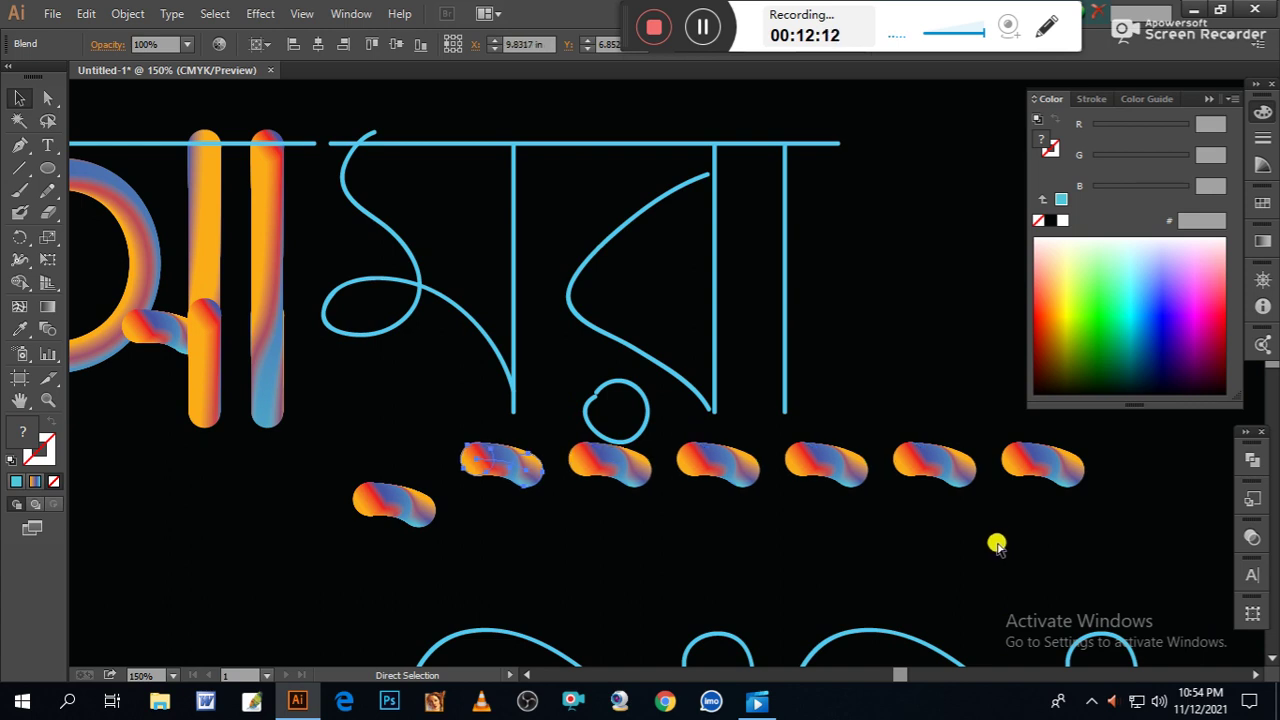
key(ctrl+d)
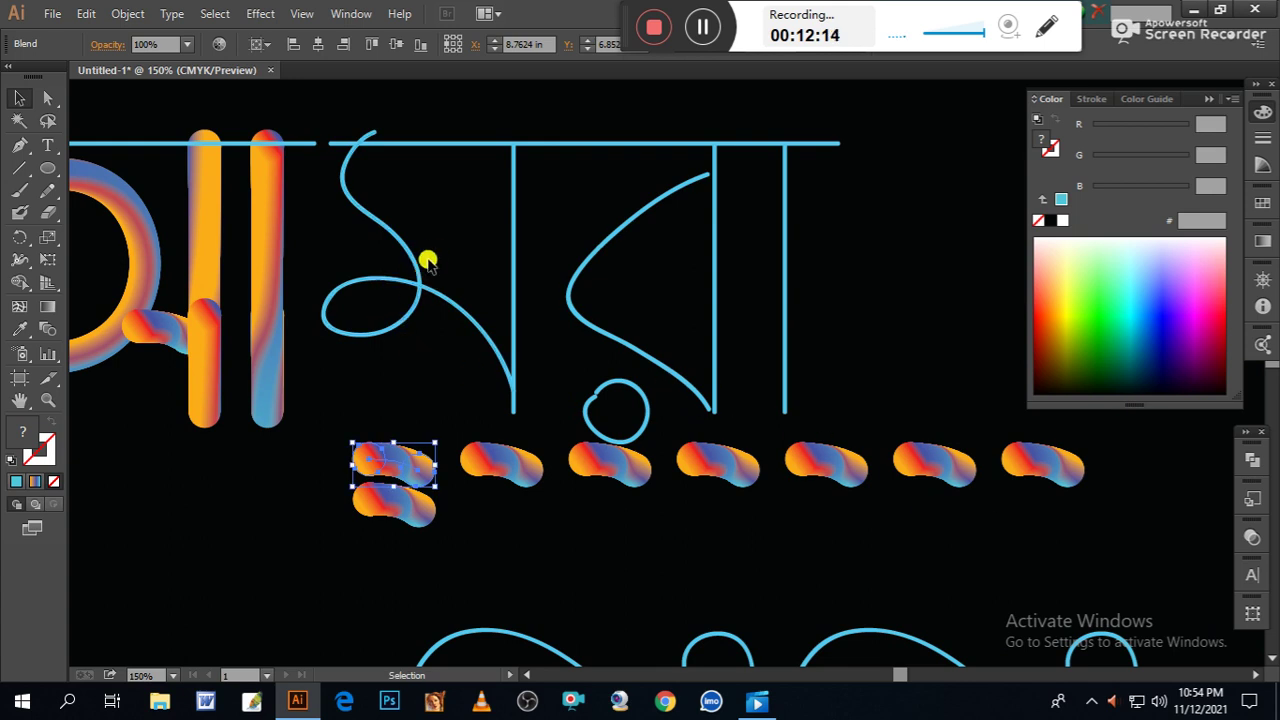
Replace the spine of the leftmost blend in the row with the looping light blue stroke of the letter beside the finished stems.
click(401, 318)
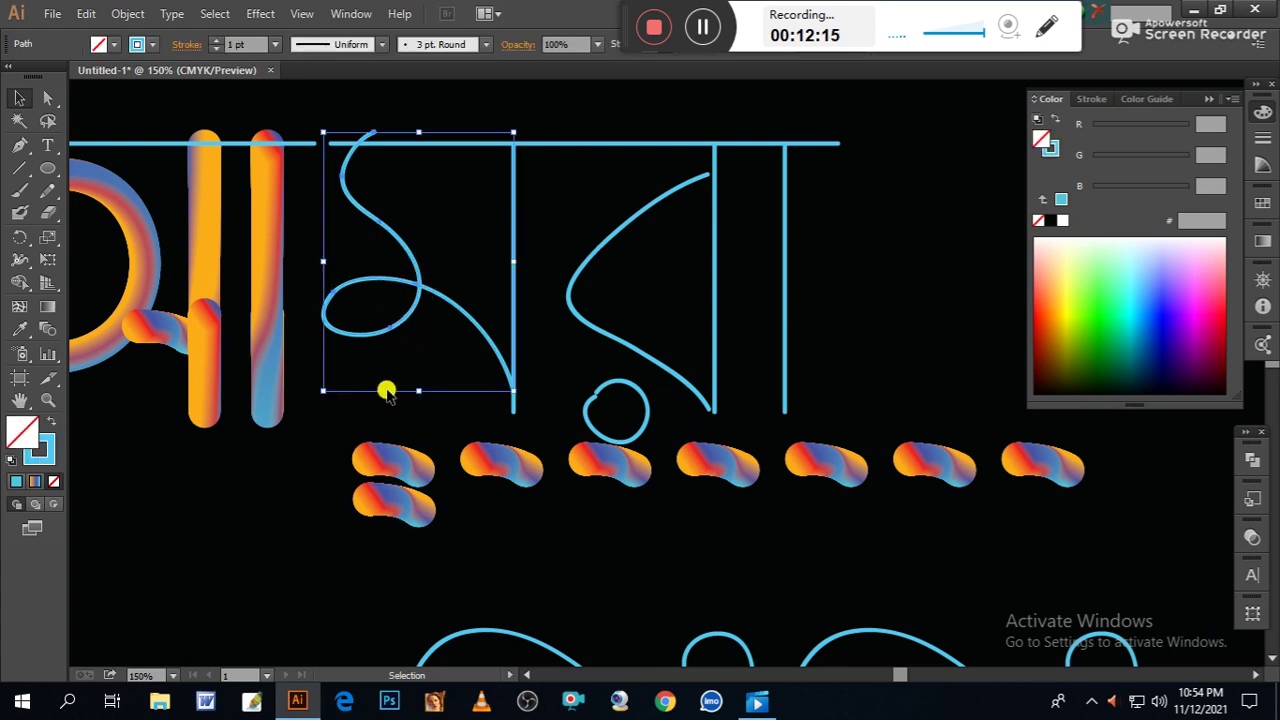
shift+click(397, 457)
click(125, 20)
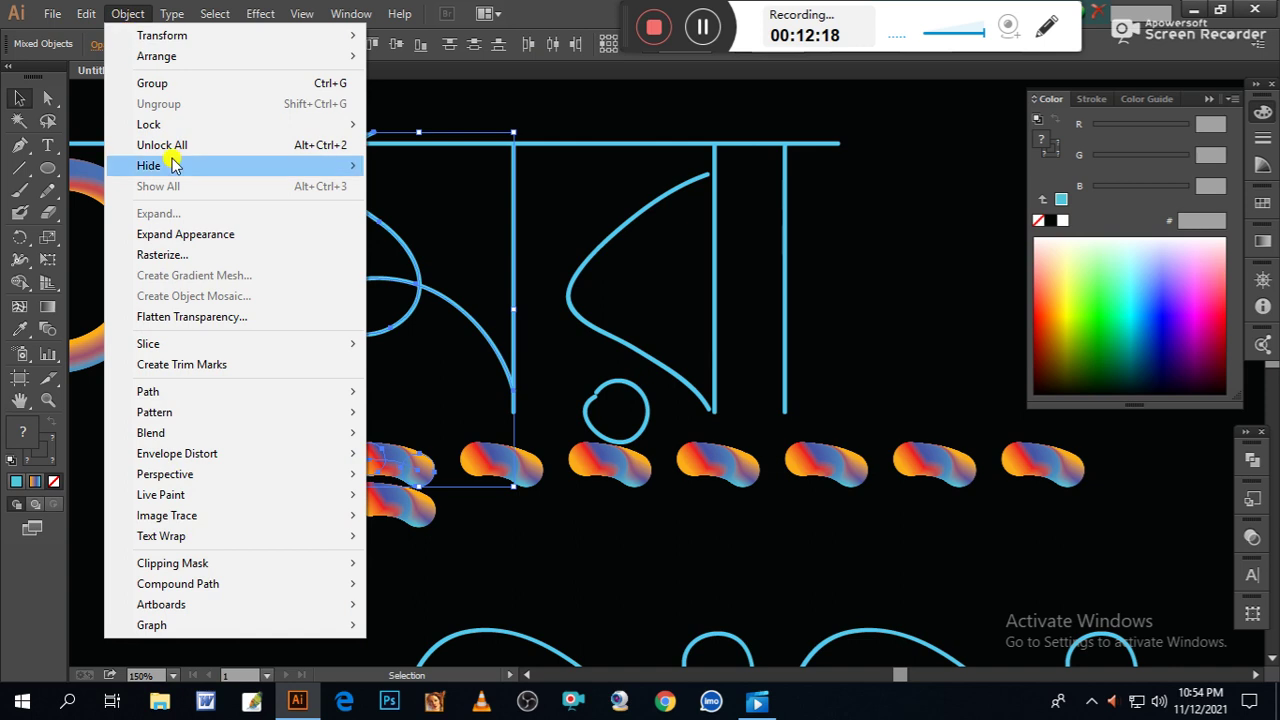
mouse_move(177, 429)
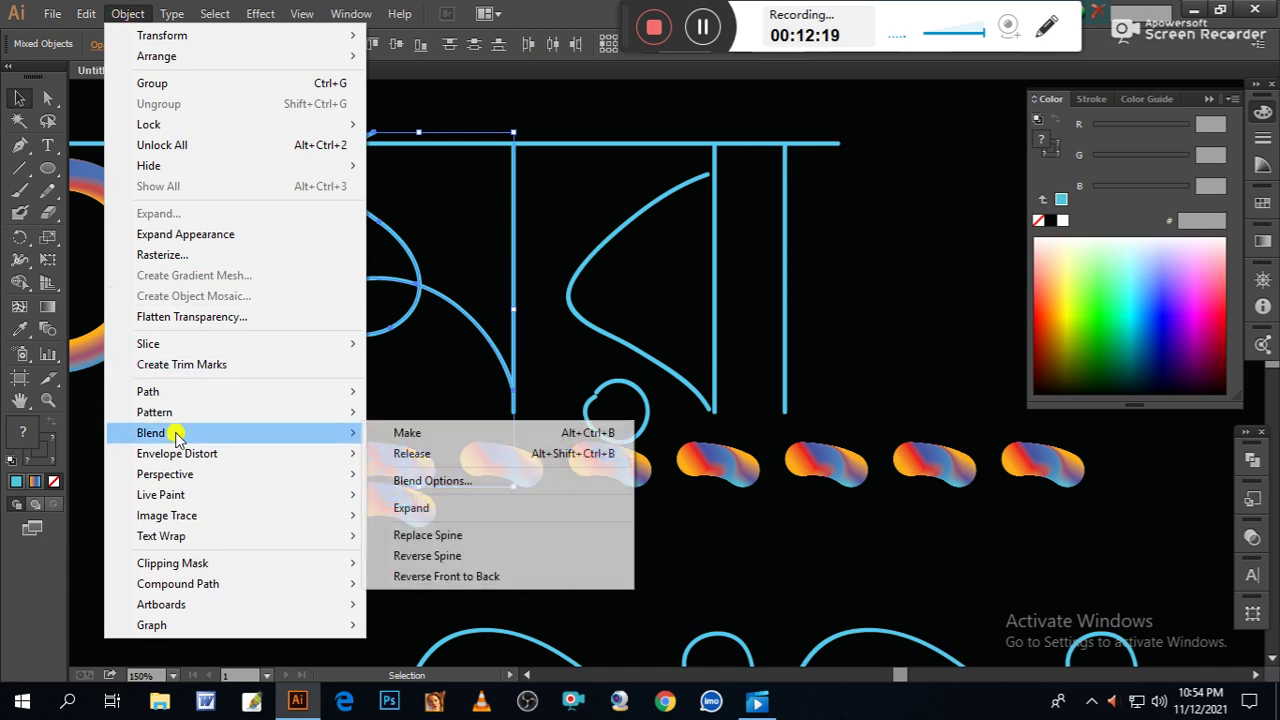
click(424, 534)
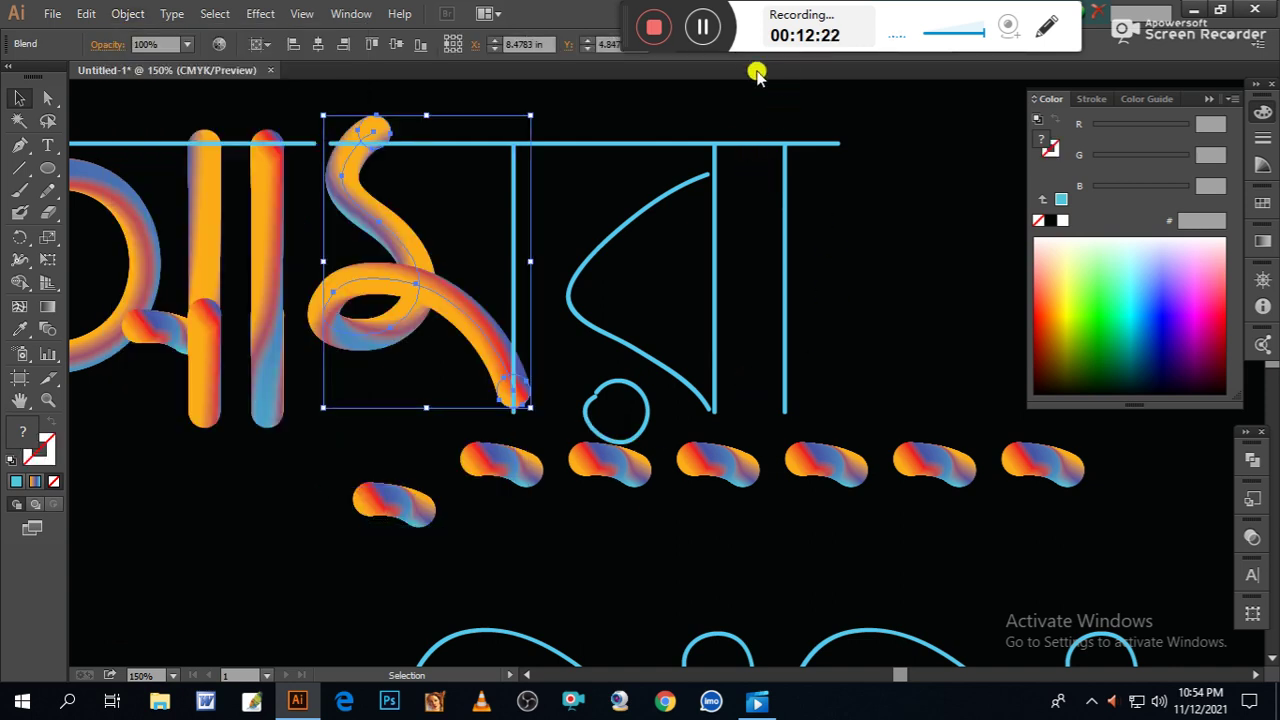
click(703, 27)
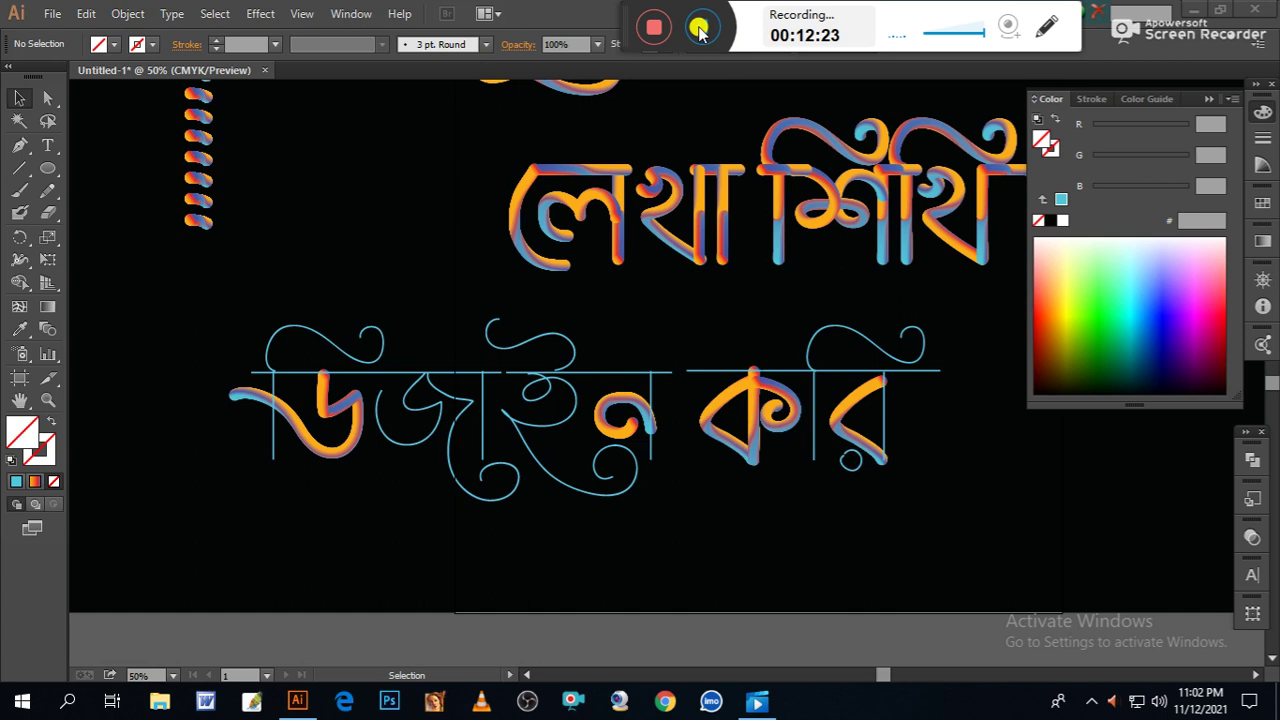
Replace the spine of the lowest stacked short blend with the open bowl of জ in the third line and deselect it.
click(403, 437)
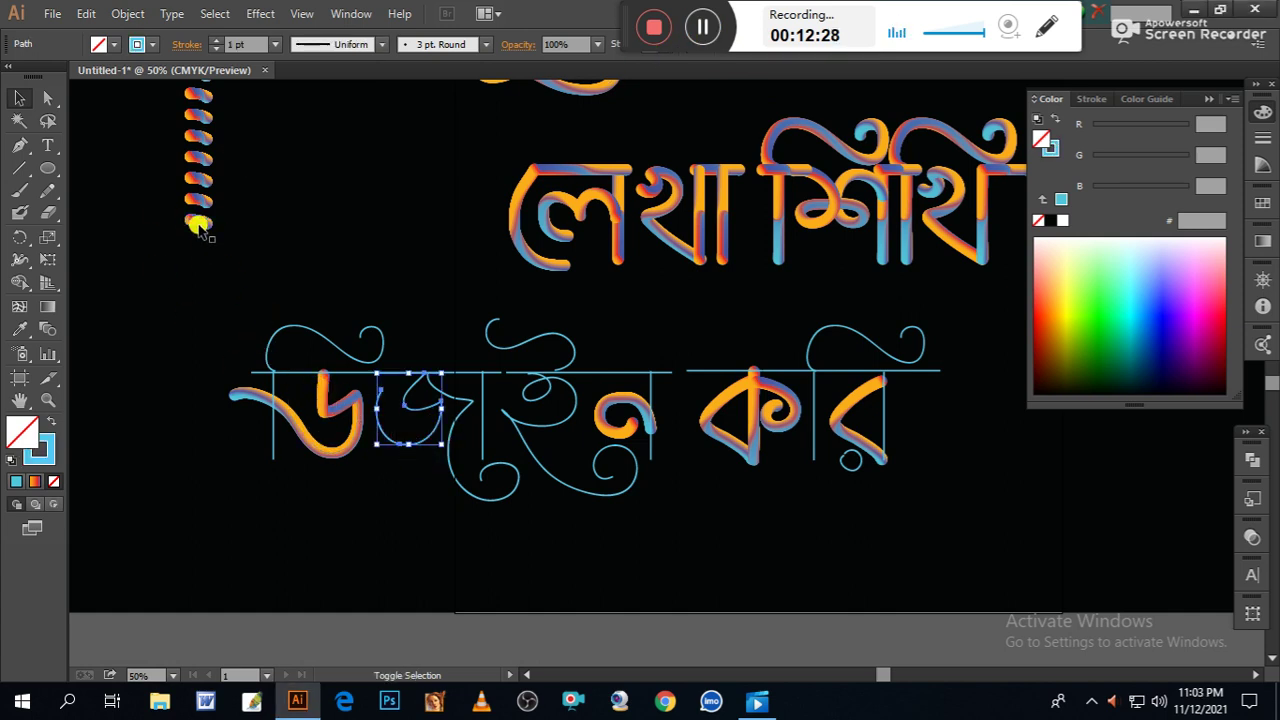
shift+click(197, 224)
click(131, 14)
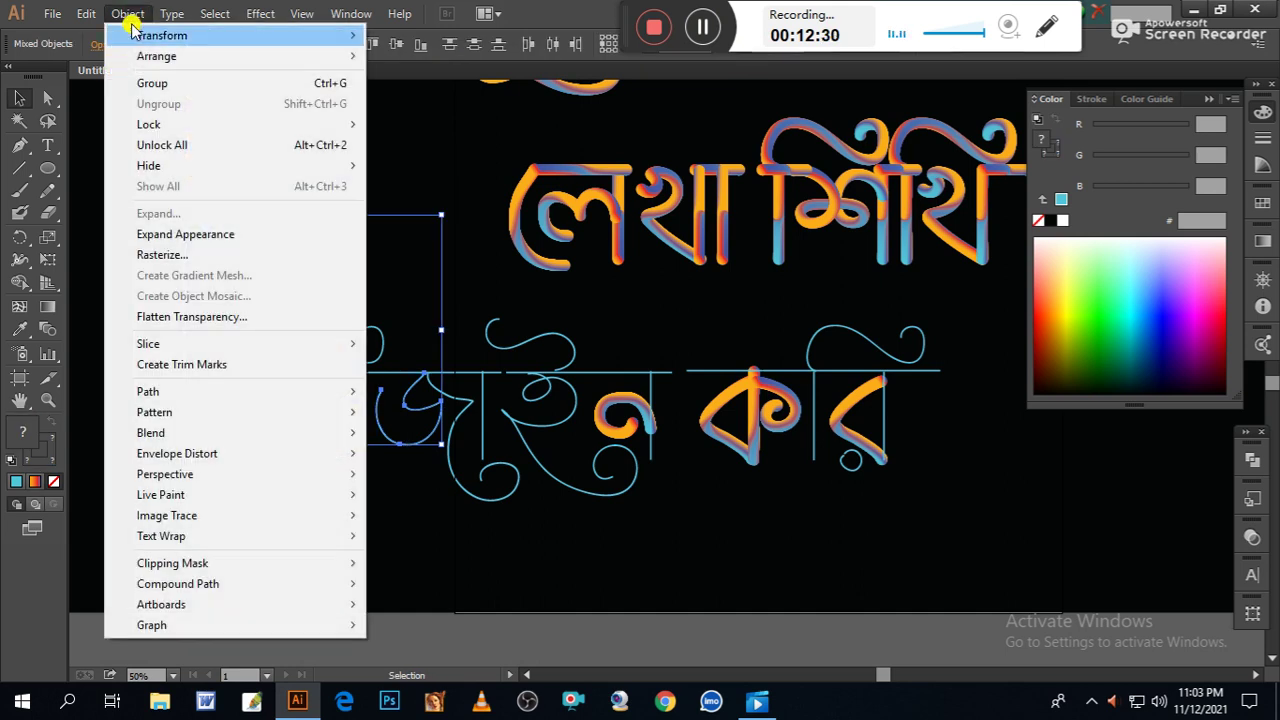
mouse_move(171, 432)
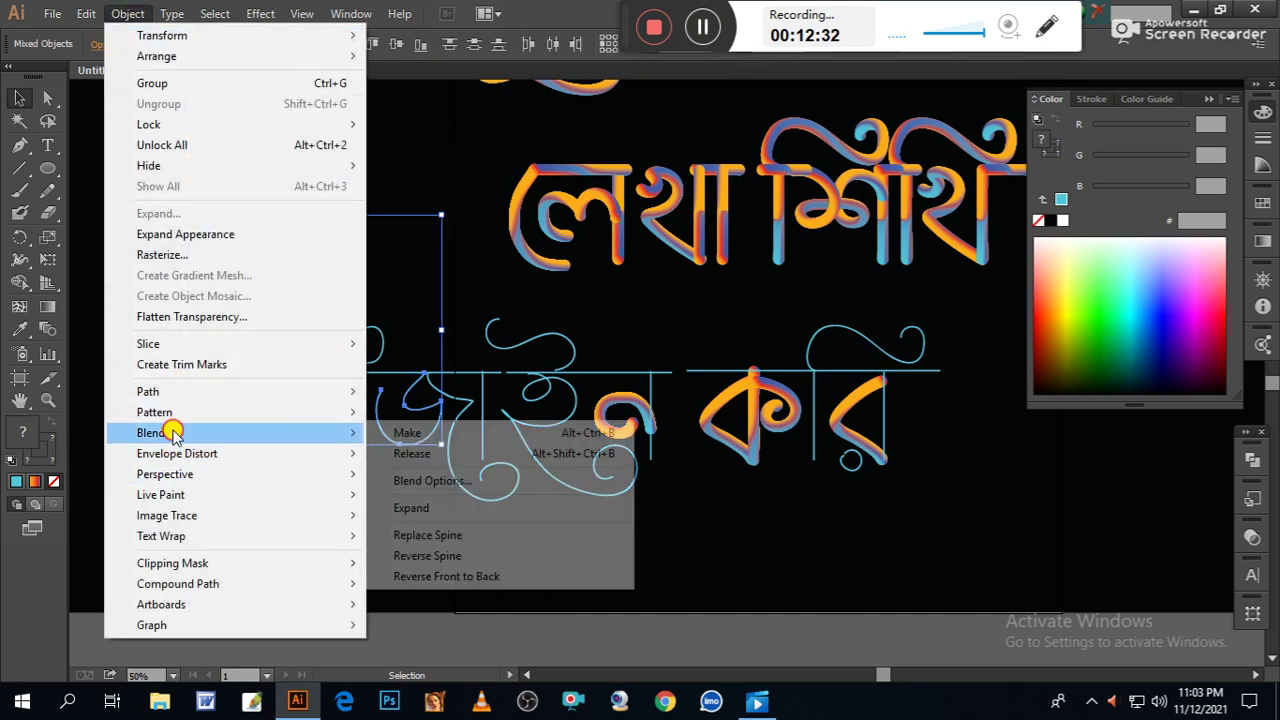
click(430, 537)
click(696, 596)
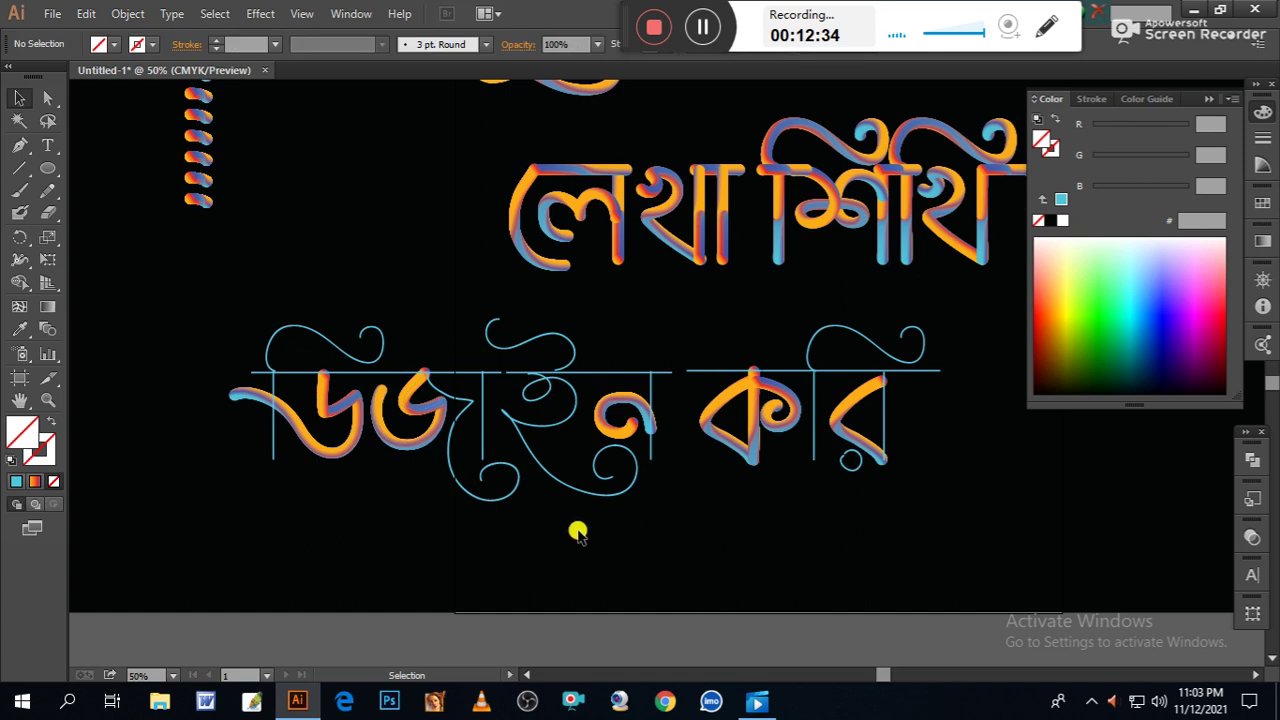
Replace the spine of the next stacked short blend with the hooked, curling tail of জ and deselect it.
drag(505, 535, 517, 486)
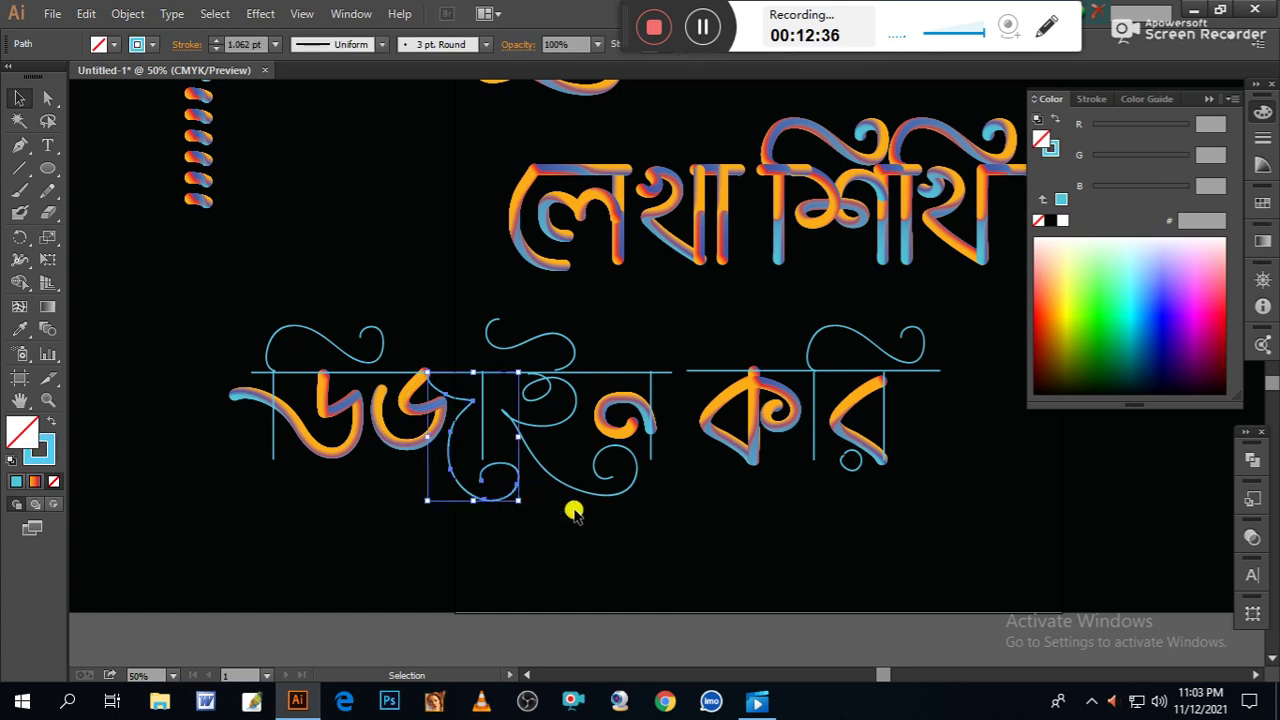
shift+click(199, 202)
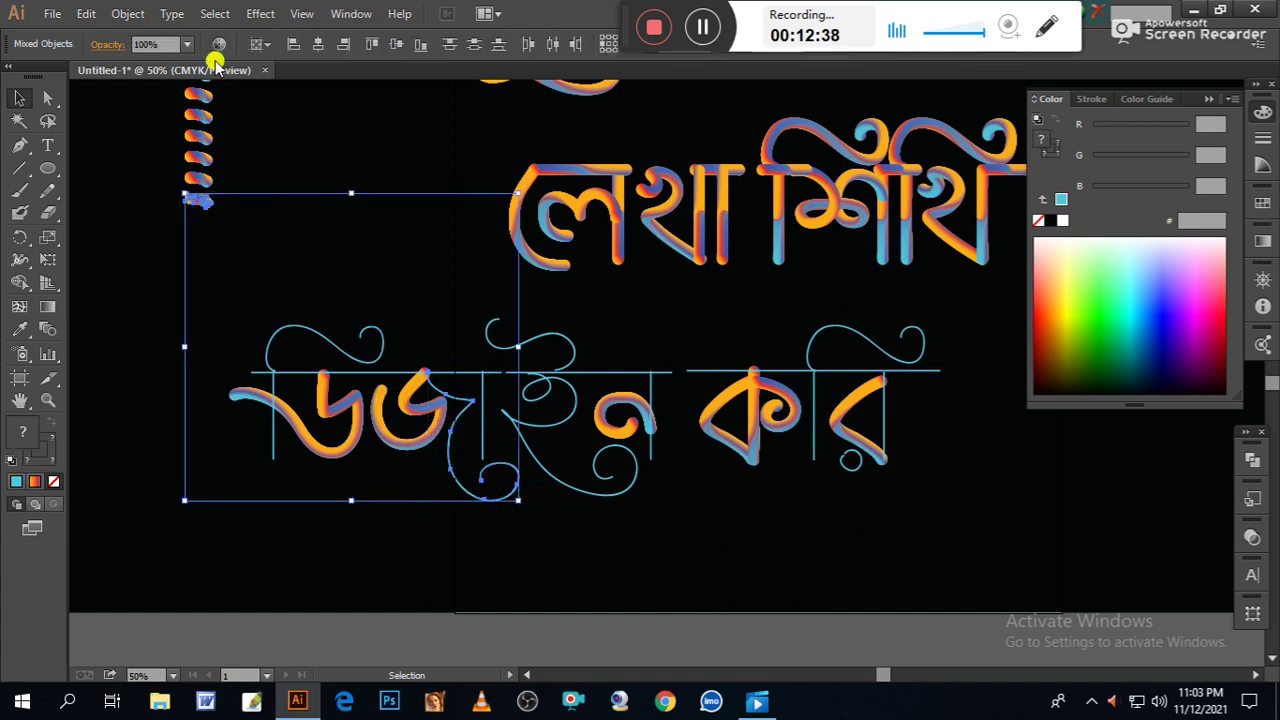
click(134, 16)
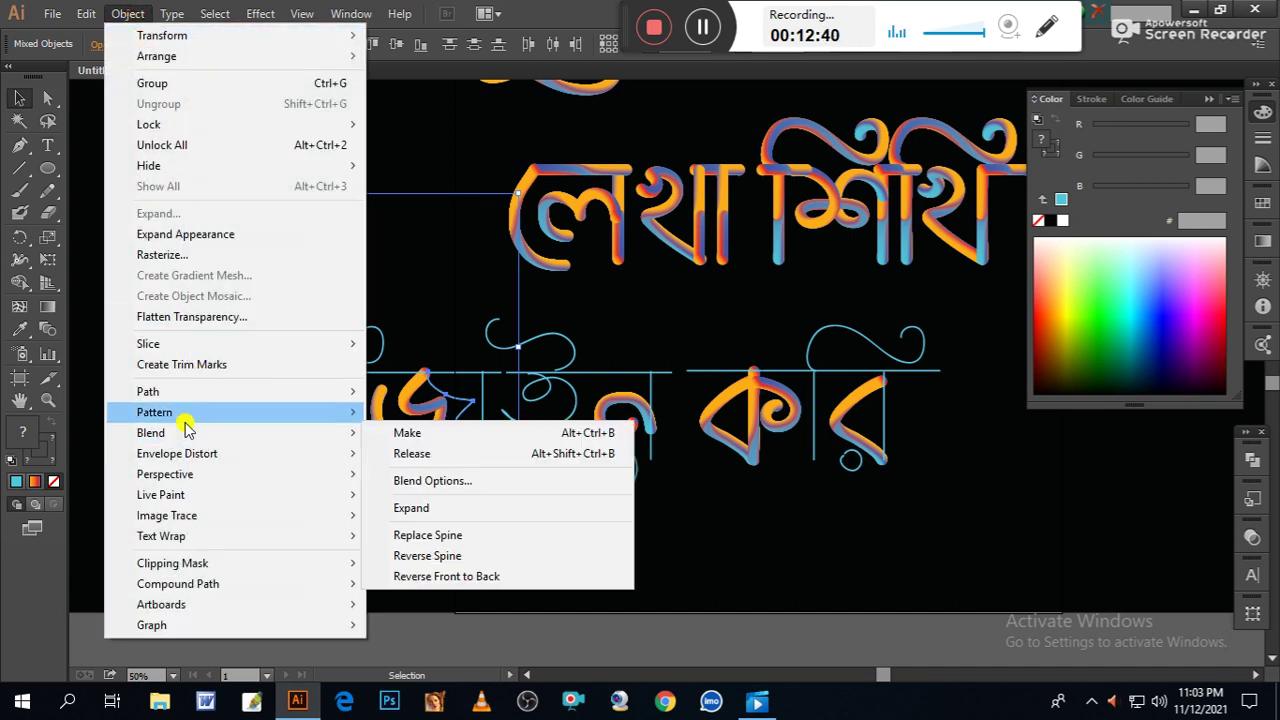
mouse_move(195, 440)
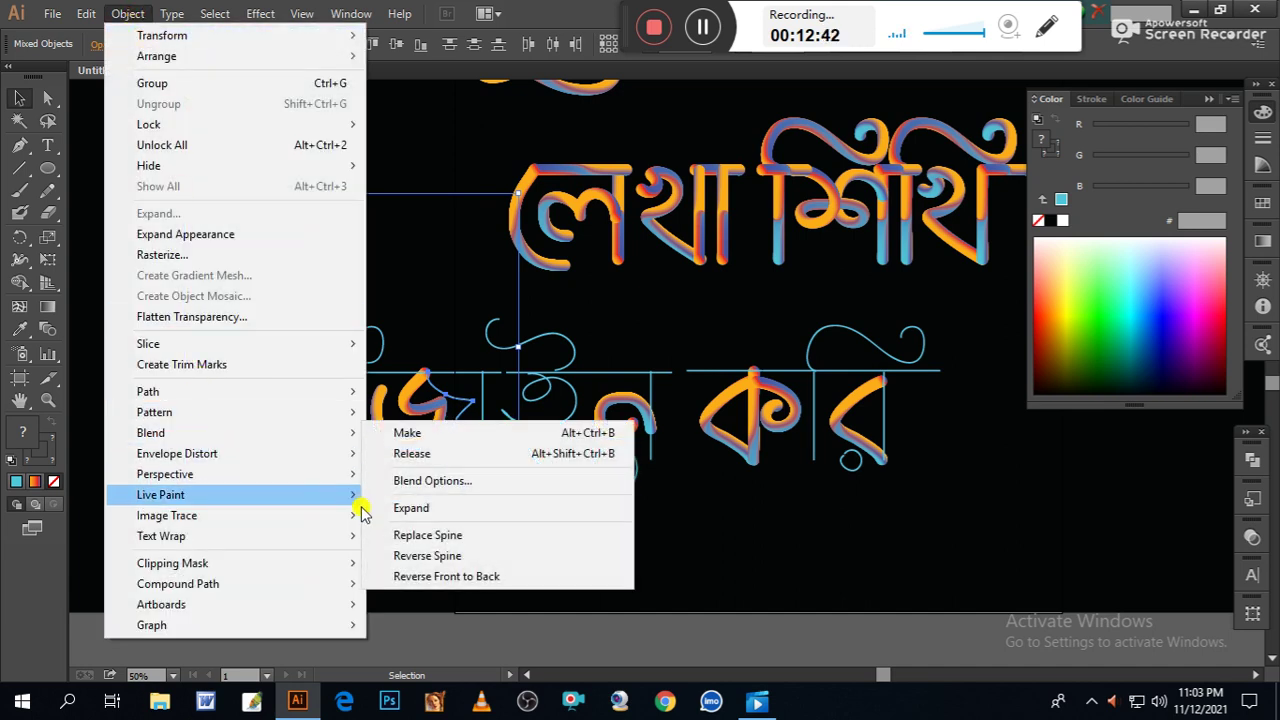
click(470, 533)
click(637, 581)
Replace the spine of another stacked short blend with the body and long lower curl of ই and deselect it.
drag(583, 525, 630, 481)
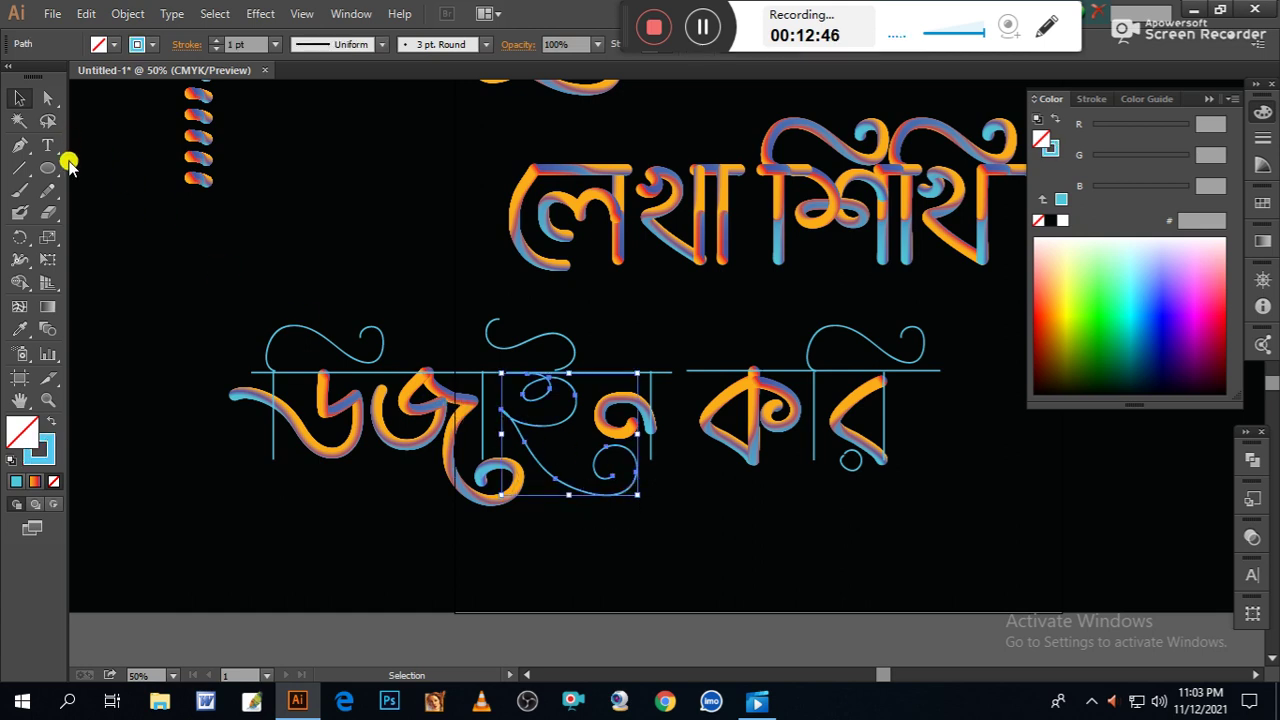
shift+click(198, 178)
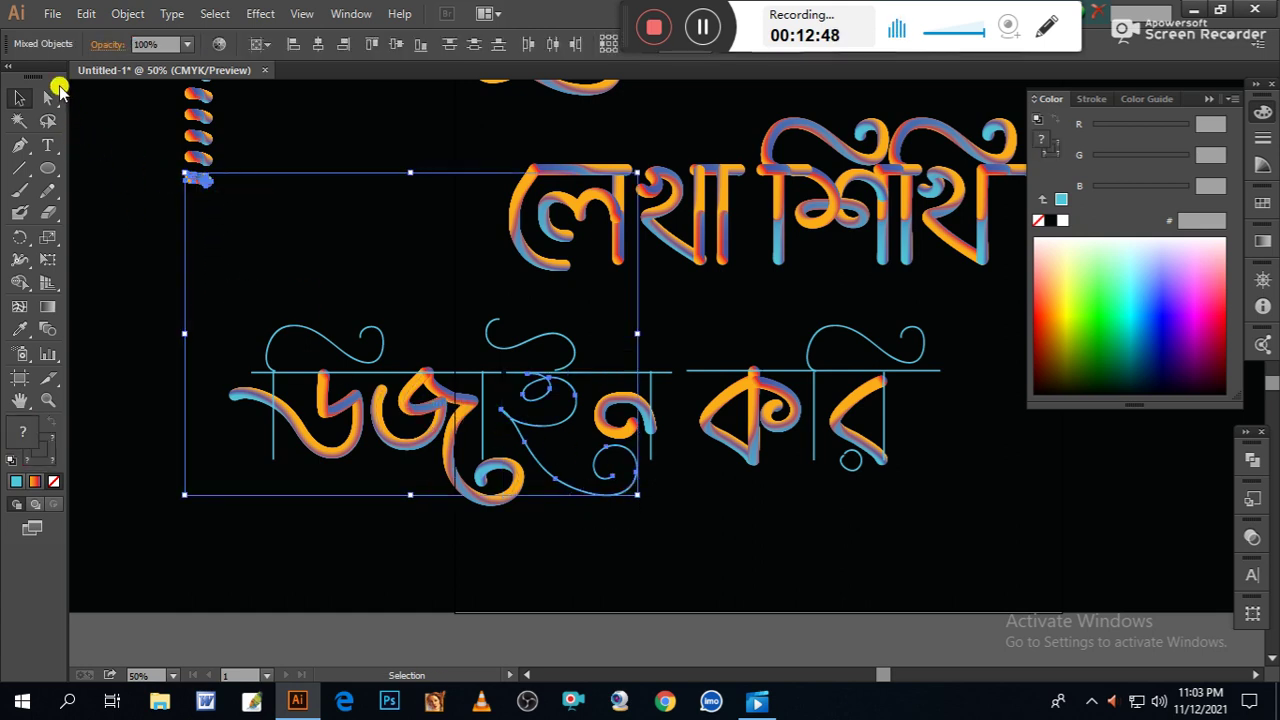
click(128, 14)
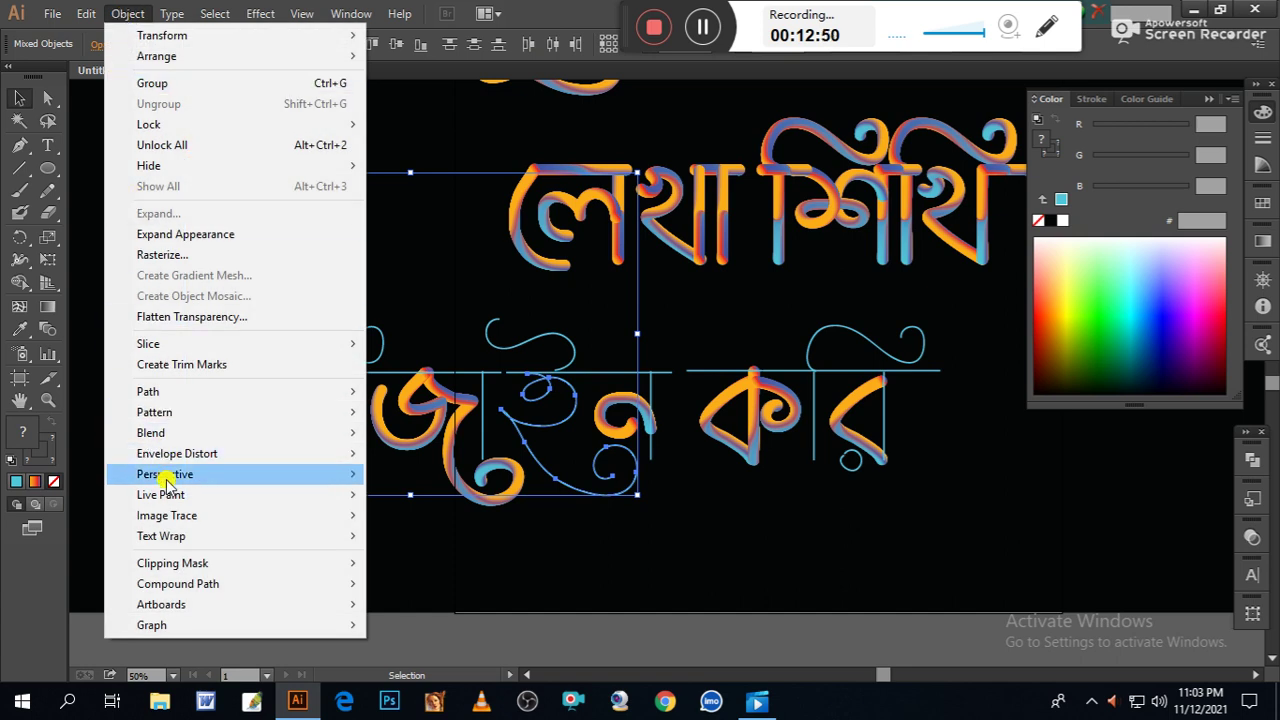
mouse_move(350, 434)
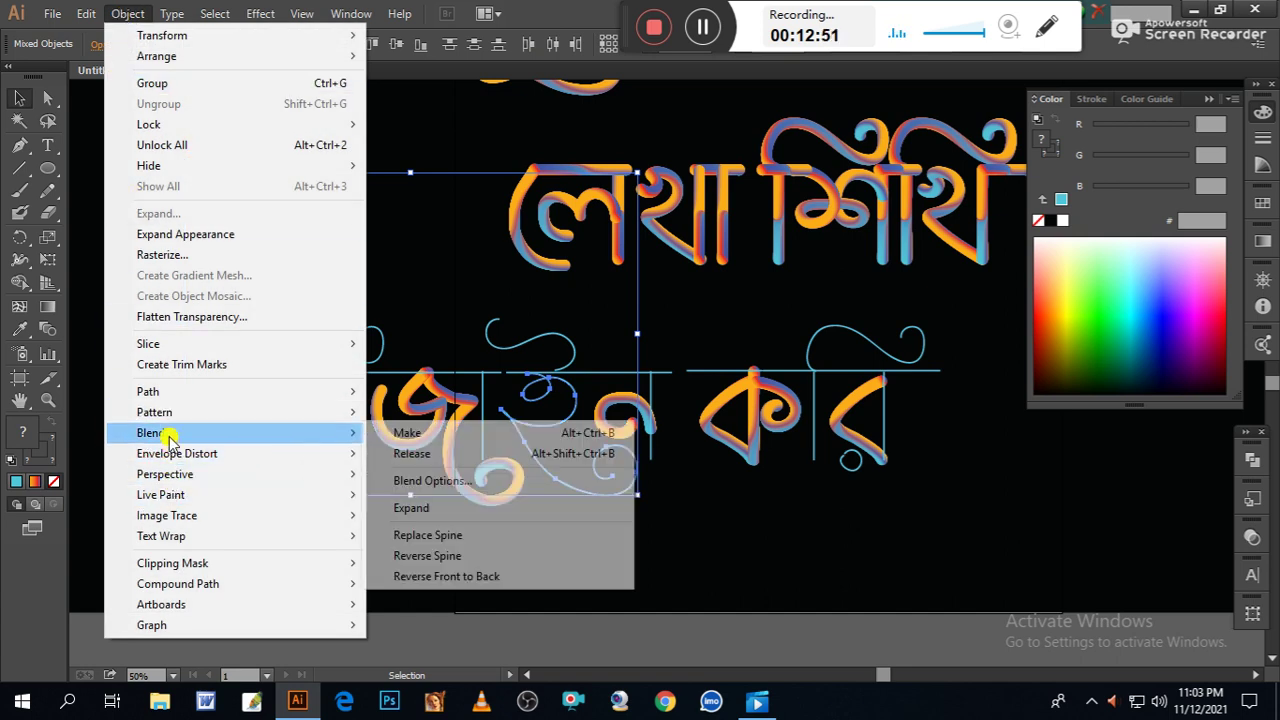
click(420, 536)
click(720, 558)
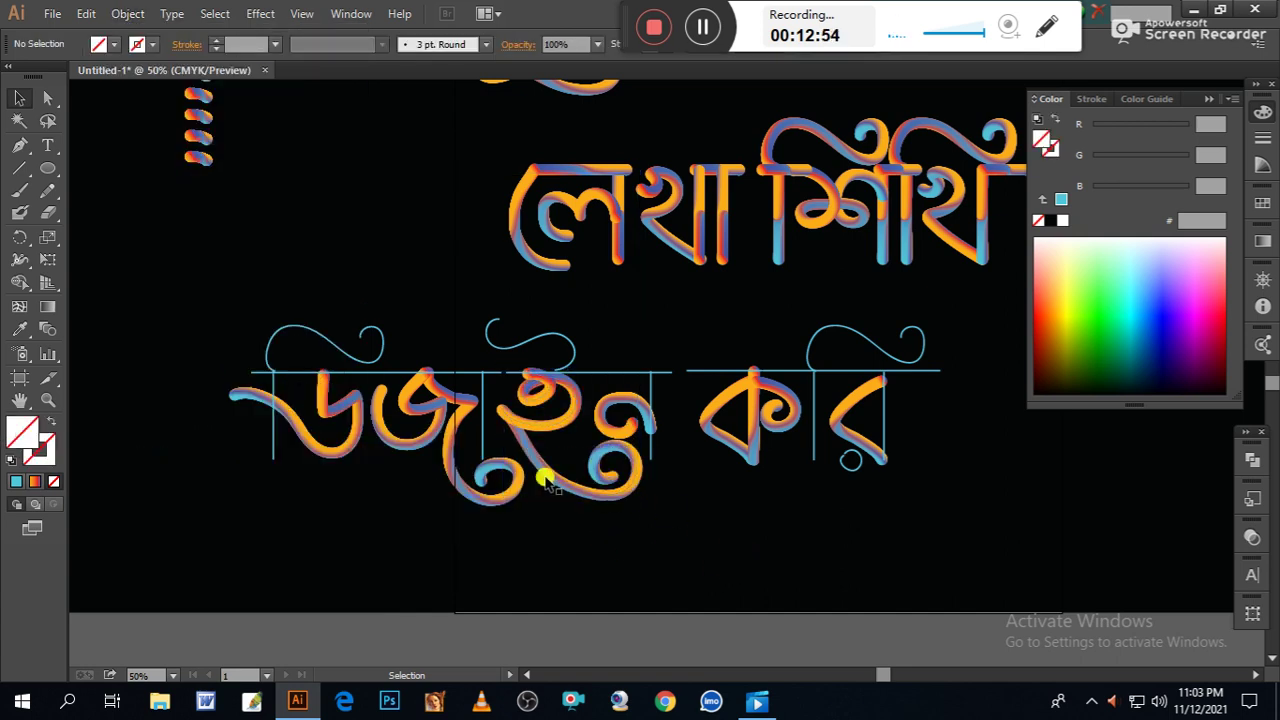
Replace the spine of the lowest remaining short blend with the wavy flourish above ড and deselect it.
click(318, 332)
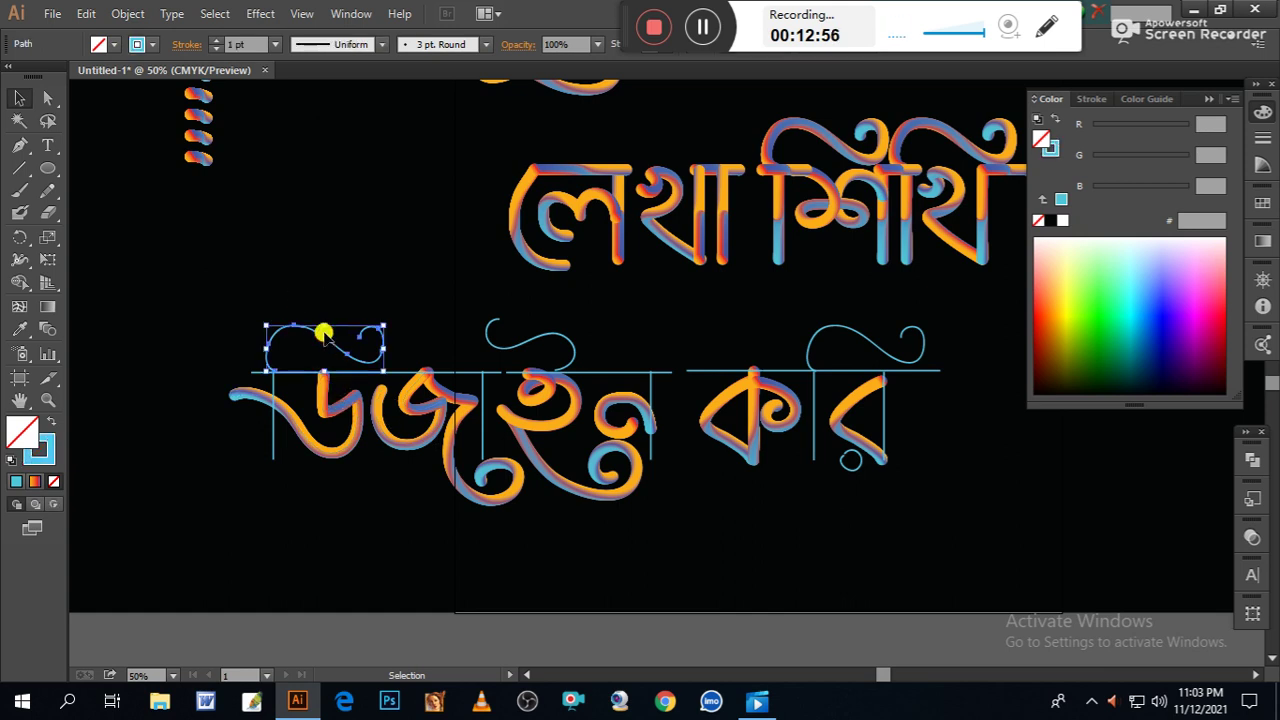
shift+click(202, 160)
click(127, 13)
mouse_move(177, 431)
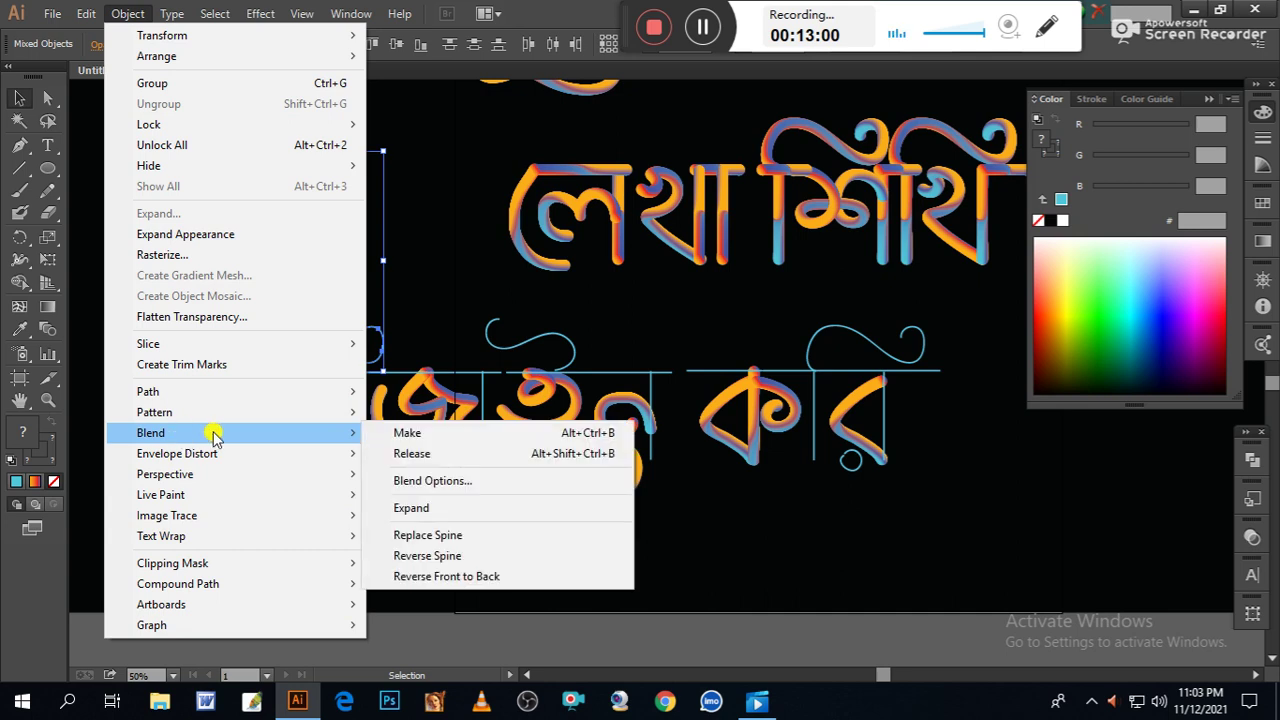
click(447, 533)
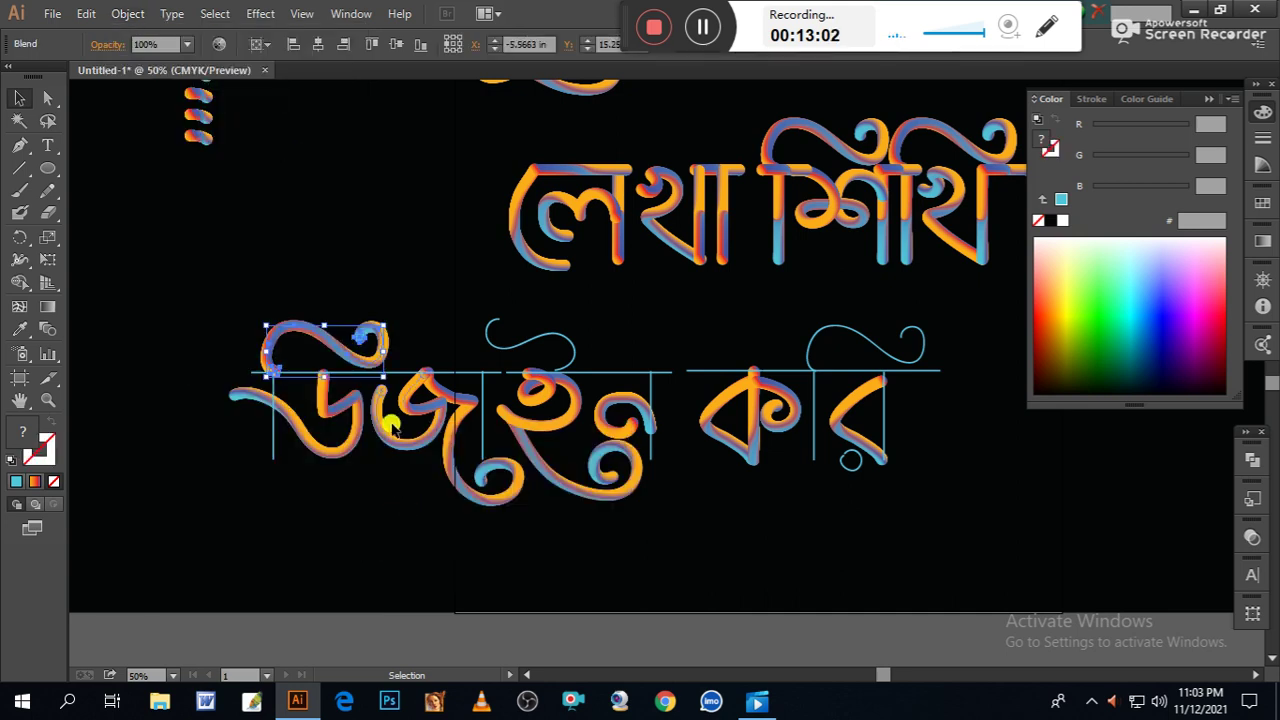
click(378, 260)
Replace the spine of the next remaining short blend with the wavy flourish above ই and deselect it.
drag(515, 332, 516, 333)
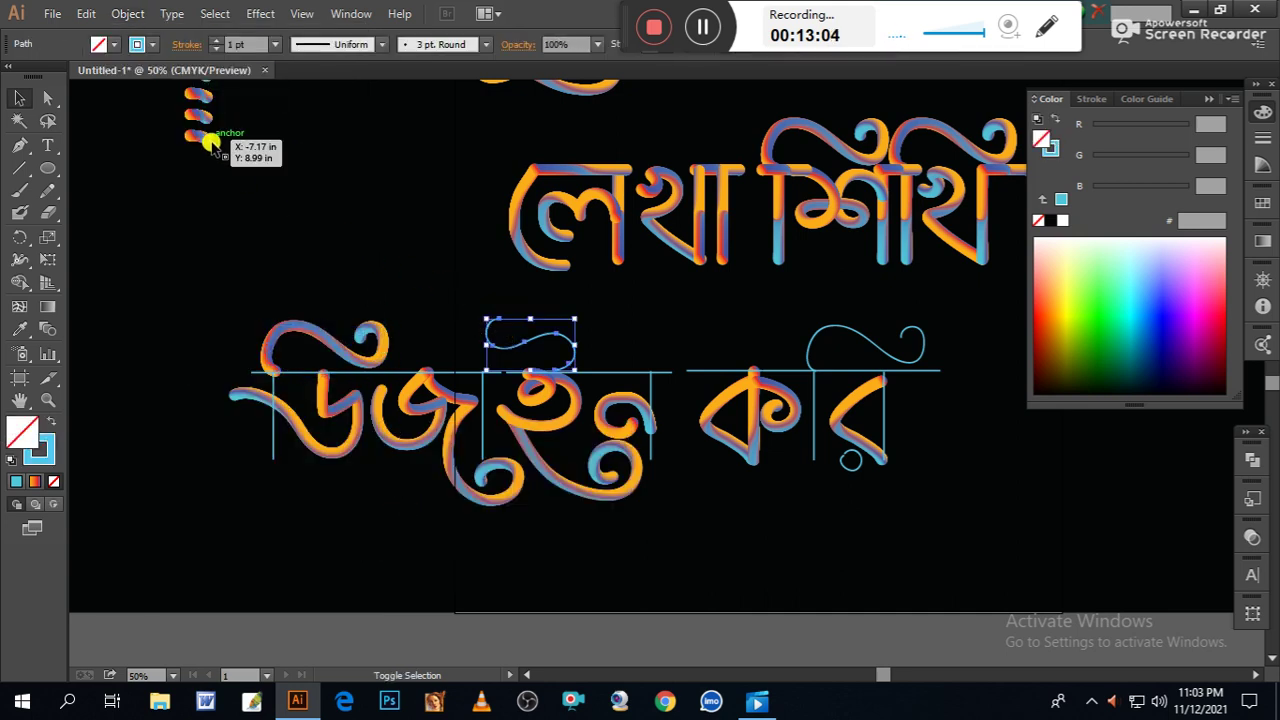
shift+click(210, 139)
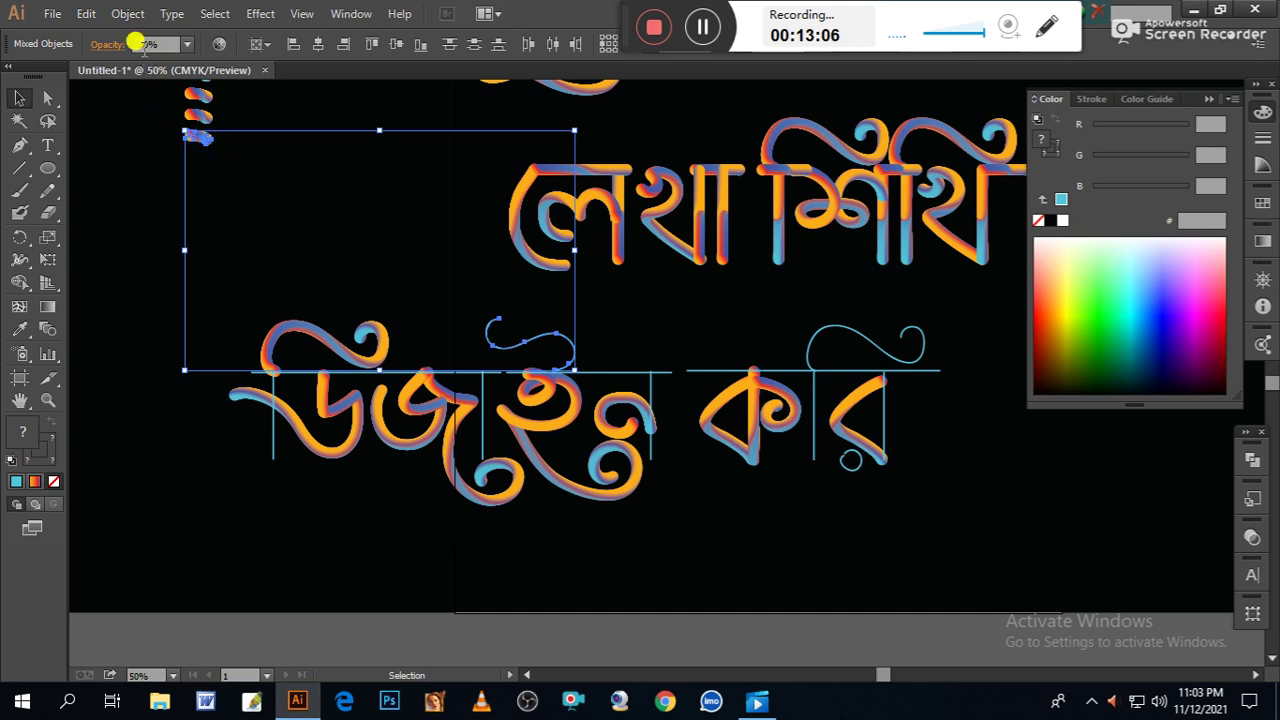
click(128, 14)
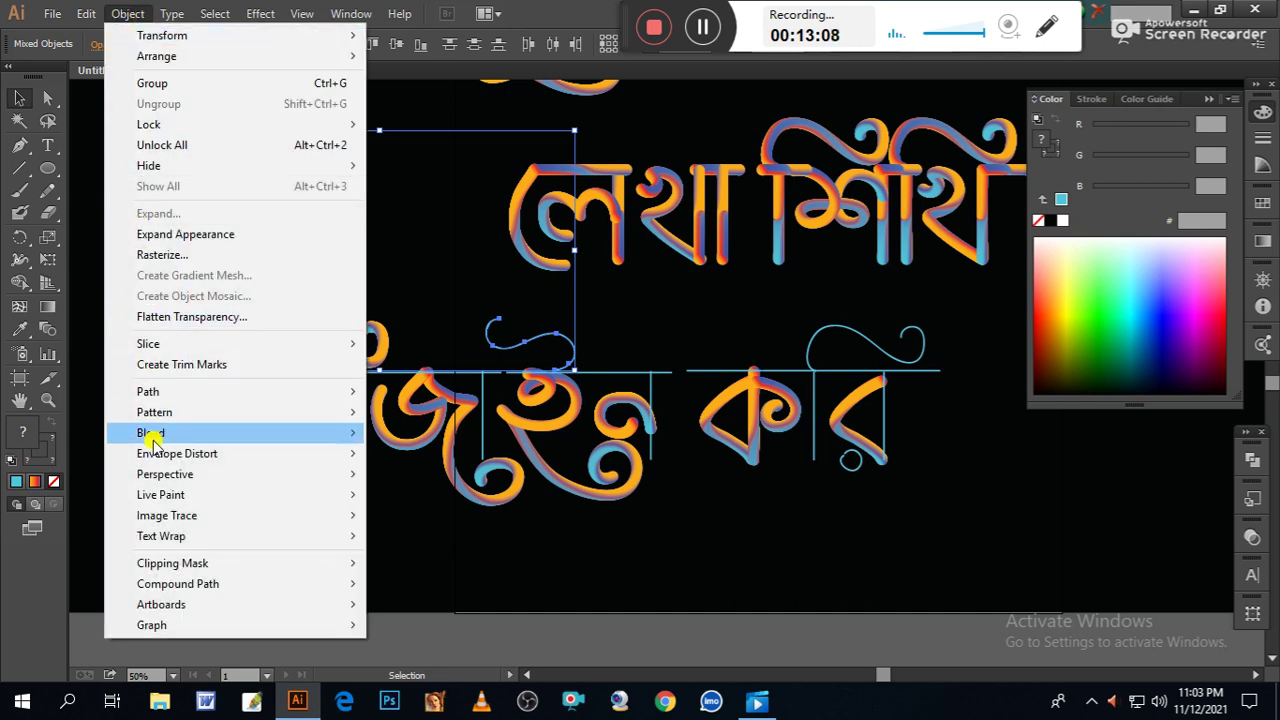
mouse_move(352, 432)
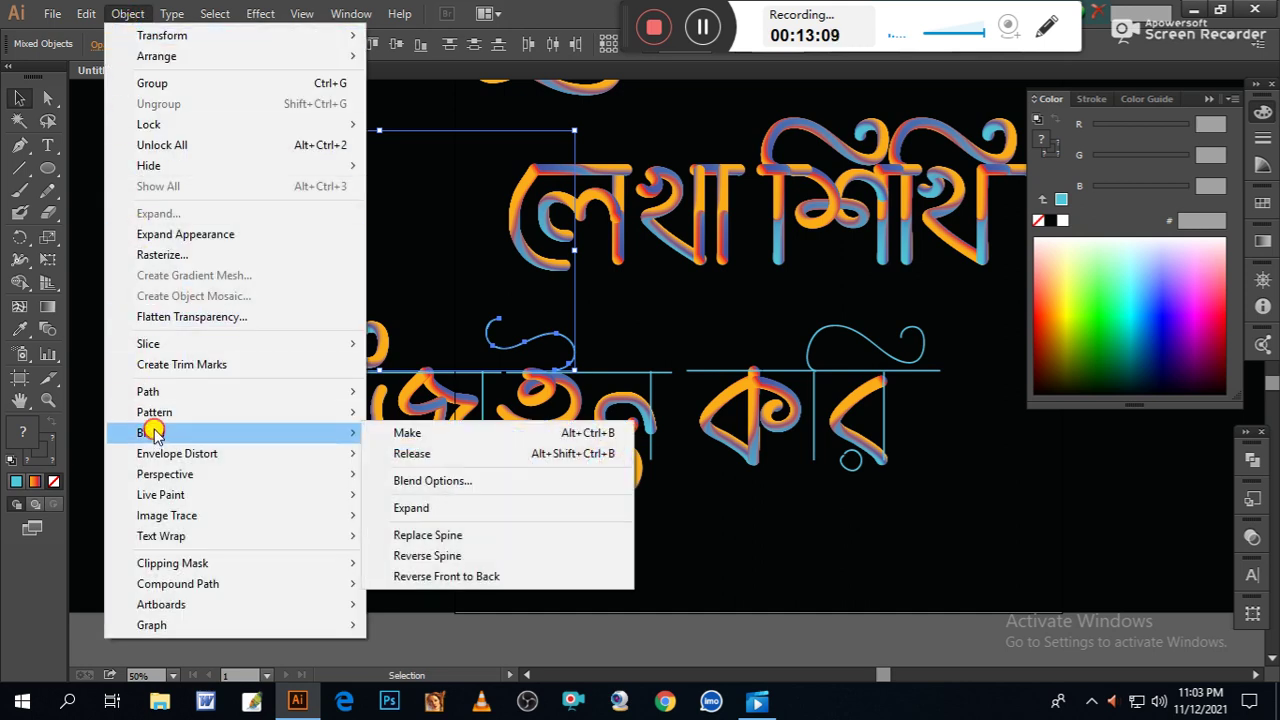
click(438, 538)
click(392, 283)
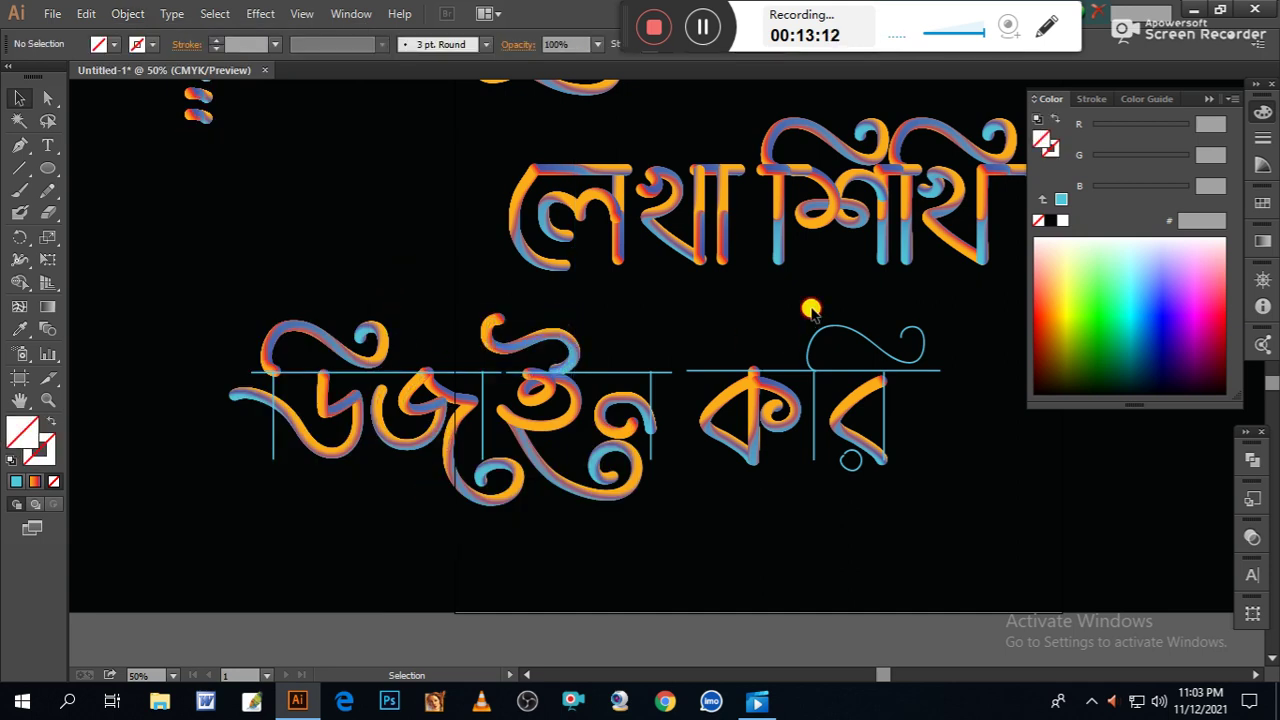
Replace the spine of the lowest stacked short blend with the wavy flourish above the last word করি and deselect it.
click(840, 330)
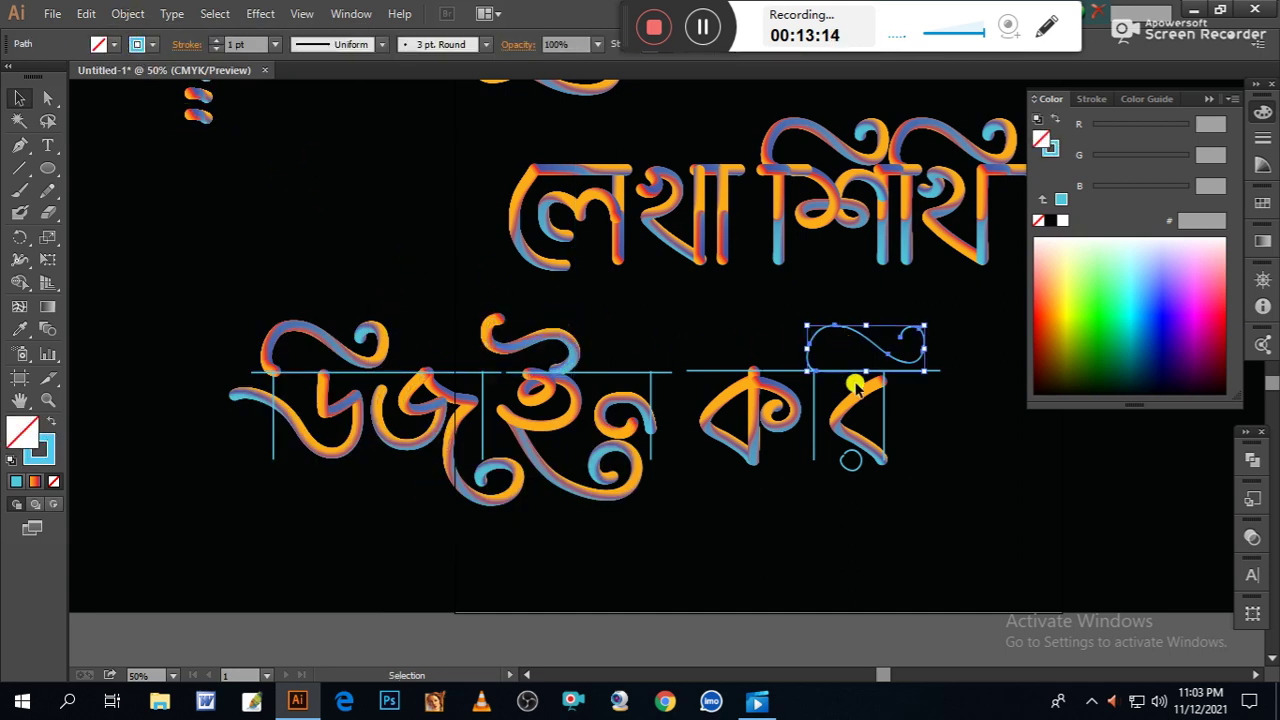
shift+click(200, 116)
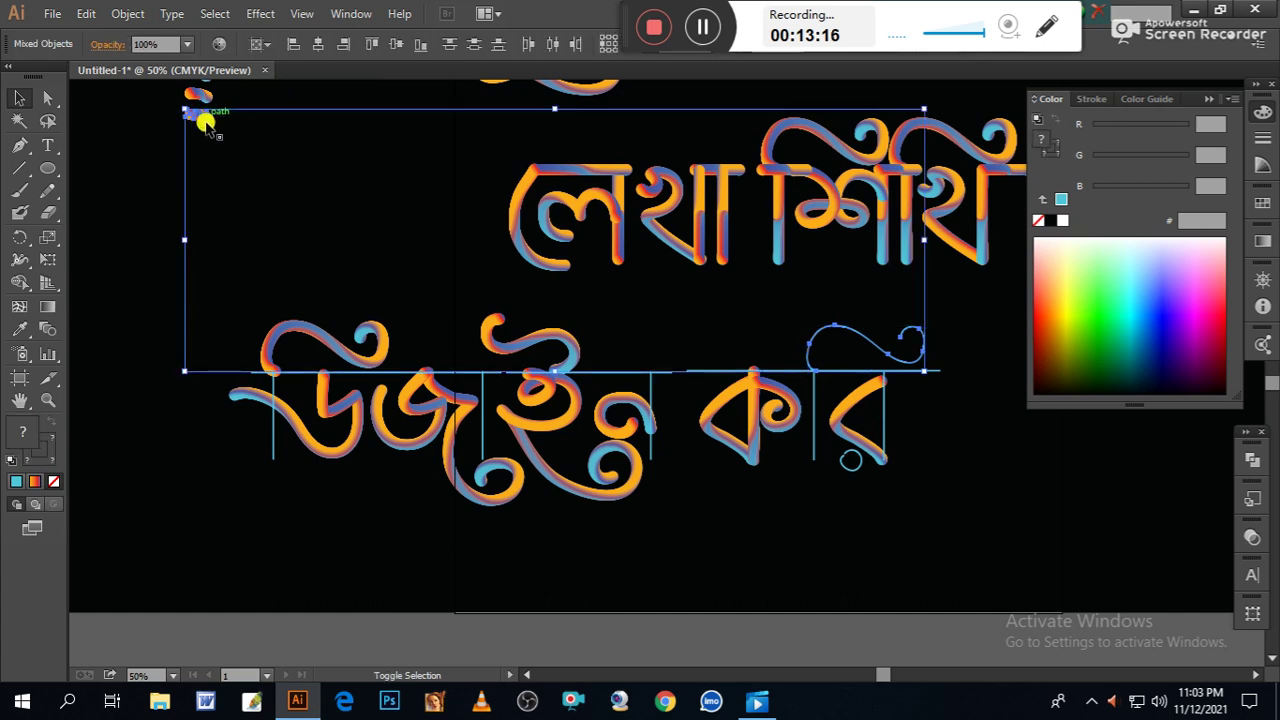
click(119, 18)
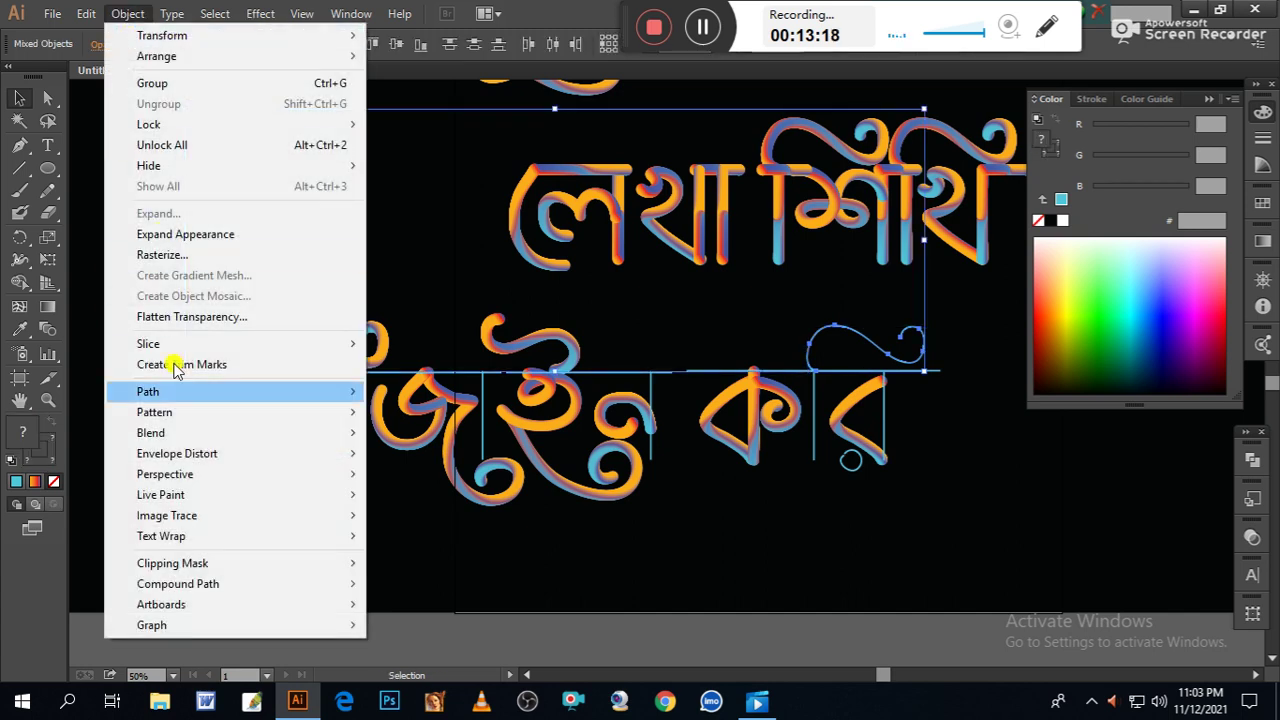
mouse_move(169, 434)
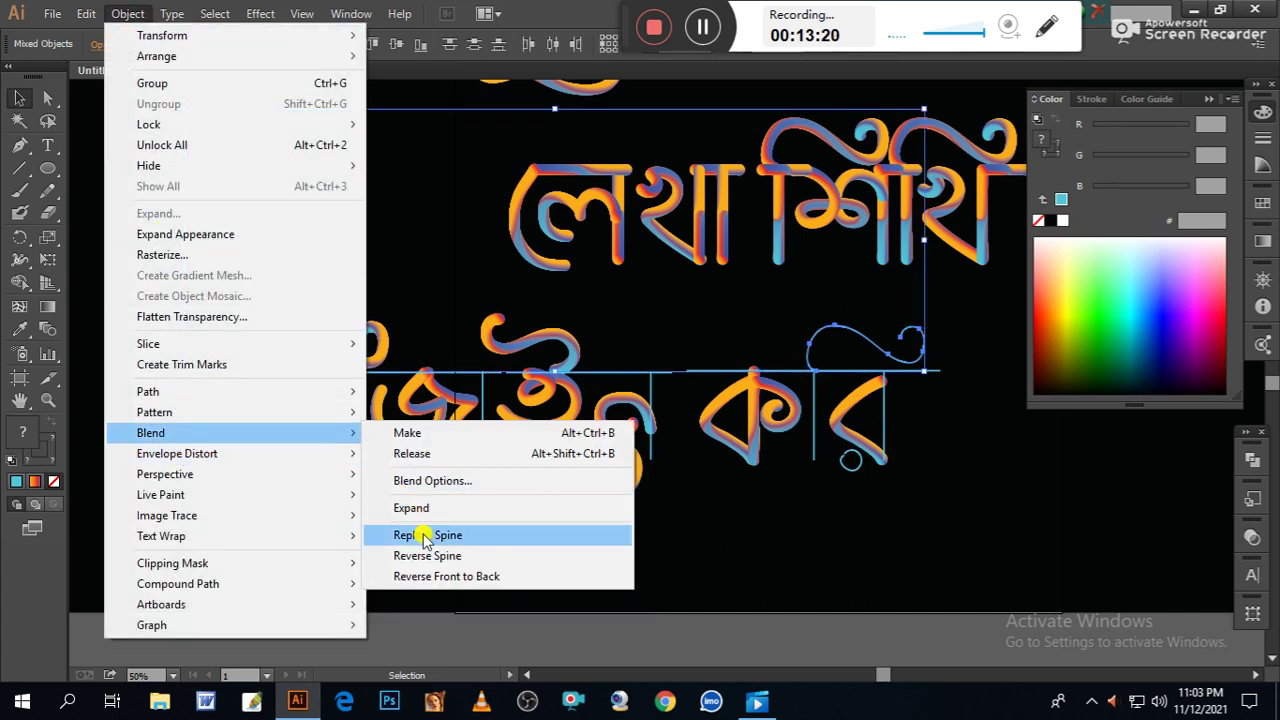
click(428, 536)
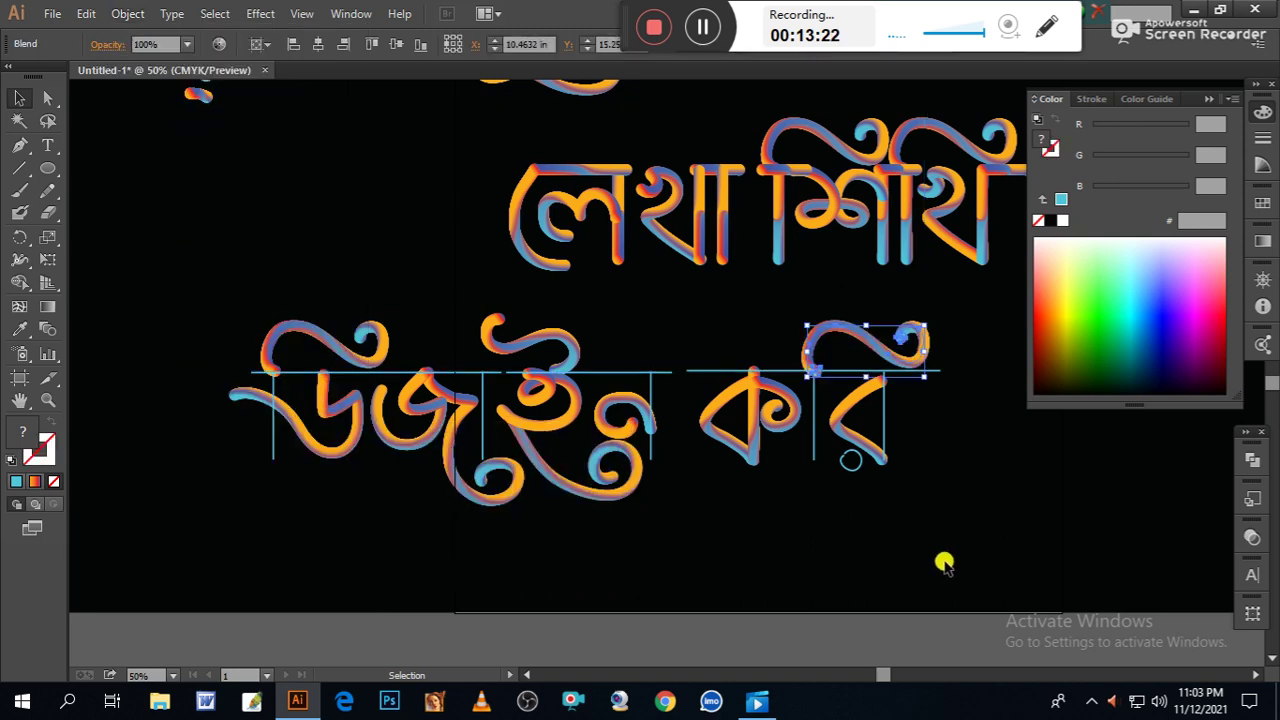
click(940, 563)
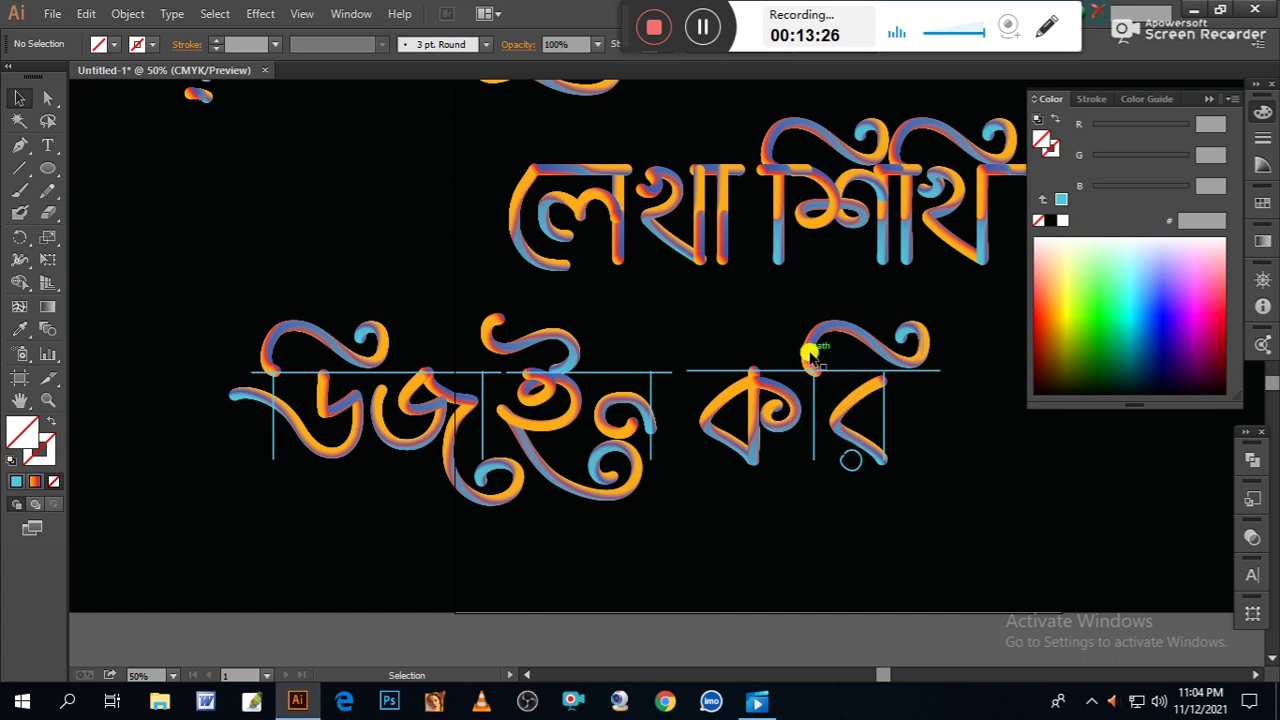
Delete the thin vertical line between ক and র in করি and put a copy of the vertical gradient stroke ending লেখা in its place.
click(815, 440)
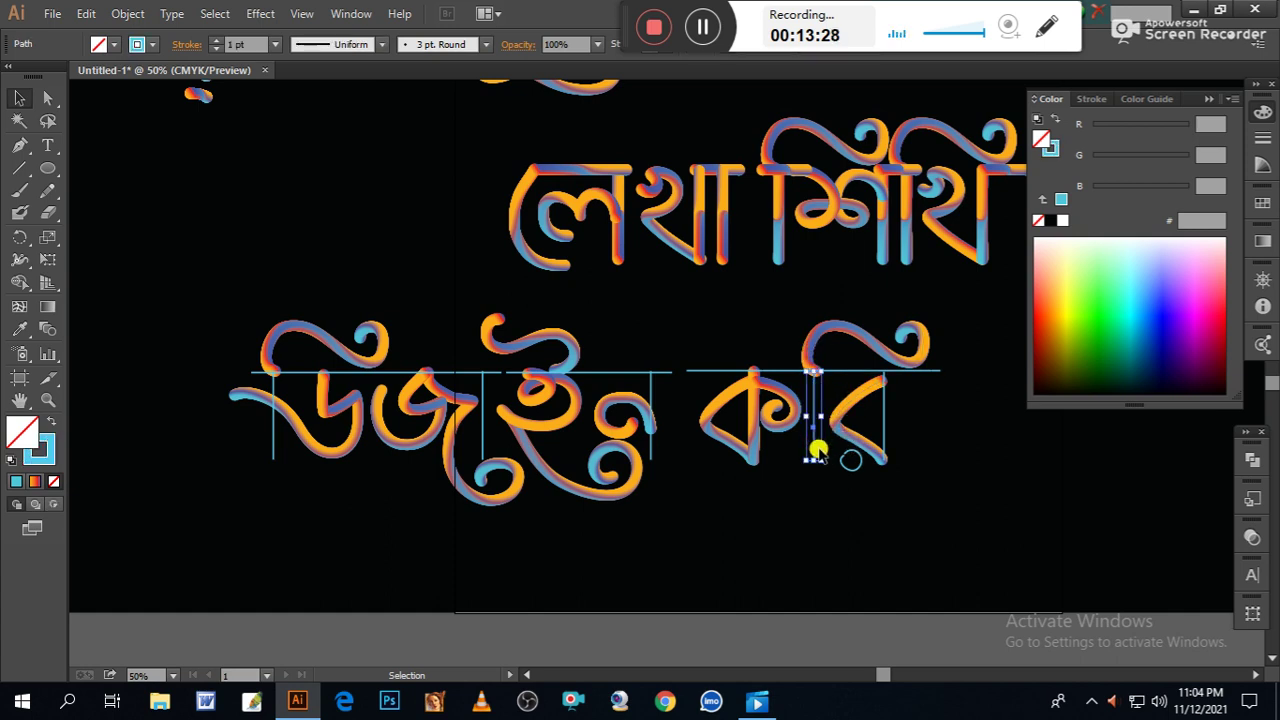
key(Delete)
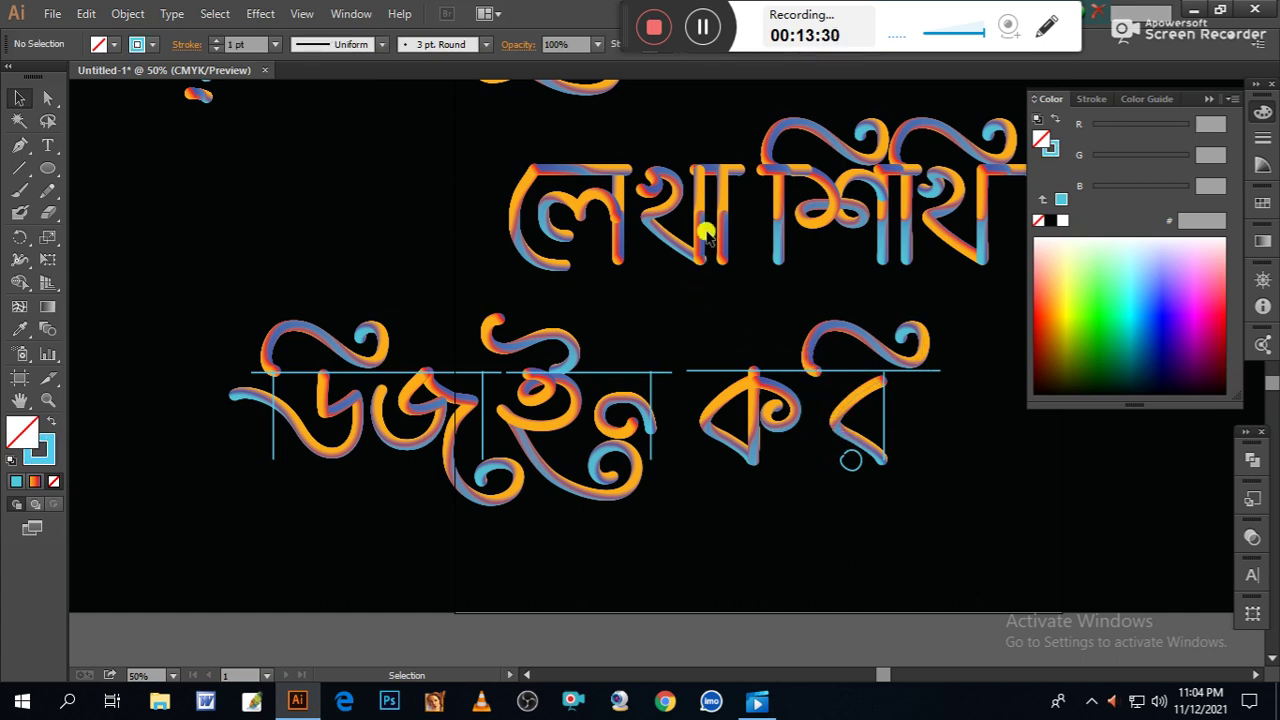
drag(722, 235, 683, 452)
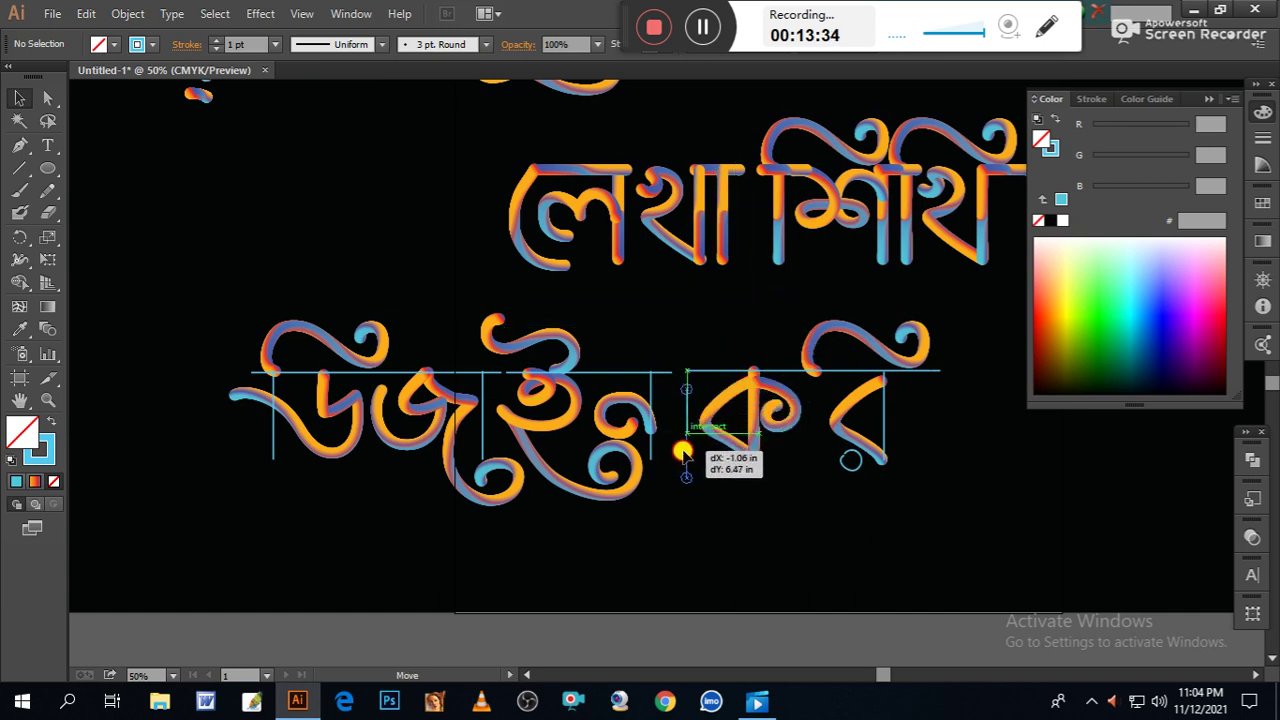
mouse_move(683, 452)
mouse_down()
mouse_move(822, 464)
mouse_move(813, 442)
mouse_up()
click(977, 484)
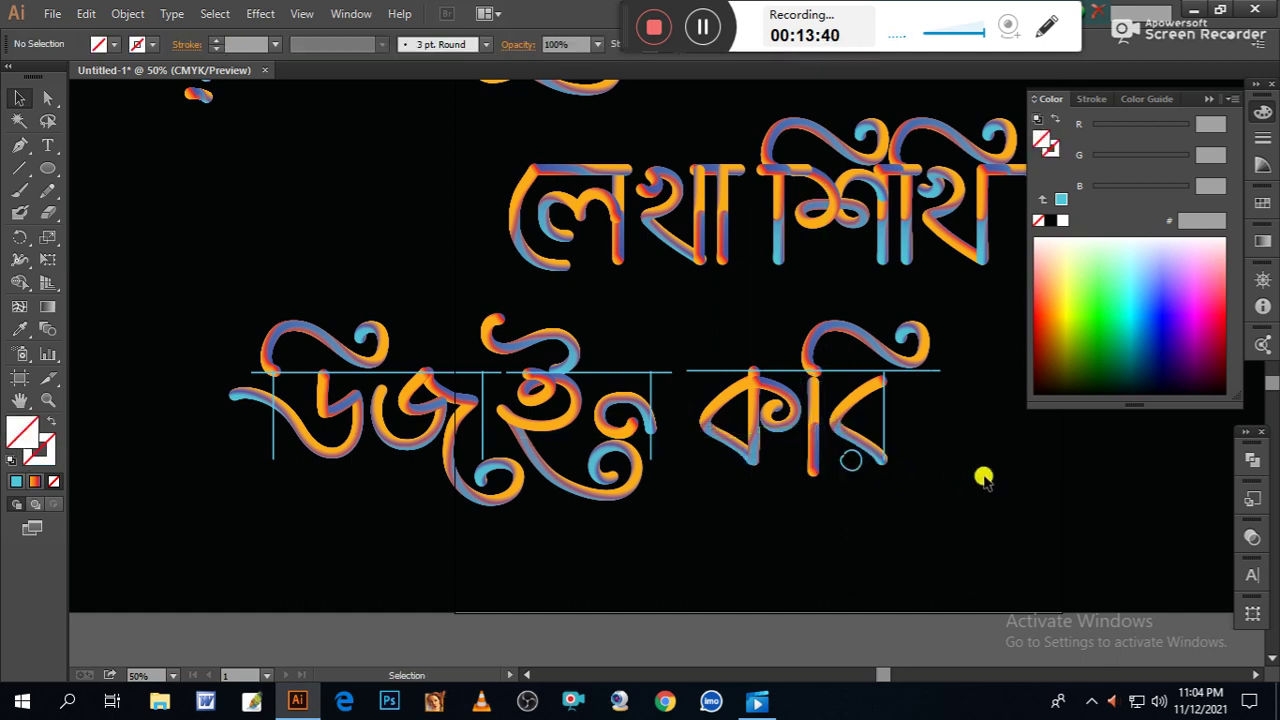
Delete the thin vertical line of র in করি and place a copy of the neighbouring vertical gradient stroke beside the letter.
click(885, 415)
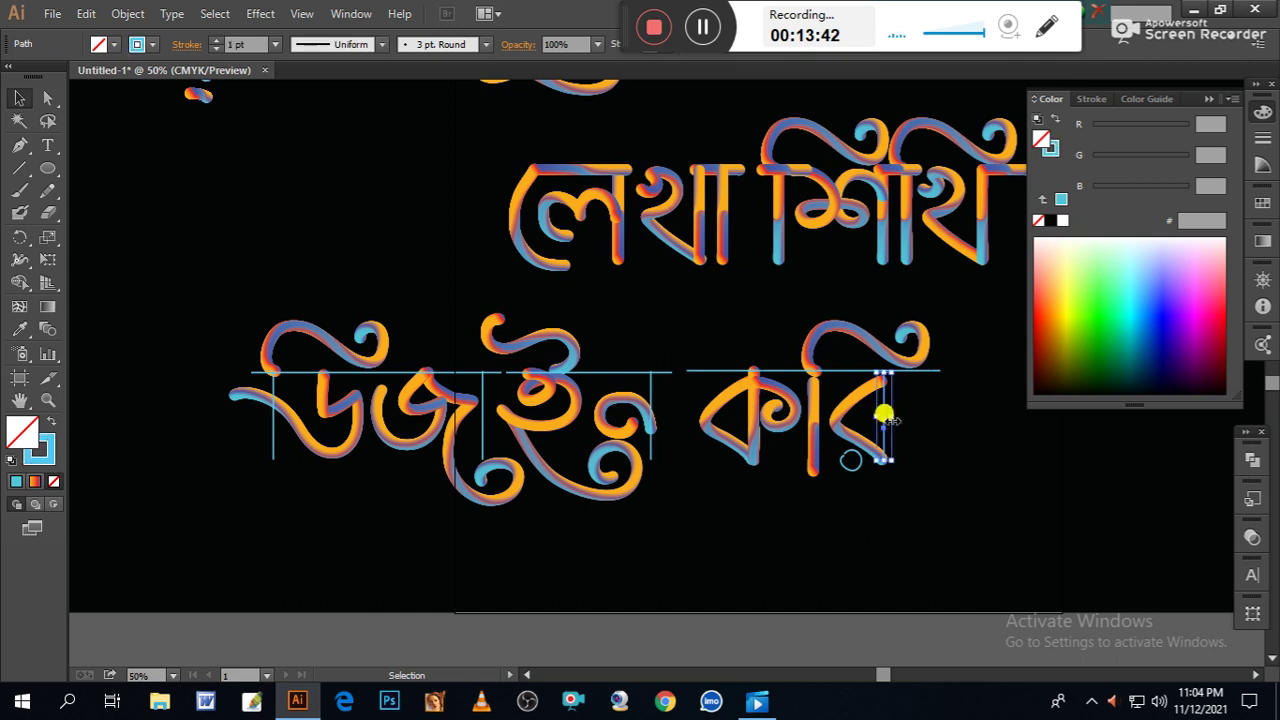
key(Delete)
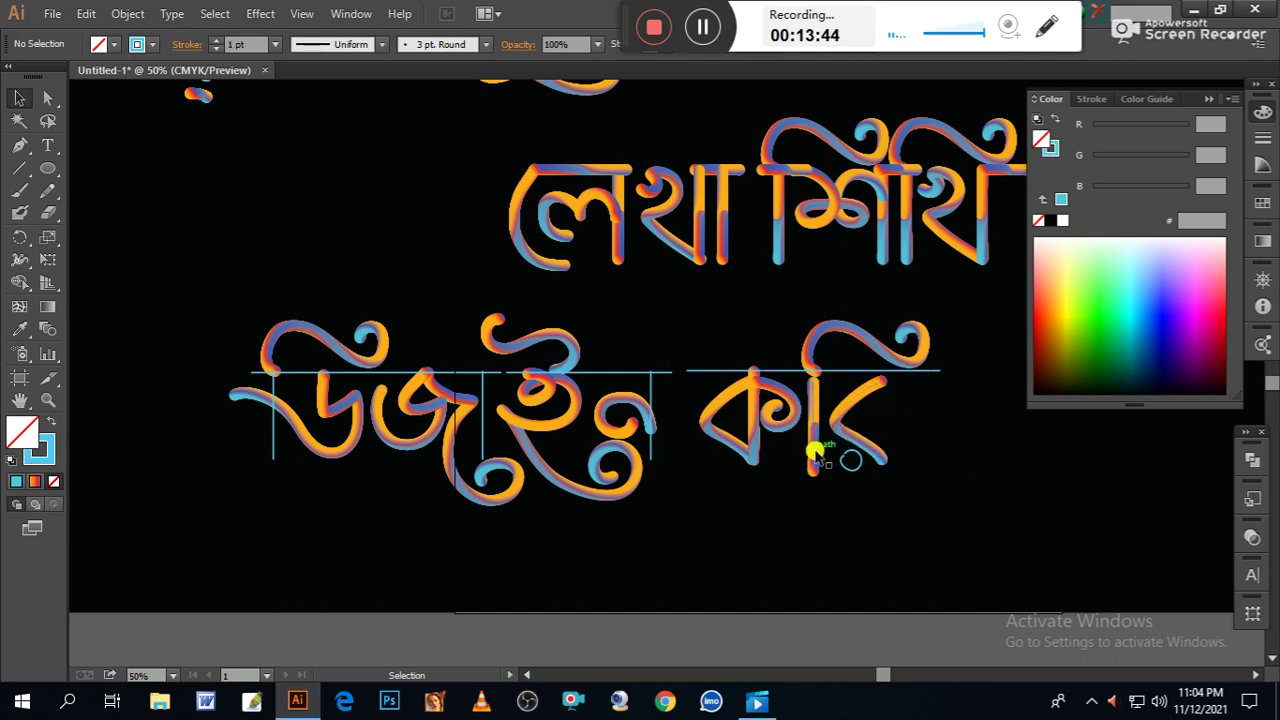
drag(816, 453, 896, 460)
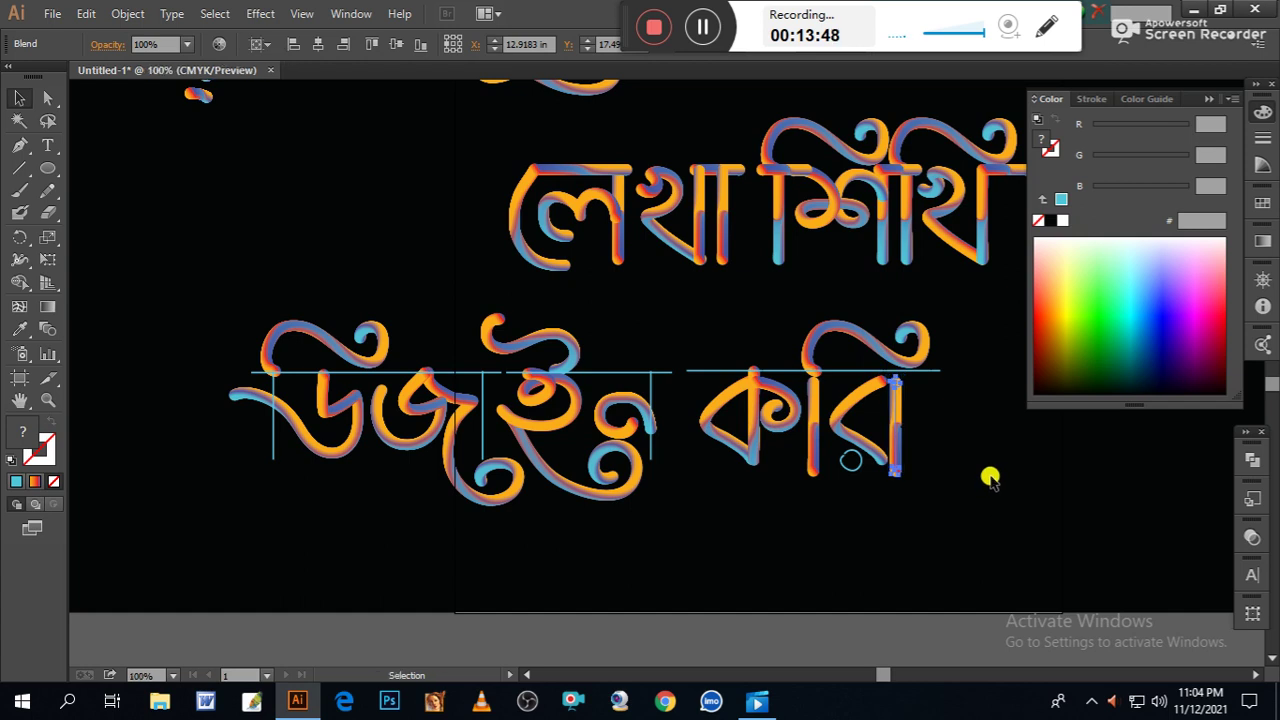
Nudge the copied vertical stroke left and up until it joins র's angled body and the headline, and deselect it.
key(ctrl+equal)
drag(1000, 309, 636, 336)
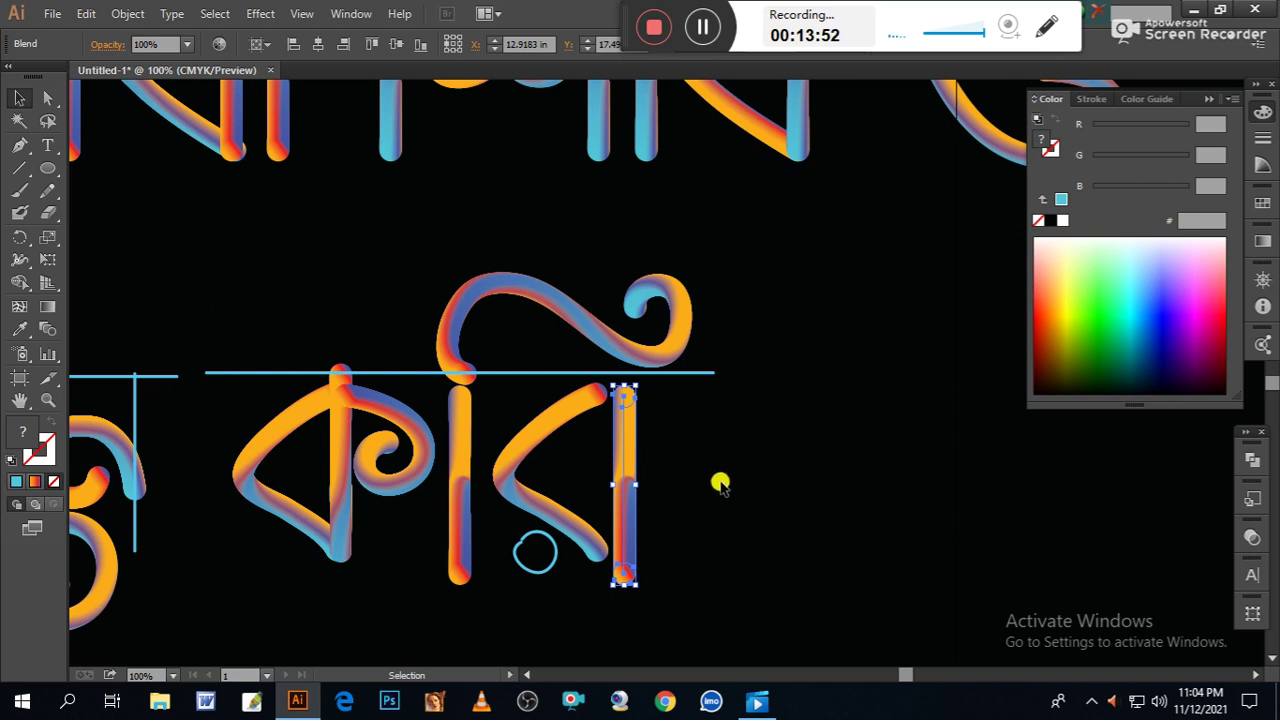
key(Left)
key(Left)
key(Left)
key(Left)
key(Left)
key(Left)
key(Left)
key(Left)
key(Left)
key(Left)
key(Left)
key(Left)
key(Left)
key(Left)
key(Left)
key(Left)
key(Left)
key(Left)
key(Left)
key(Left)
key(Up)
key(Up)
key(Up)
key(Up)
key(Up)
key(Up)
key(Up)
key(Up)
key(Up)
key(Up)
key(Up)
key(Up)
key(Up)
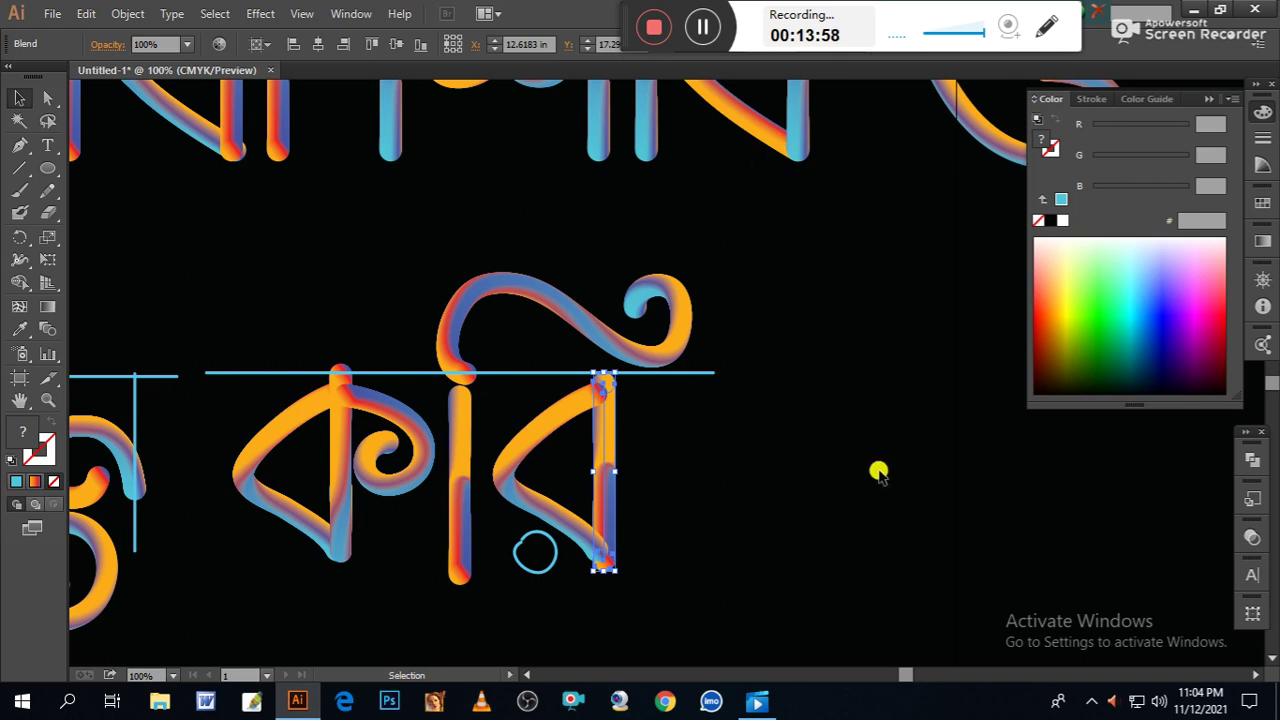
click(879, 466)
Replace the spine of the lowest remaining short blend with the small circle under র and deselect it.
mouse_move(664, 568)
mouse_down()
mouse_move(829, 513)
mouse_move(840, 521)
mouse_up()
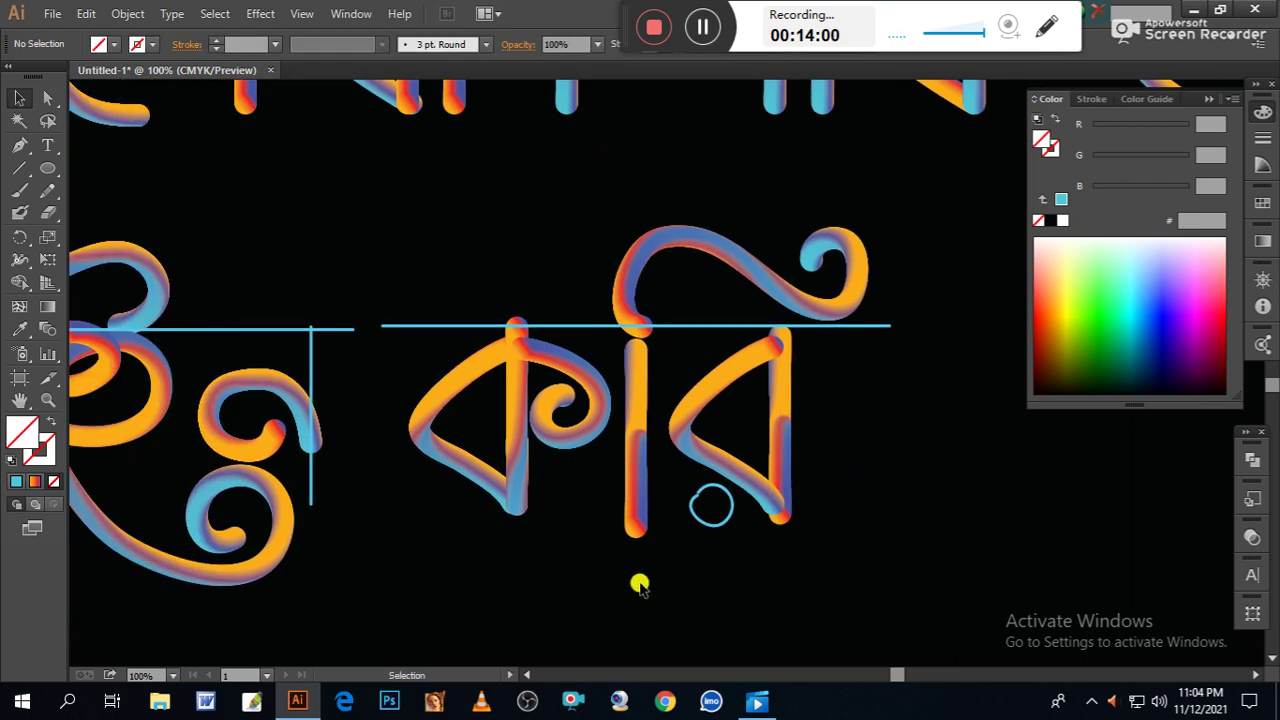
click(722, 512)
drag(544, 405, 829, 455)
drag(620, 425, 692, 463)
drag(556, 373, 762, 496)
drag(622, 412, 809, 552)
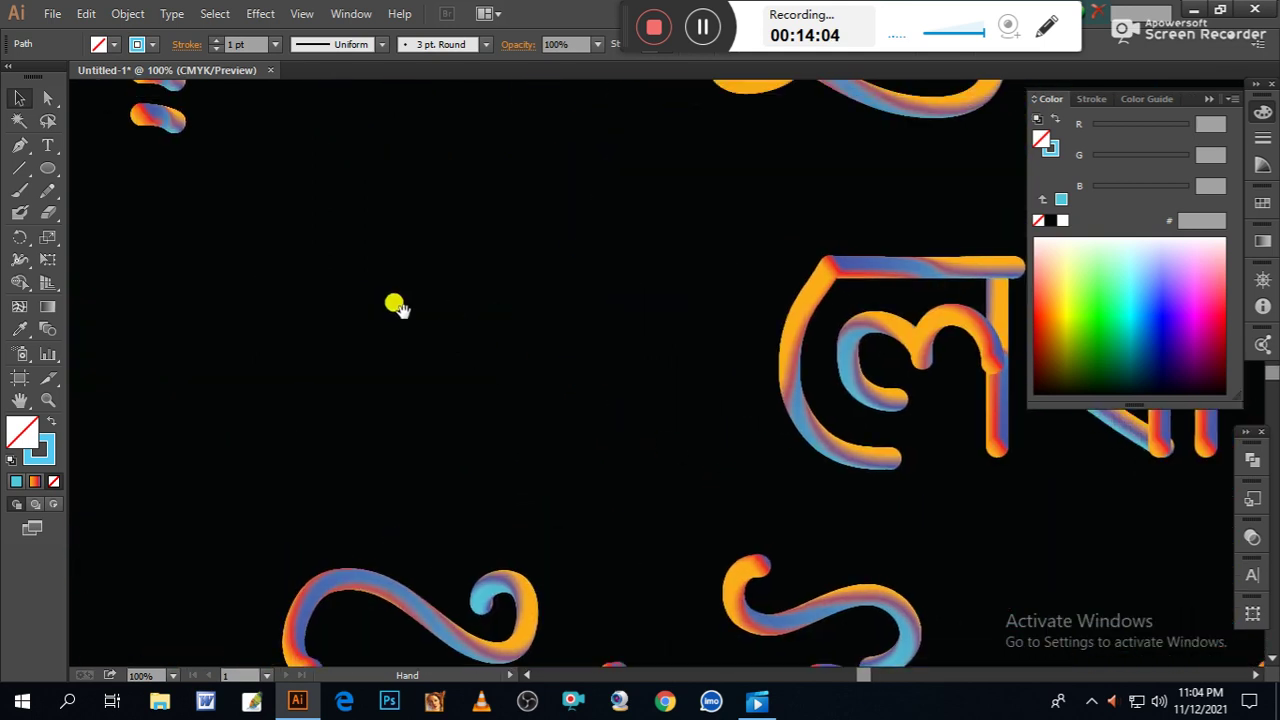
shift+click(161, 118)
click(127, 13)
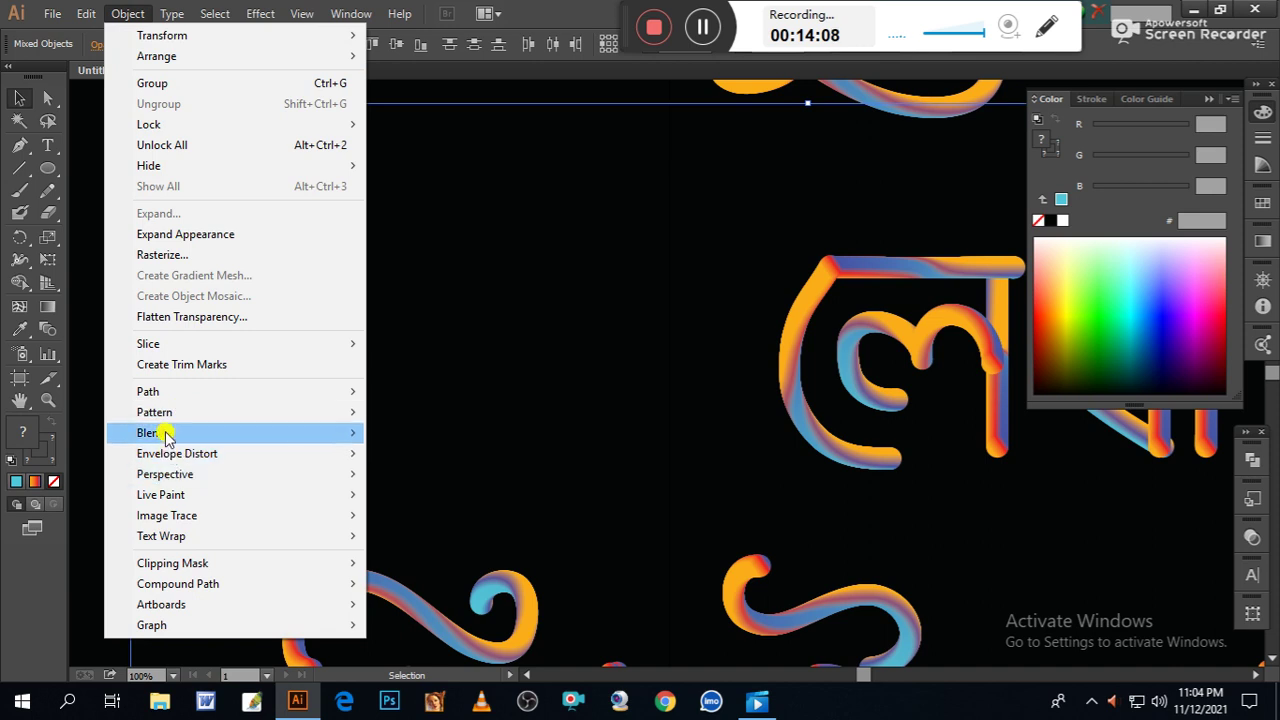
mouse_move(166, 432)
click(451, 531)
click(546, 438)
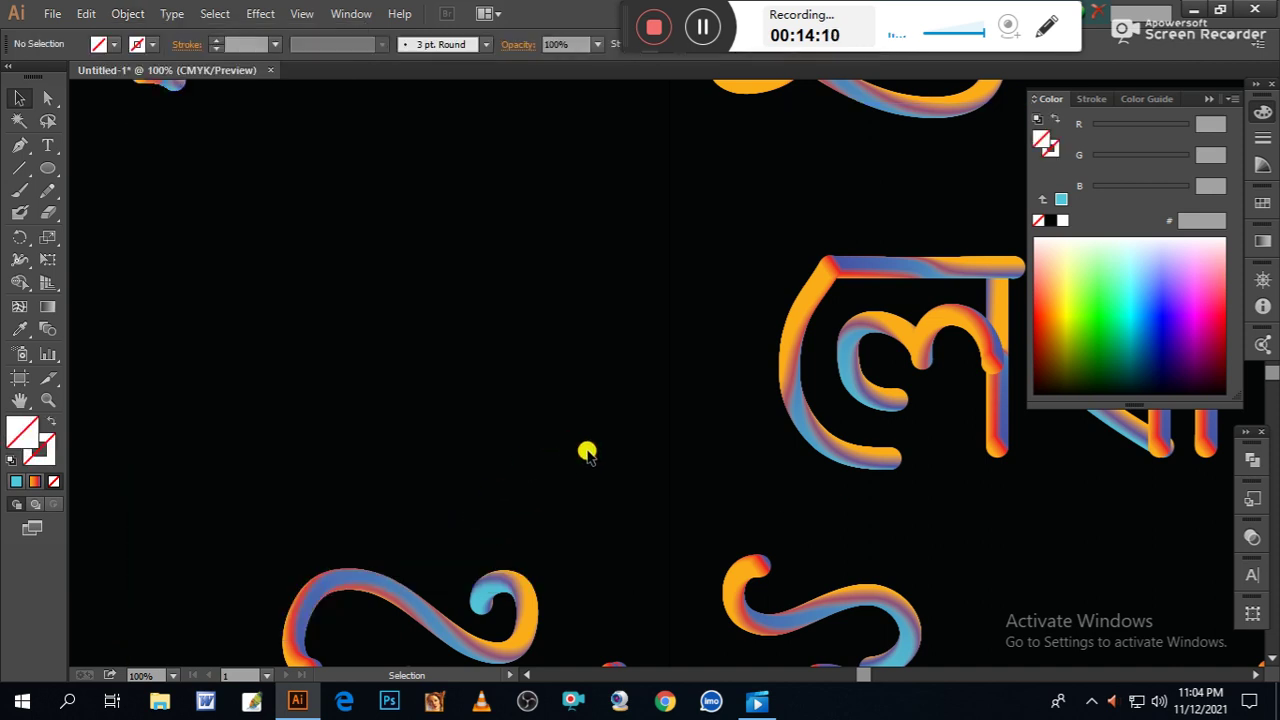
Replace the spine of the next short blend with the horizontal headline above করি and deselect it.
drag(720, 496, 399, 304)
drag(721, 465, 491, 300)
mouse_move(637, 406)
mouse_down()
mouse_move(494, 288)
mouse_move(503, 302)
mouse_up()
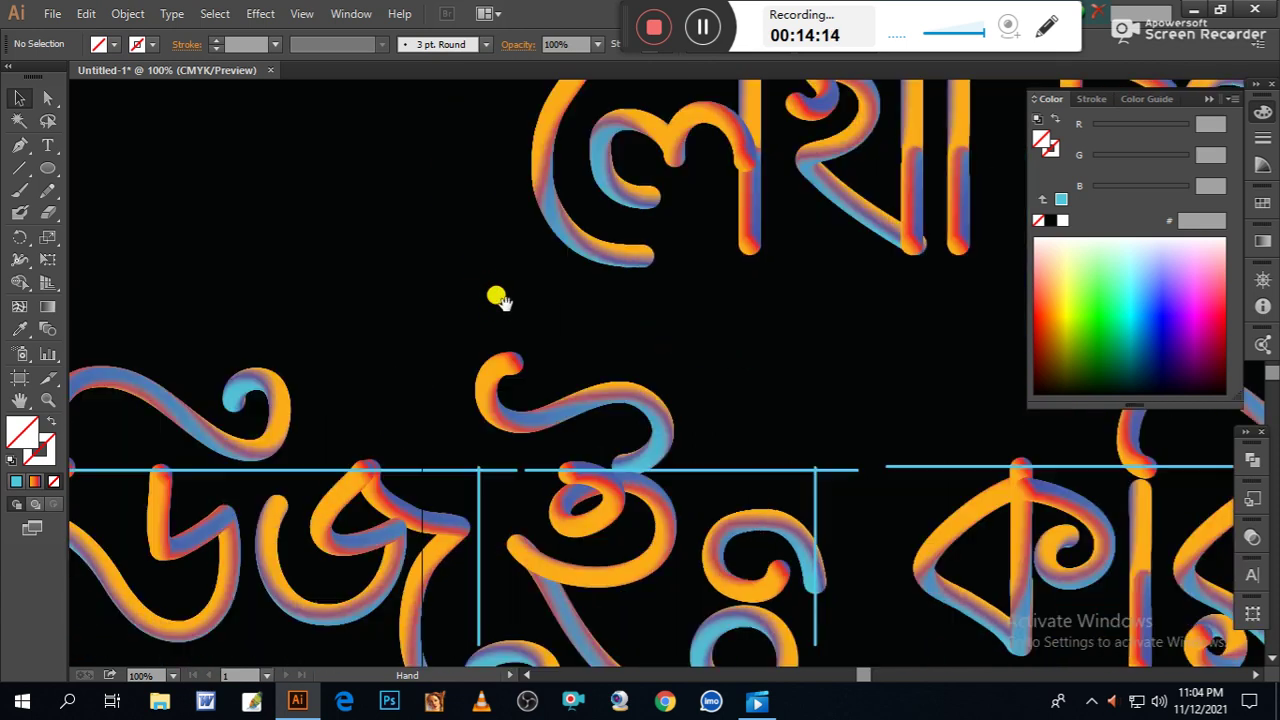
mouse_move(735, 436)
mouse_down()
mouse_move(579, 379)
mouse_move(689, 397)
mouse_move(635, 394)
mouse_up()
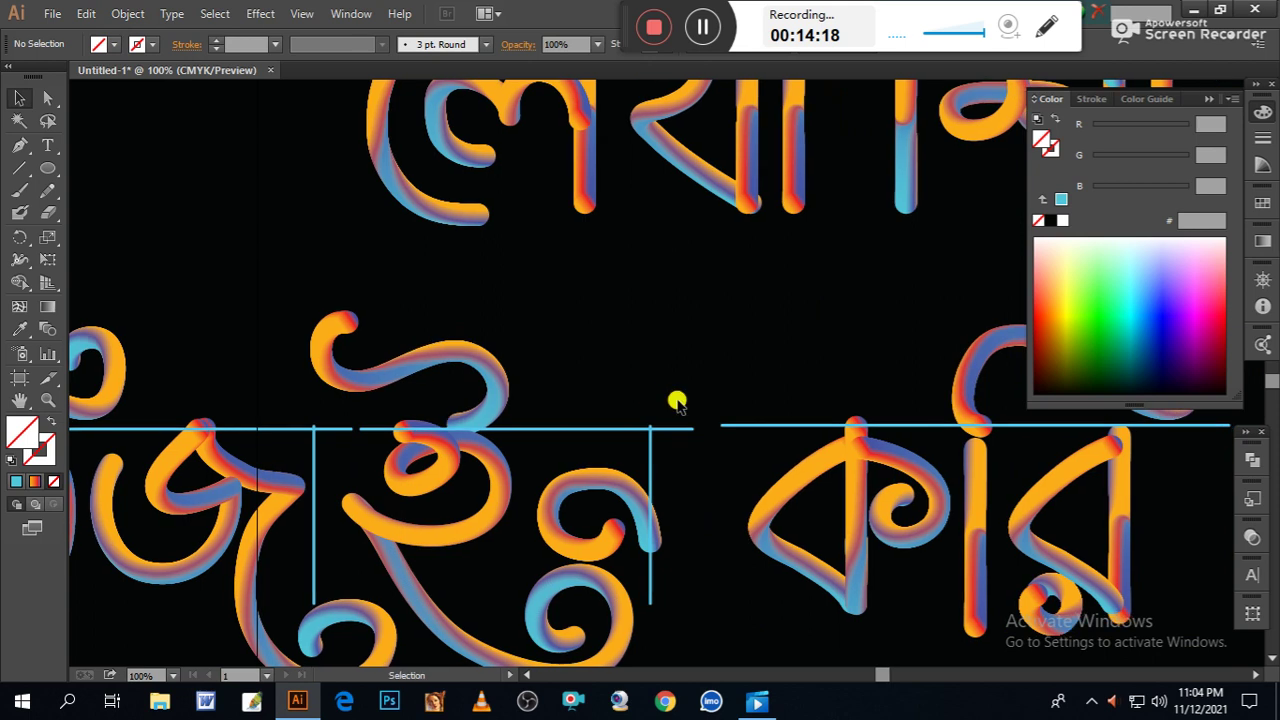
key(ctrl+minus)
key(ctrl+minus)
key(ctrl+minus)
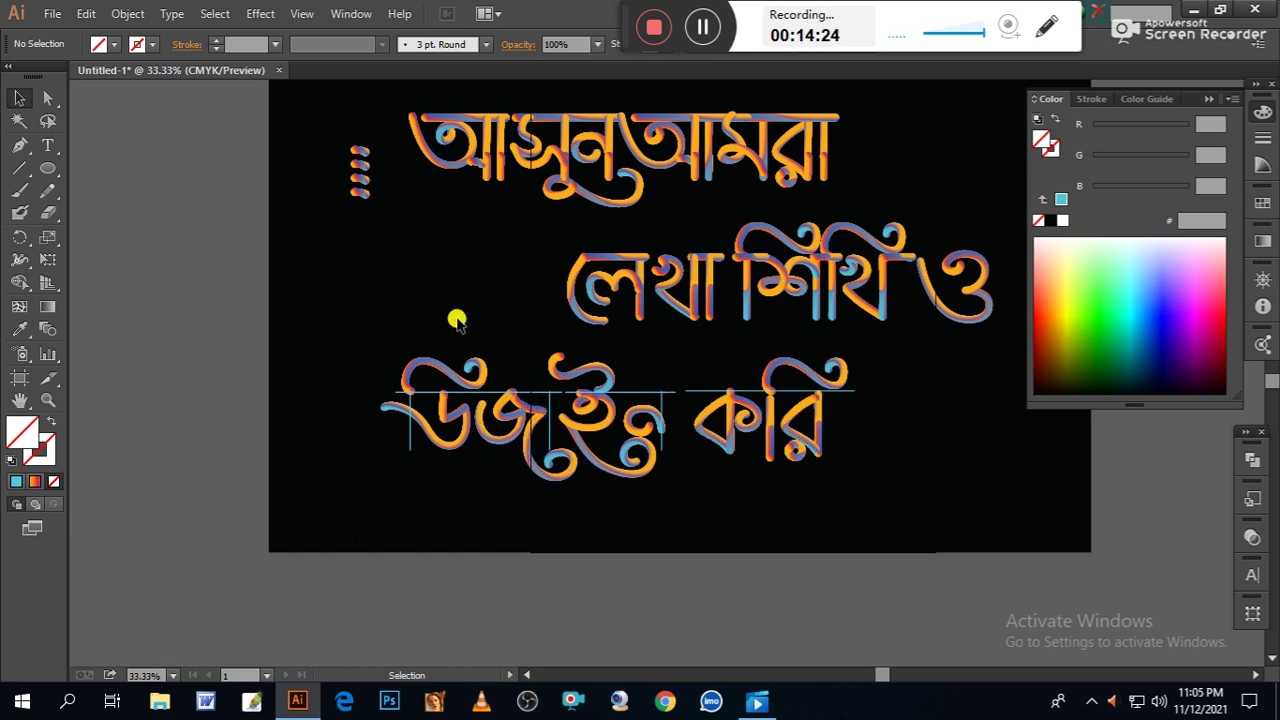
click(690, 392)
shift+click(368, 195)
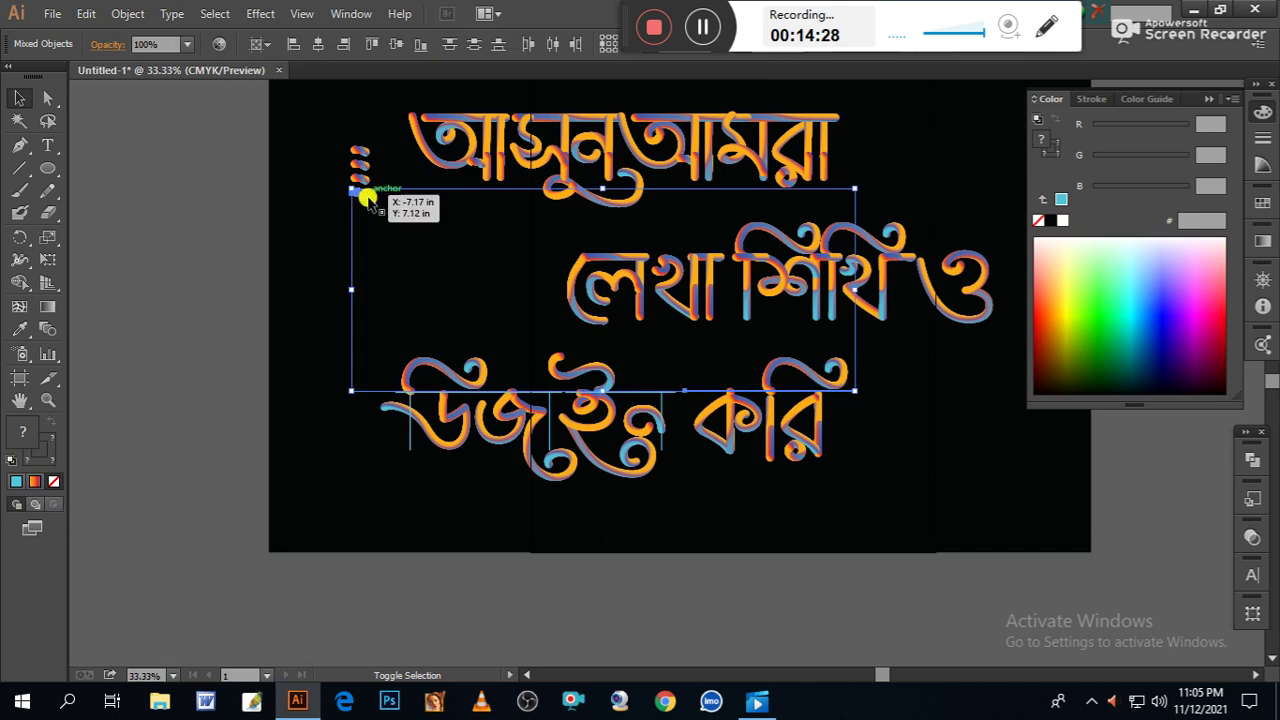
click(127, 13)
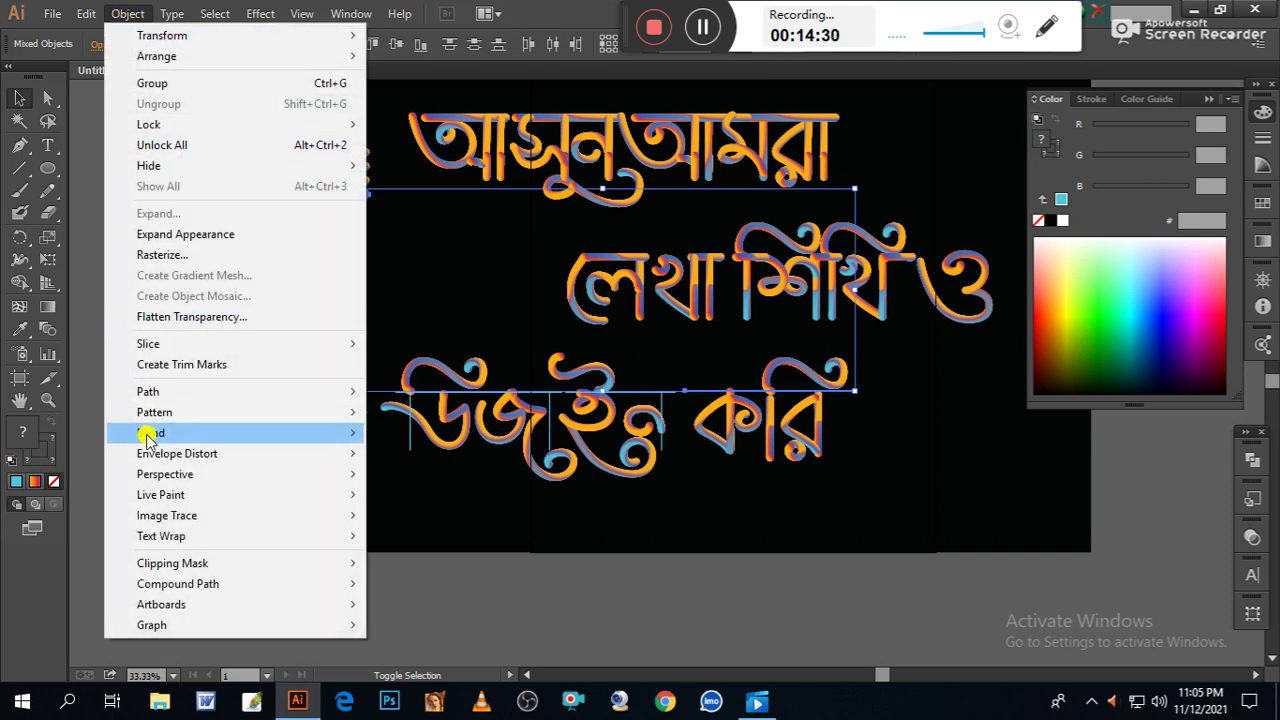
mouse_move(155, 433)
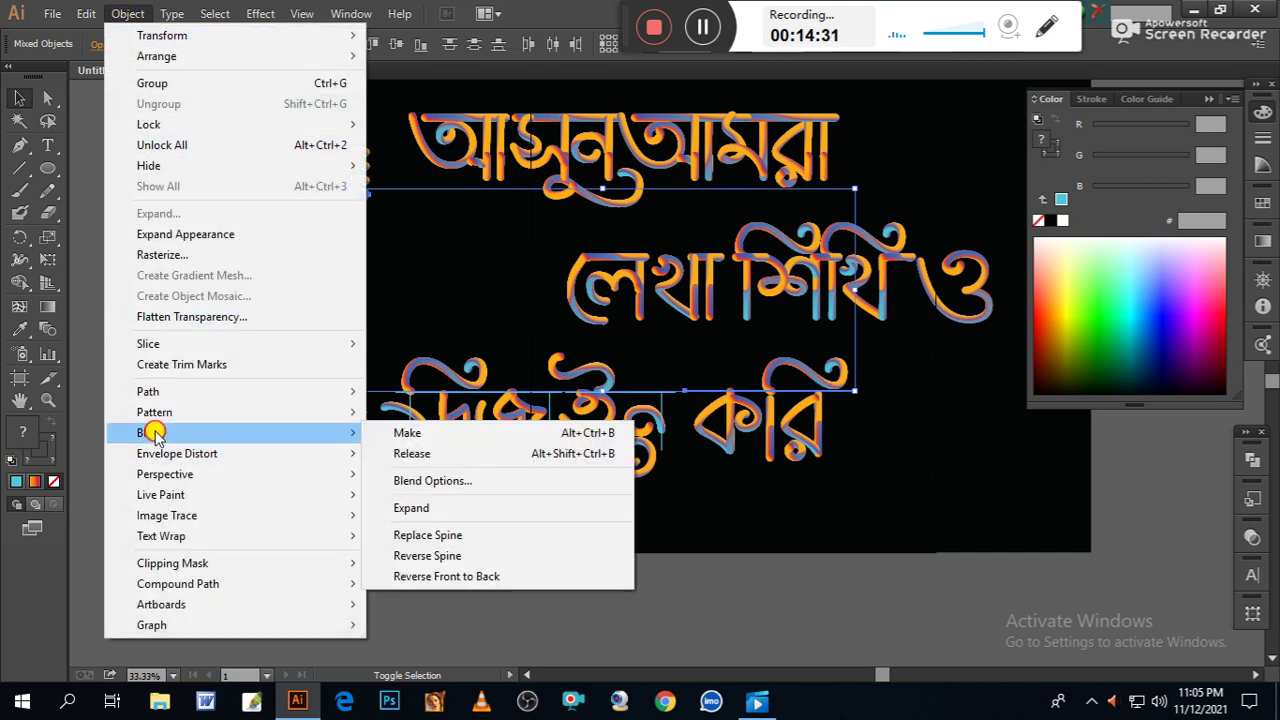
click(437, 533)
click(185, 391)
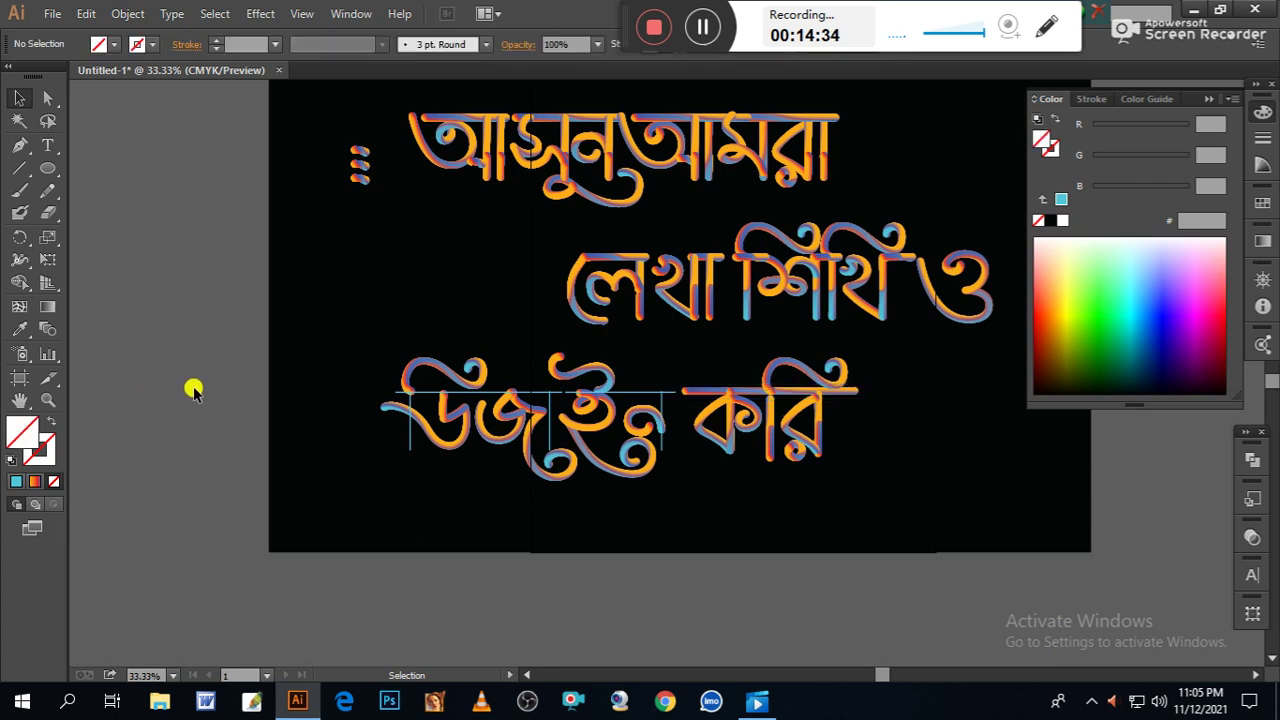
Replace the spine of another short blend with the horizontal headline across ইন and deselect it.
click(643, 393)
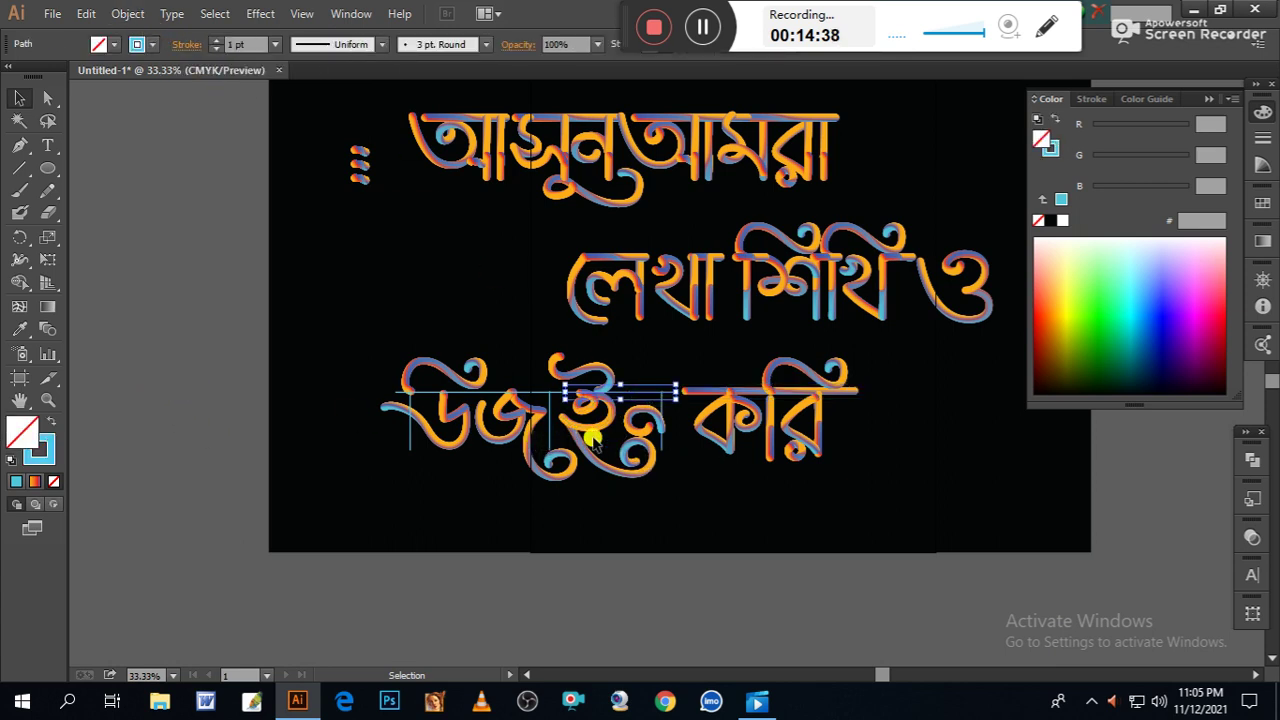
shift+click(357, 183)
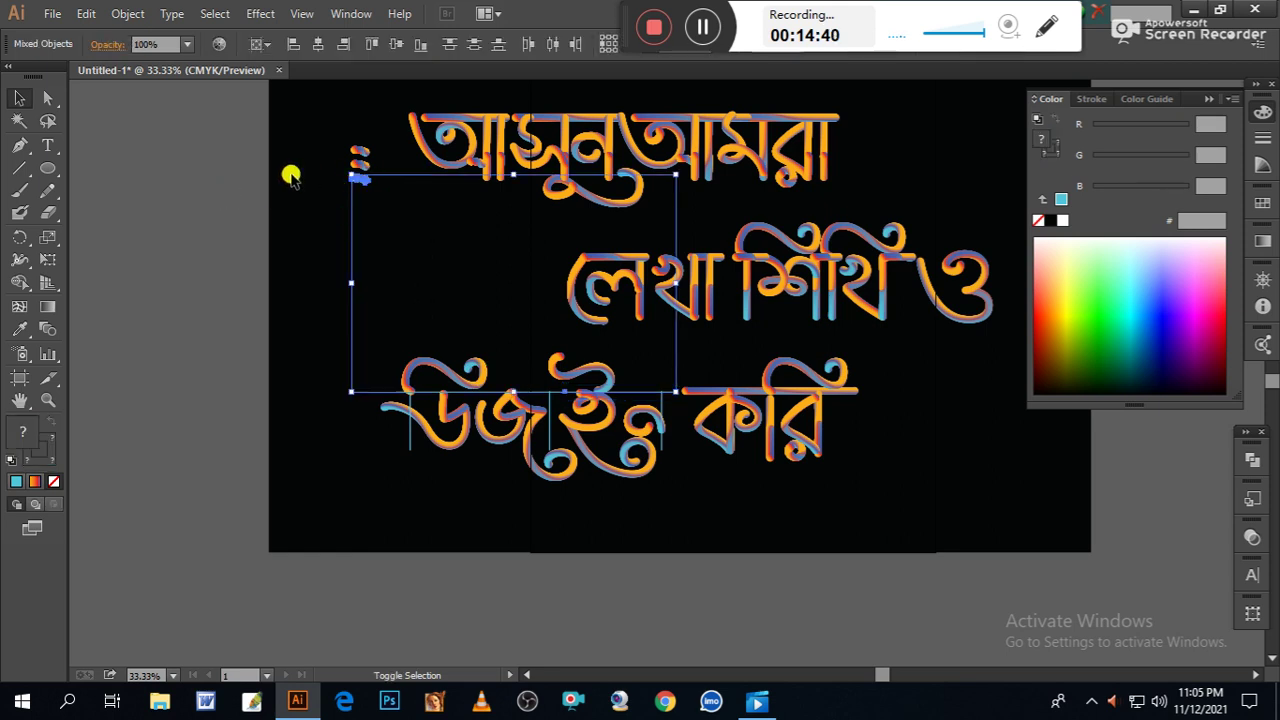
click(128, 14)
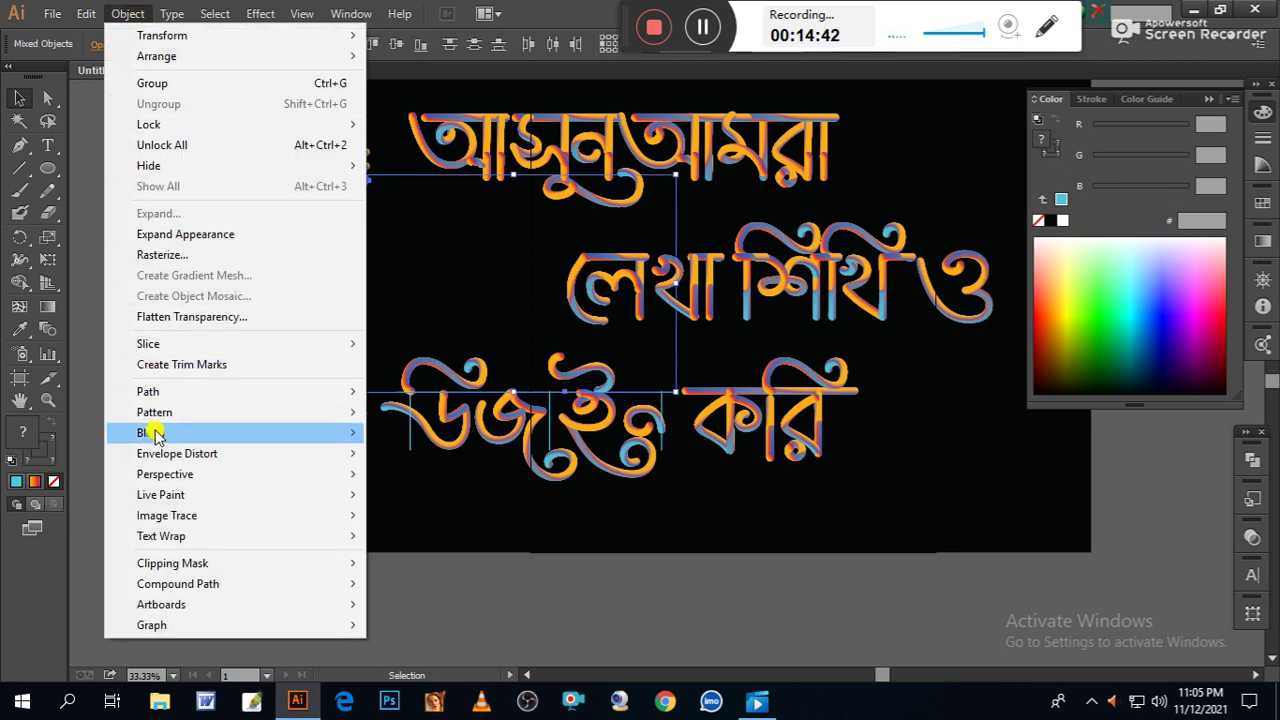
mouse_move(160, 432)
click(427, 535)
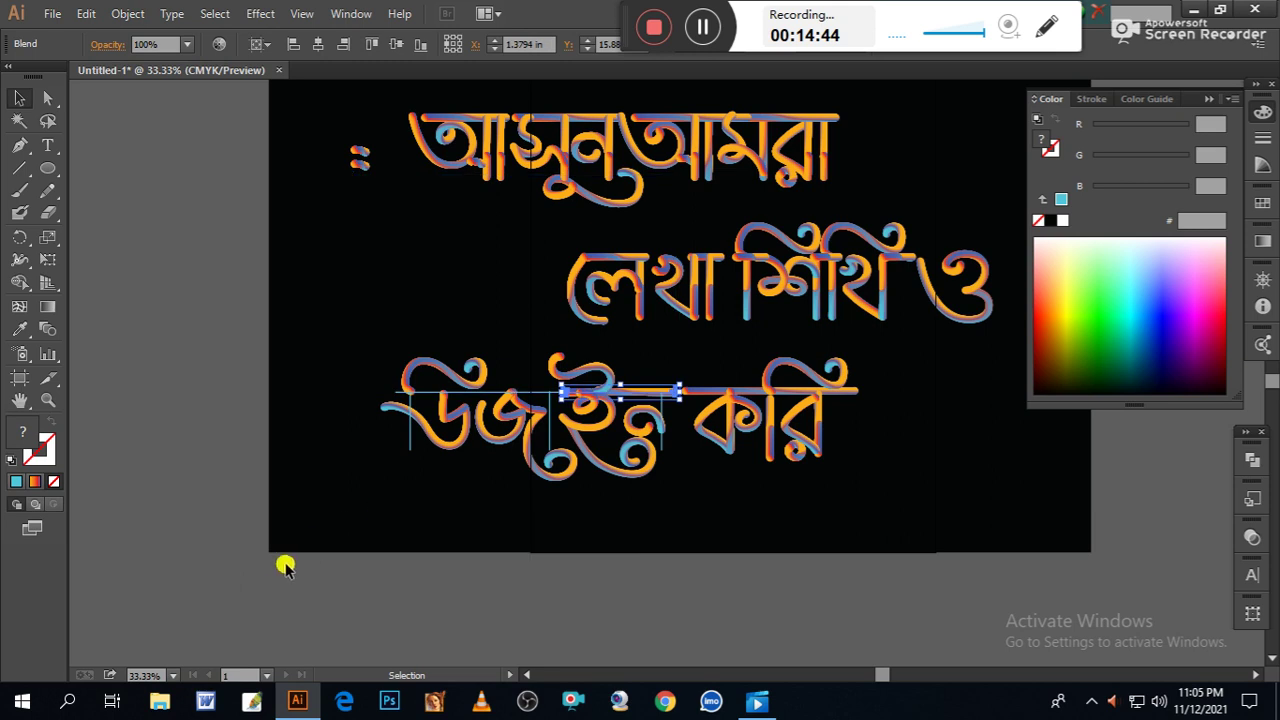
click(229, 563)
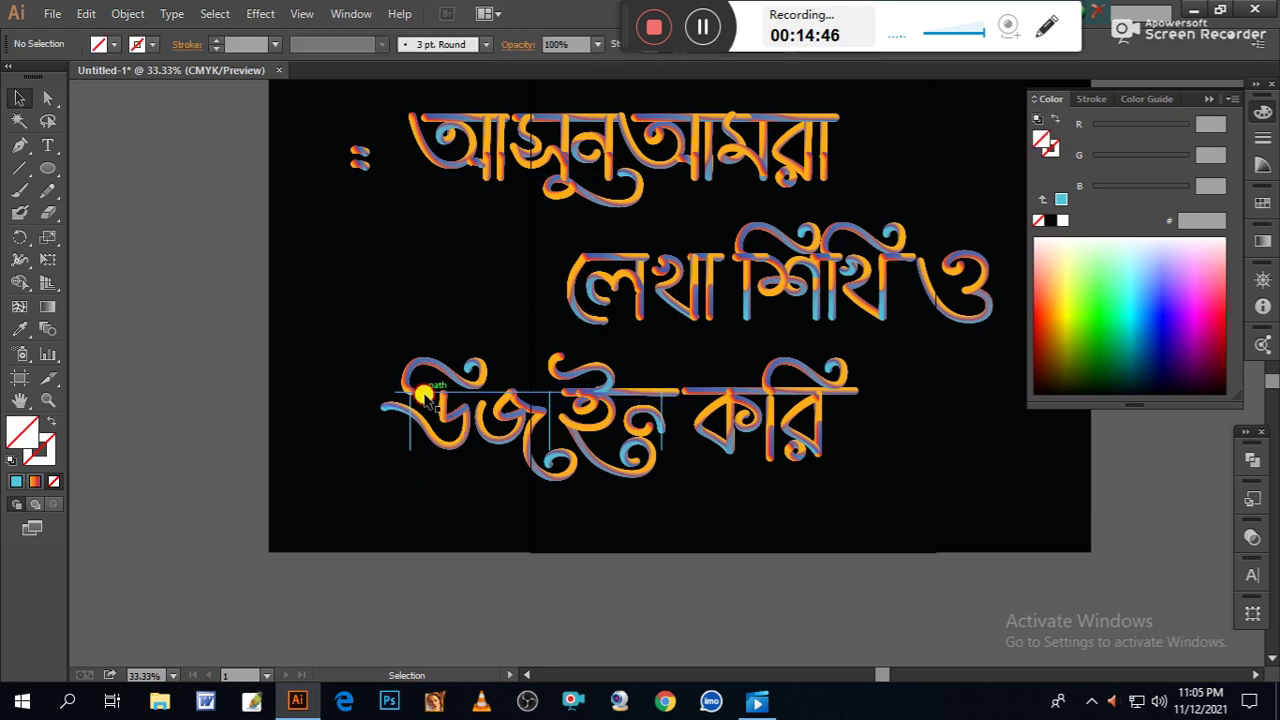
Replace the spine of the lower of the two remaining short blends with the headline across ডিজা and deselect it.
click(425, 397)
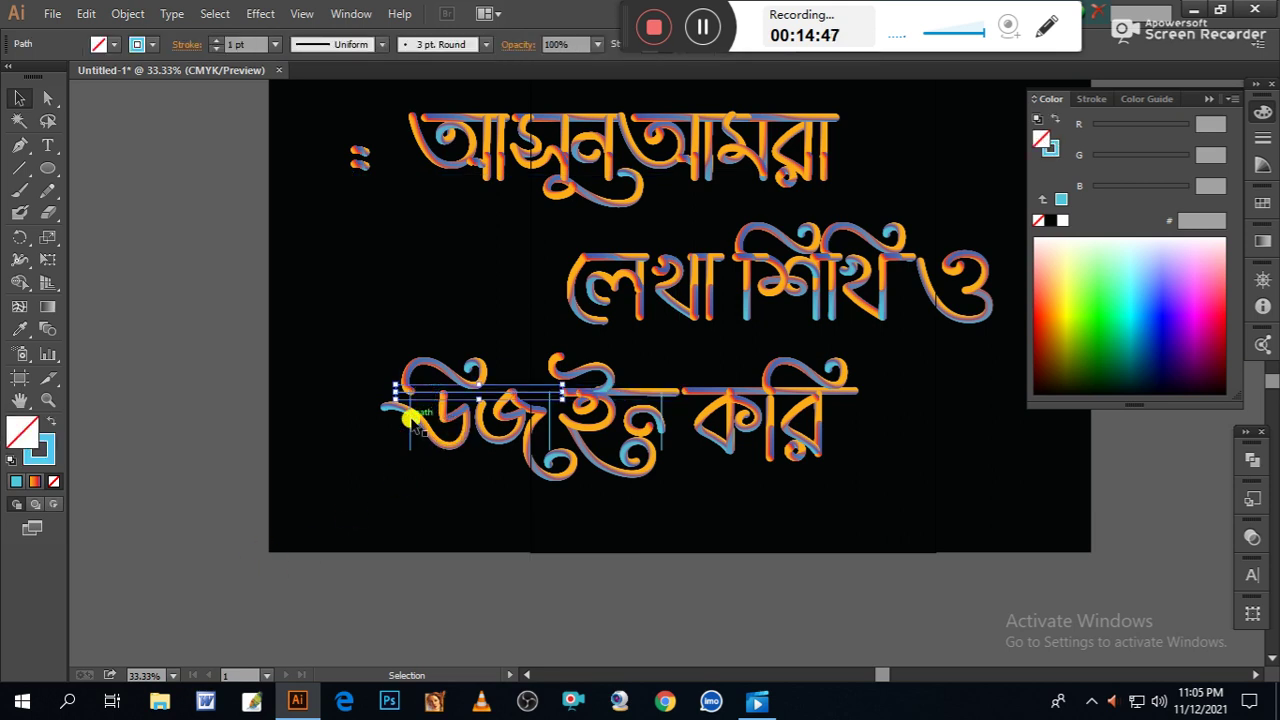
shift+click(365, 170)
click(126, 14)
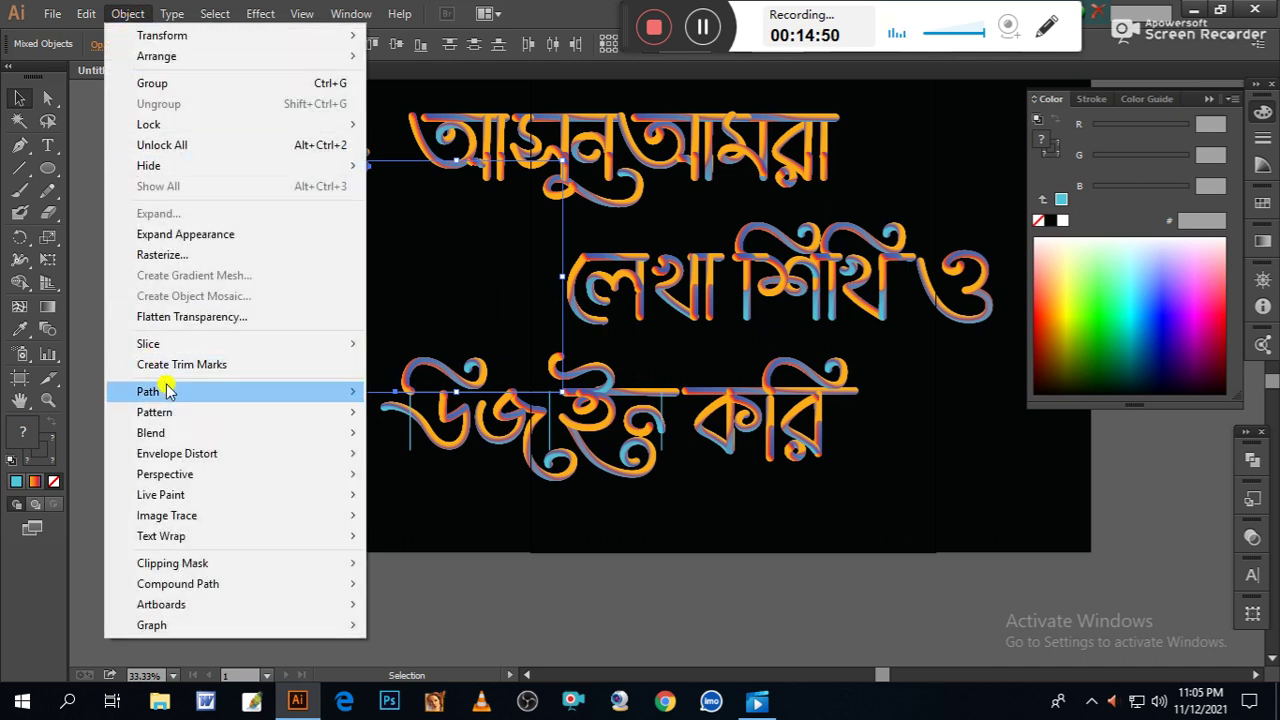
mouse_move(175, 432)
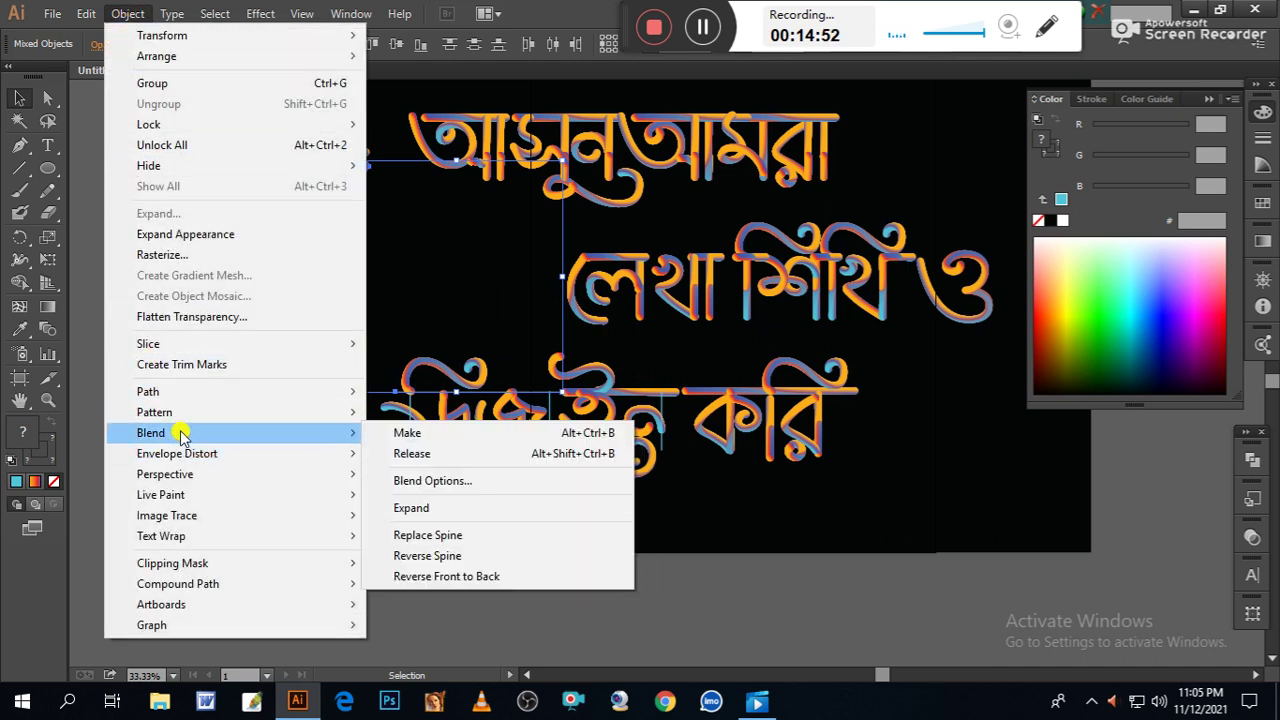
click(453, 536)
click(598, 654)
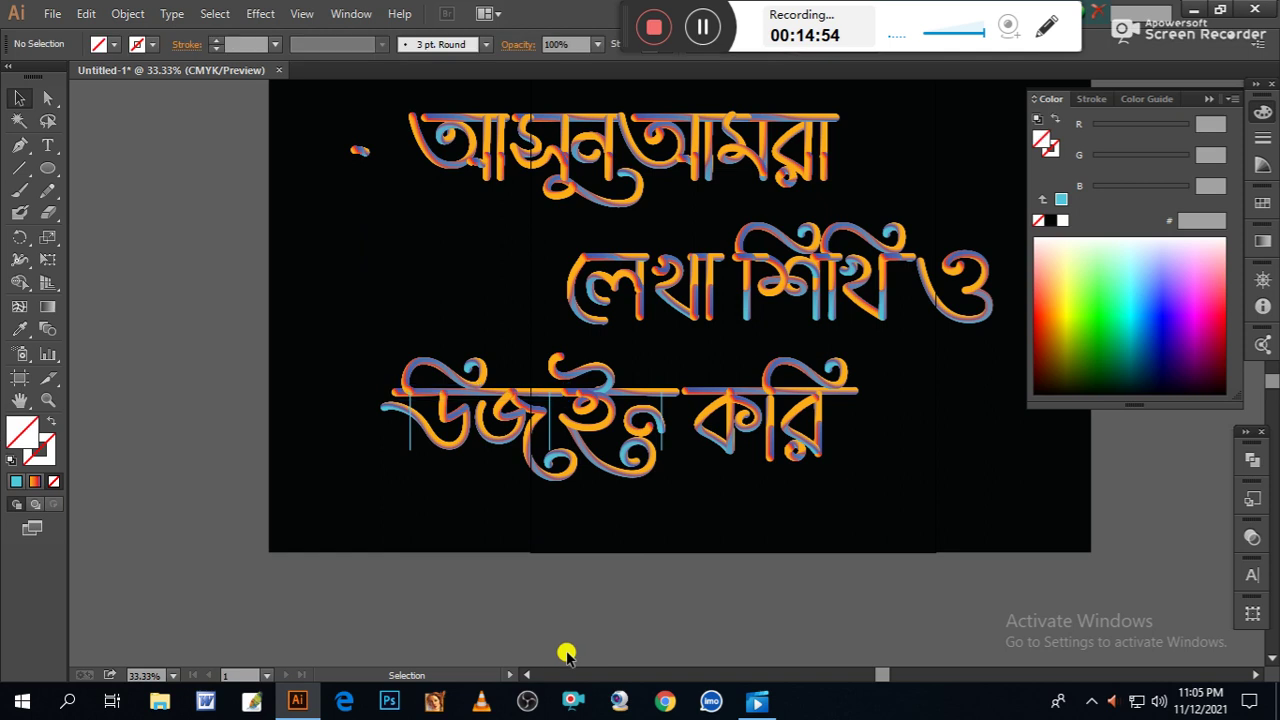
Replace the thin vertical line of ডি with a copy of the second line's লে vertical blend, moved up to meet the headline.
click(409, 448)
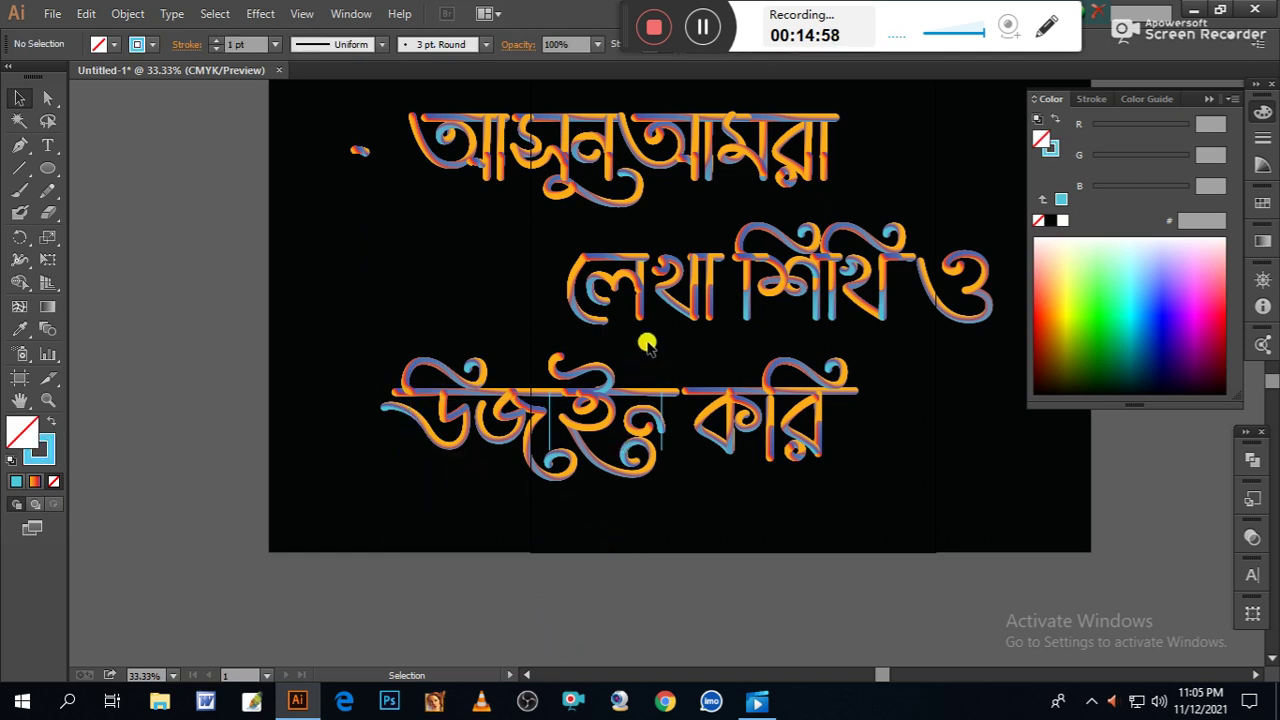
drag(640, 312, 404, 481)
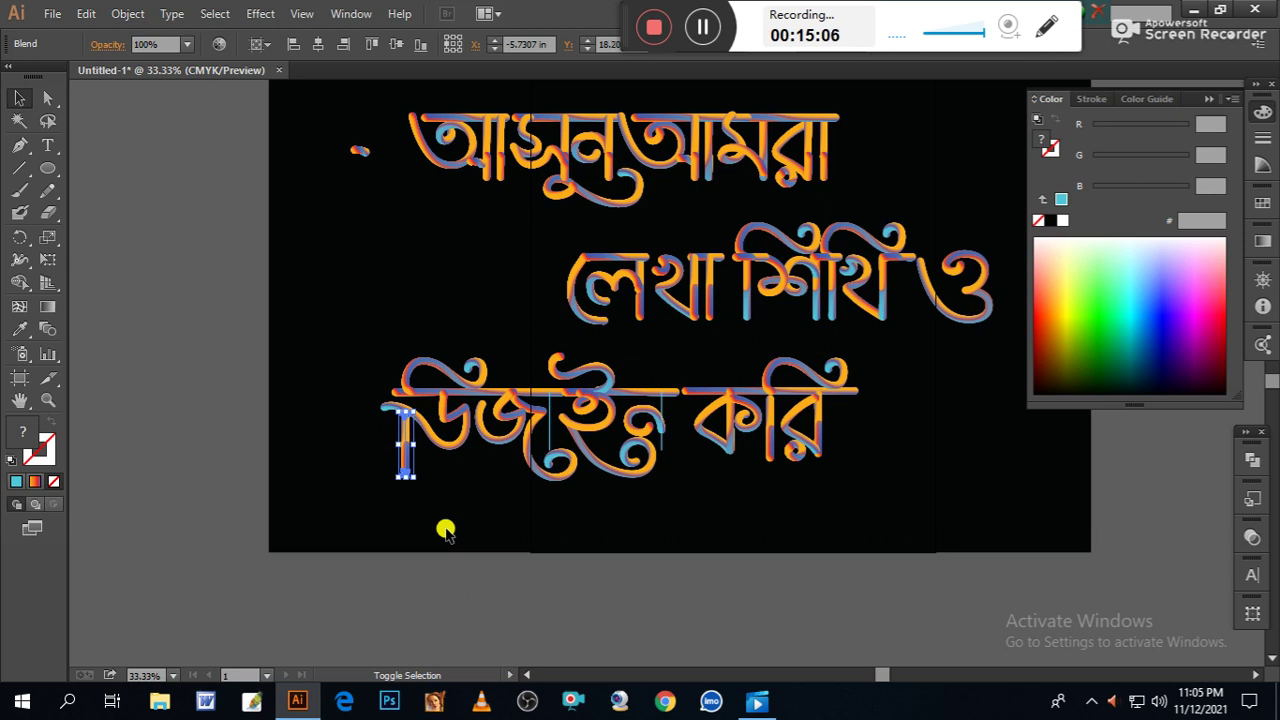
key(Up)
key(Up)
key(Up)
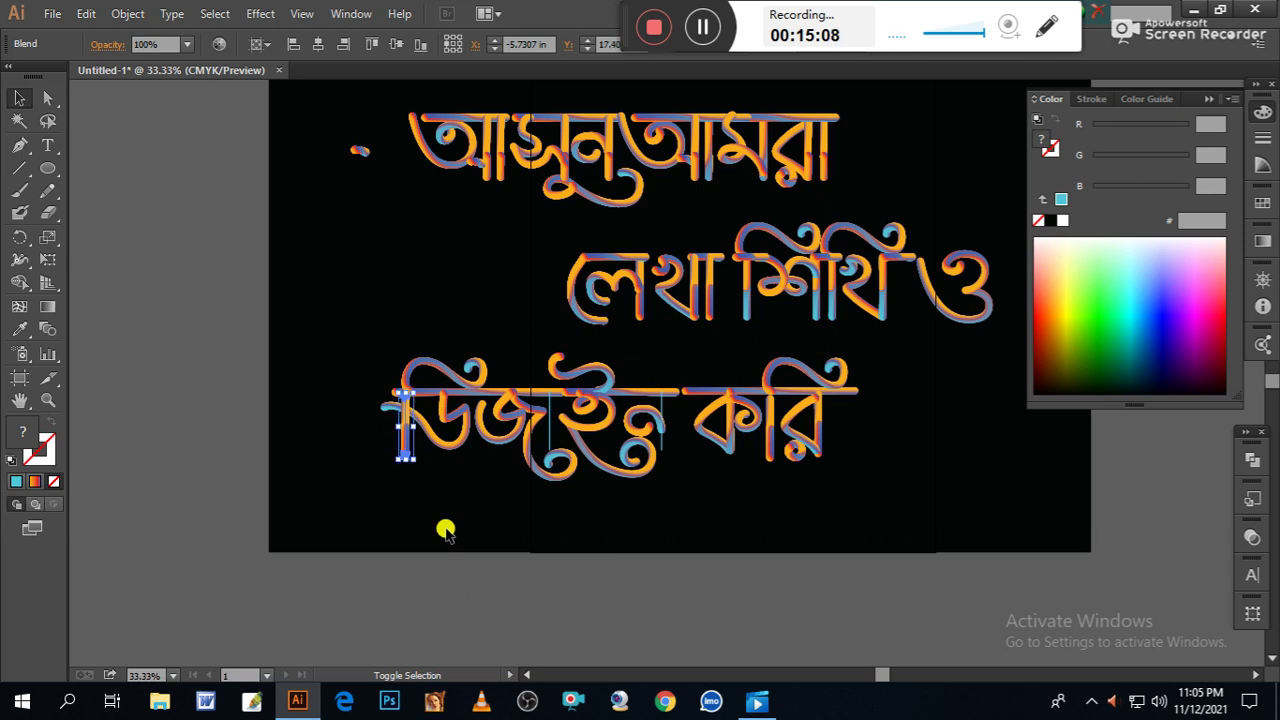
click(484, 594)
Nudge the vertical blend stroke of ডি slightly to the right.
key(ctrl+plus)
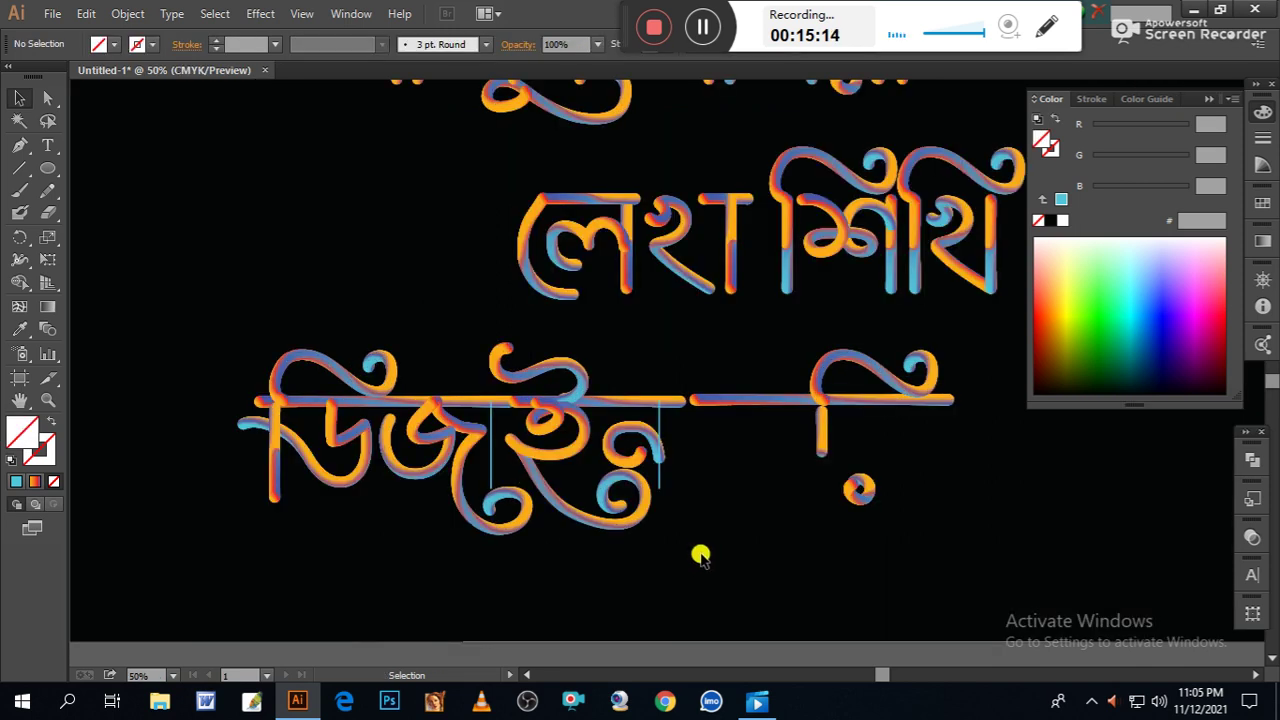
drag(656, 532, 738, 490)
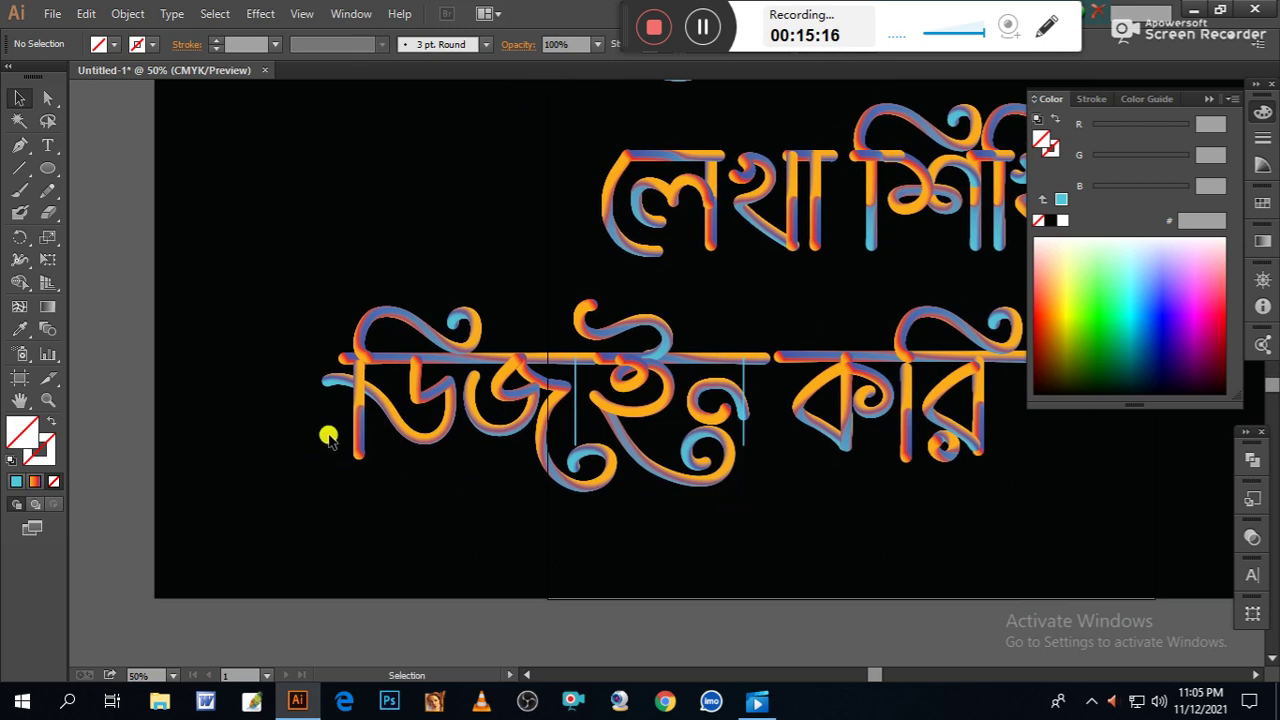
click(376, 452)
key(shift+Right)
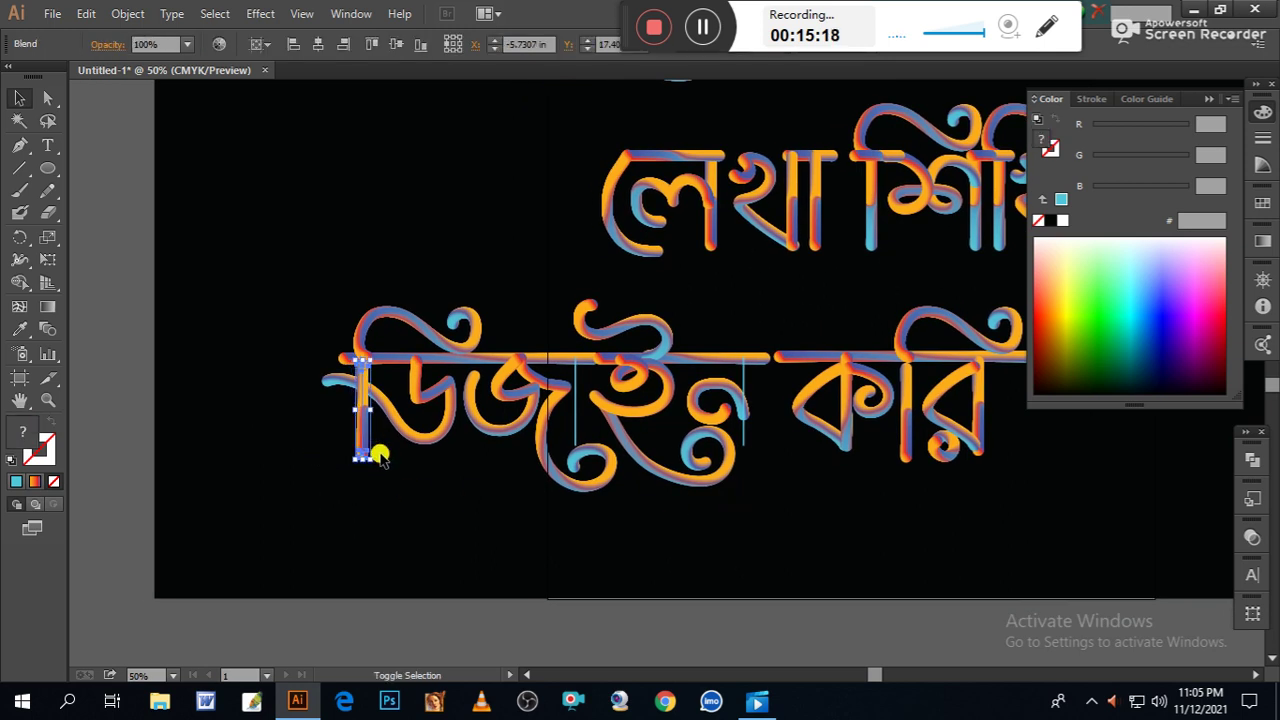
Replace the thin vertical line of জা with a copy of the vertical blend stroke from ডি.
click(576, 432)
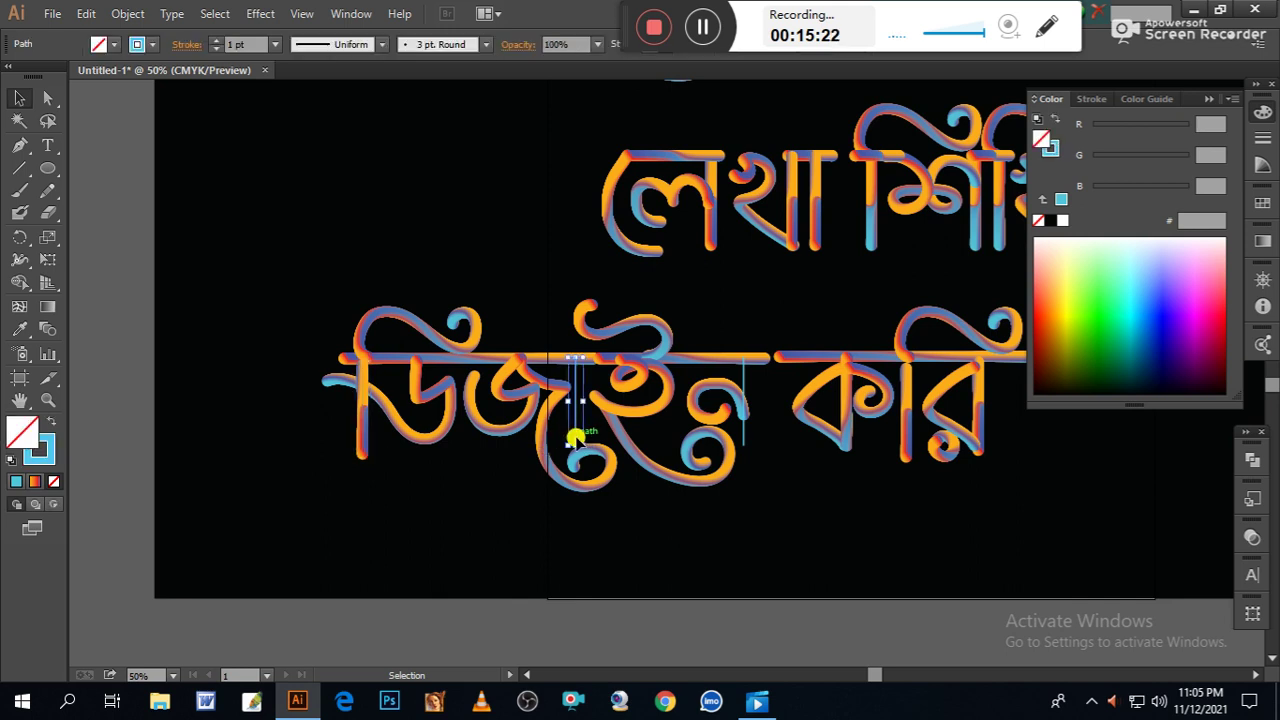
key(Delete)
mouse_move(362, 442)
mouse_down()
mouse_move(580, 446)
mouse_move(586, 466)
mouse_up()
click(807, 577)
Replace the thin vertical line of ন in the third line with a copy of the vertical blend stroke from জা.
click(744, 434)
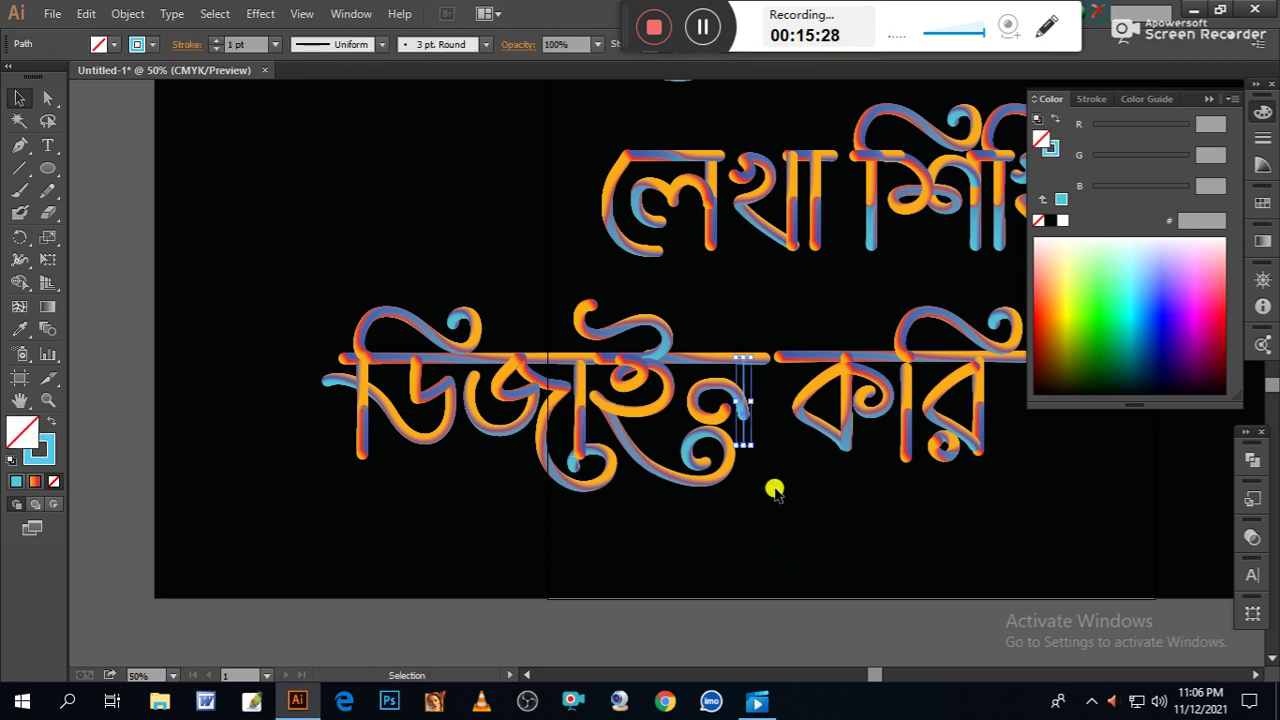
key(Delete)
drag(580, 432, 746, 457)
click(811, 505)
Shift the whole word আমরা in the first line to the right to open a word gap after আসুন, and deselect it.
drag(826, 528, 667, 552)
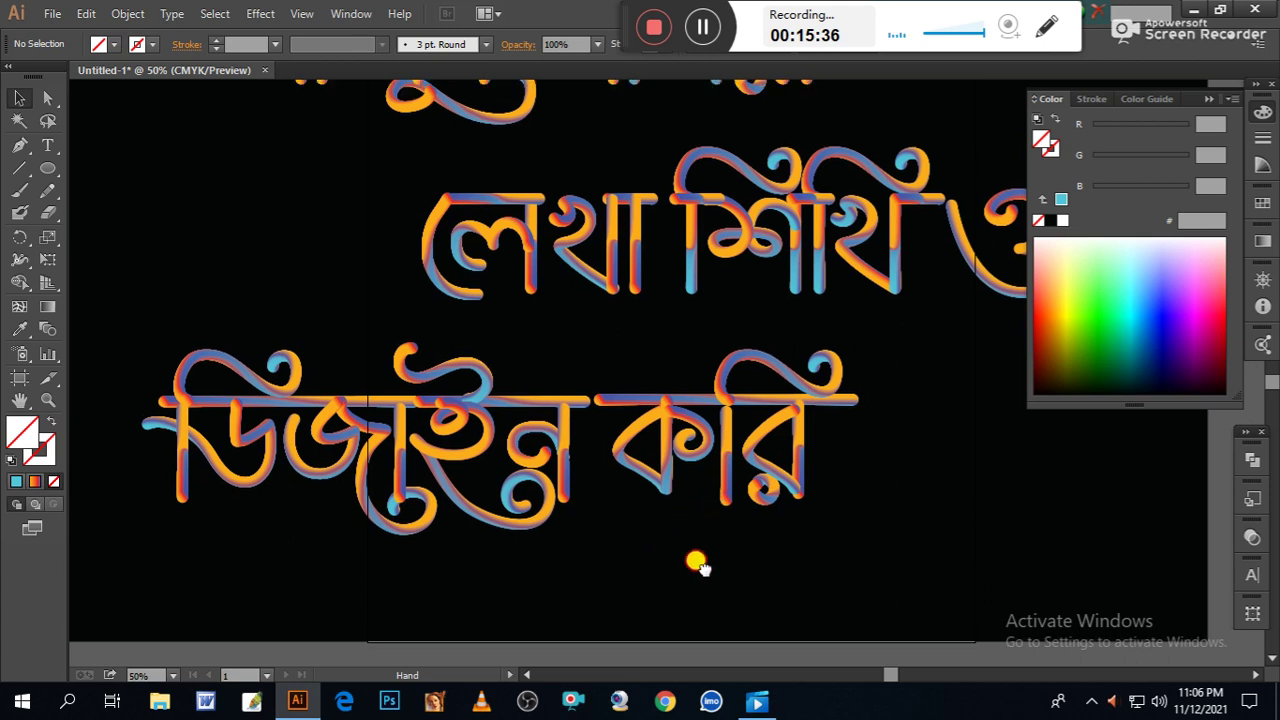
mouse_move(699, 511)
mouse_down()
mouse_move(763, 478)
mouse_move(691, 504)
mouse_up()
mouse_move(851, 414)
mouse_down()
mouse_move(796, 437)
mouse_move(795, 490)
mouse_up()
drag(767, 370, 797, 468)
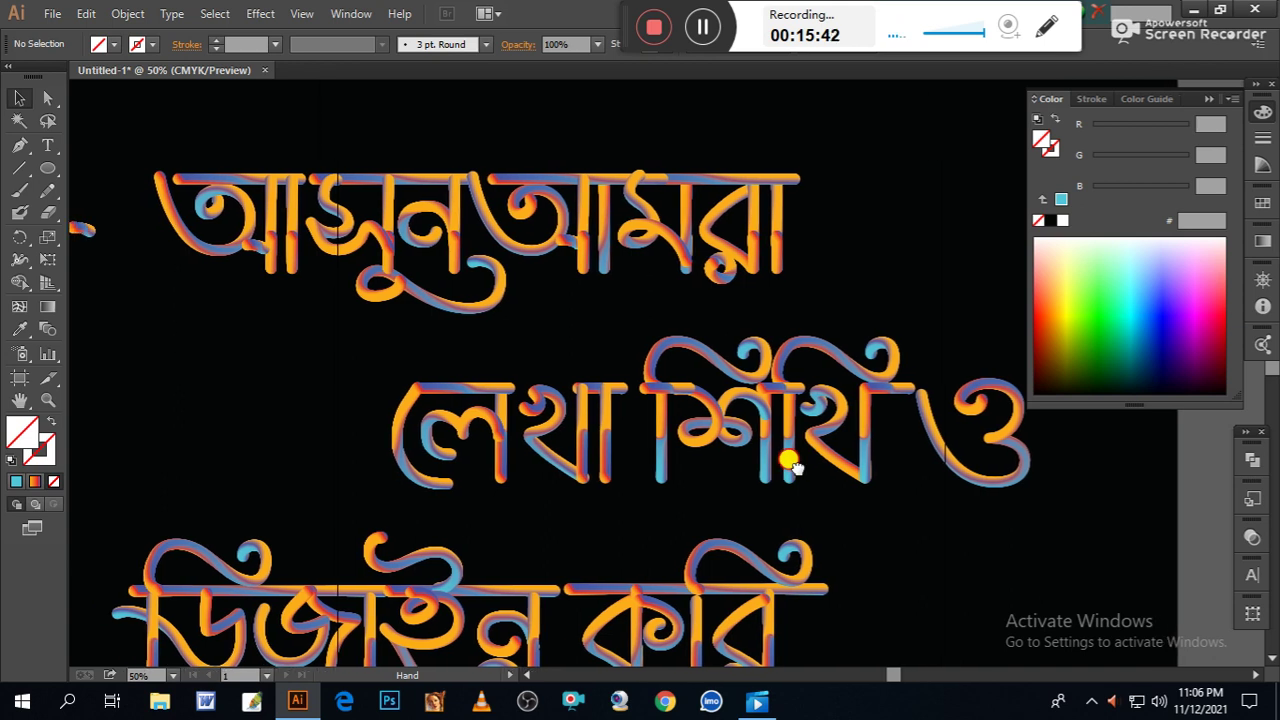
drag(862, 126, 548, 286)
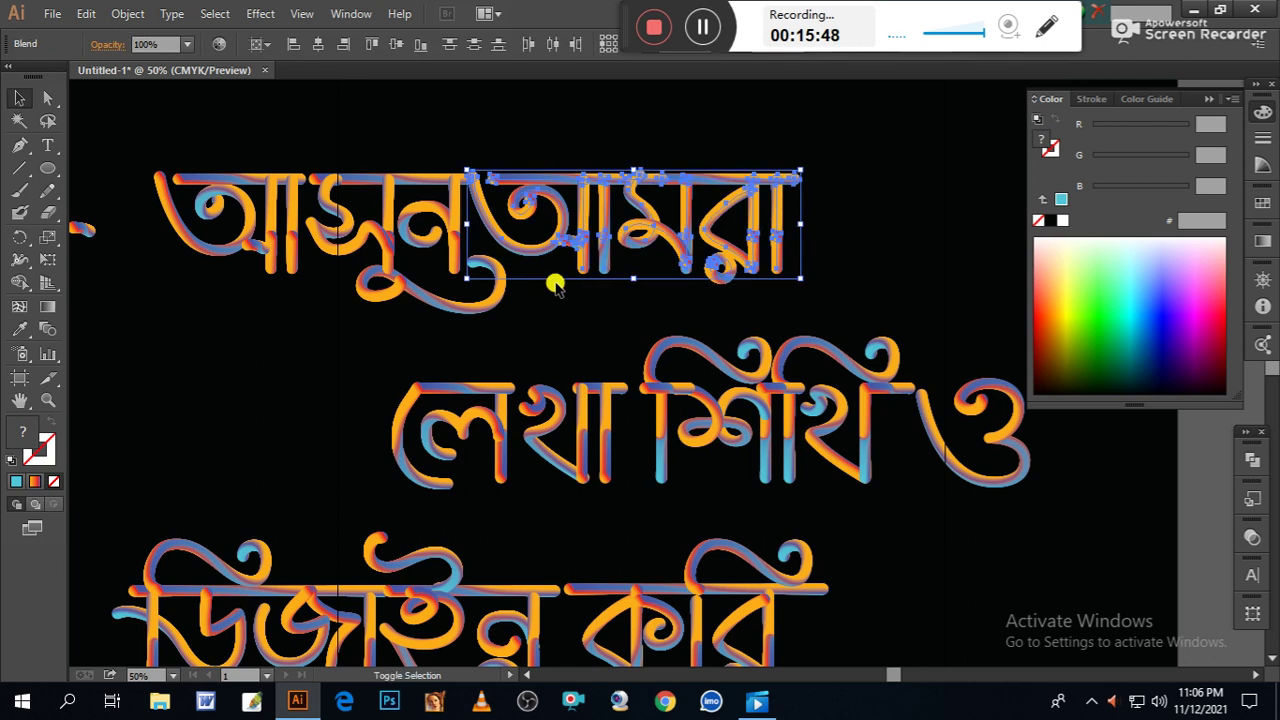
key(shift+Right)
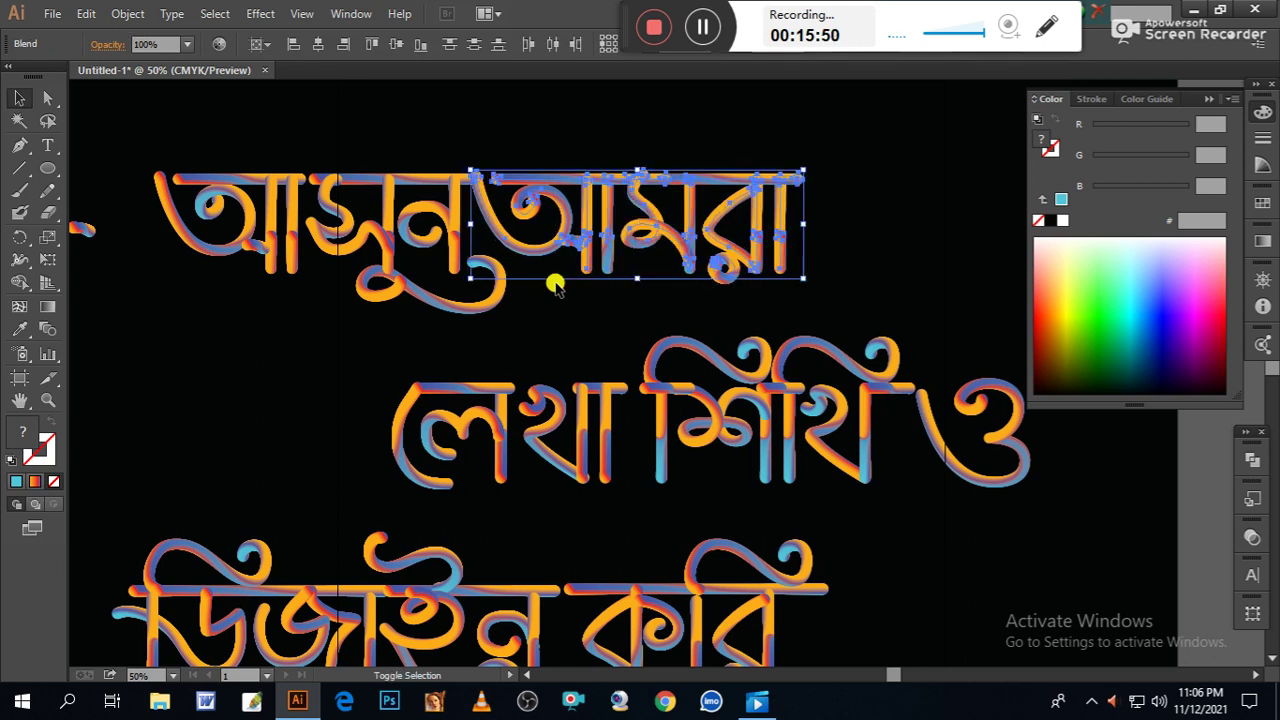
key(shift+Right)
key(shift+Right)
key(shift+Right)
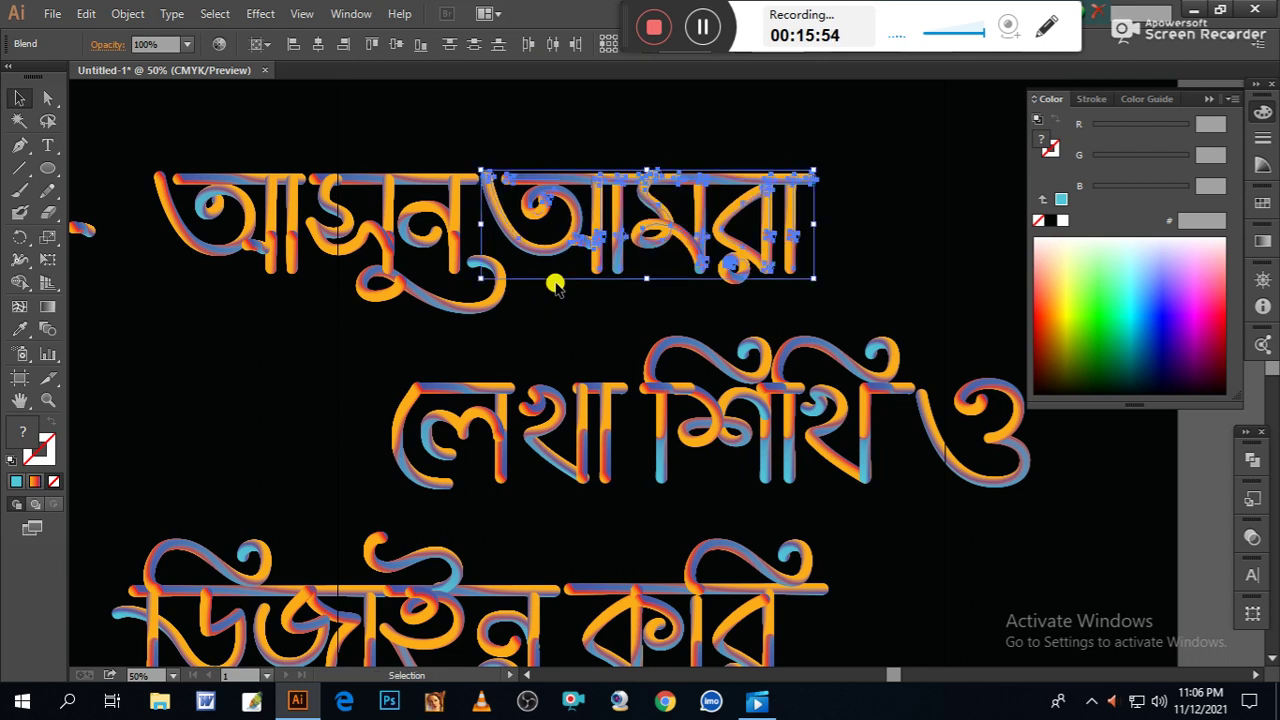
key(shift+Right)
key(shift+Right)
key(shift+Right)
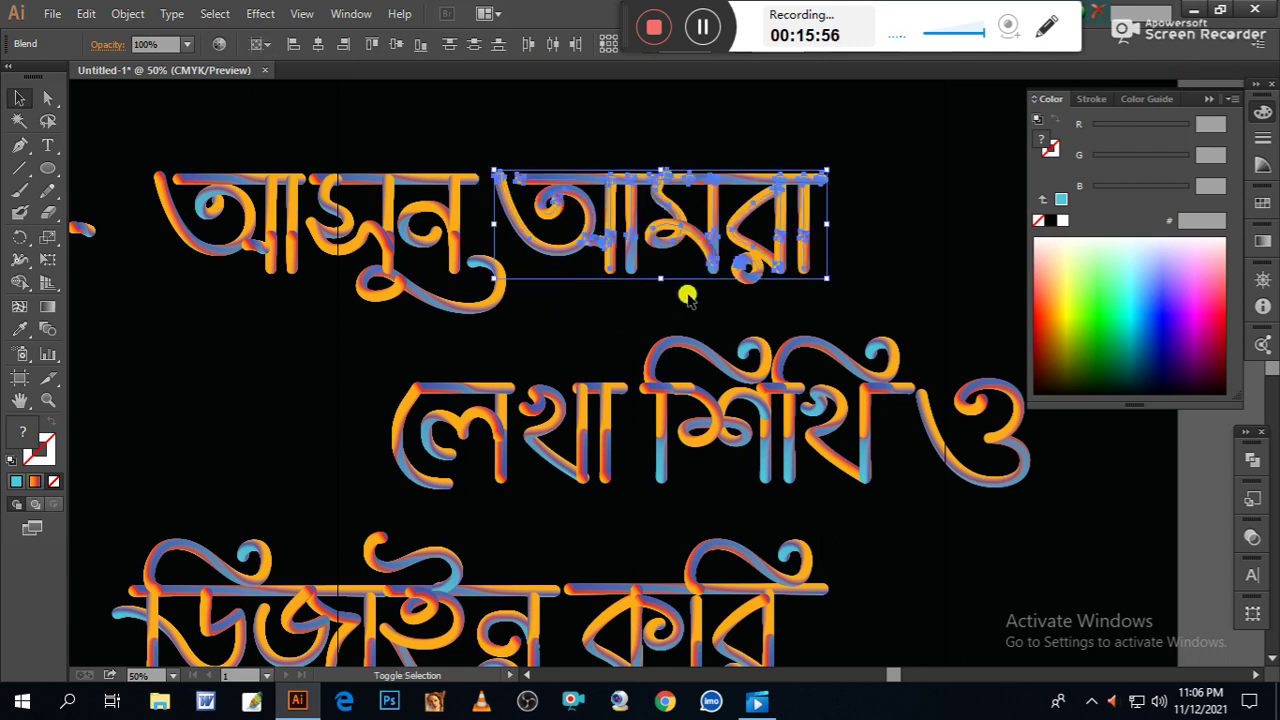
key(shift+Right)
key(shift+Right)
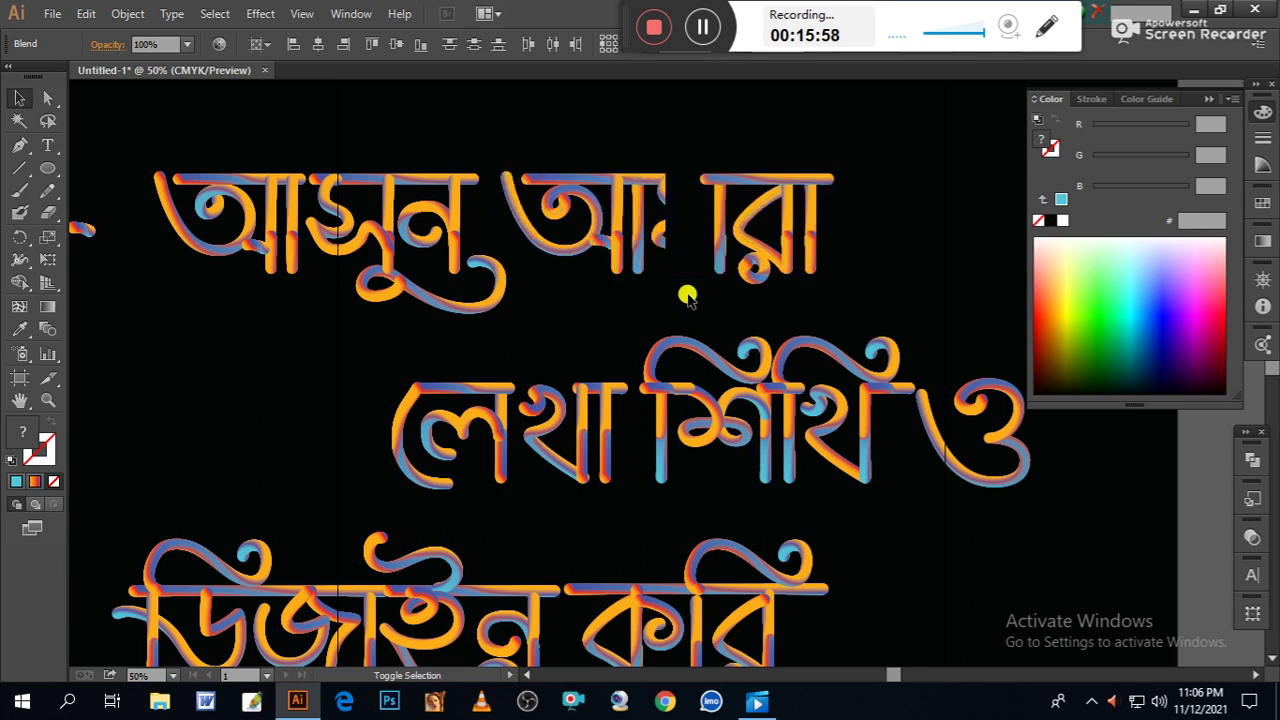
click(929, 165)
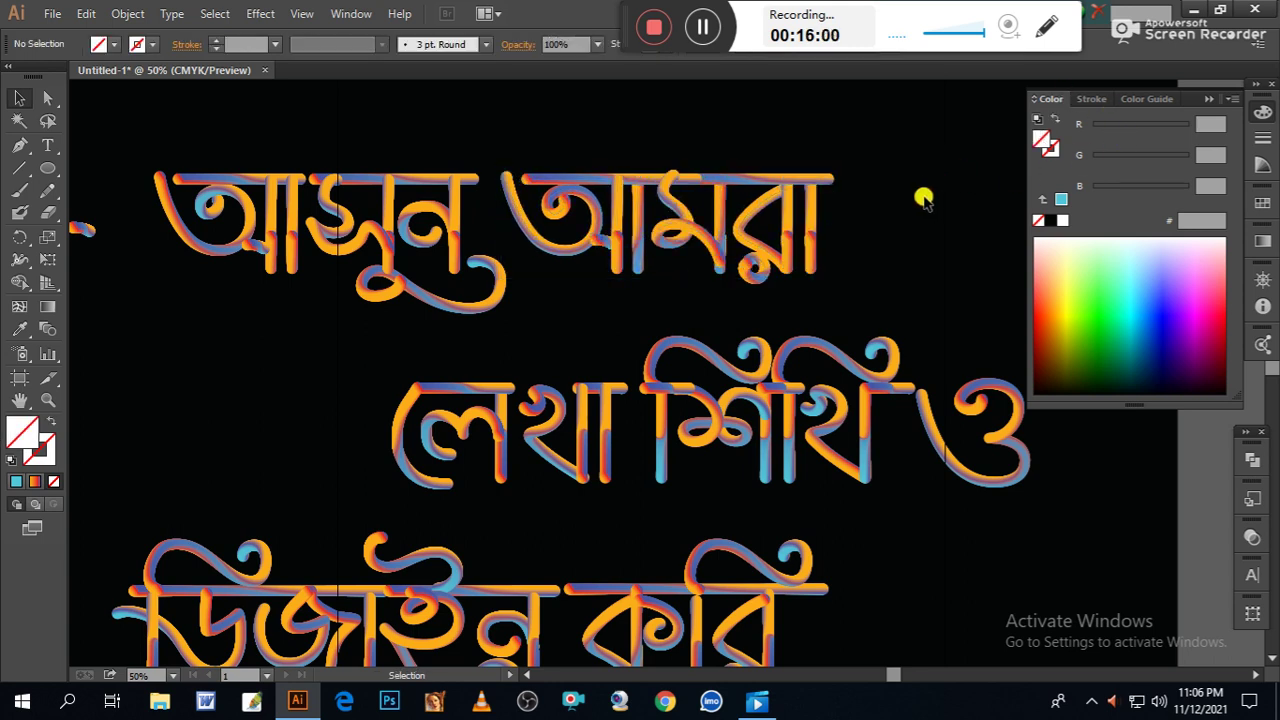
Collapse the colour settings covering the artwork and delete the leftover short blend beside the first line.
key(space)
drag(875, 395, 867, 307)
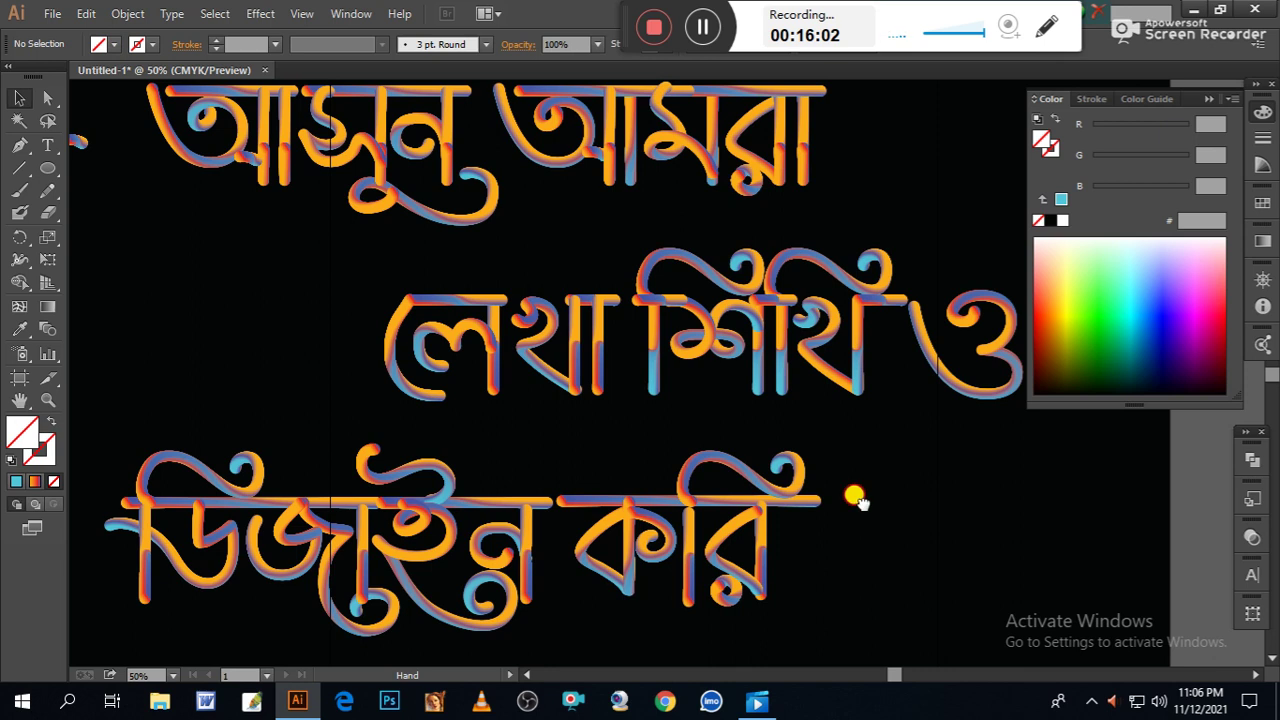
drag(861, 488, 898, 501)
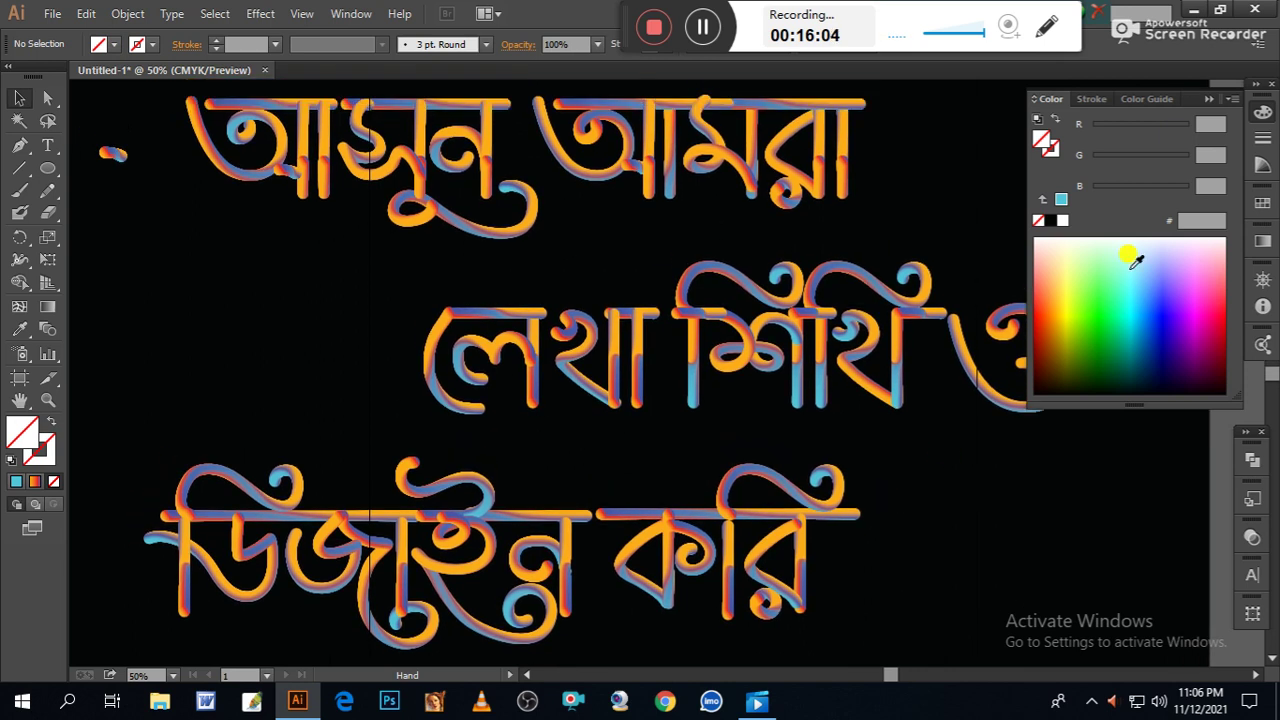
click(1210, 100)
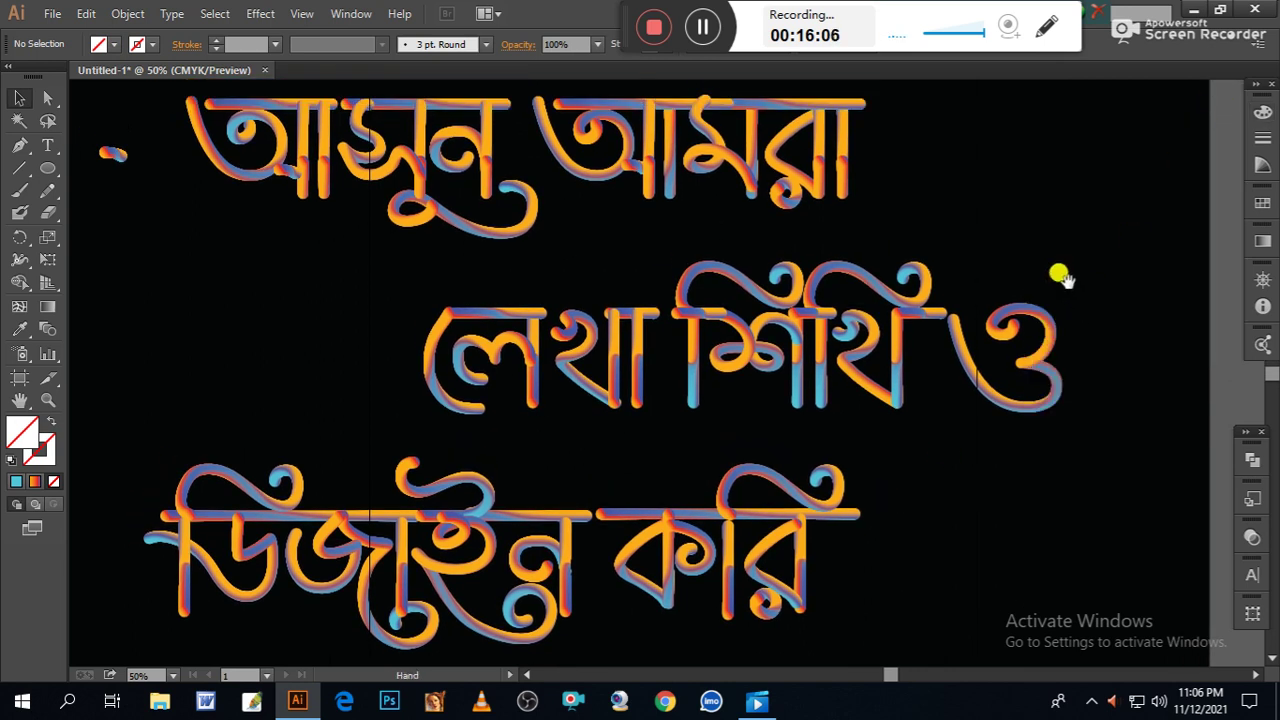
drag(1062, 280, 1080, 306)
click(128, 186)
key(Delete)
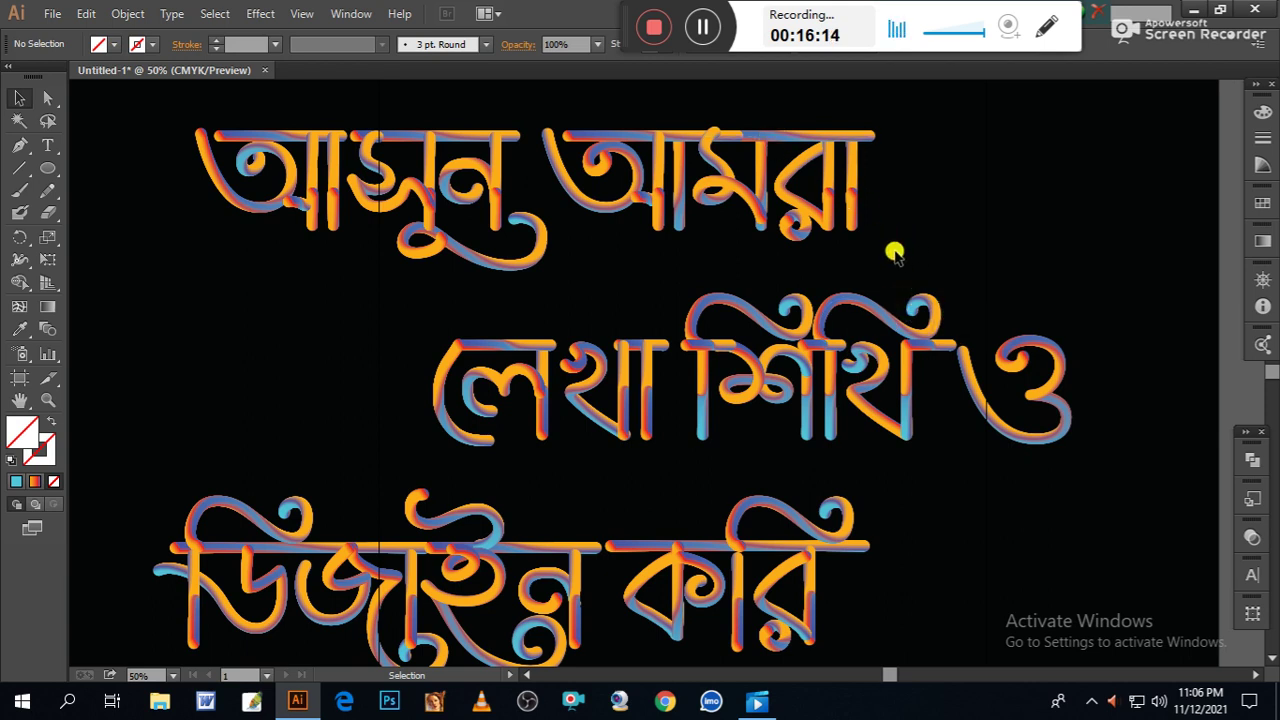
key(ctrl+minus)
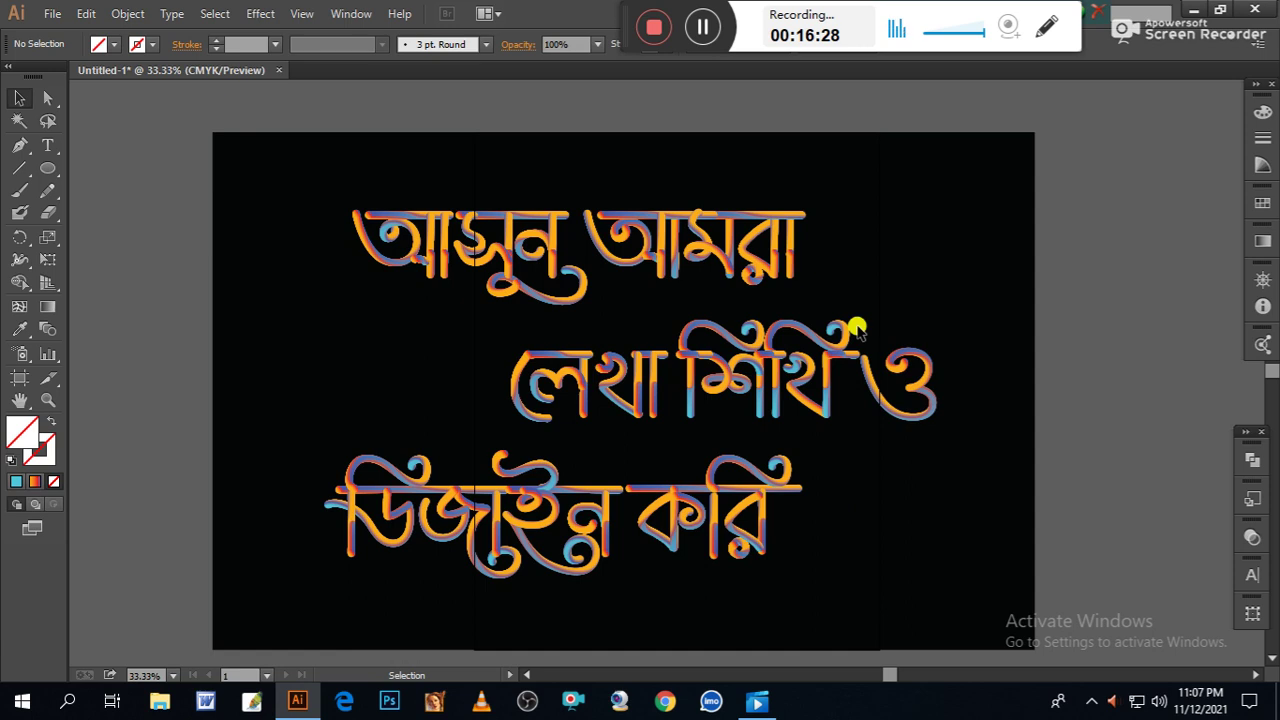
click(703, 30)
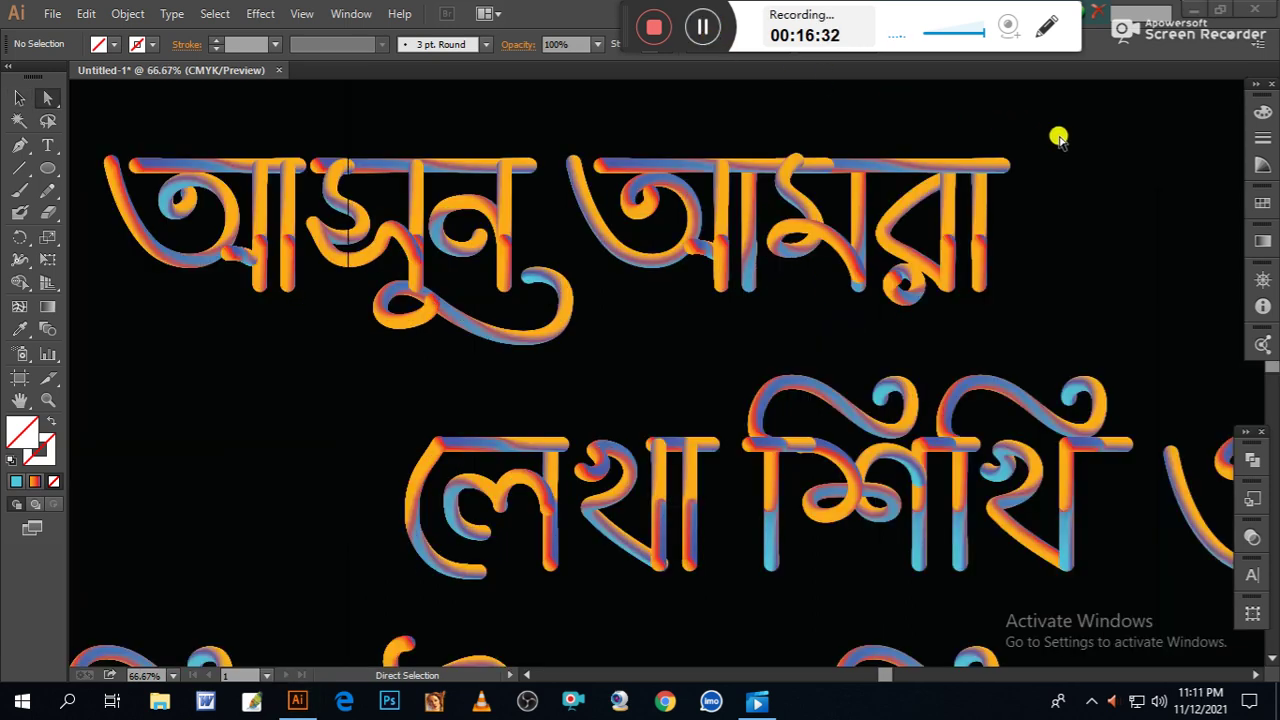